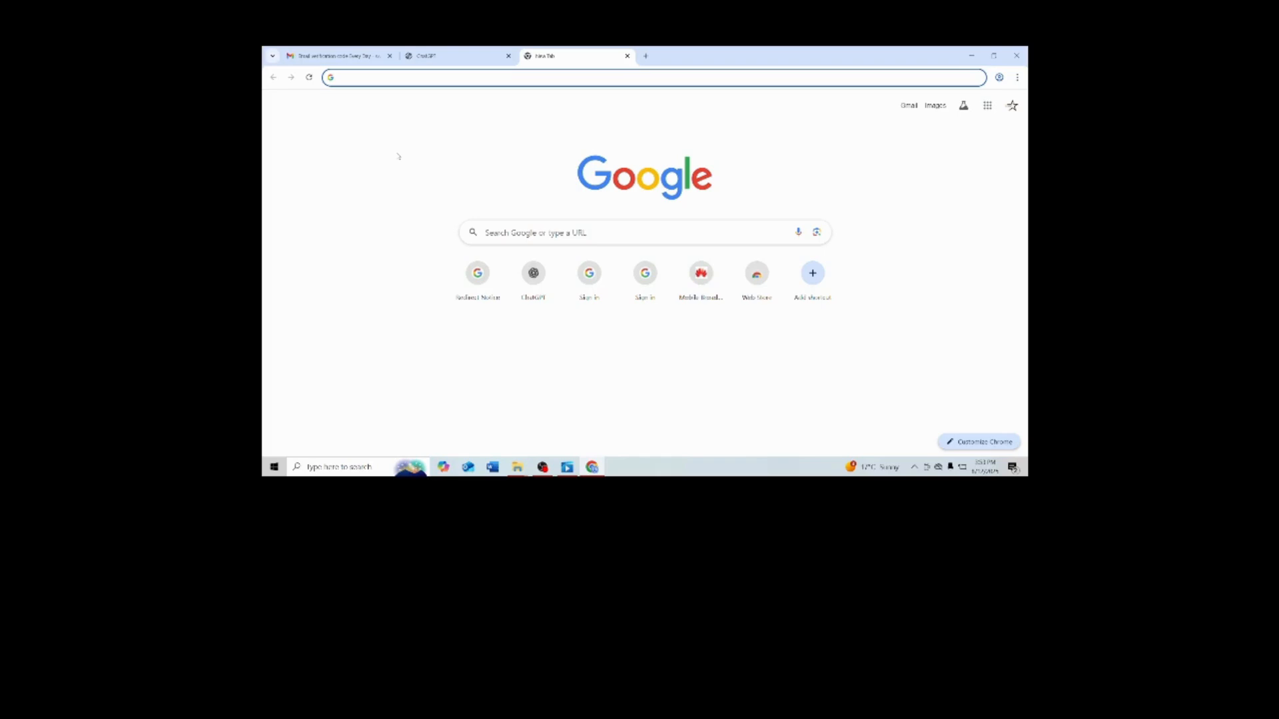
Load the EveryDay homepage in Chrome and go to its Sign Up page
type("ev")
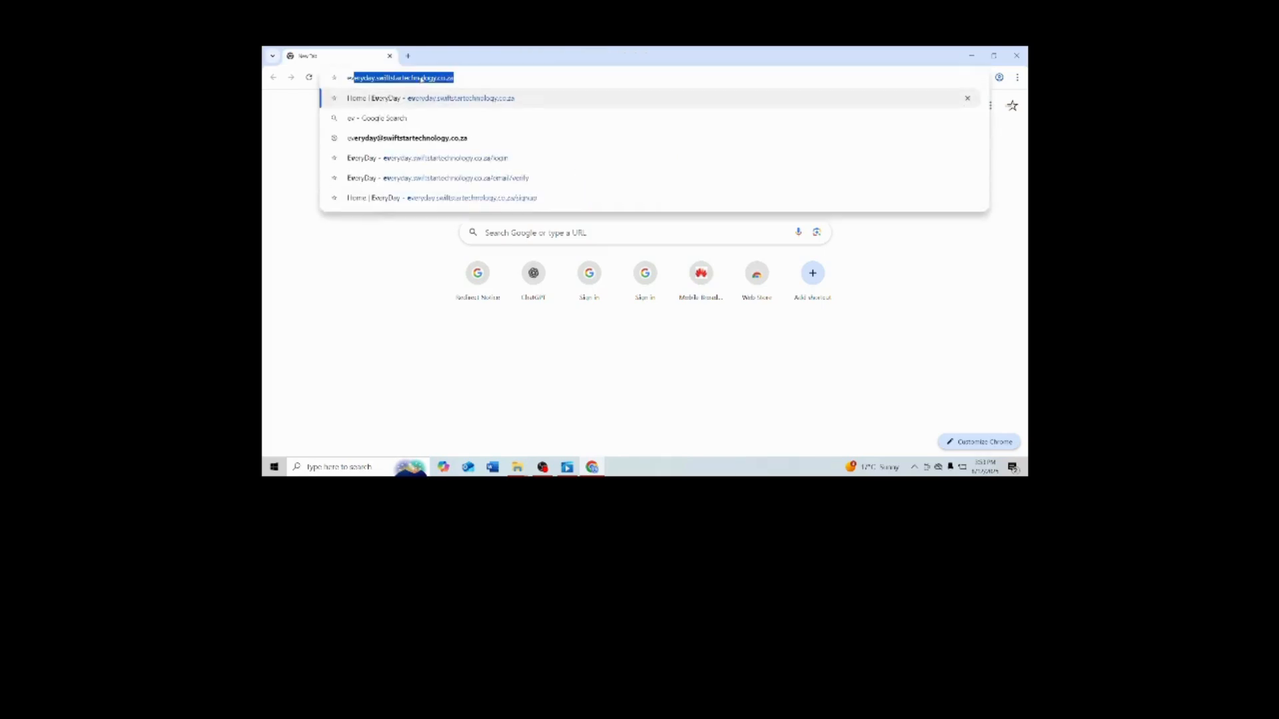
type("eryday")
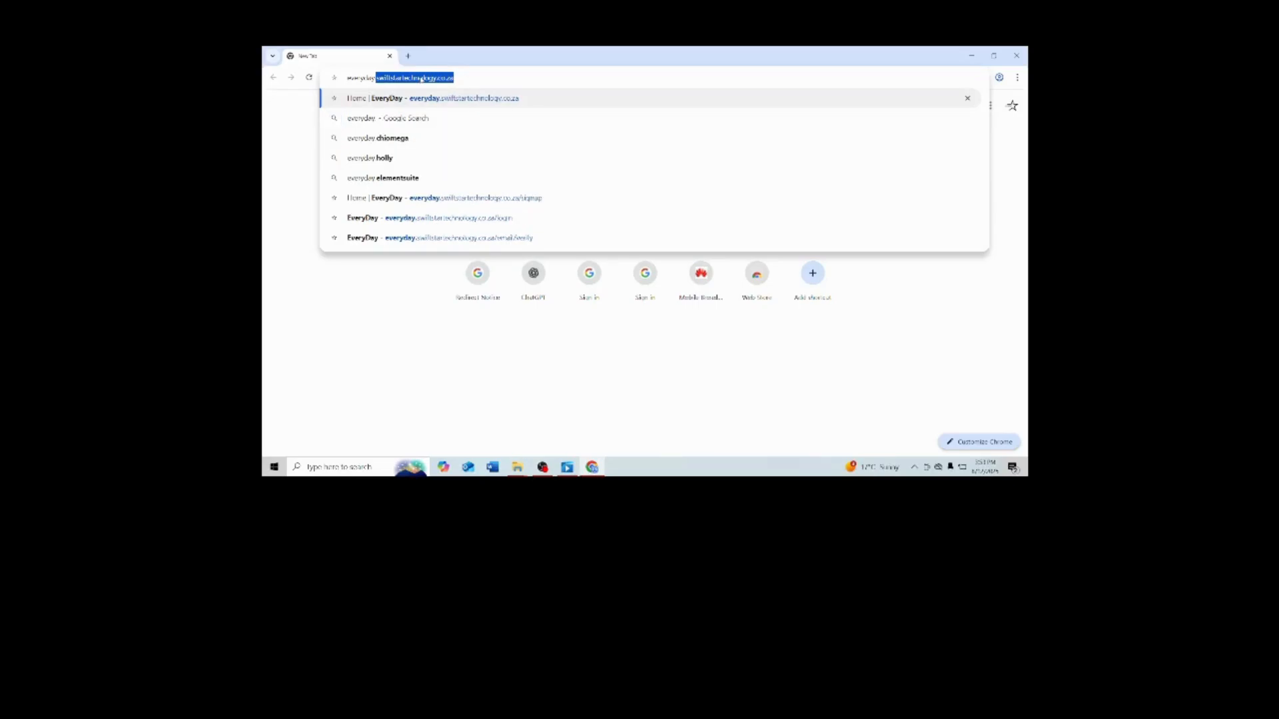
key("Return")
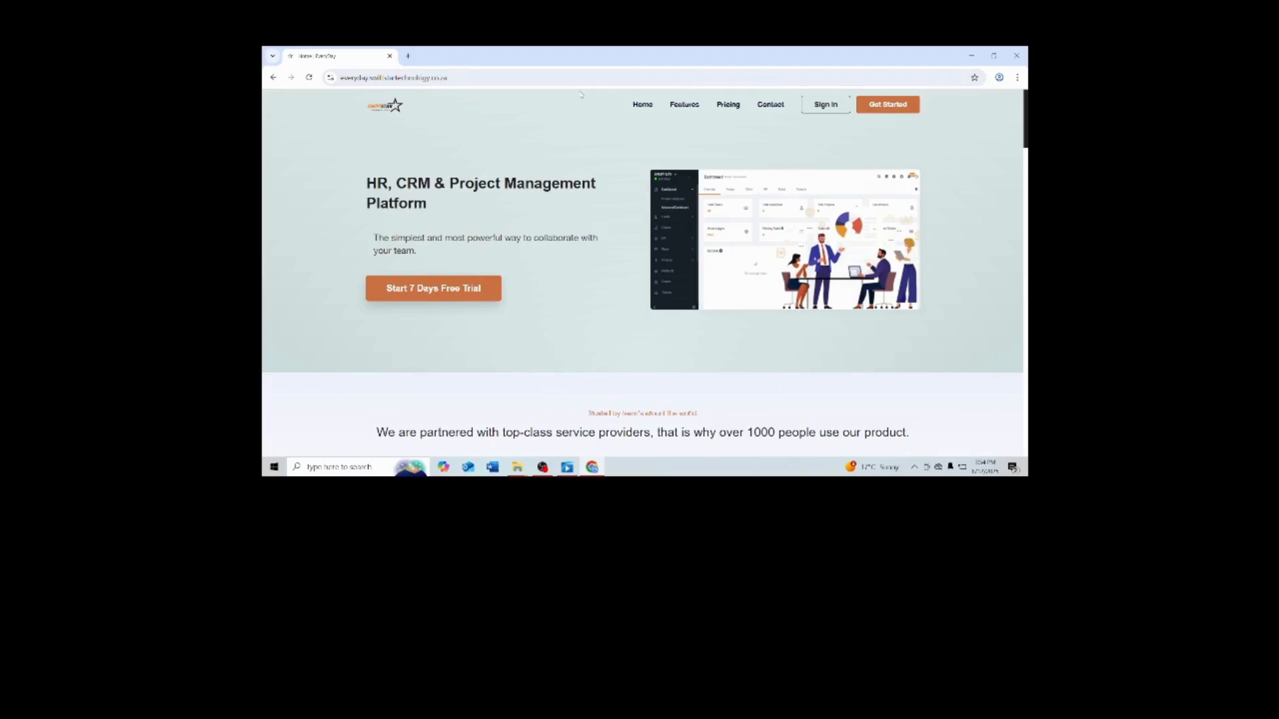
left_click(904, 108)
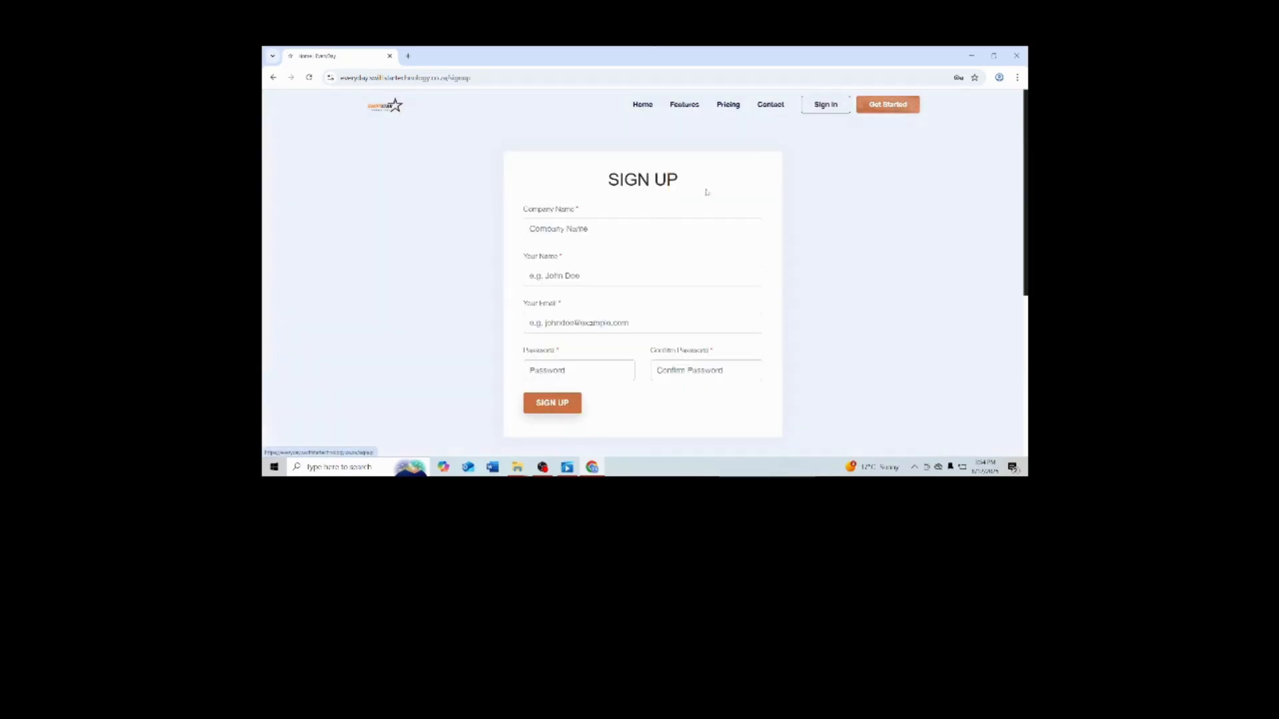
Enter the salon's company name, the owner's name and e-mail on the Sign Up form
left_click(592, 233)
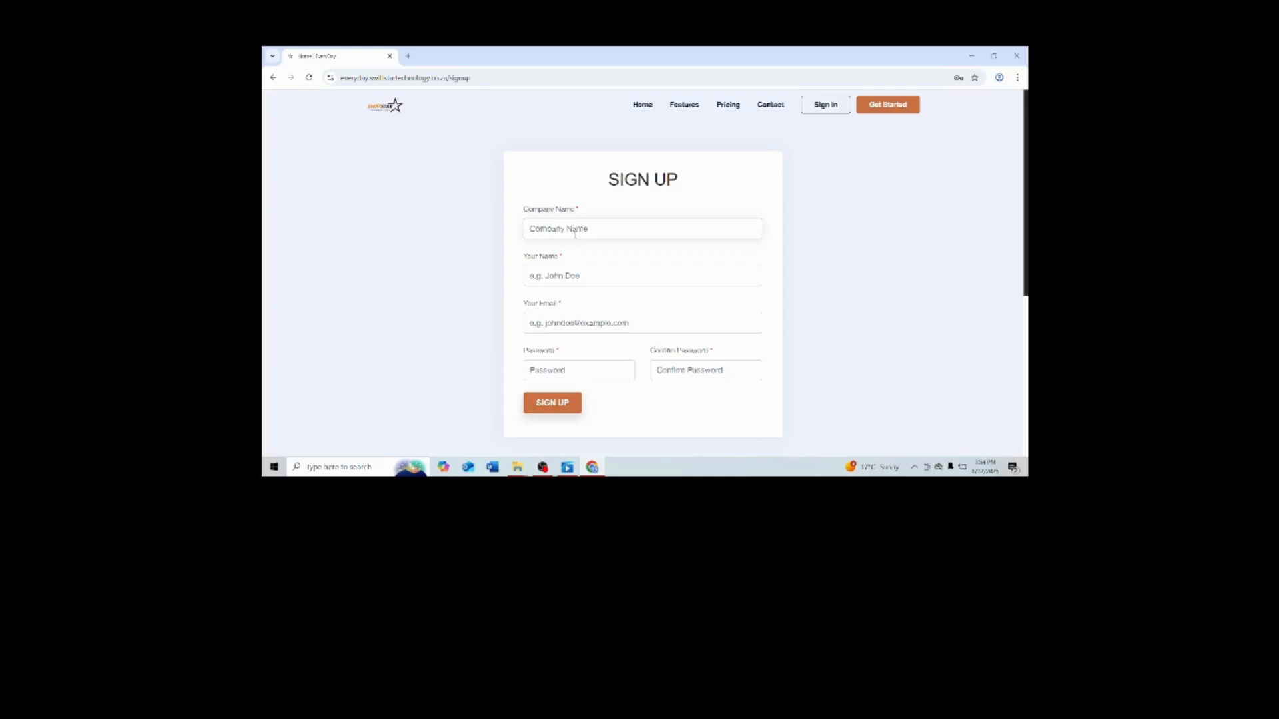
left_click(566, 230)
type("Sh")
type("hle's De")
type("auty")
type(" Salo")
type("n")
key("Tab")
type("Sihle")
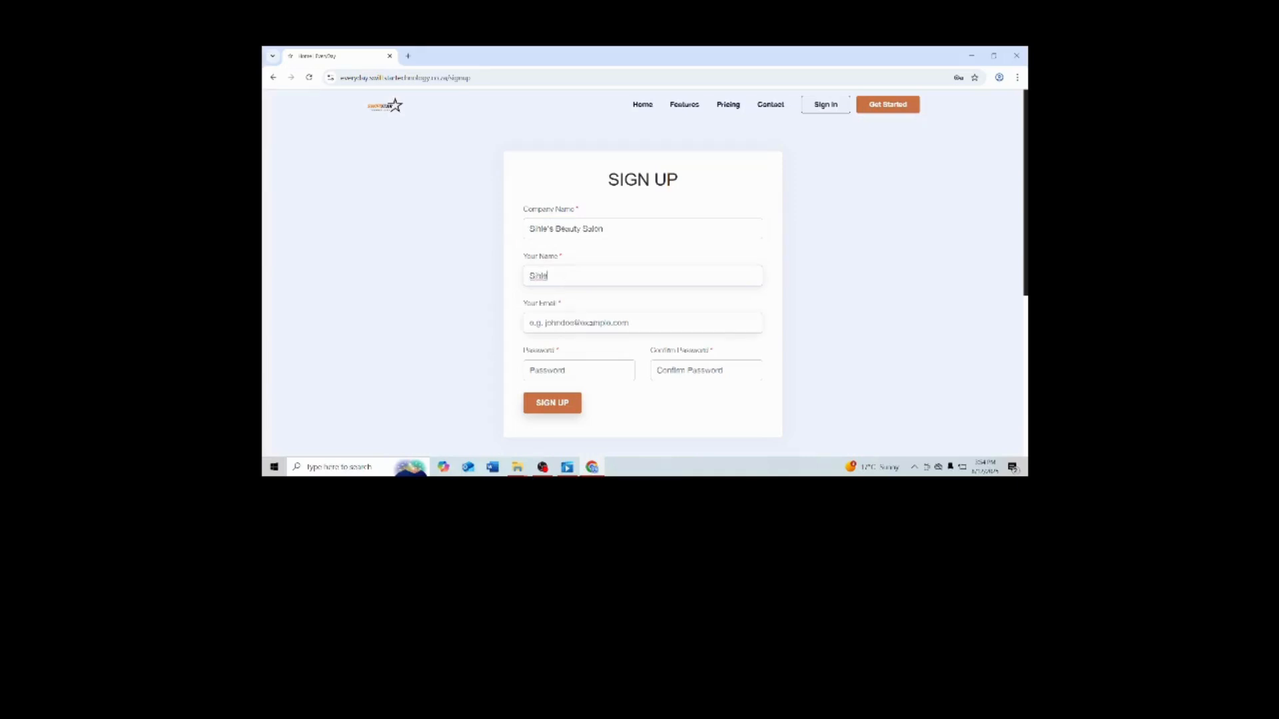
key("Tab")
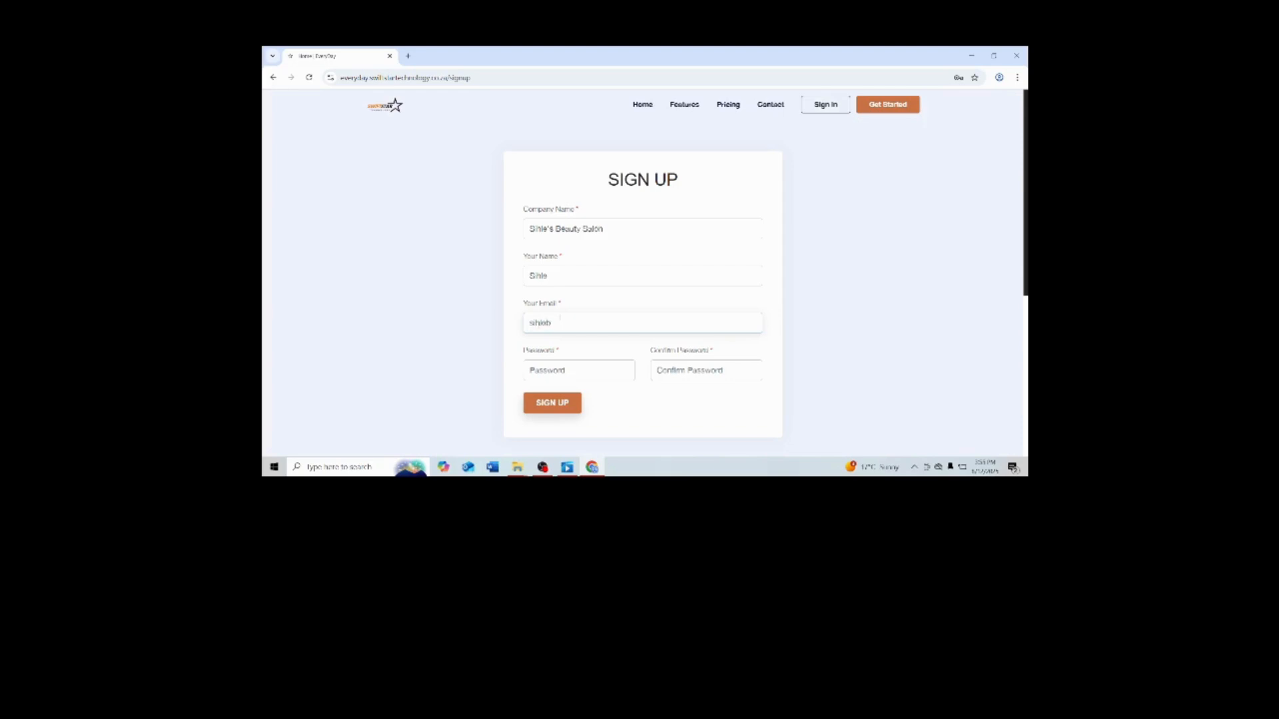
Enter and confirm the account password, then submit the sign-up form
left_click(577, 371)
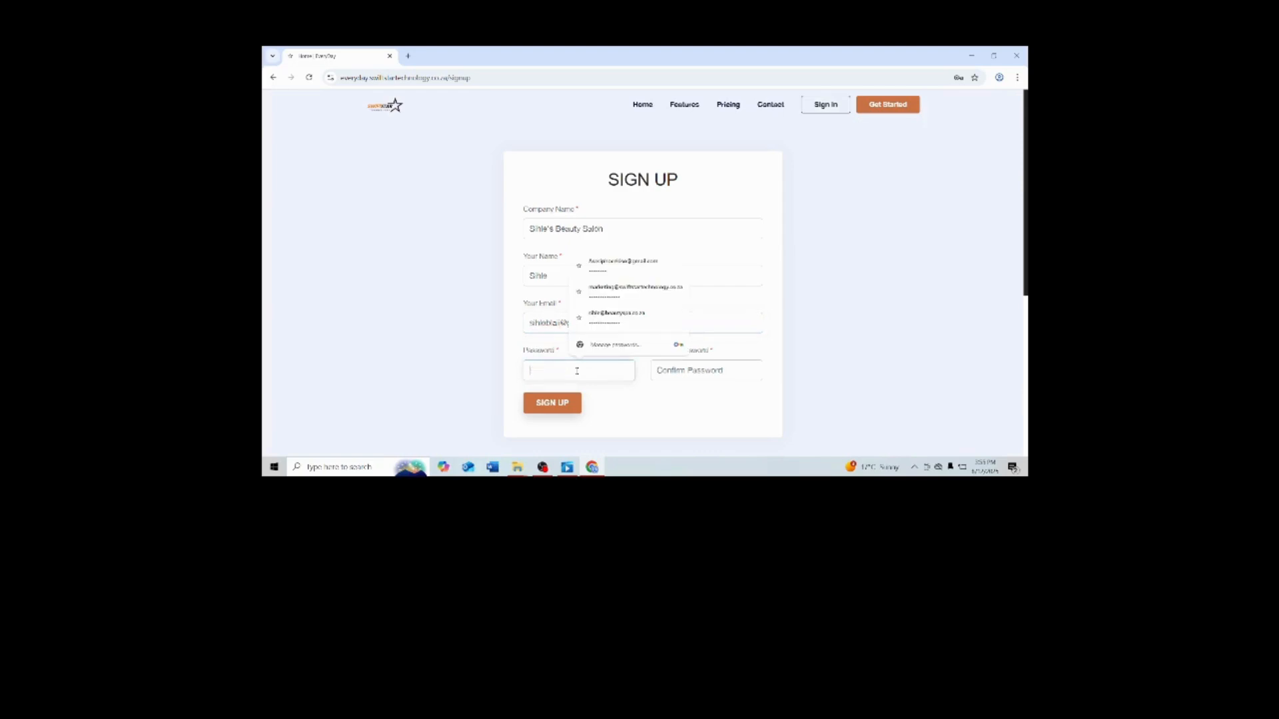
type("S")
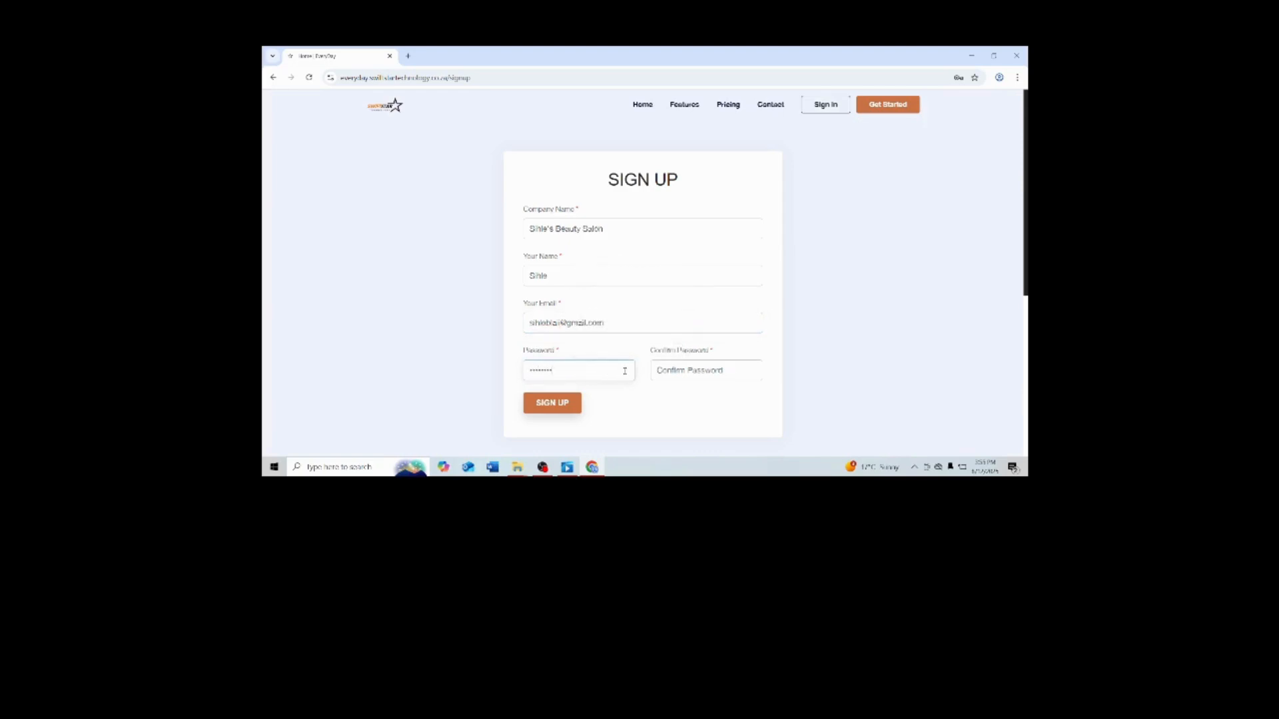
left_click(678, 380)
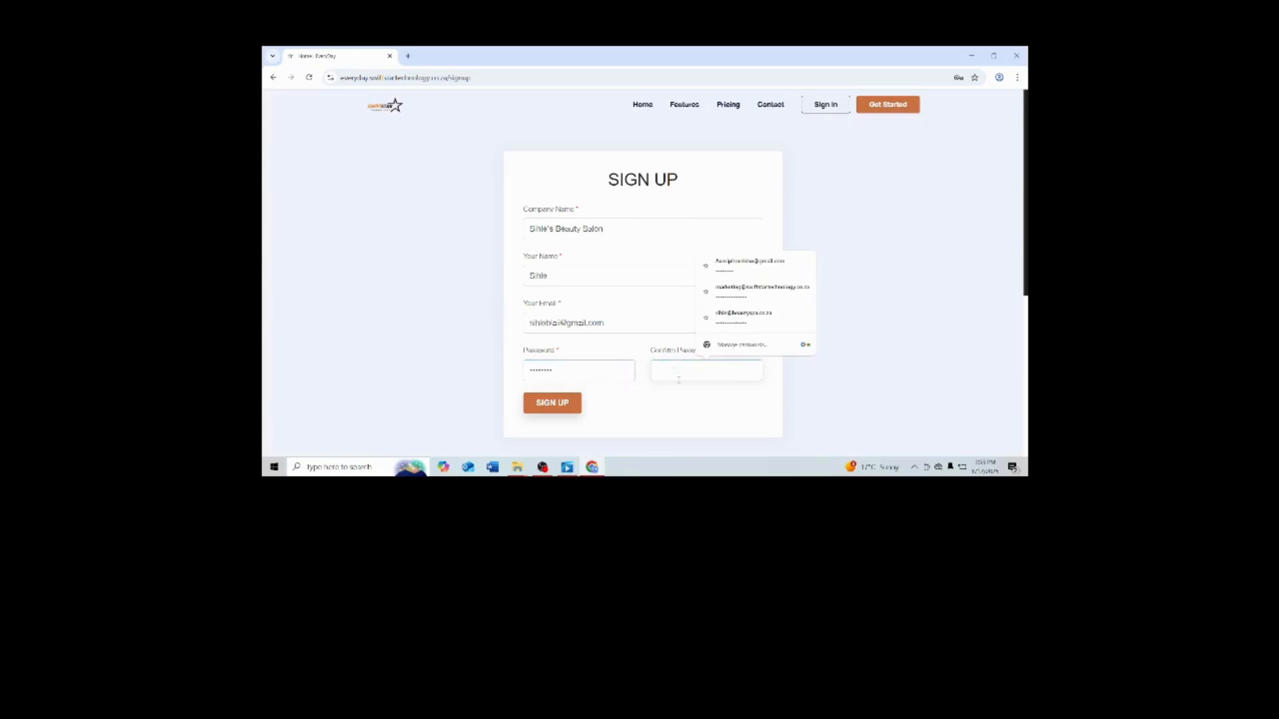
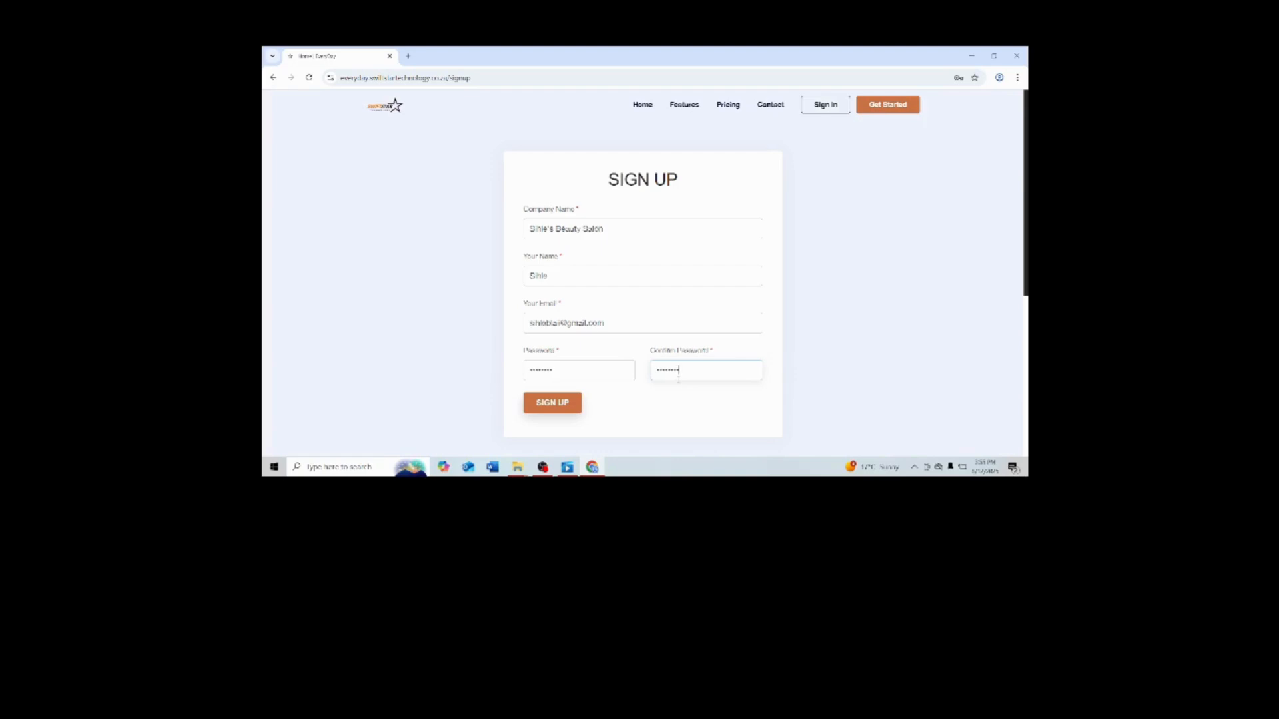
left_click(563, 405)
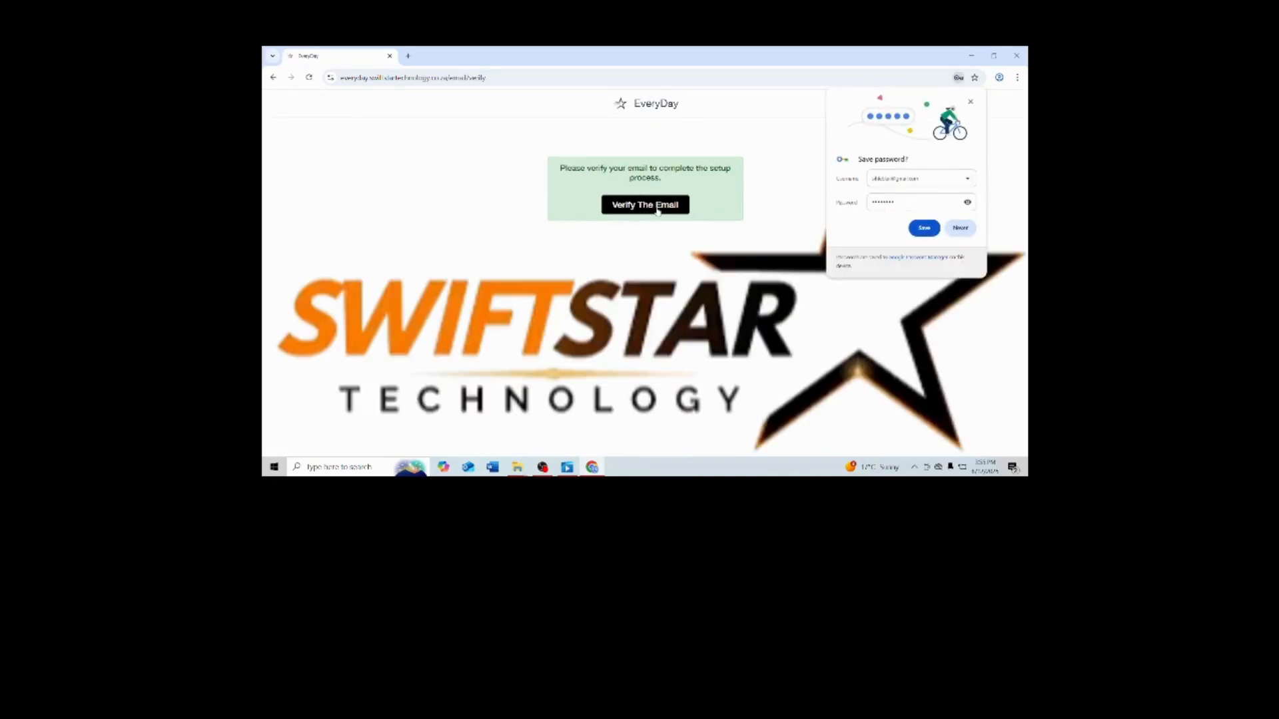
Start e-mail verification and enter the digits of the emailed verification code
left_click(661, 206)
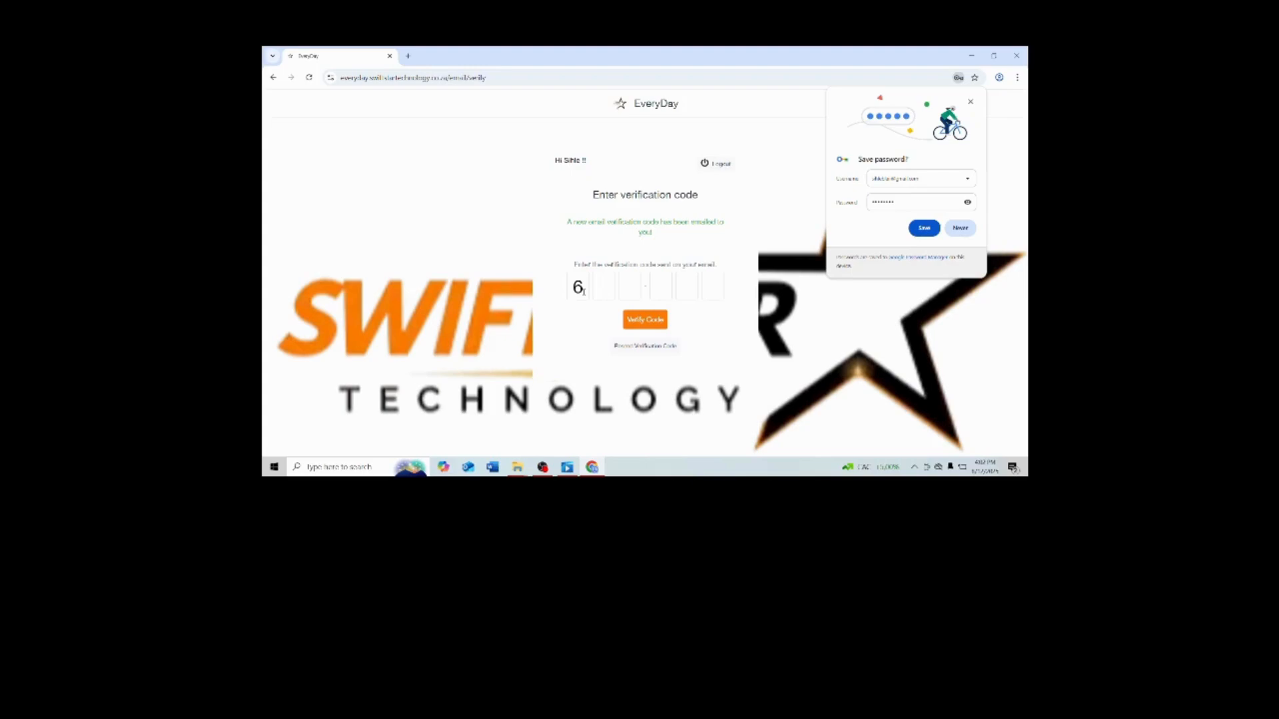
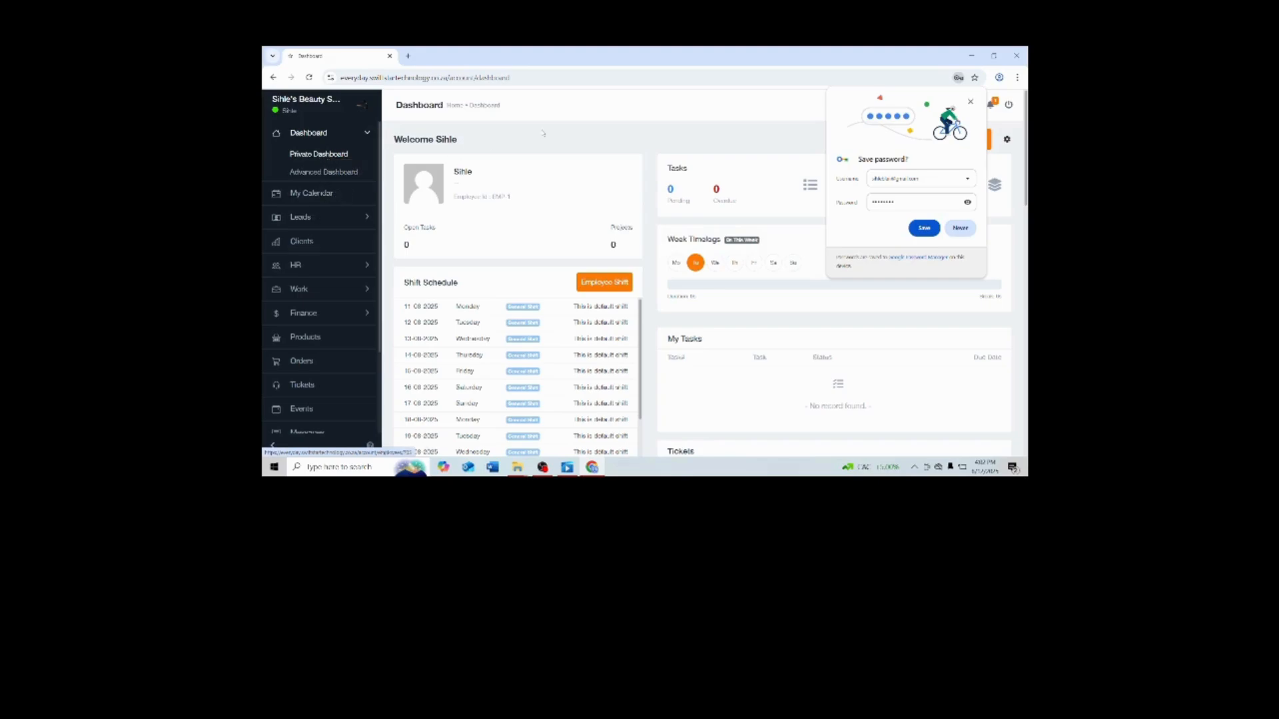
Save the login password in Chrome and expand the sidebar's Work pages
left_click(925, 228)
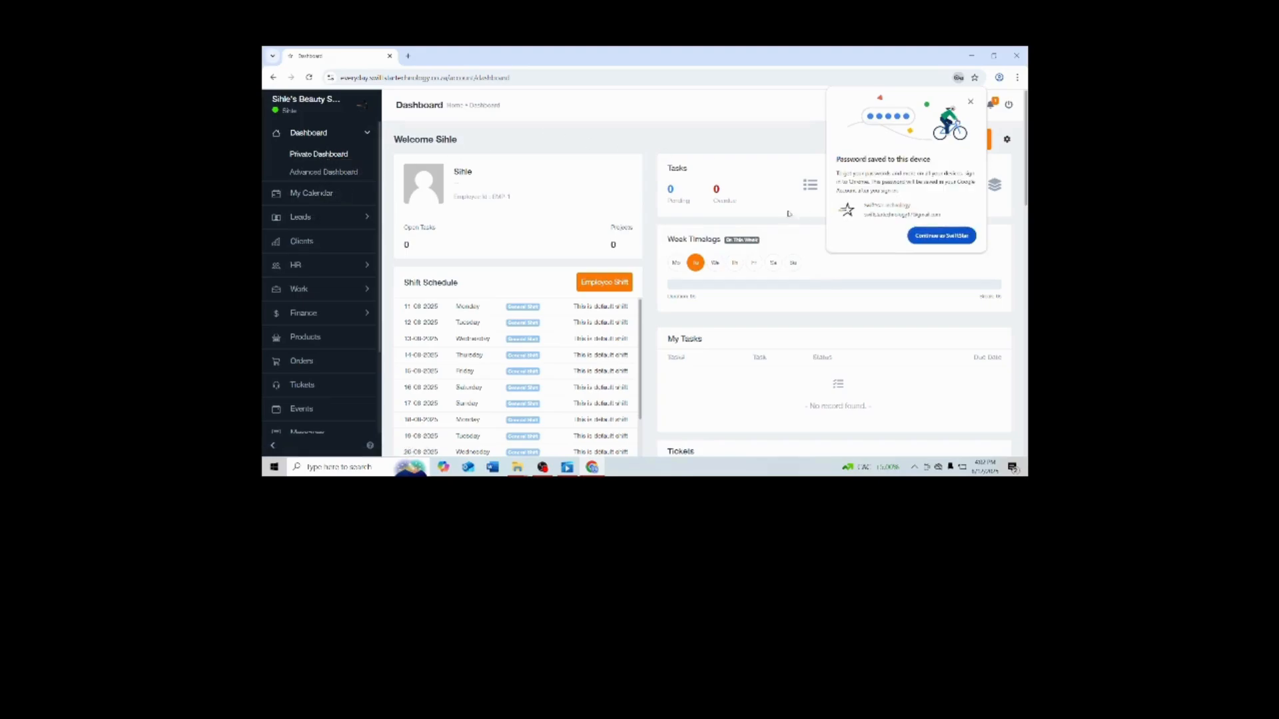
left_click(941, 237)
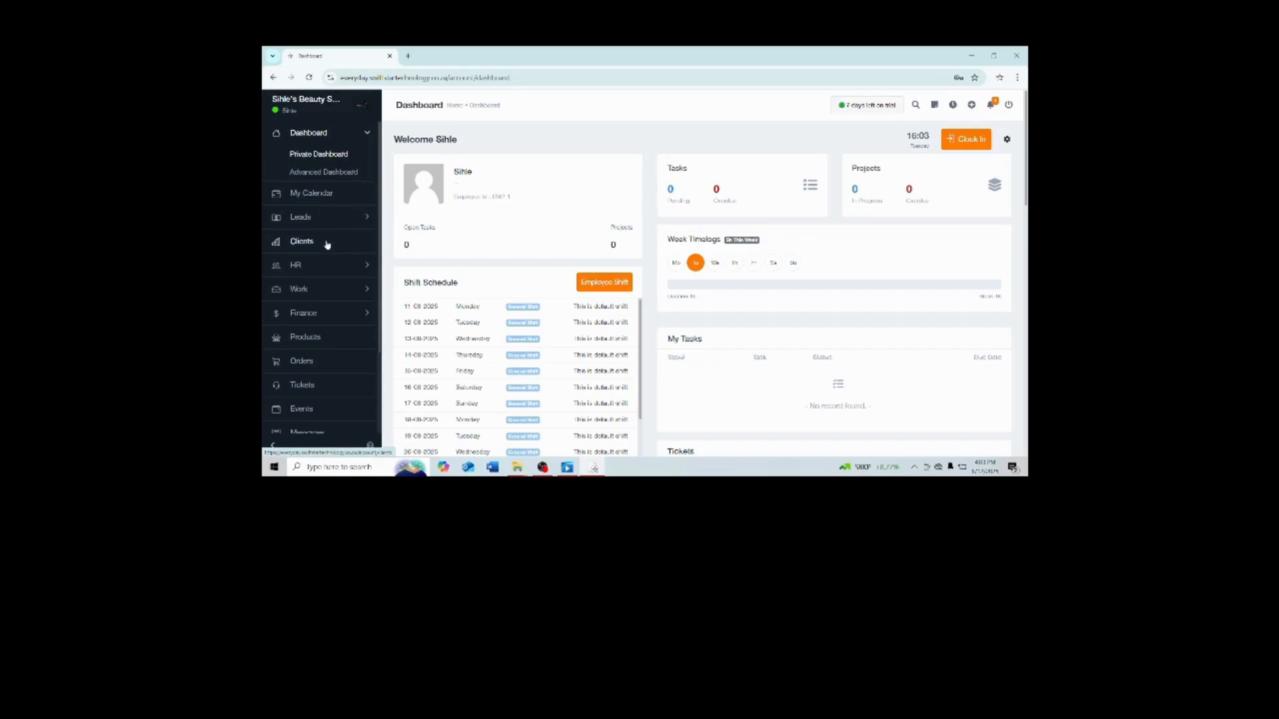
scroll(305, 319, "down", 3)
scroll(313, 322, "up", 3)
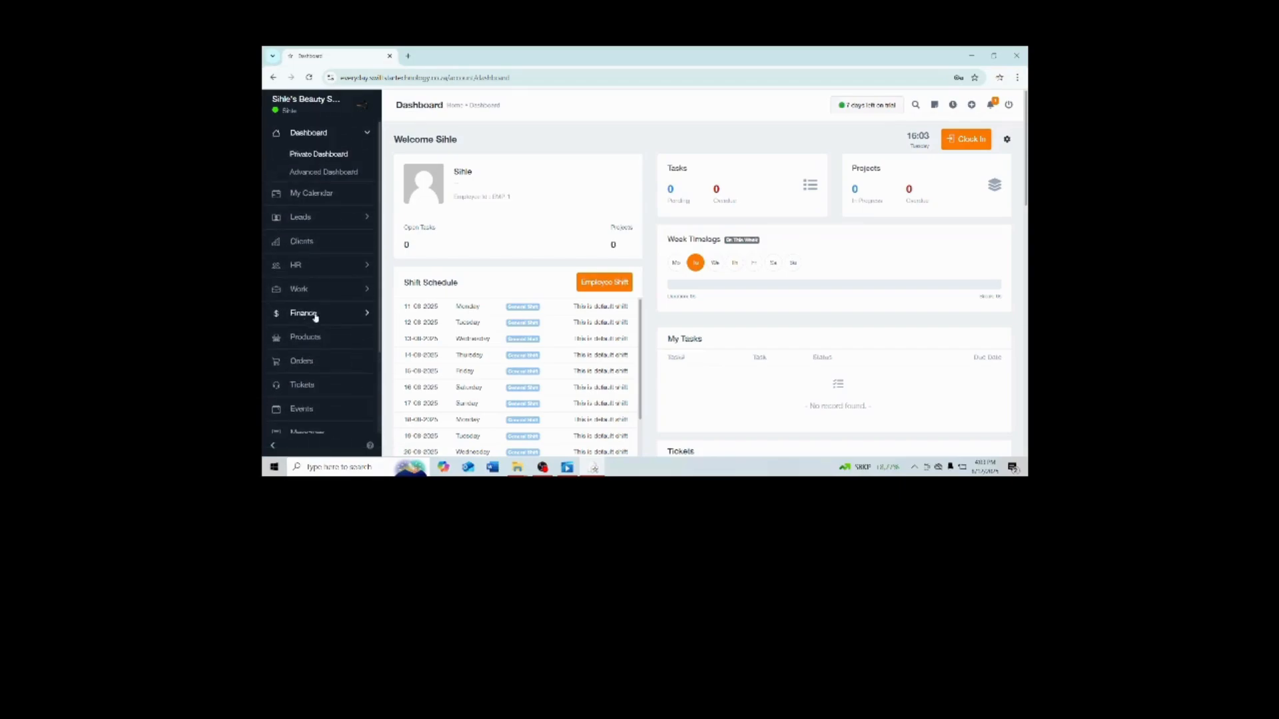
left_click(334, 289)
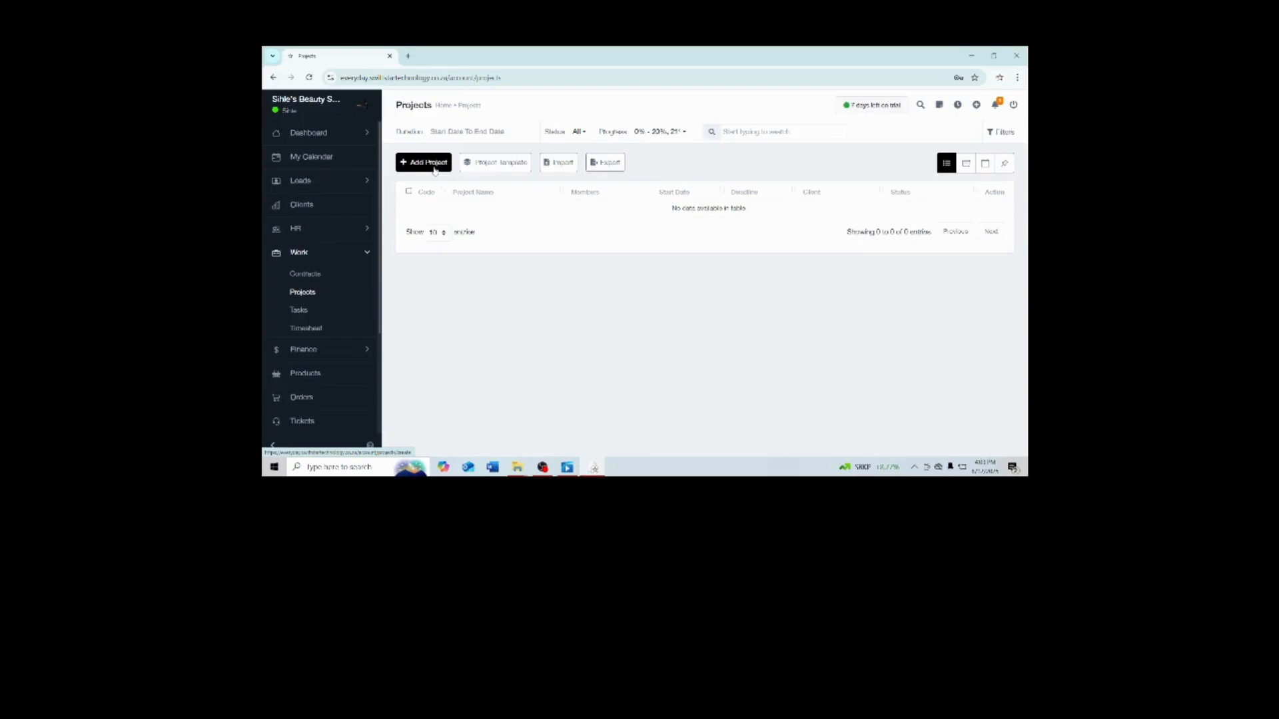
Start a new Malibu pavings project running from 14-08-2025 to a 16-08-2025 deadline
left_click(433, 166)
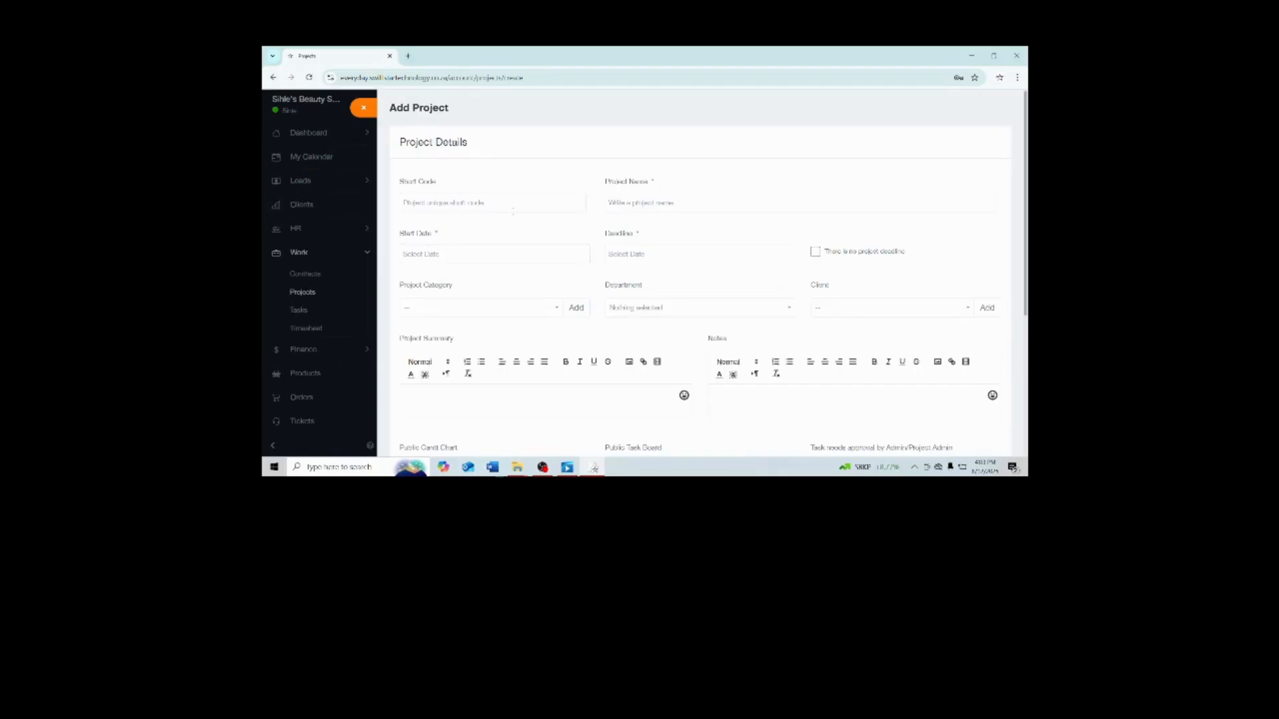
left_click(672, 208)
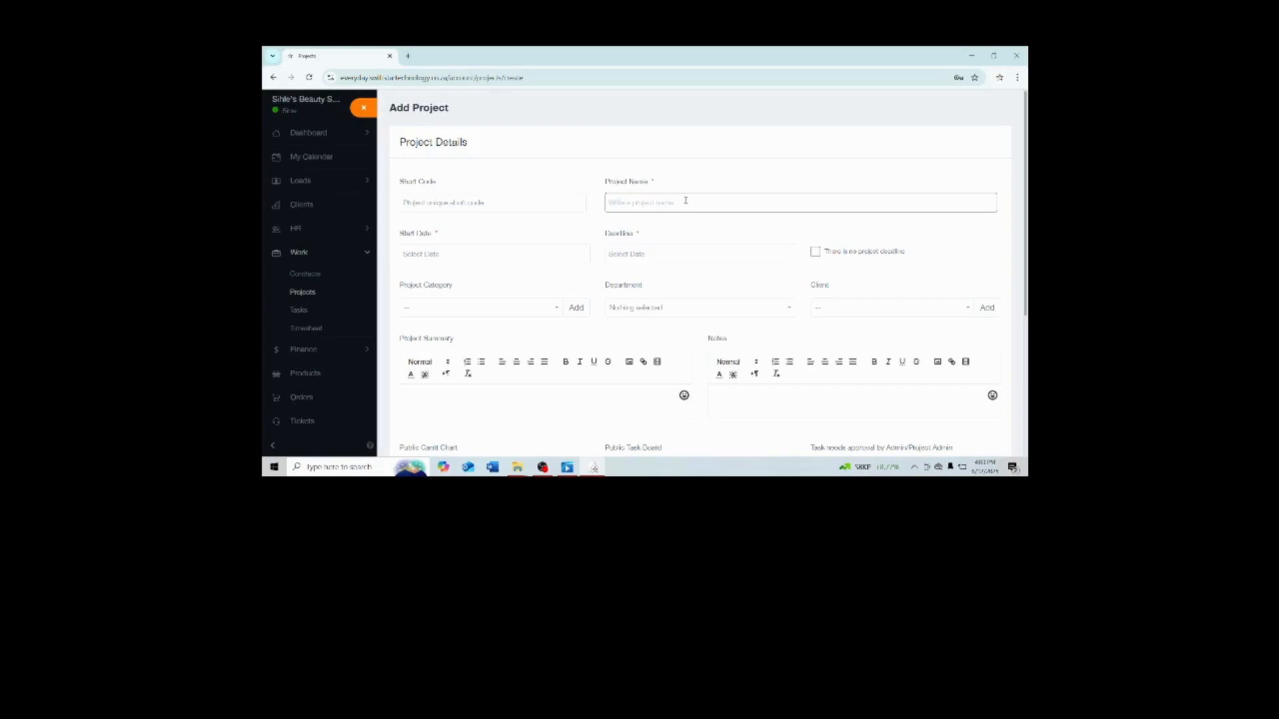
type("Malibu paving")
key("Tab")
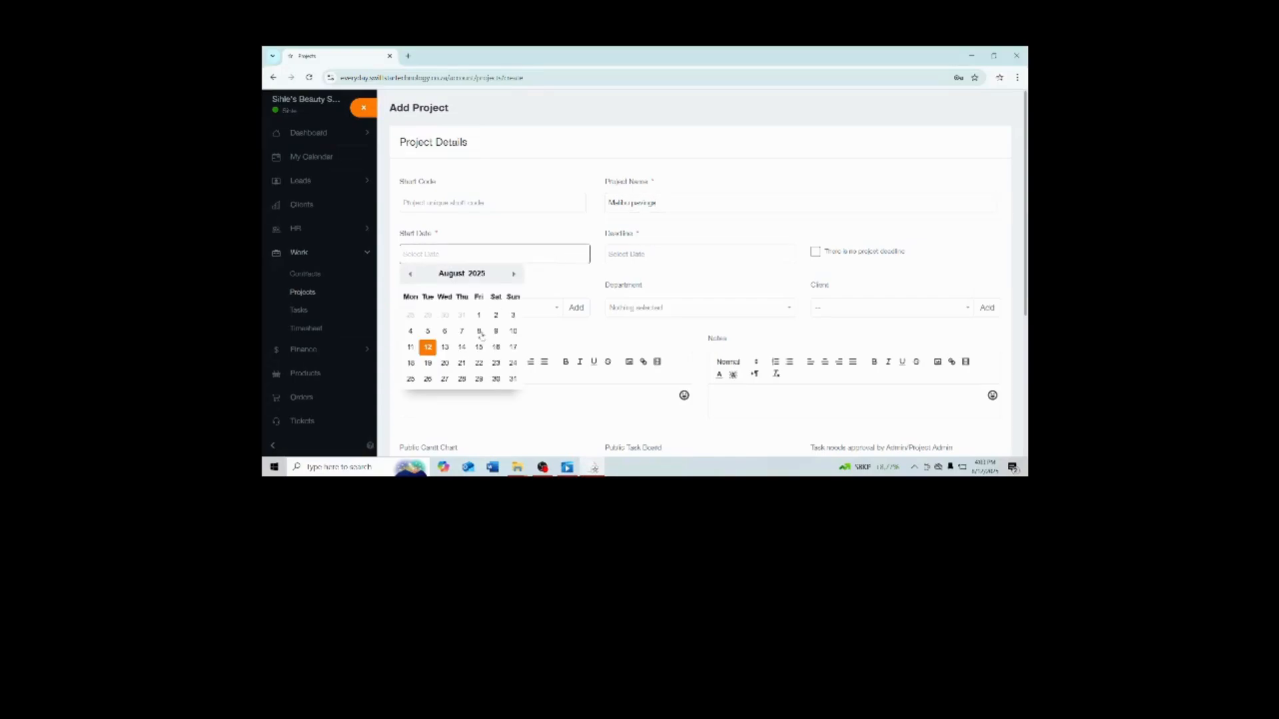
left_click(462, 348)
left_click(714, 255)
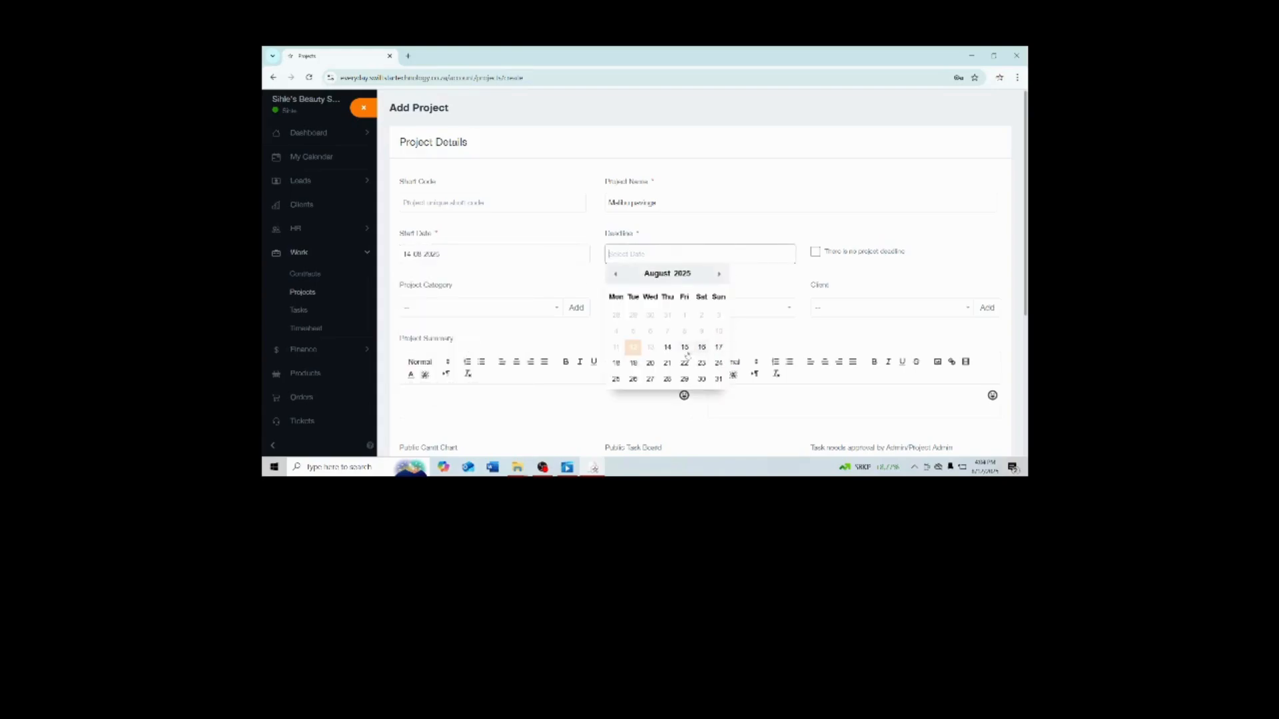
left_click(701, 347)
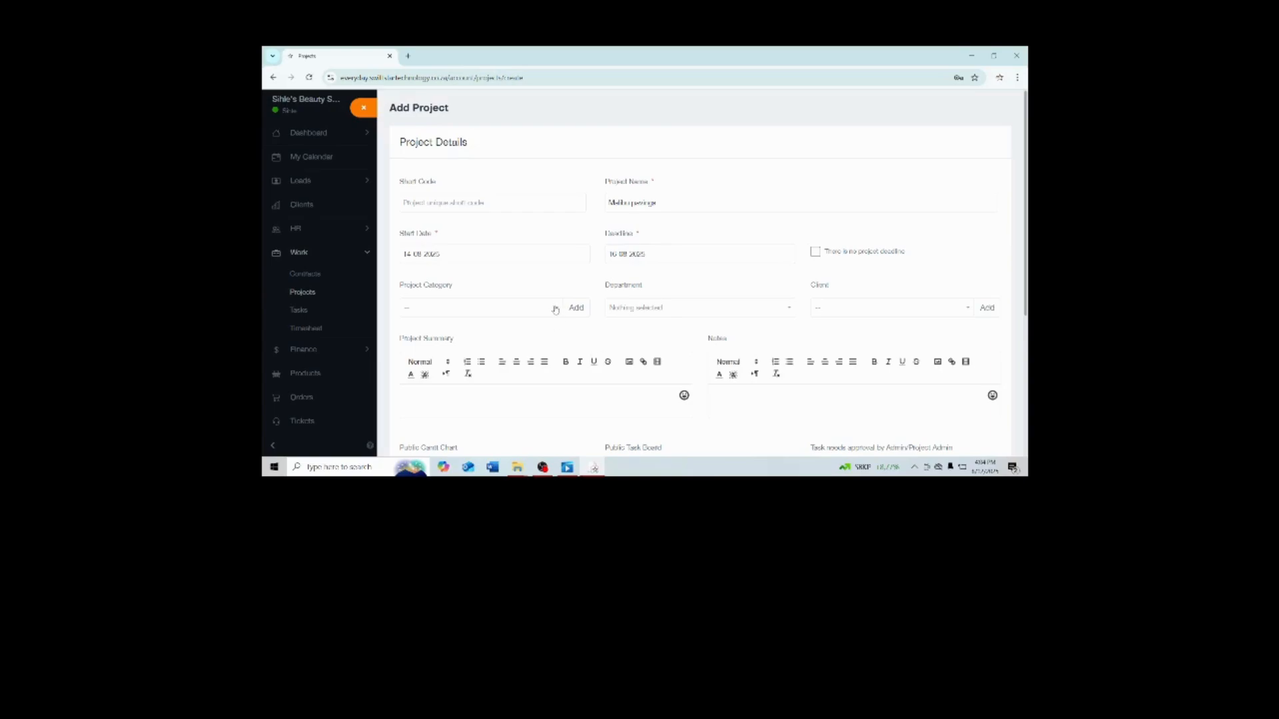
Add the only available user as the project's member
scroll(558, 305, "down", 1)
scroll(558, 303, "down", 2)
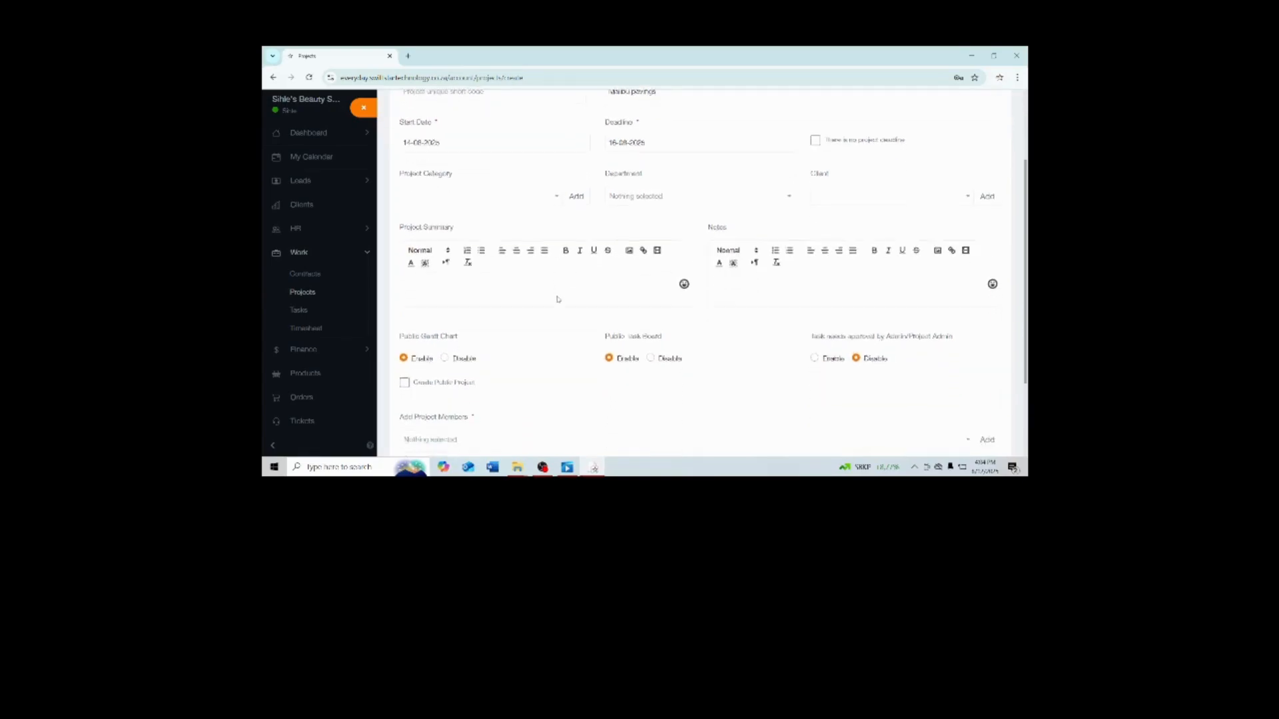
scroll(558, 299, "up", 2)
scroll(558, 299, "up", 1)
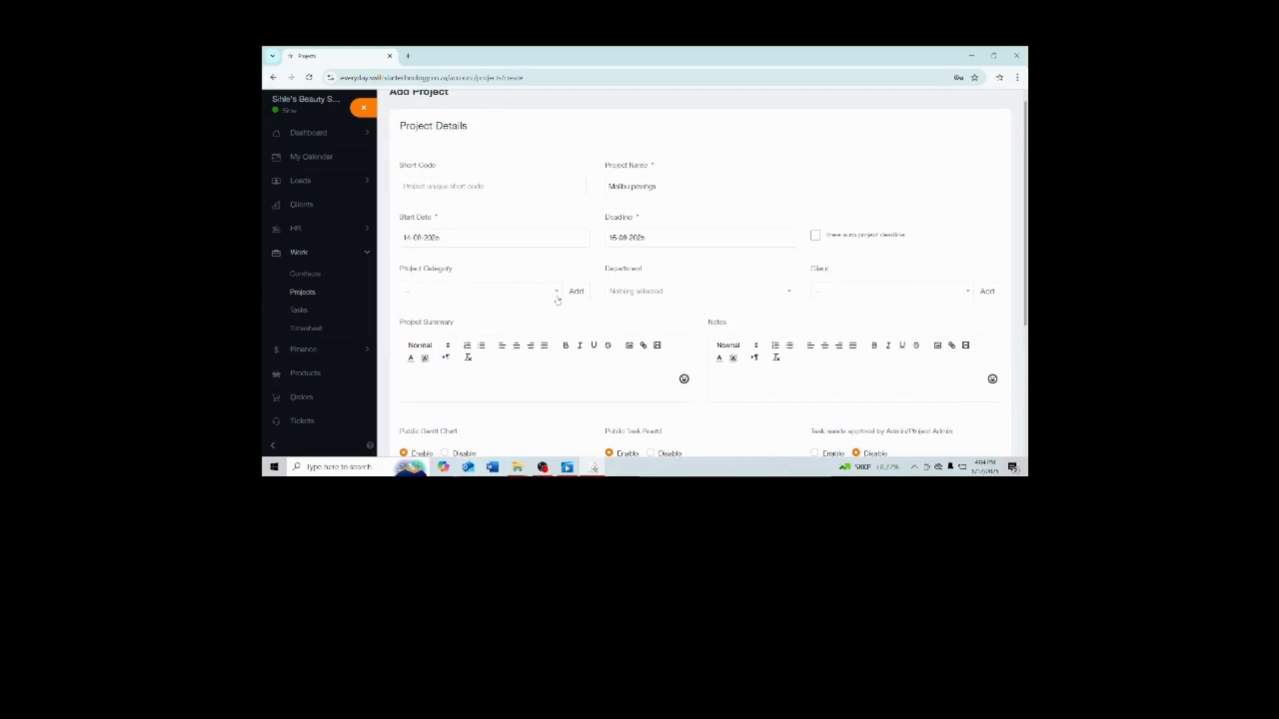
scroll(558, 300, "down", 2)
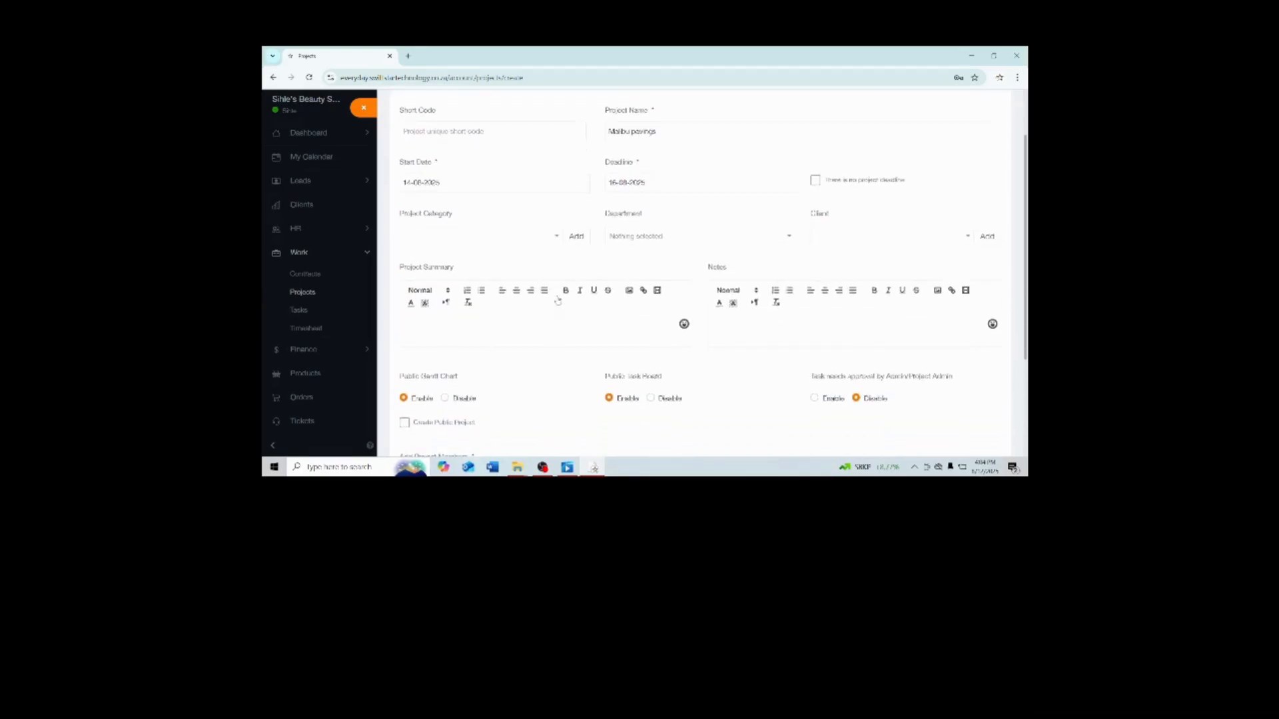
scroll(559, 296, "down", 5)
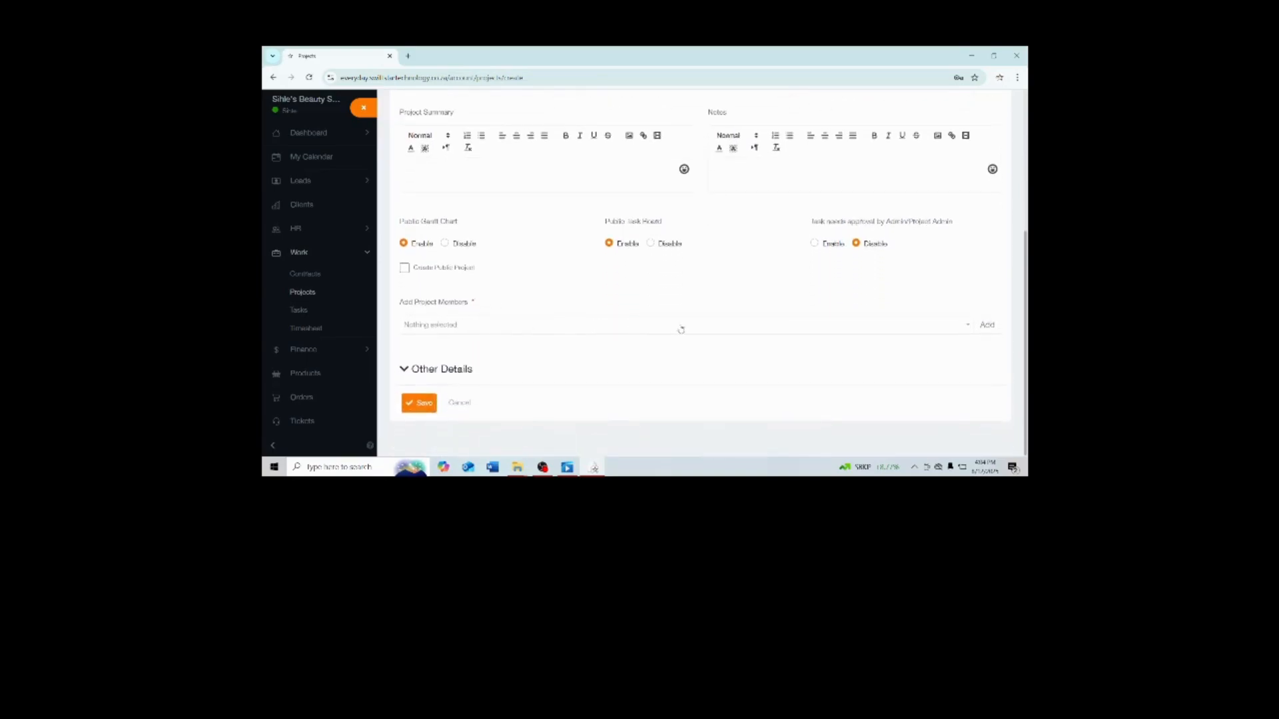
left_click(755, 327)
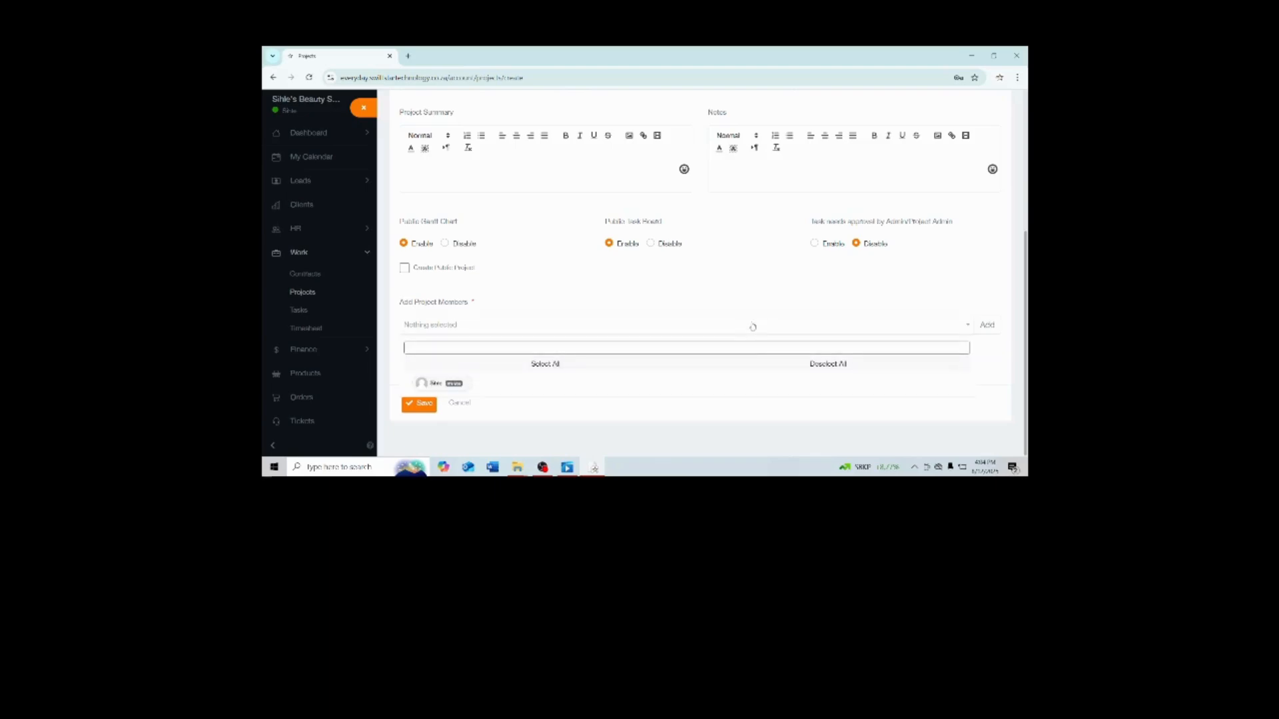
left_click(459, 385)
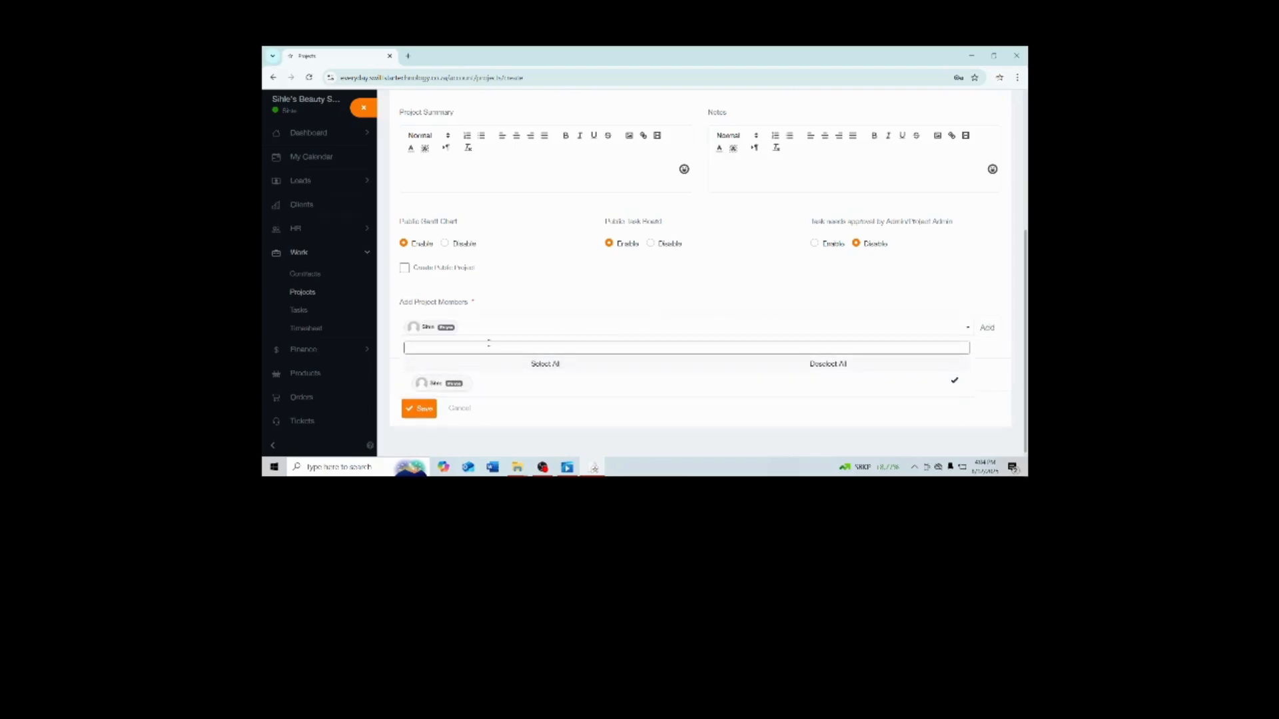
scroll(539, 333, "up", 3)
scroll(539, 332, "up", 2)
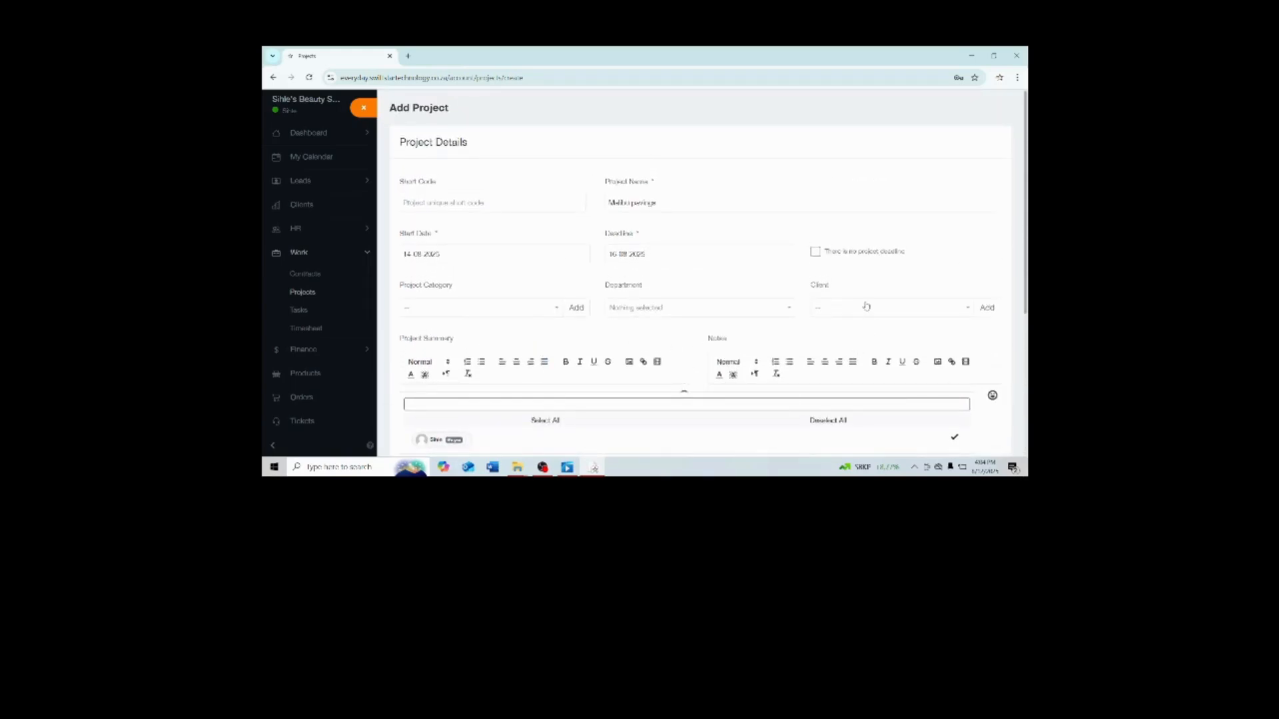
left_click(866, 306)
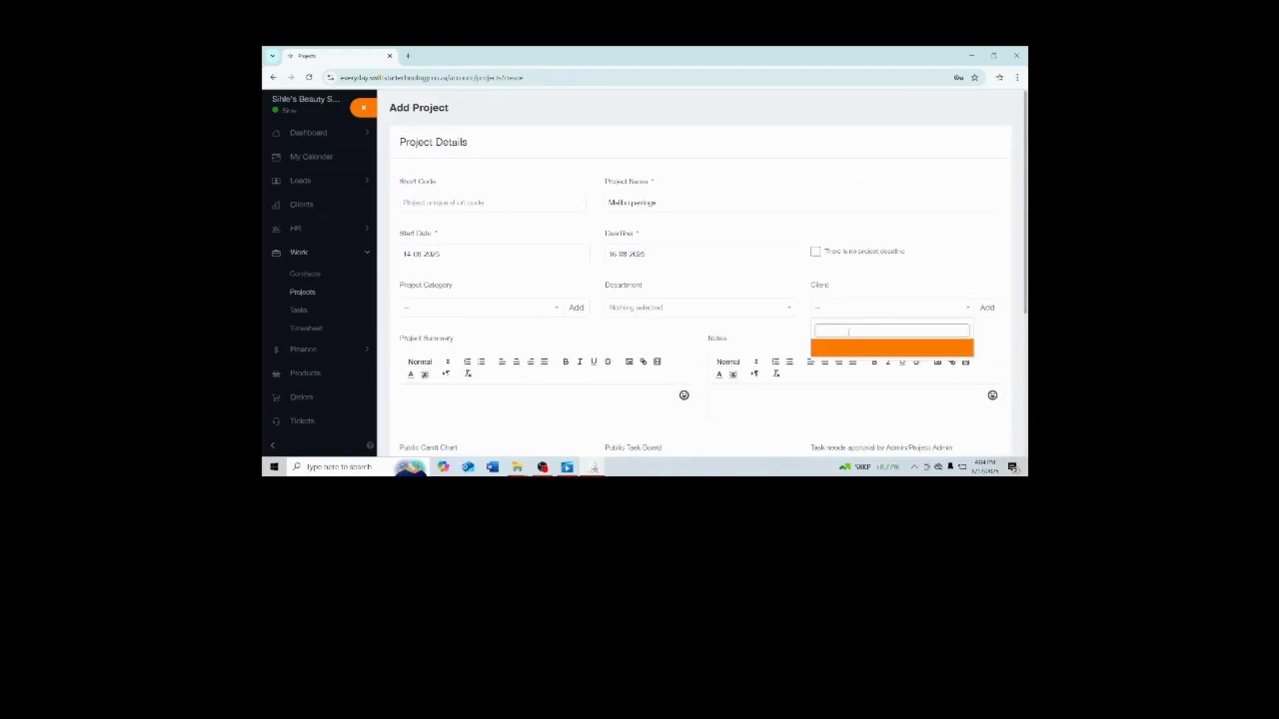
Add a client with name, e-mail, company Malibu Pavings and login allowed set to Yes
left_click(988, 308)
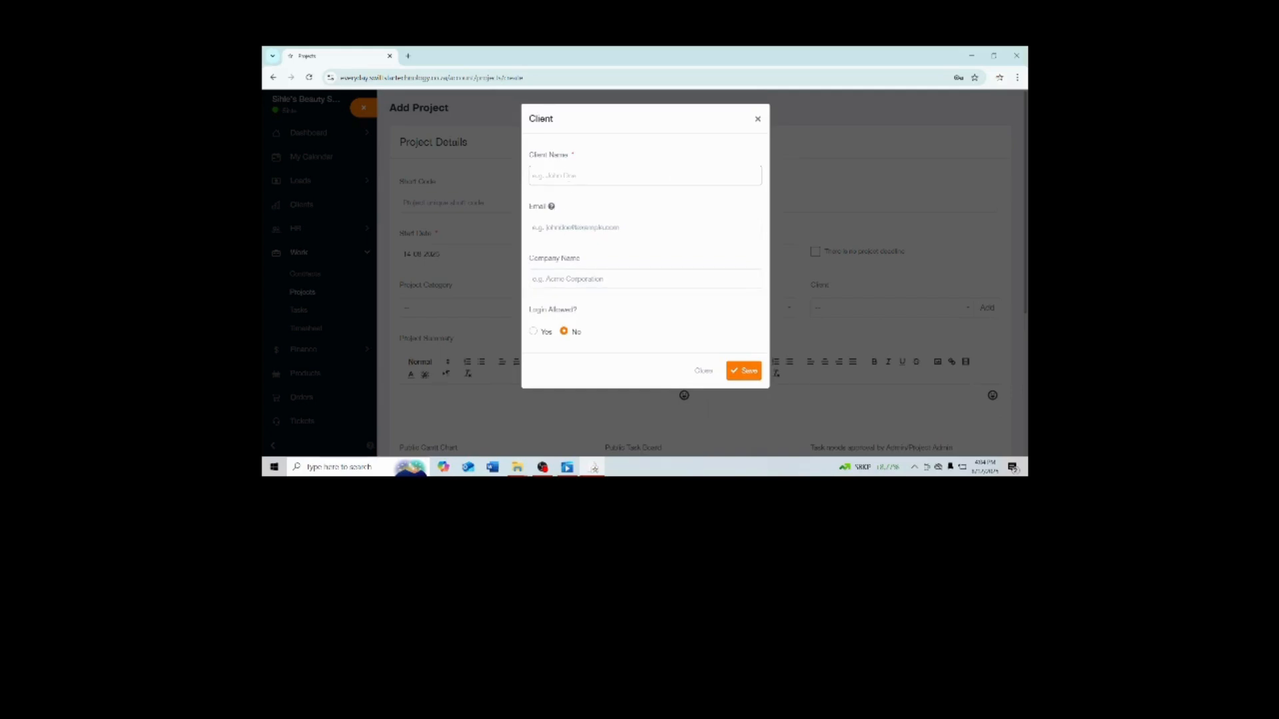
type("Ja")
left_click(577, 227)
left_click(578, 279)
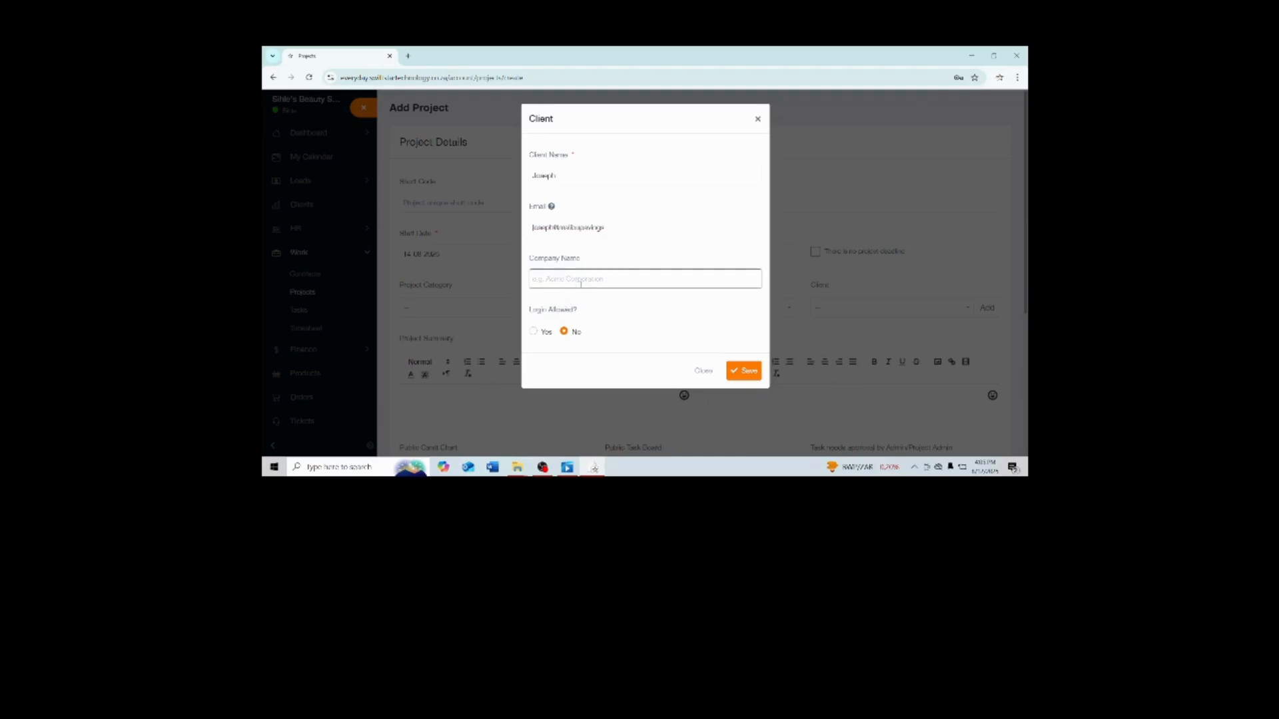
type("Malibu Pavings")
left_click(533, 331)
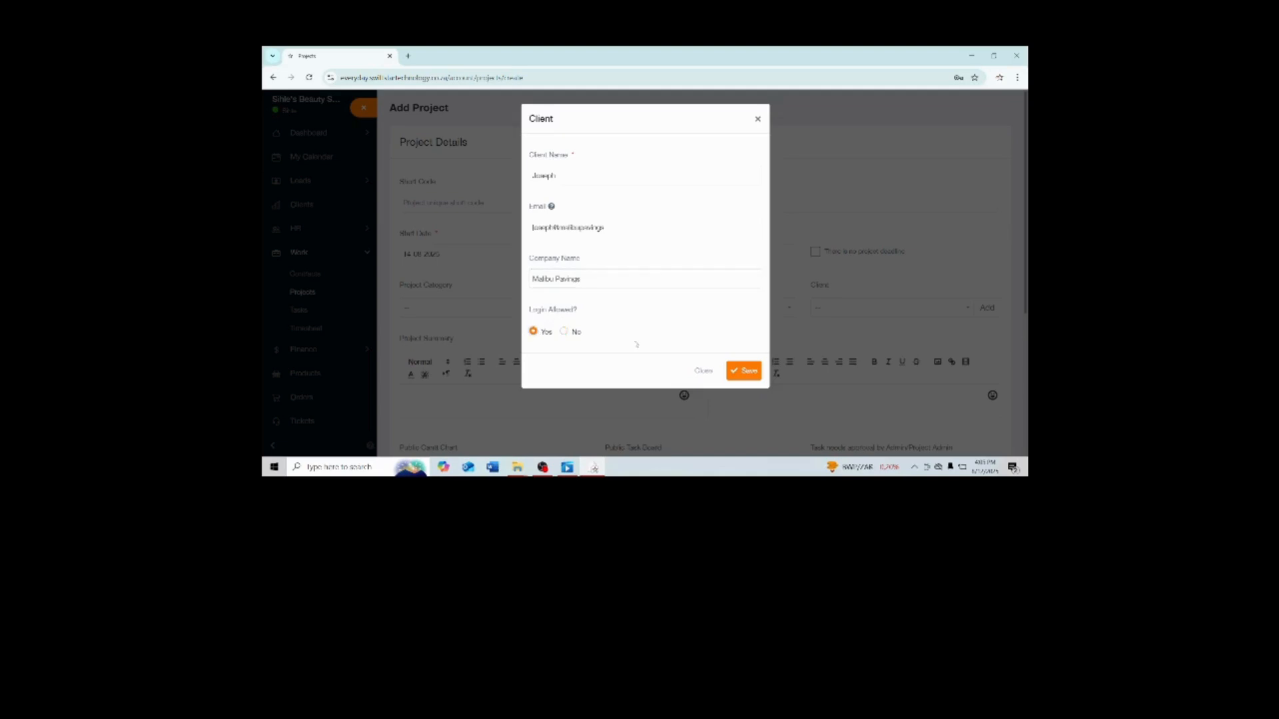
left_click(733, 371)
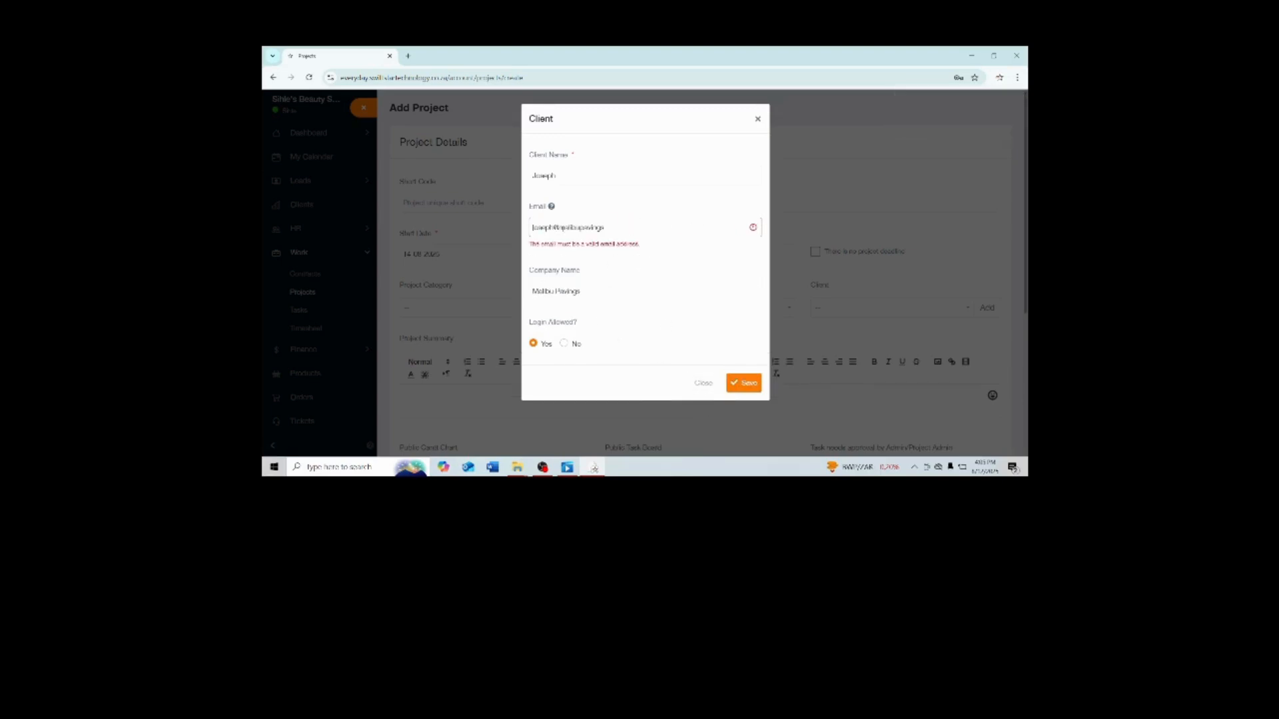
Correct the rejected client e-mail address and save the client
left_click(607, 227)
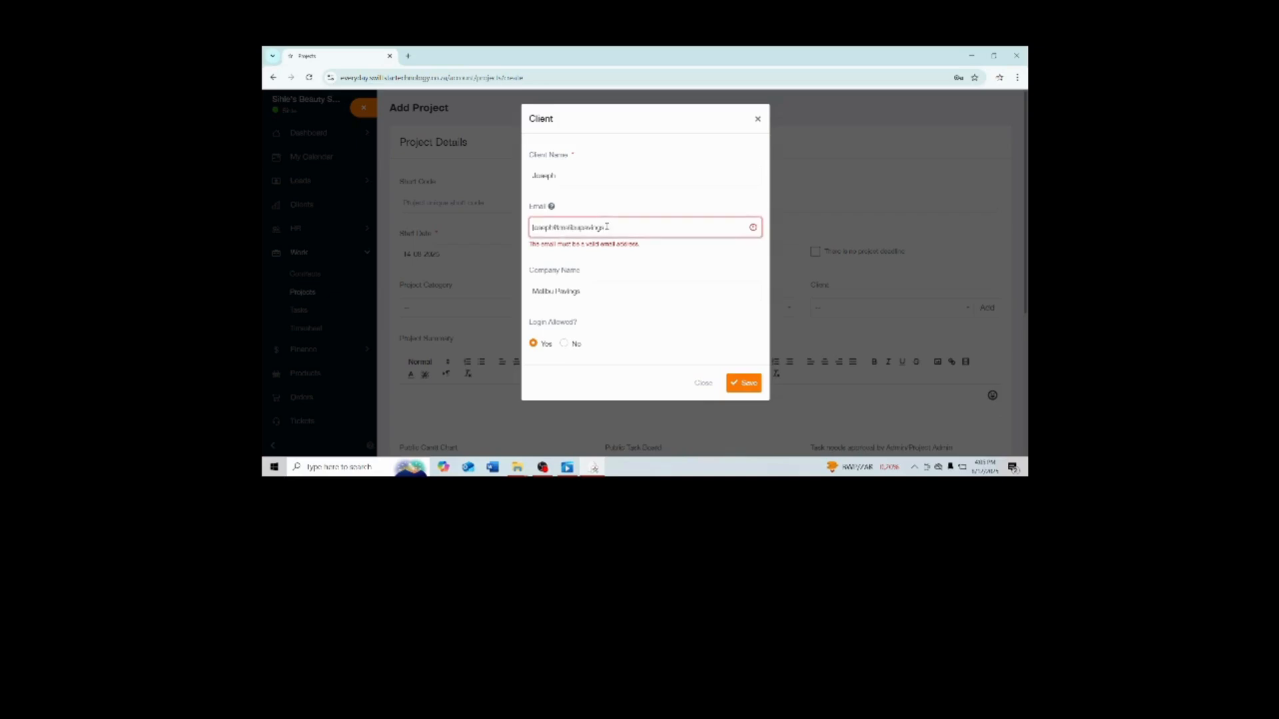
double_click(607, 227)
left_click(734, 382)
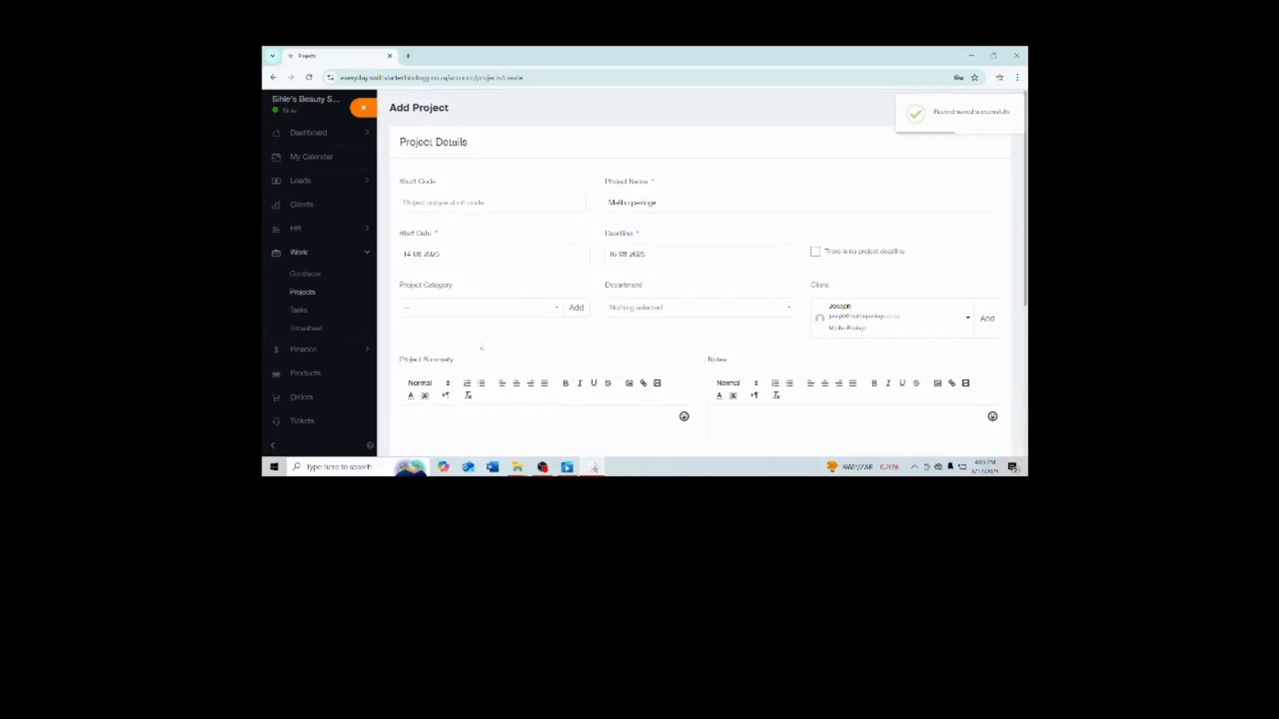
scroll(491, 276, "down", 5)
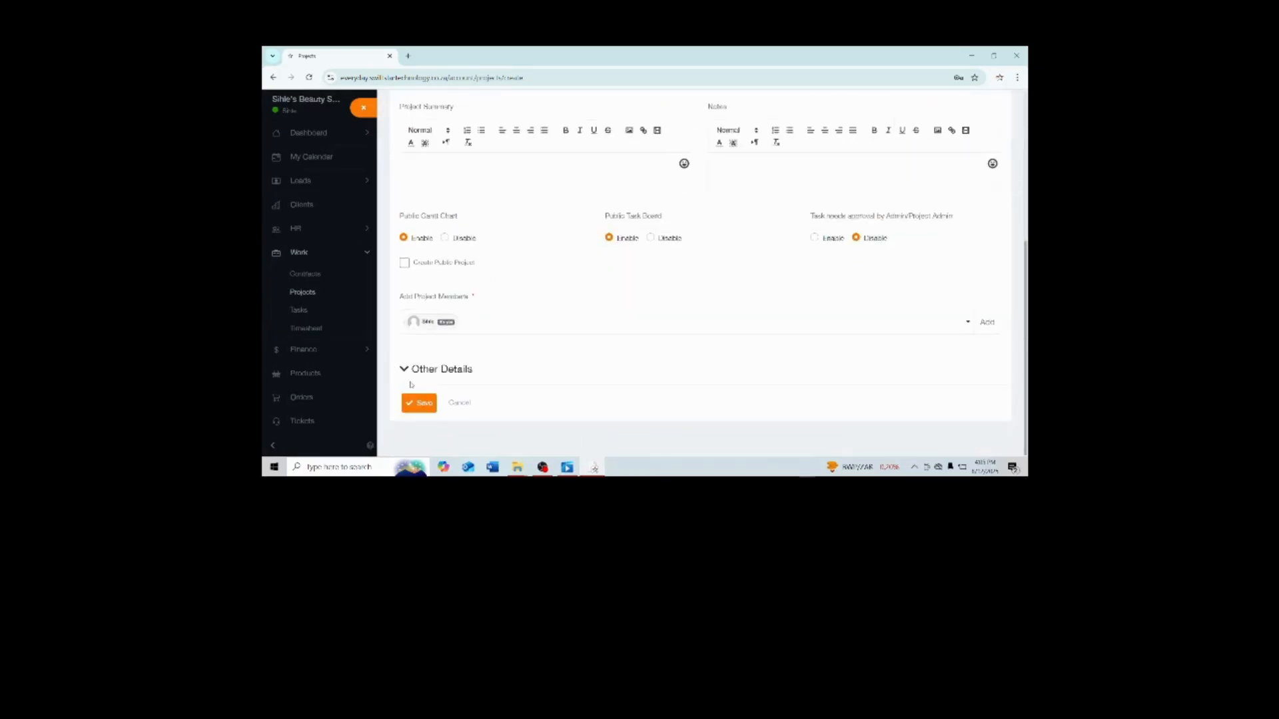
Save the Malibu pavings project and go to the Tasks page
left_click(427, 403)
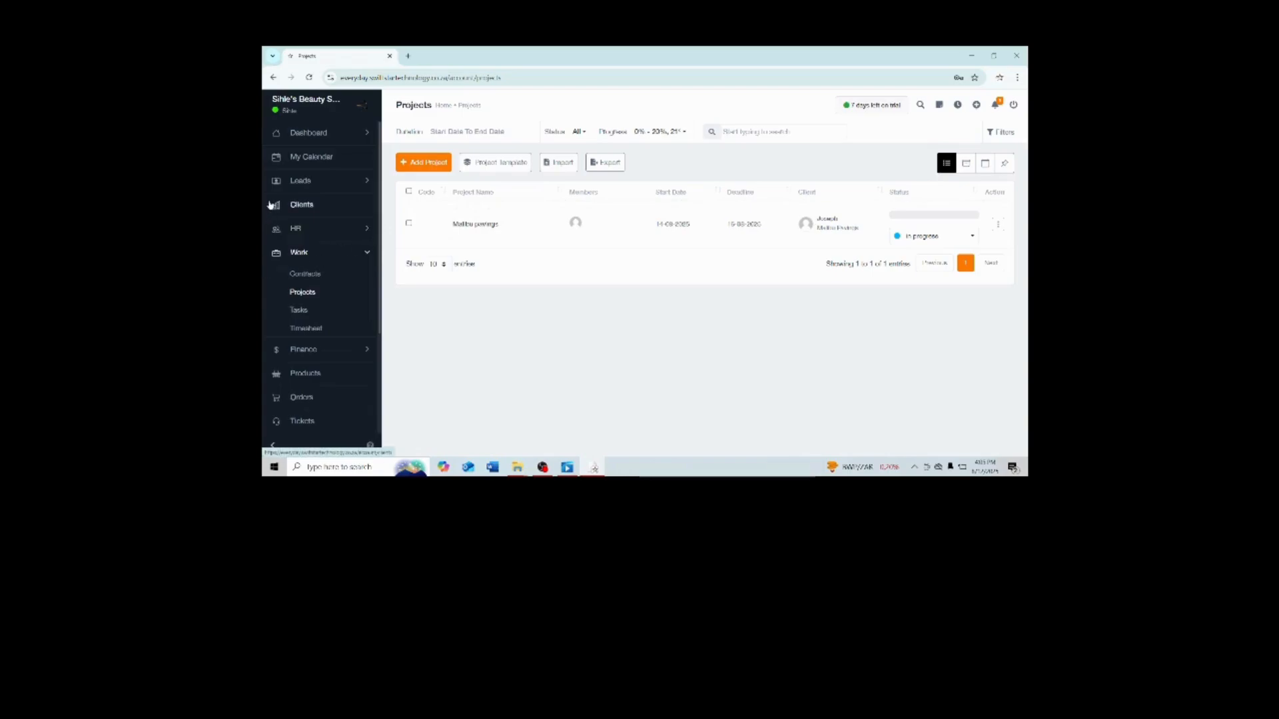
left_click(310, 311)
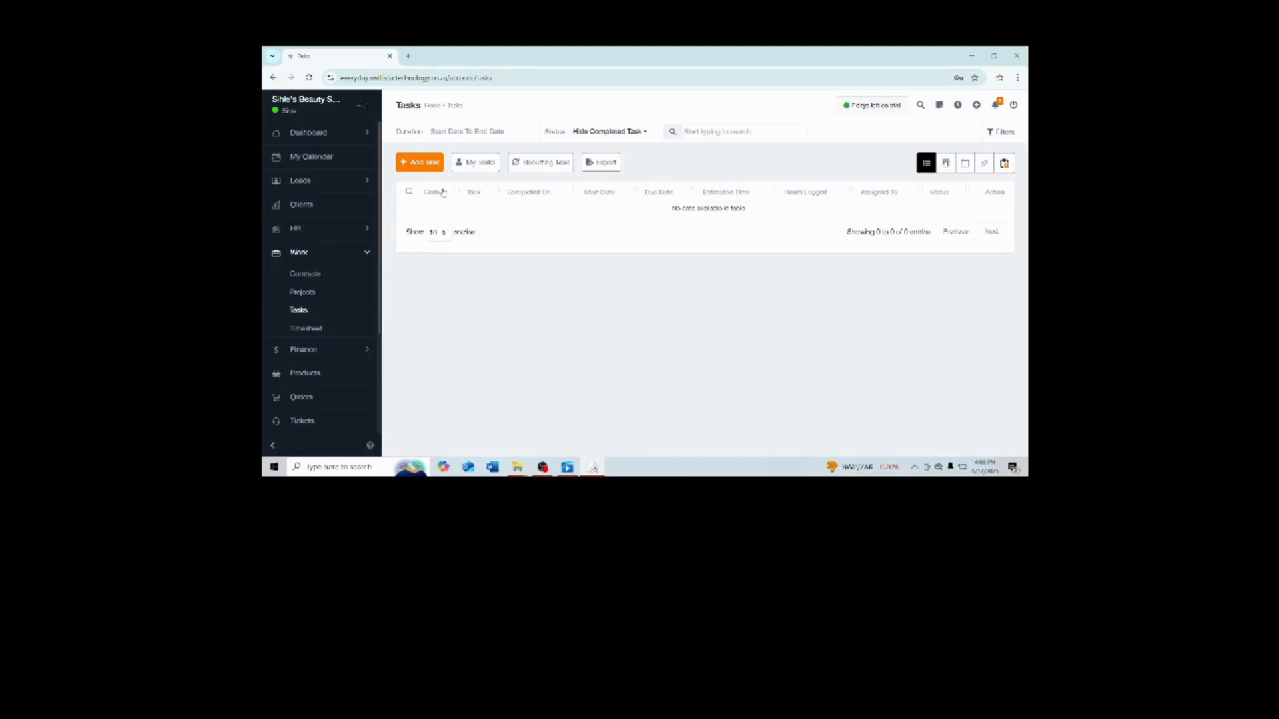
Start a login-issue task with a later due date and status Incomplete
left_click(422, 162)
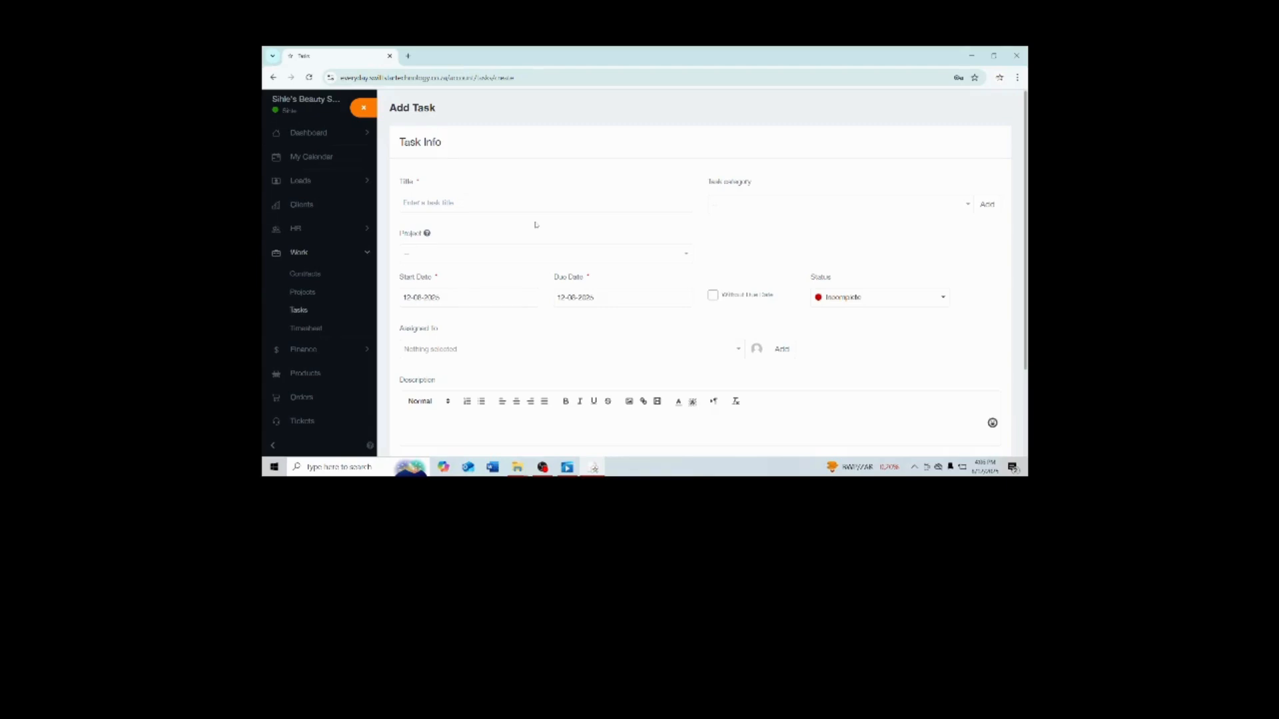
left_click(516, 203)
type("In")
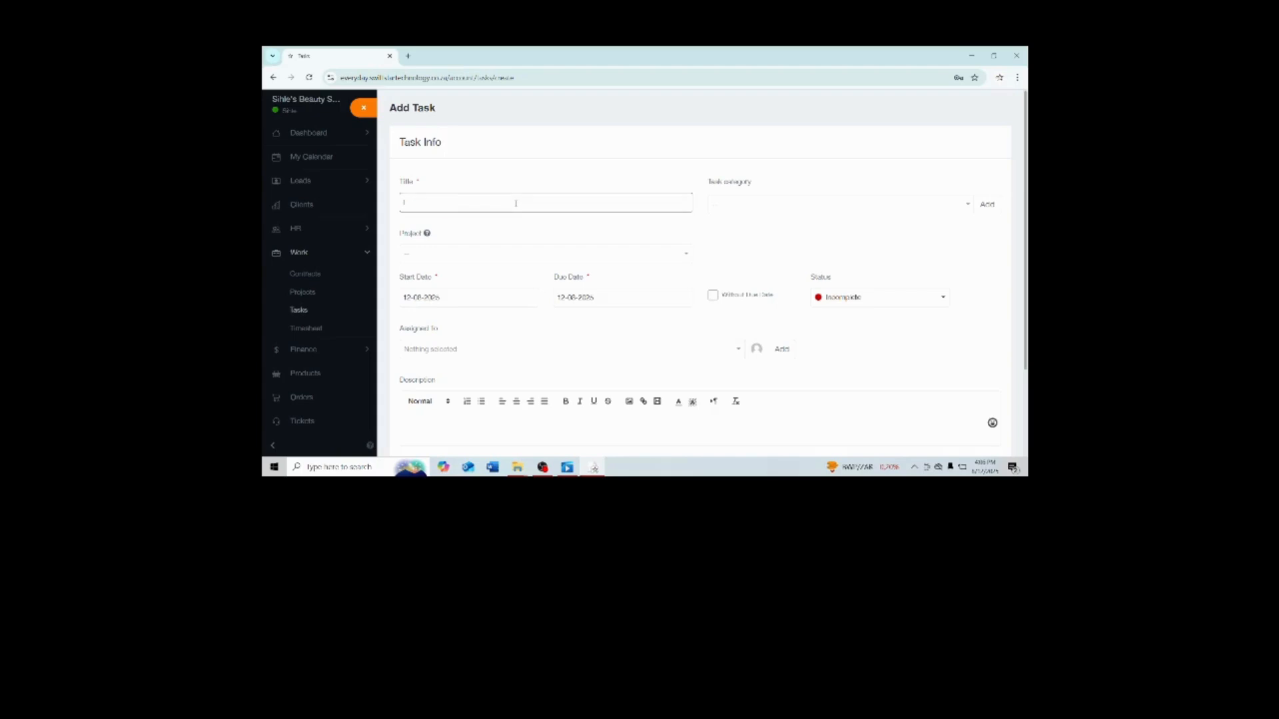
type("gin siteentialsr")
left_click(560, 297)
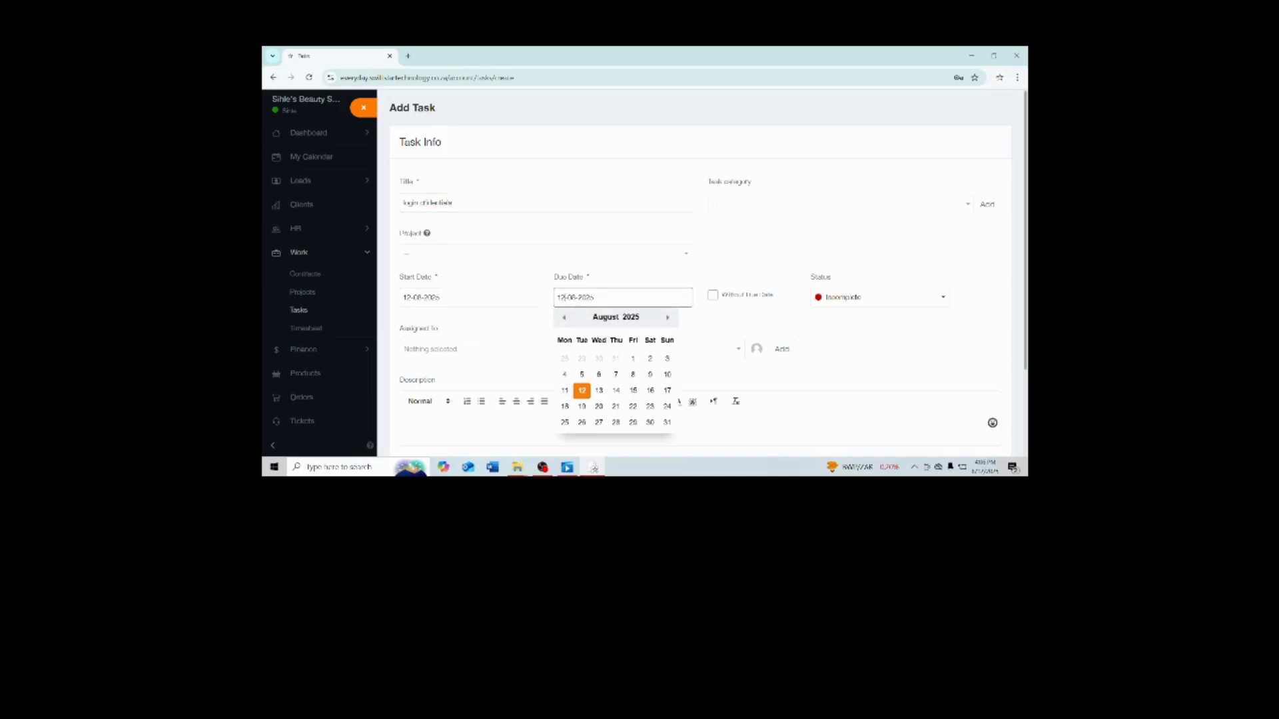
left_click(583, 407)
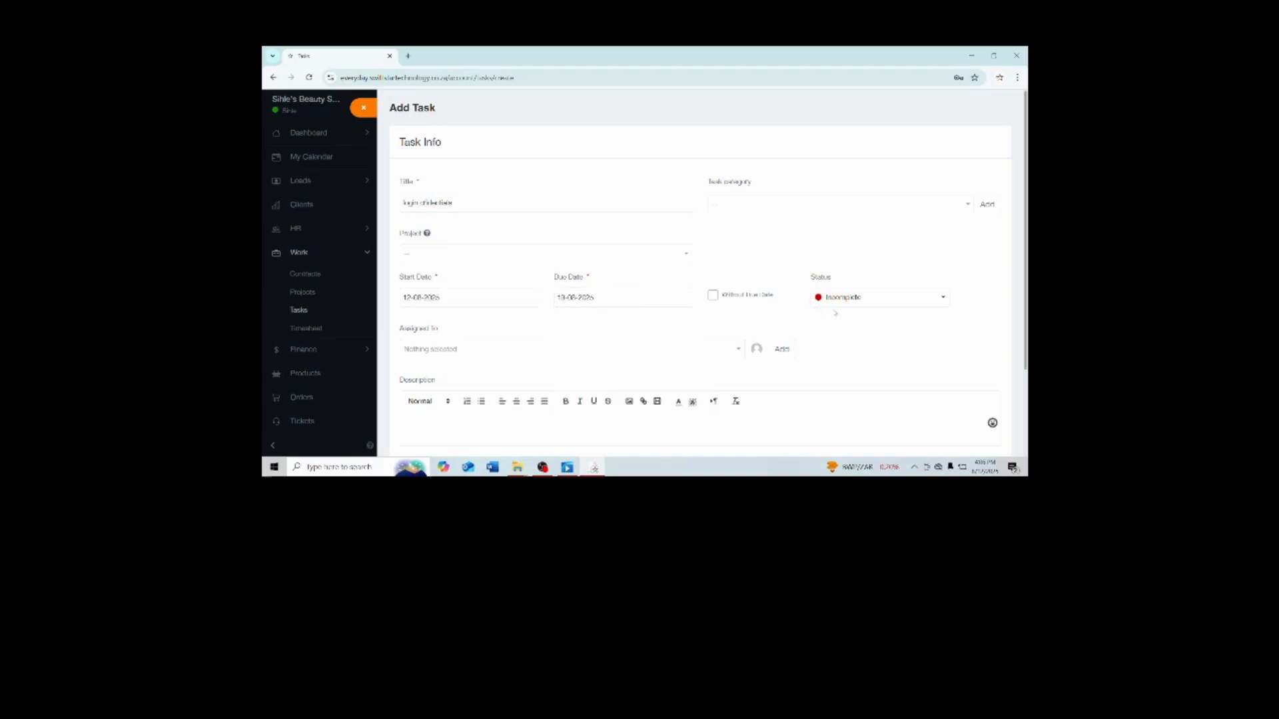
left_click(941, 301)
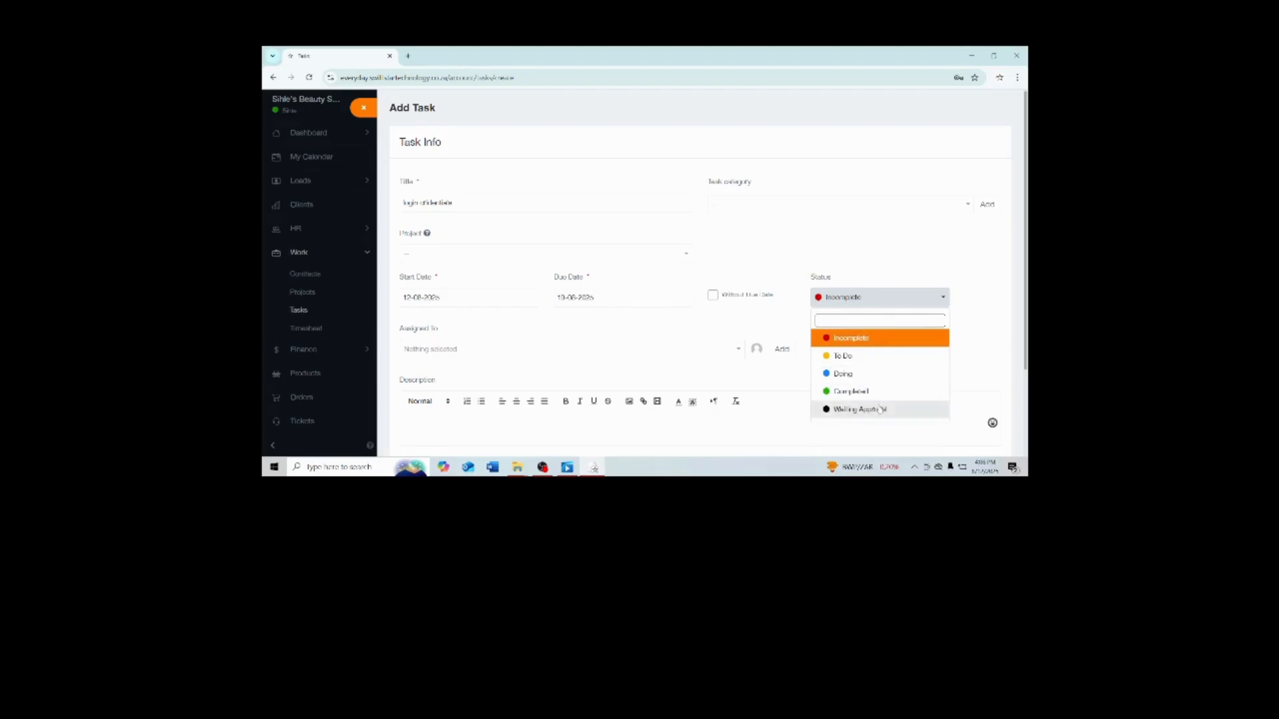
left_click(887, 343)
Assign the task to the only user, describe it as unable to log in, and save
scroll(610, 346, "down", 3)
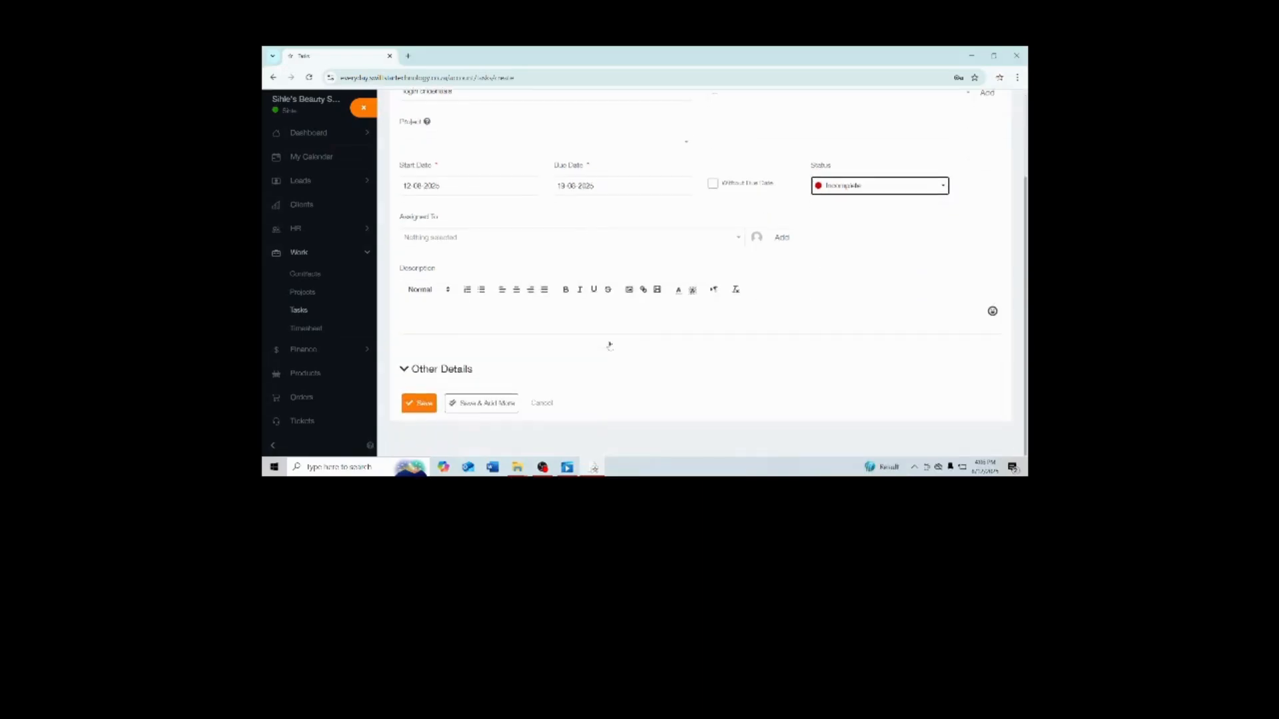
left_click(737, 242)
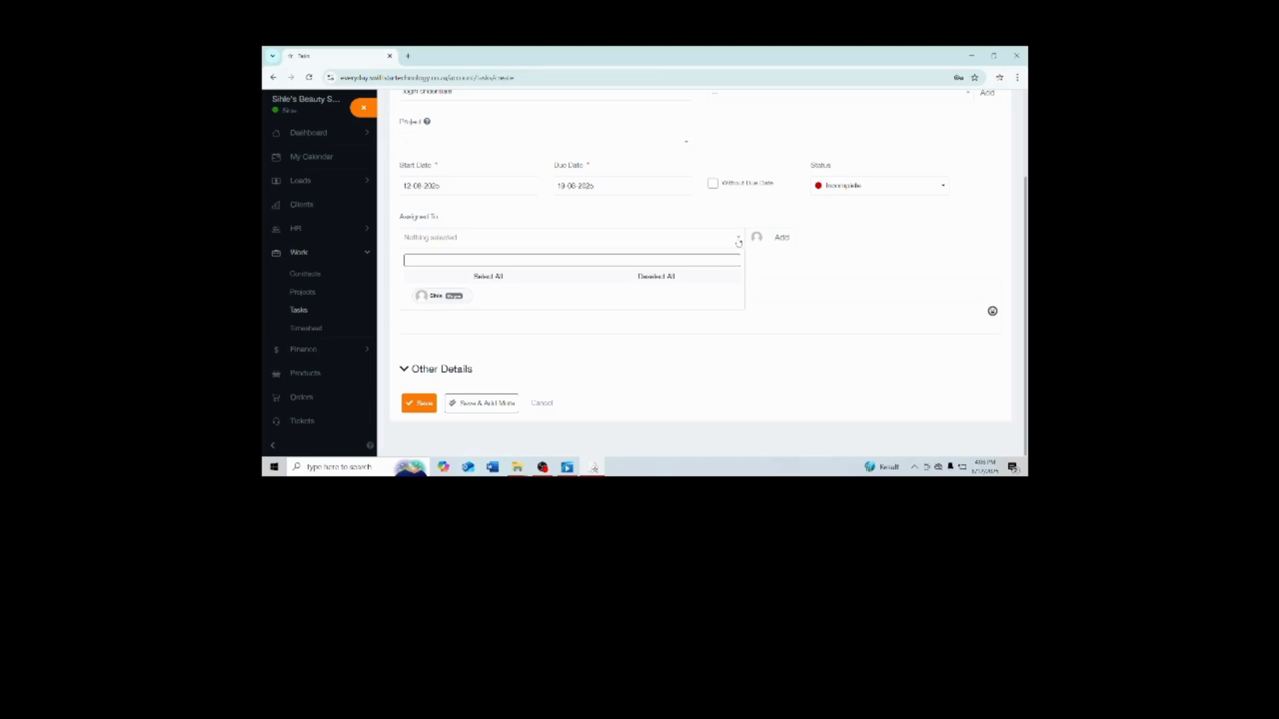
left_click(433, 295)
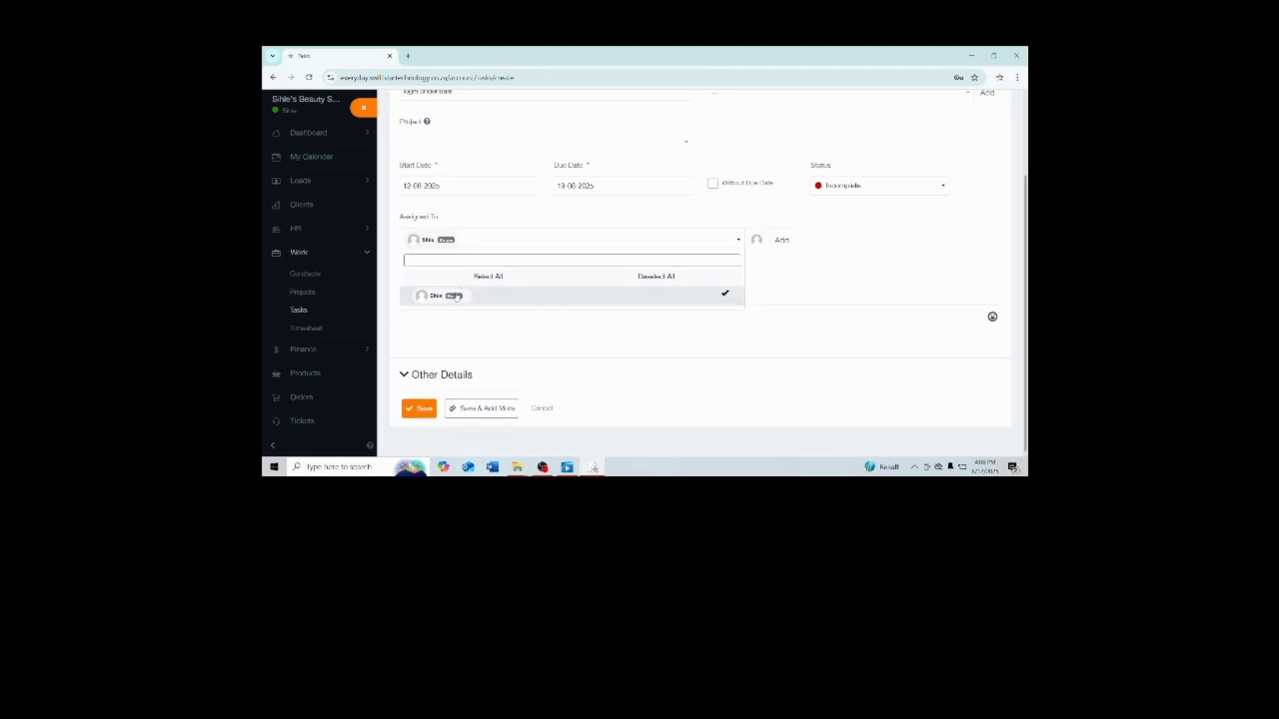
left_click(460, 323)
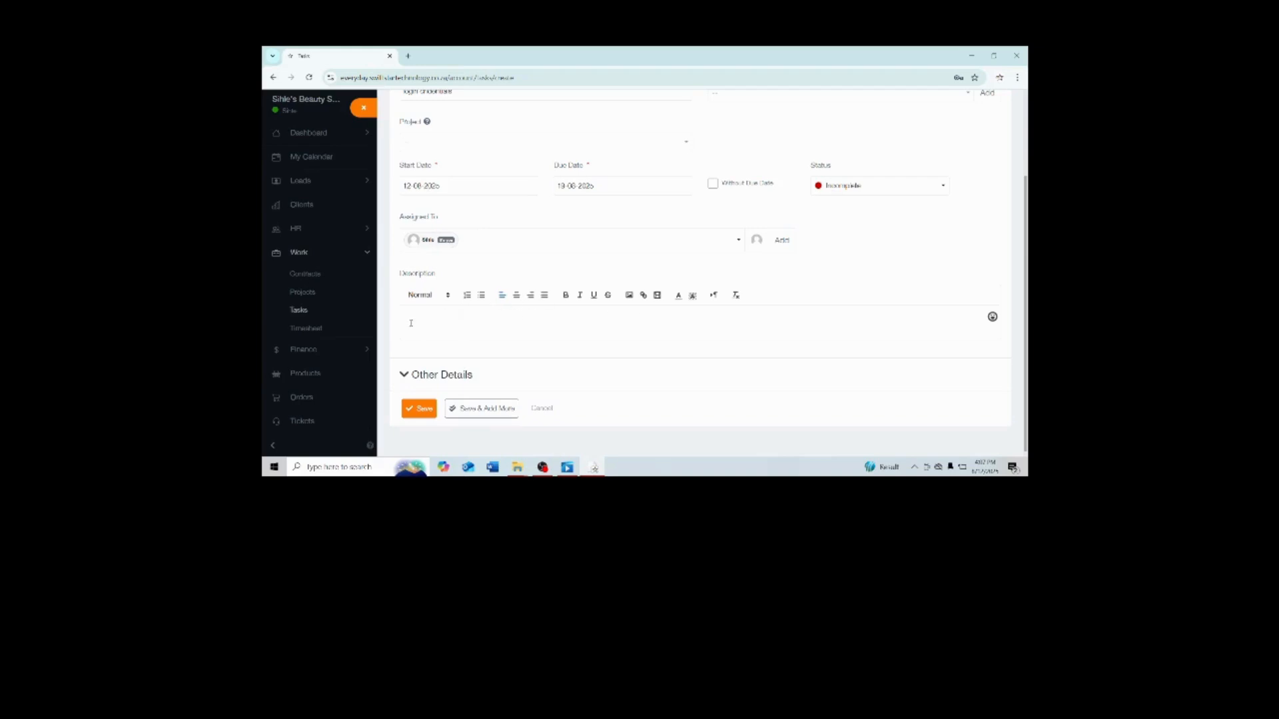
type("what")
type(" in")
left_click(421, 407)
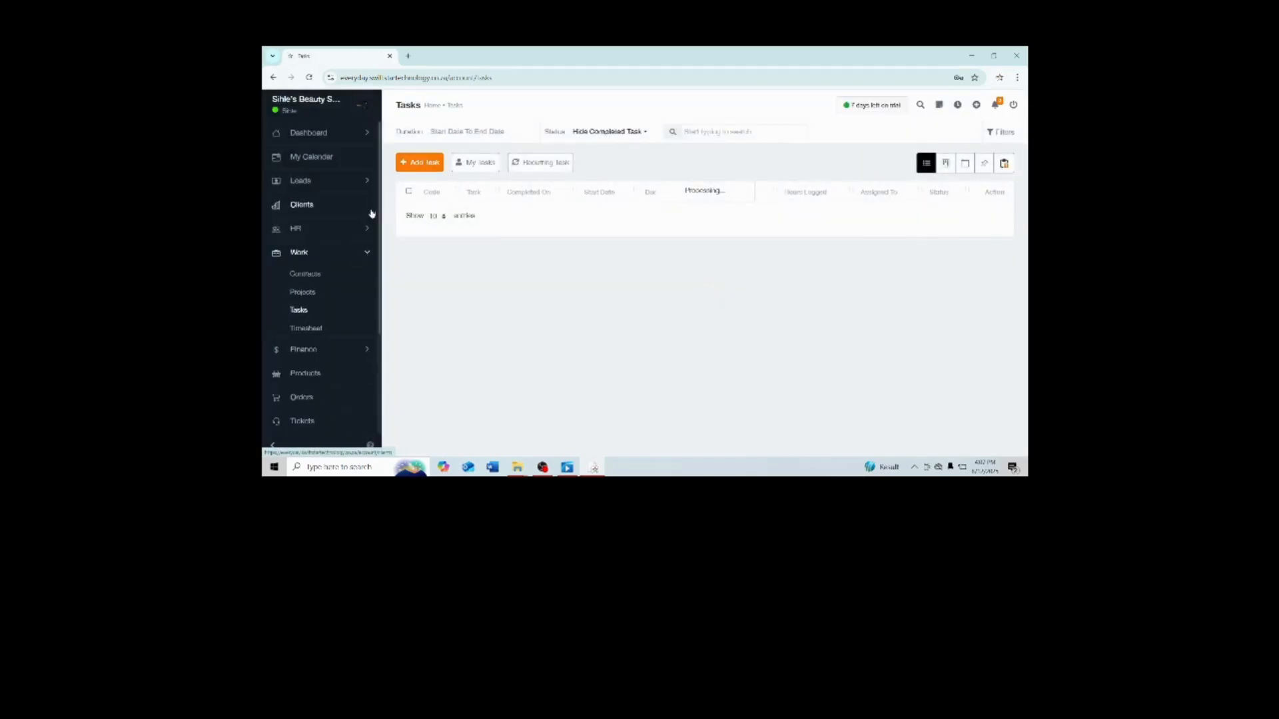
Go to the Clients list and start adding a new client
left_click(321, 213)
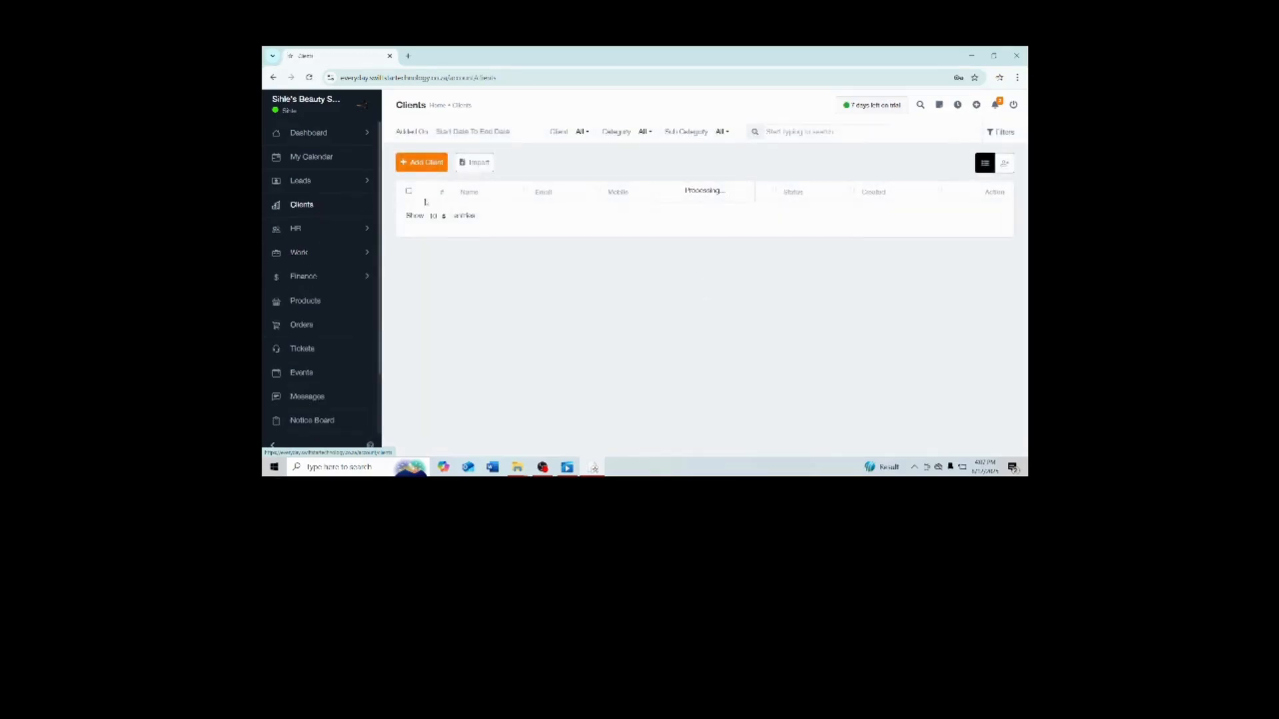
left_click(428, 165)
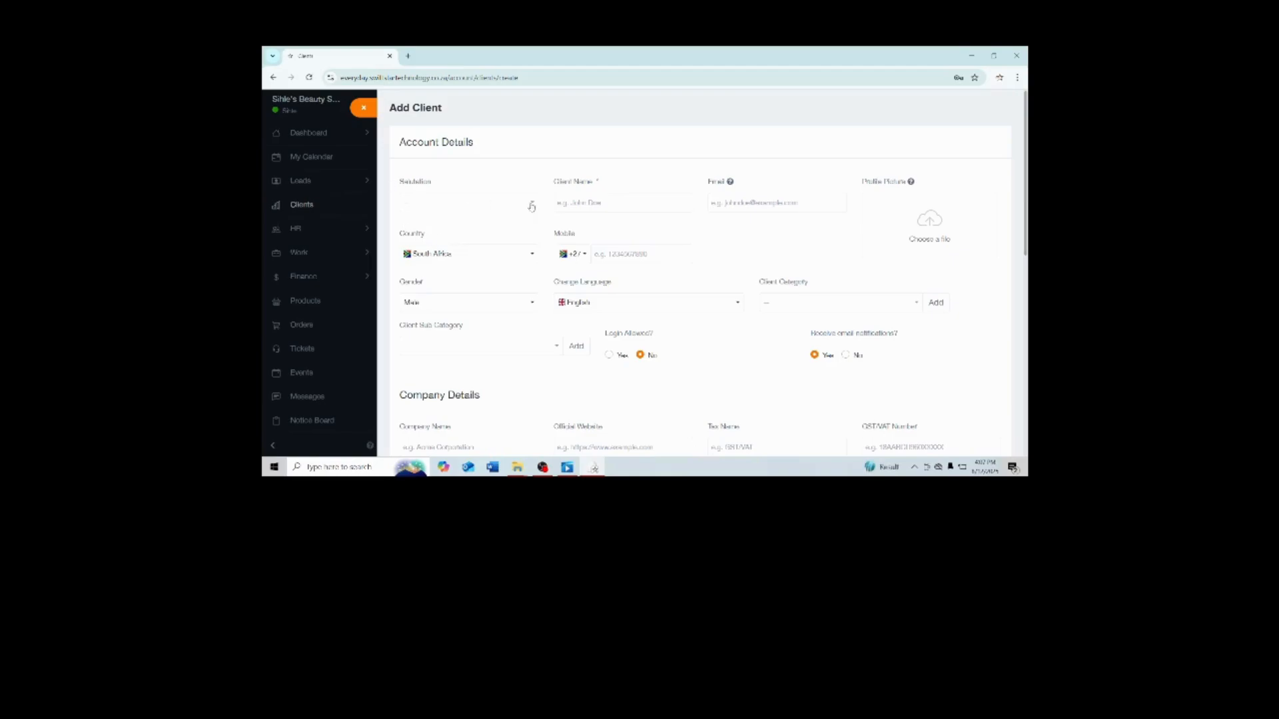
Choose Mr as salutation and enter the client's name and e-mail address
left_click(530, 202)
left_click(485, 252)
key("Tab")
type("J")
left_click(744, 203)
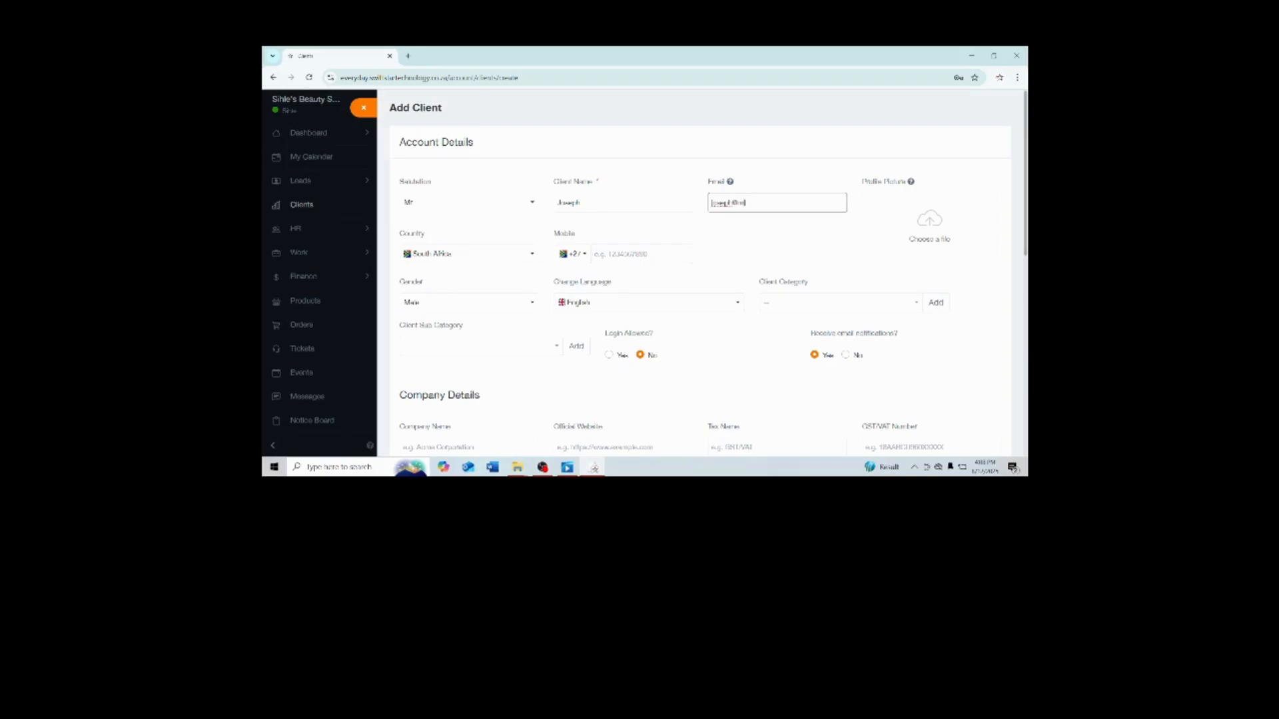
Enter the client's mobile number and scroll down to the Company Details section
left_click(659, 253)
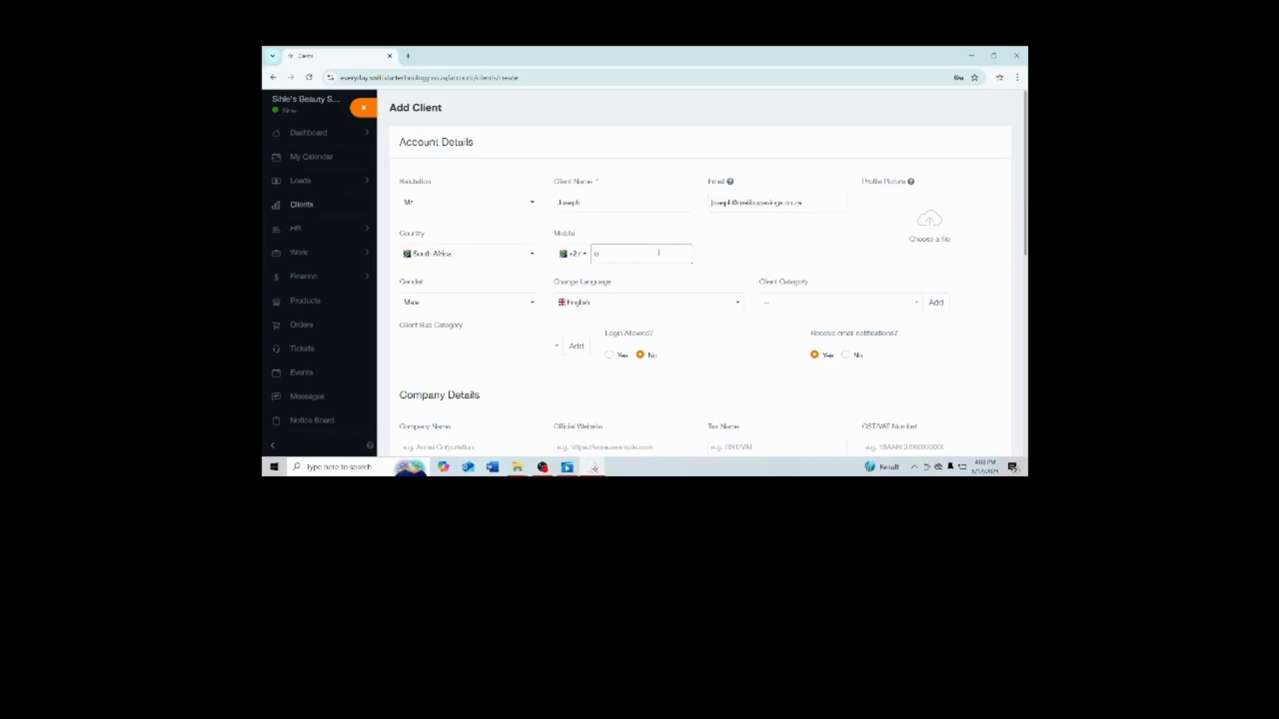
scroll(802, 290, "down", 2)
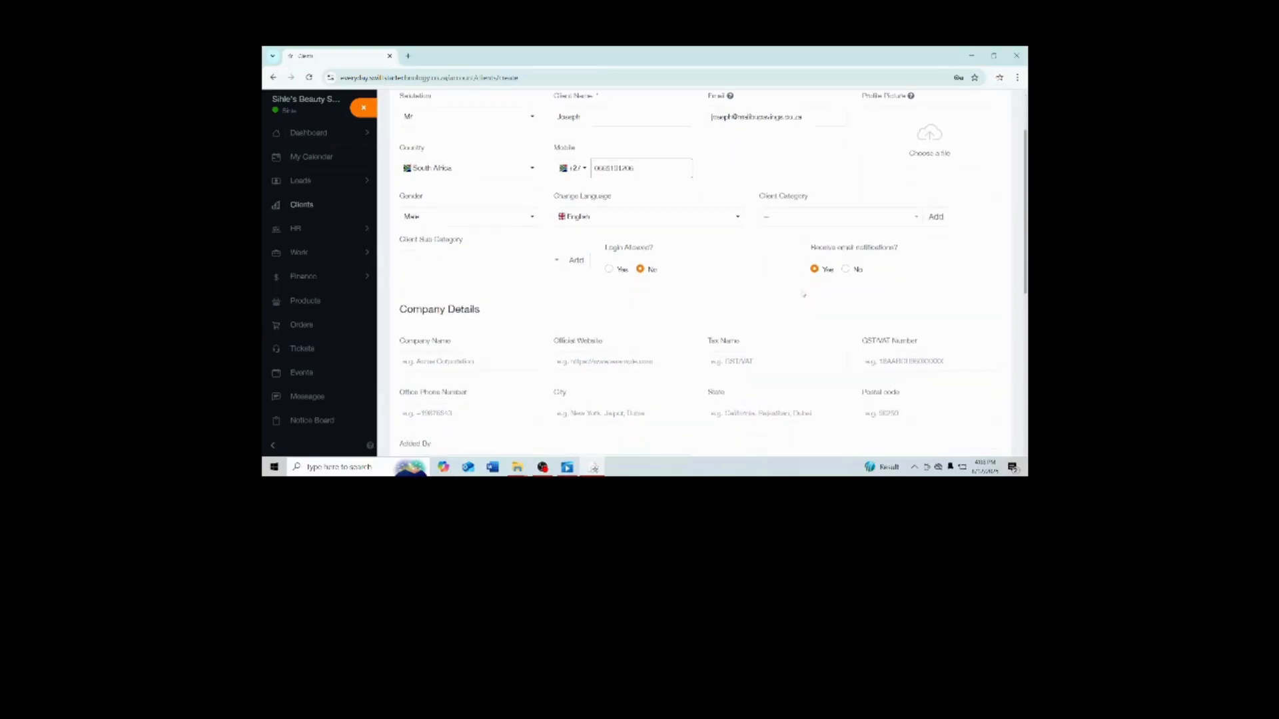
scroll(803, 291, "down", 2)
scroll(607, 275, "down", 3)
scroll(607, 275, "down", 2)
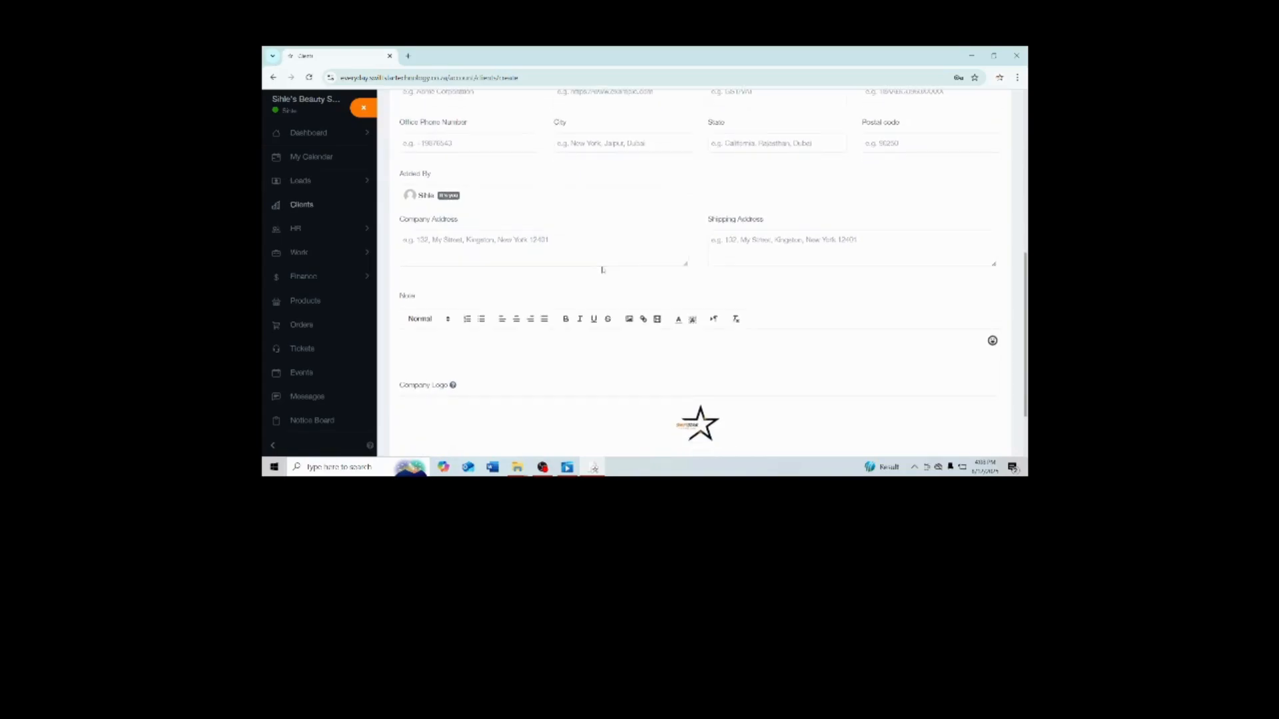
scroll(603, 270, "up", 2)
scroll(602, 269, "down", 1)
scroll(602, 270, "up", 2)
Enter the company name Malibu Paving, its official website and the office phone number
left_click(496, 207)
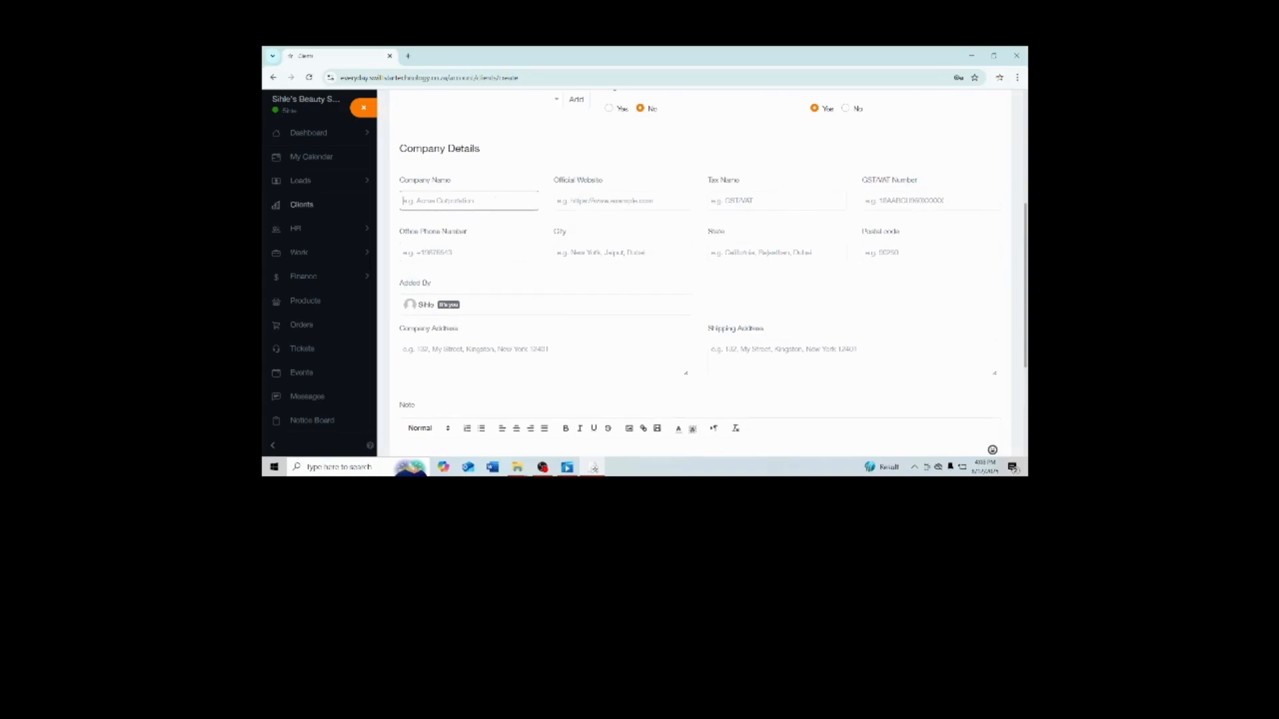
type("Mediu Paving")
left_click(603, 198)
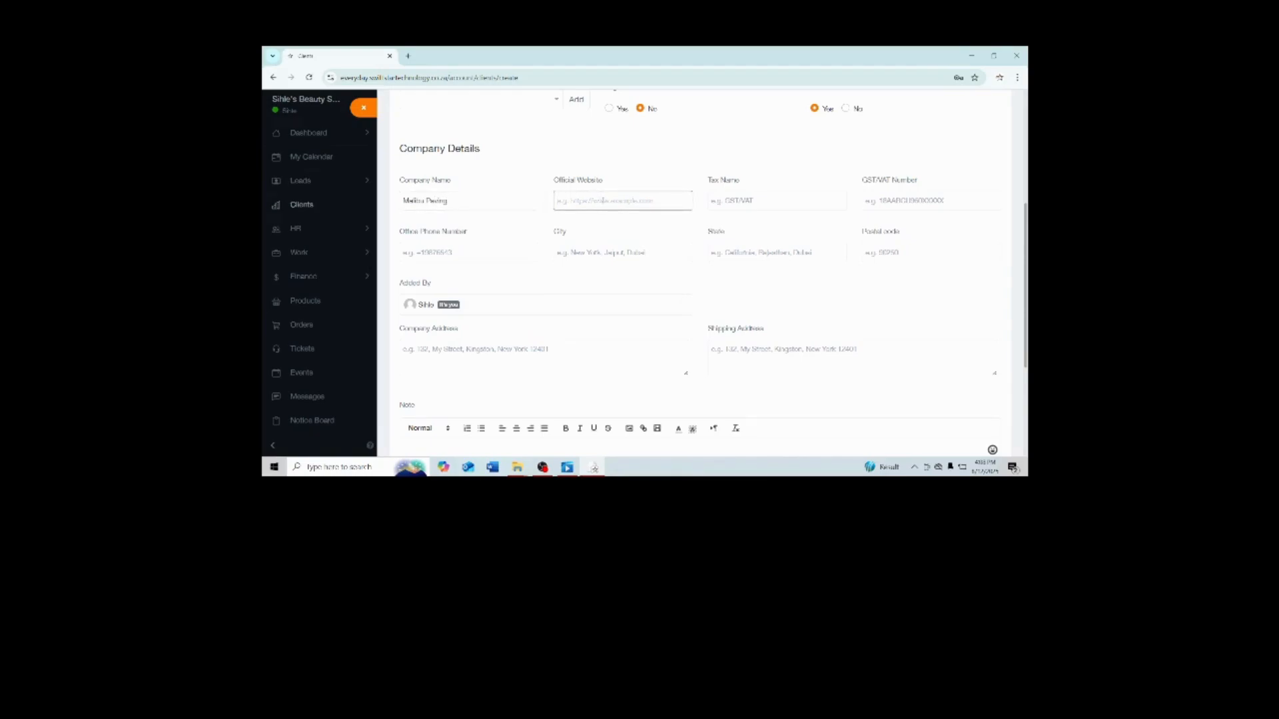
type("h")
type("ing.co.za")
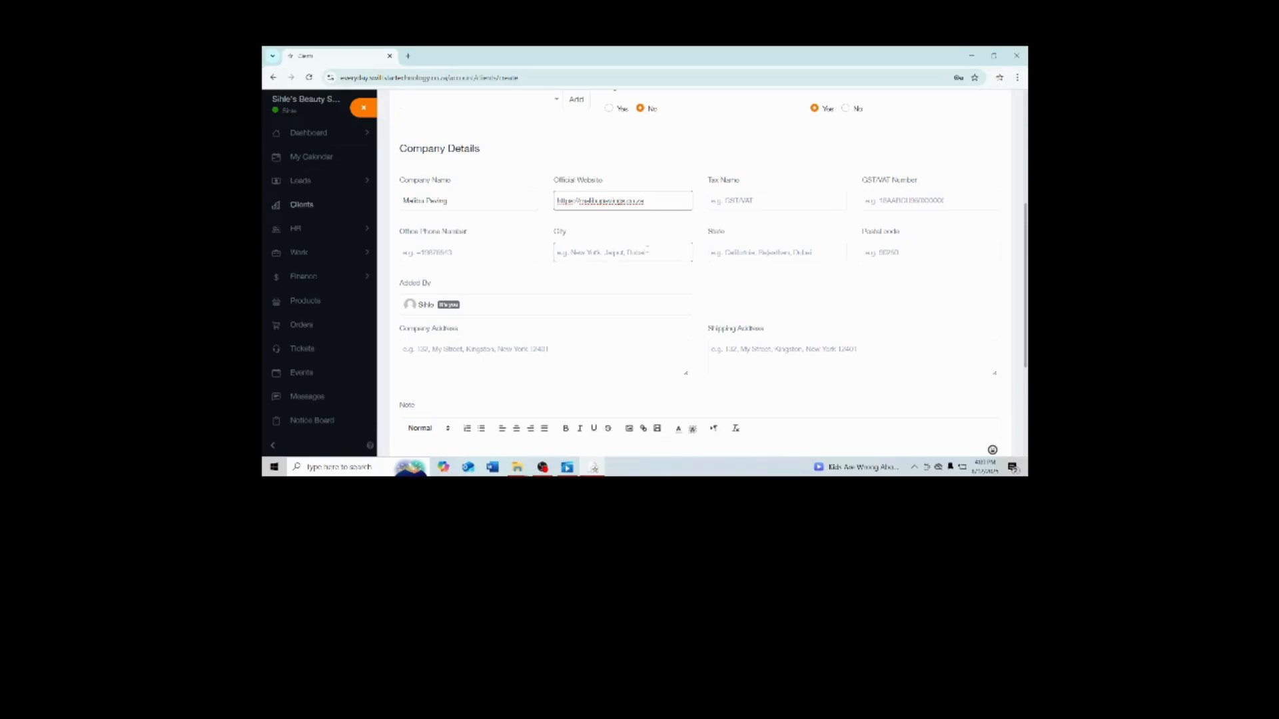
left_click(513, 252)
Fill in city Cape Town, state South Africa and the postal code
left_click(562, 349)
scroll(563, 348, "down", 2)
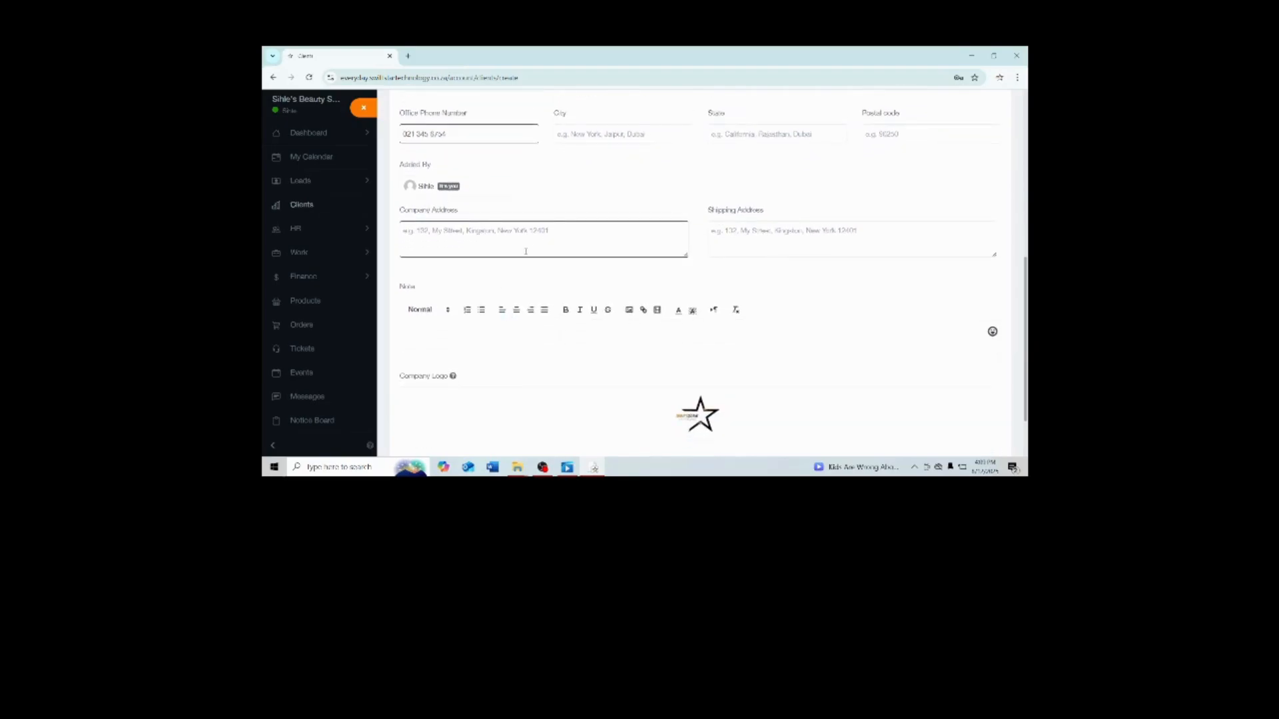
left_click(731, 220)
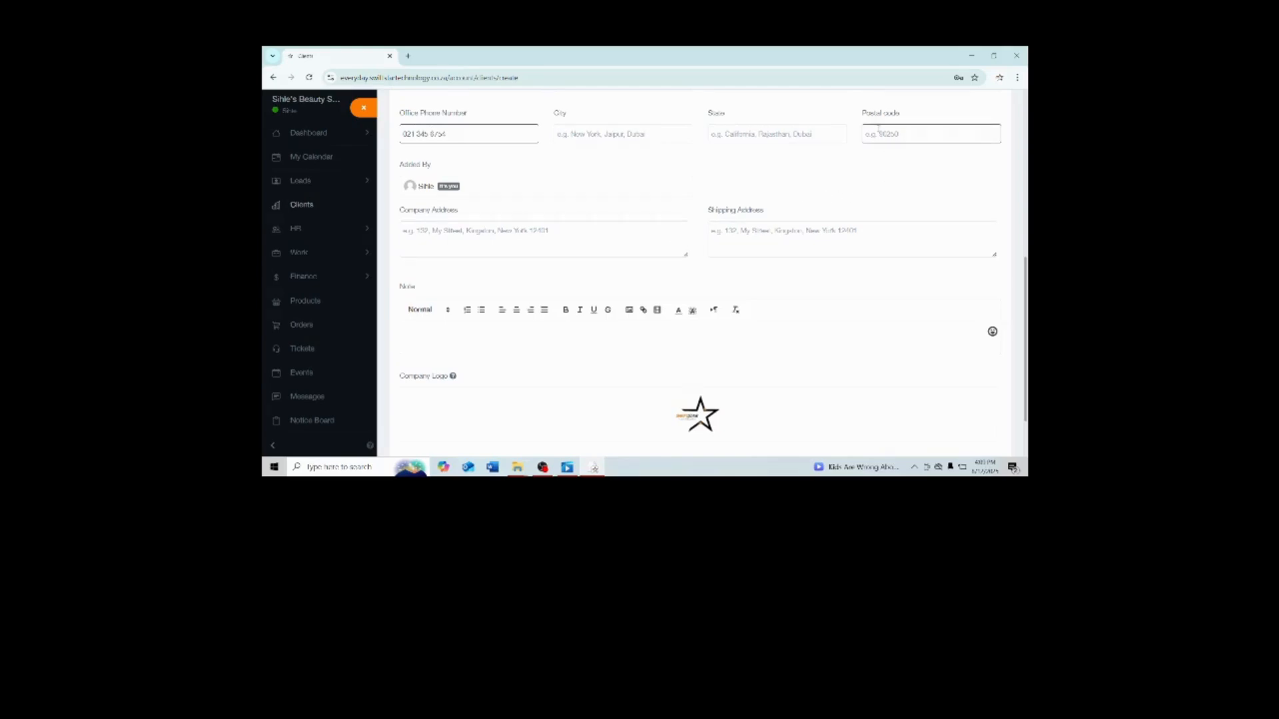
scroll(844, 148, "up", 1)
left_click(670, 213)
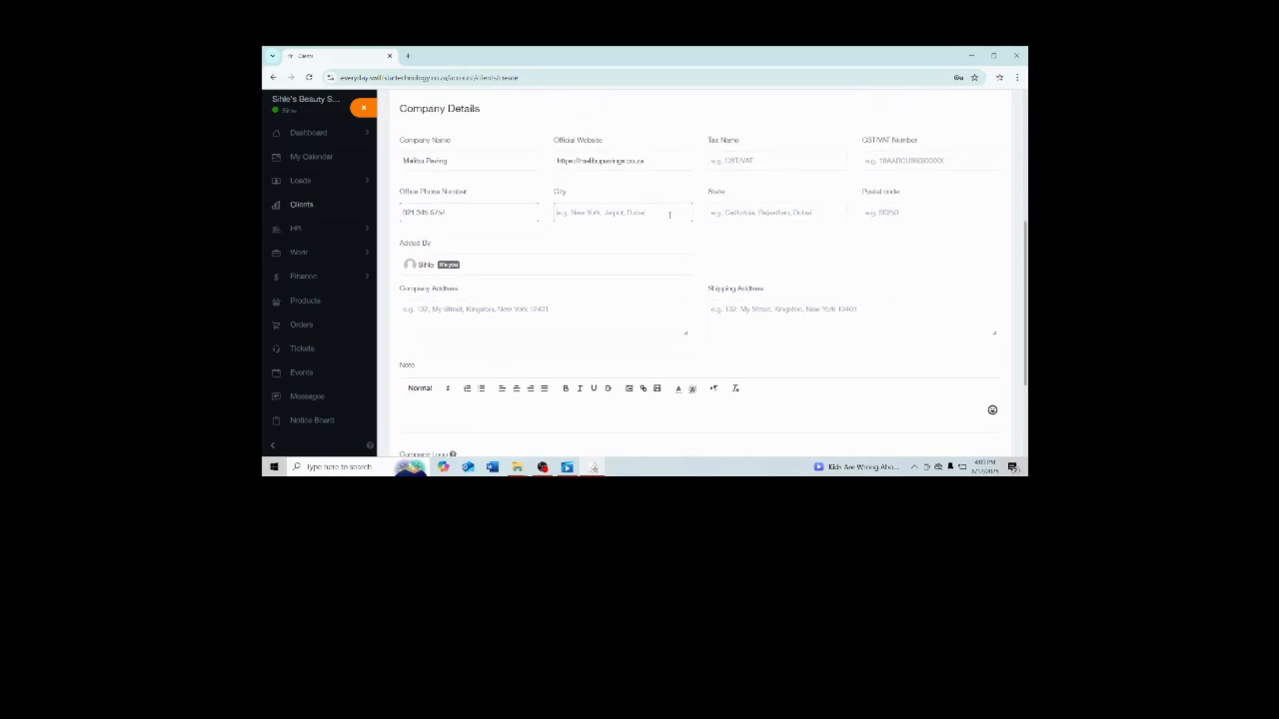
type("Ca")
type("pe Tow")
type("South")
type(" Africa")
type("7750")
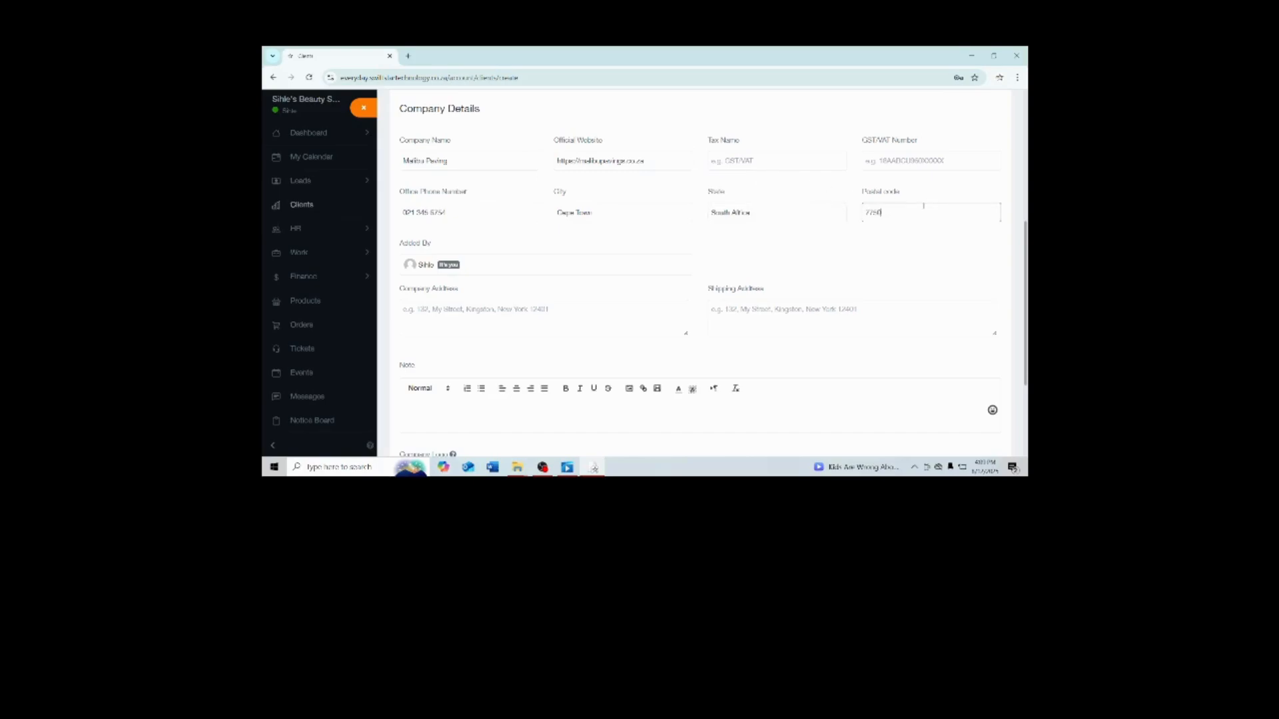
scroll(863, 217, "down", 2)
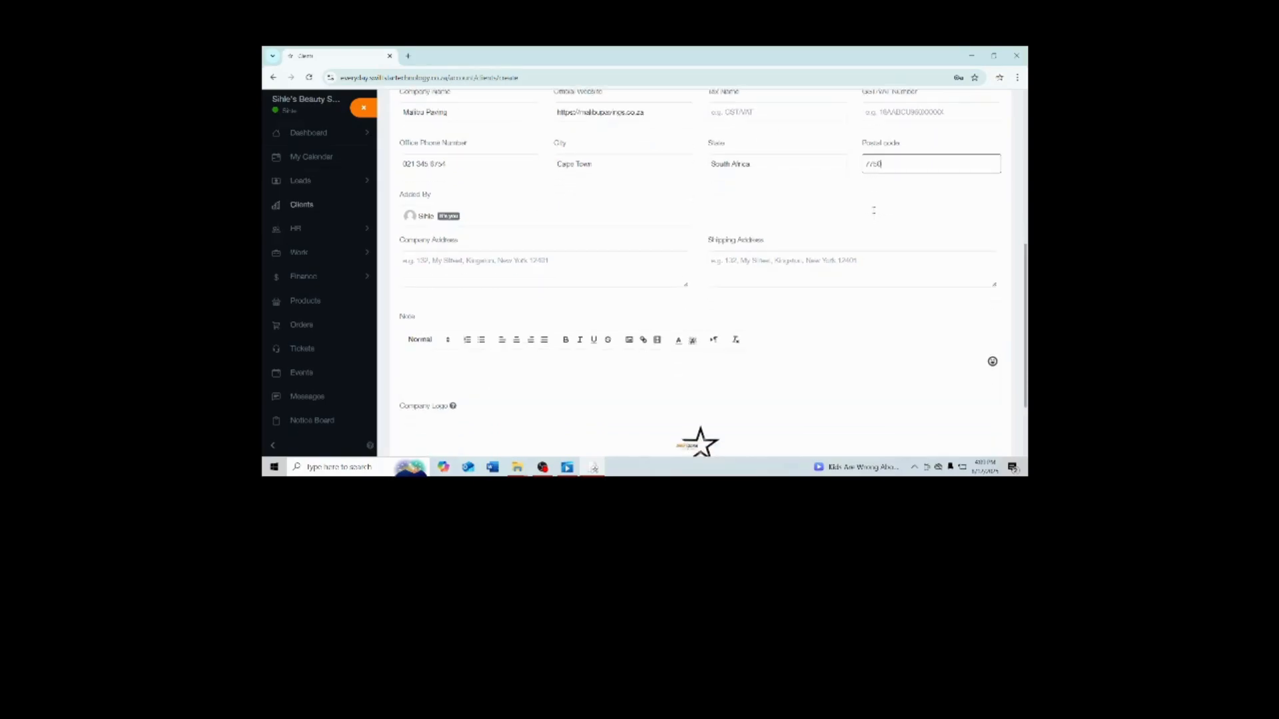
Type the company's street address in Cape Town into Company Address
left_click(621, 190)
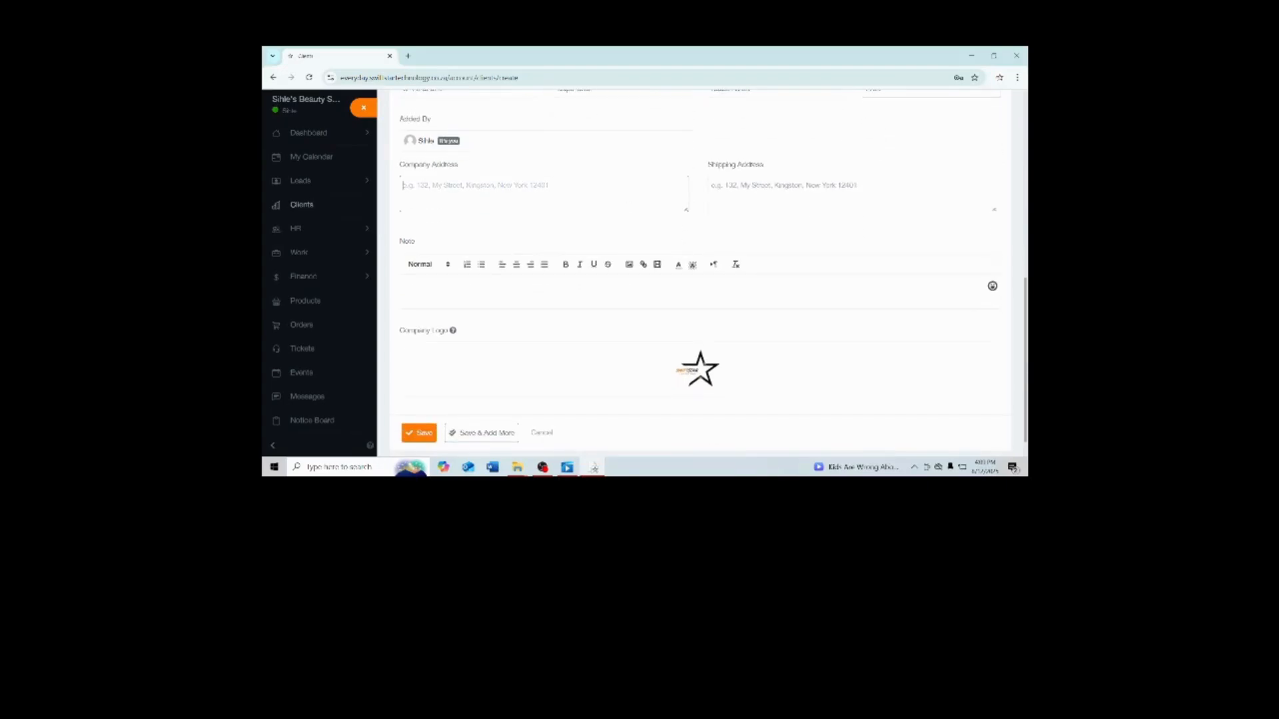
type("1")
key("BackSpace")
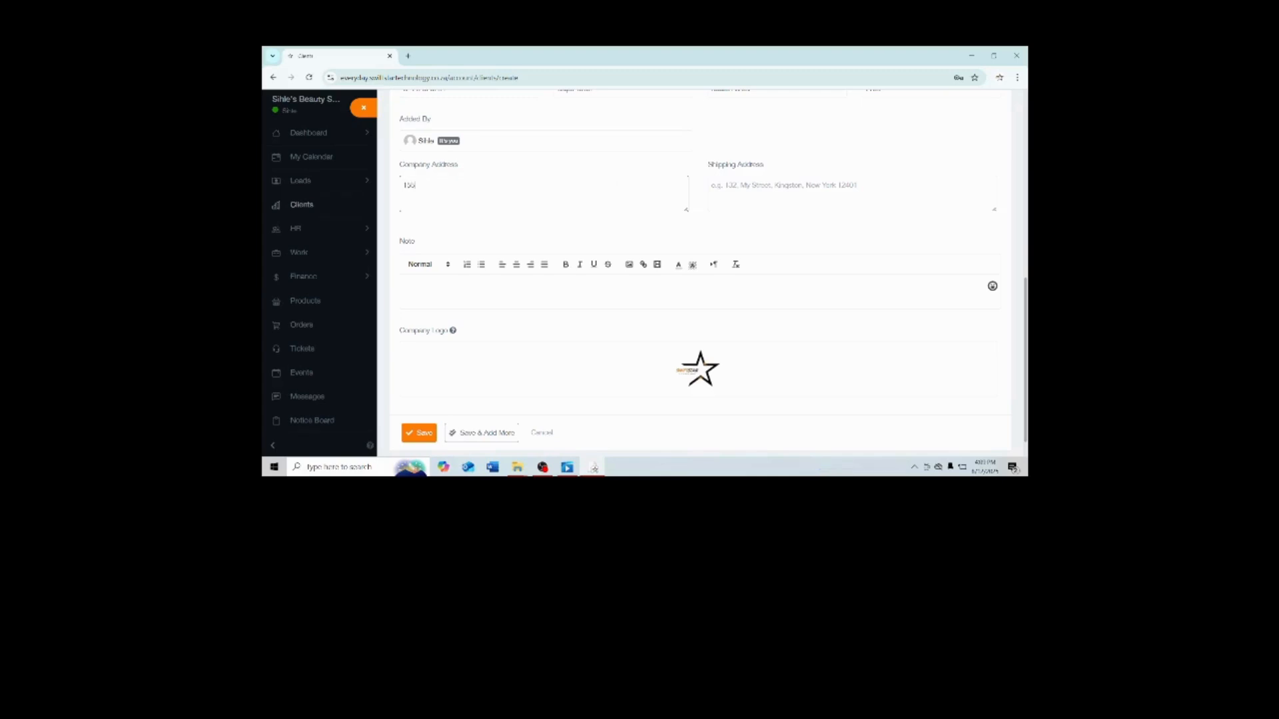
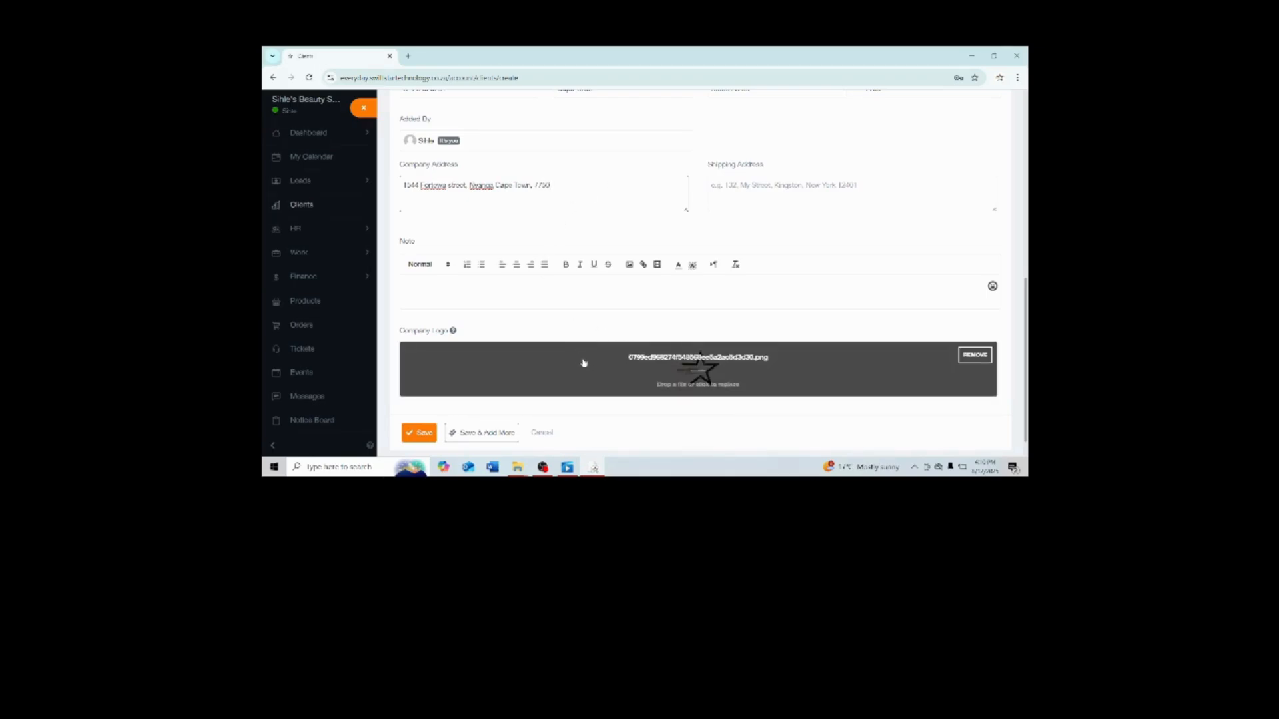
scroll(574, 371, "down", 1)
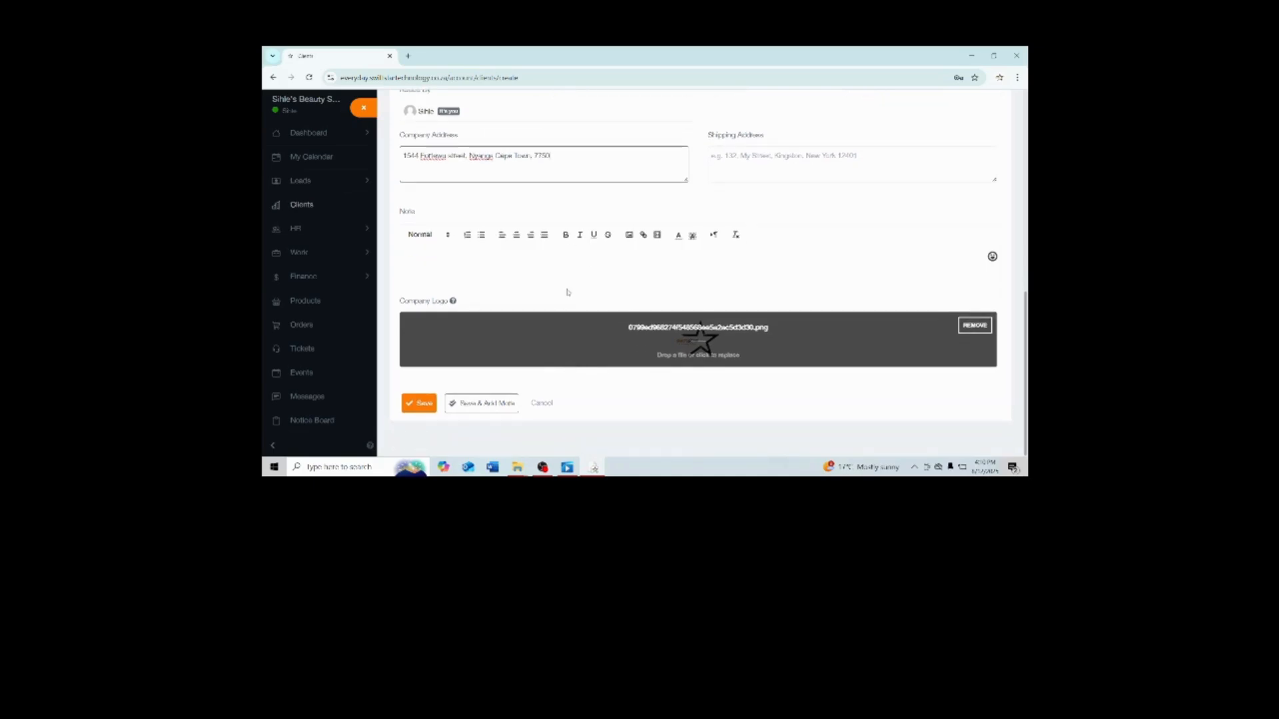
scroll(570, 255, "up", 5)
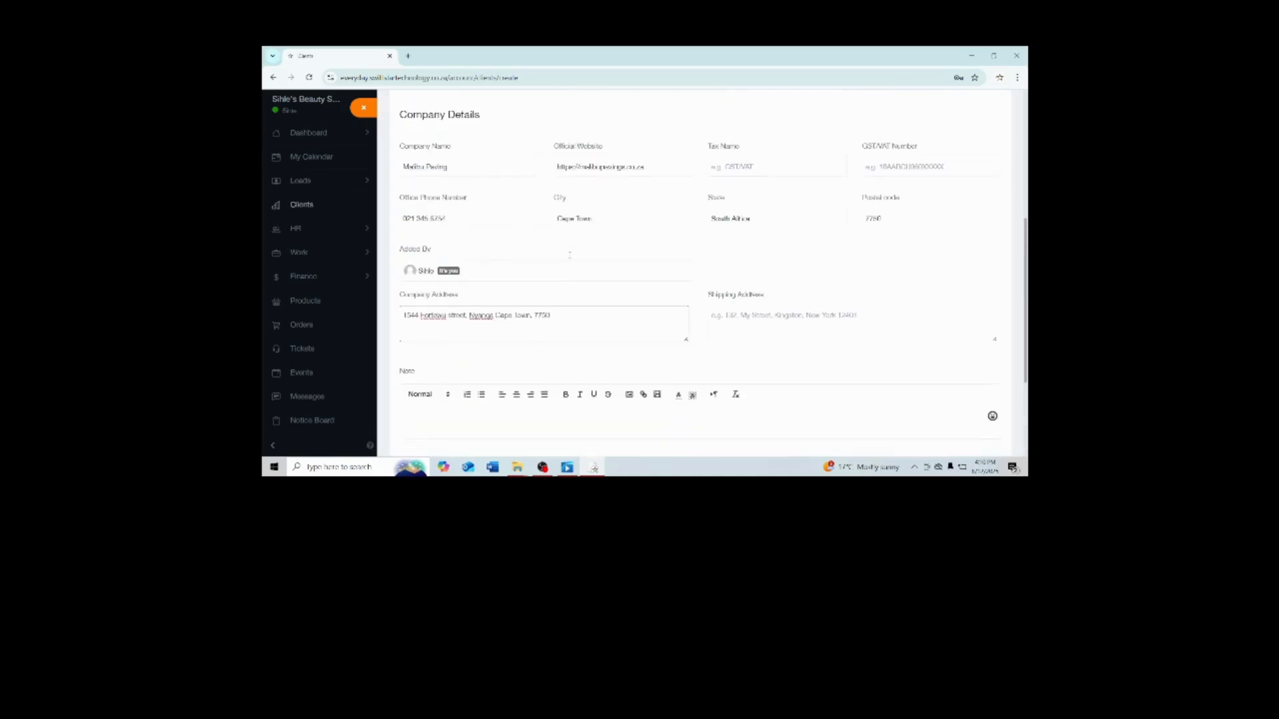
scroll(570, 257, "up", 2)
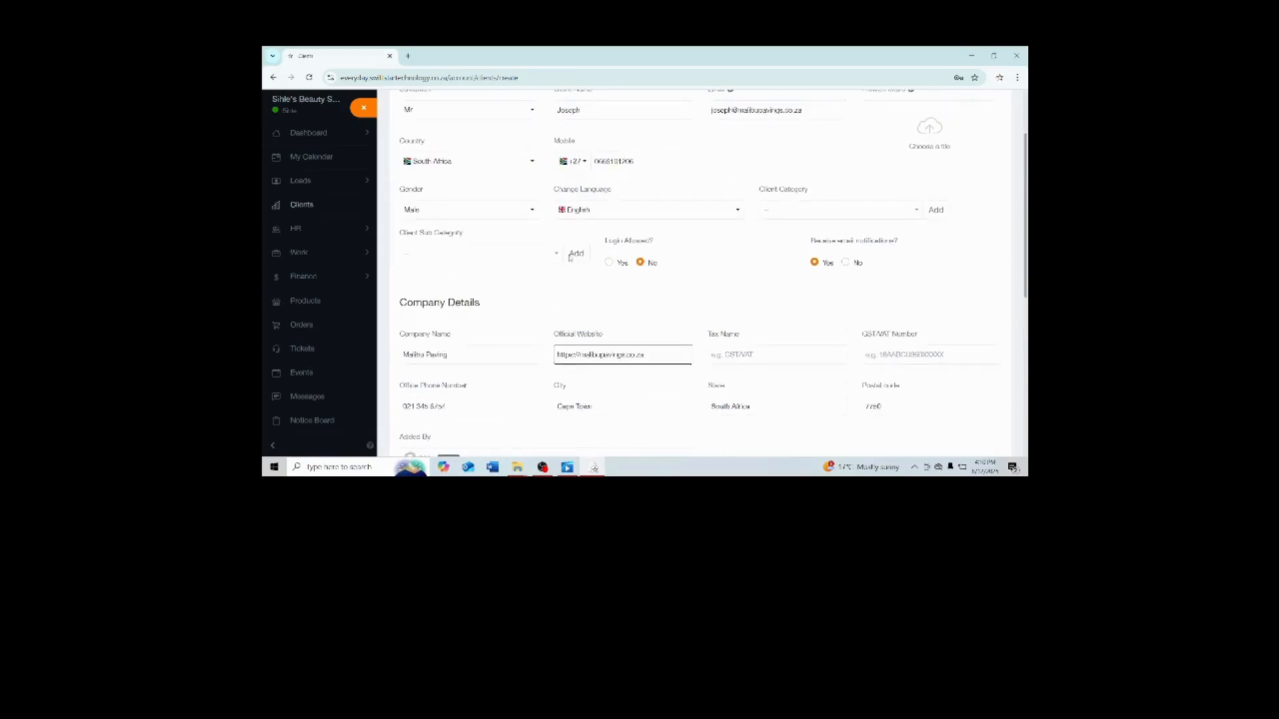
scroll(570, 258, "up", 1)
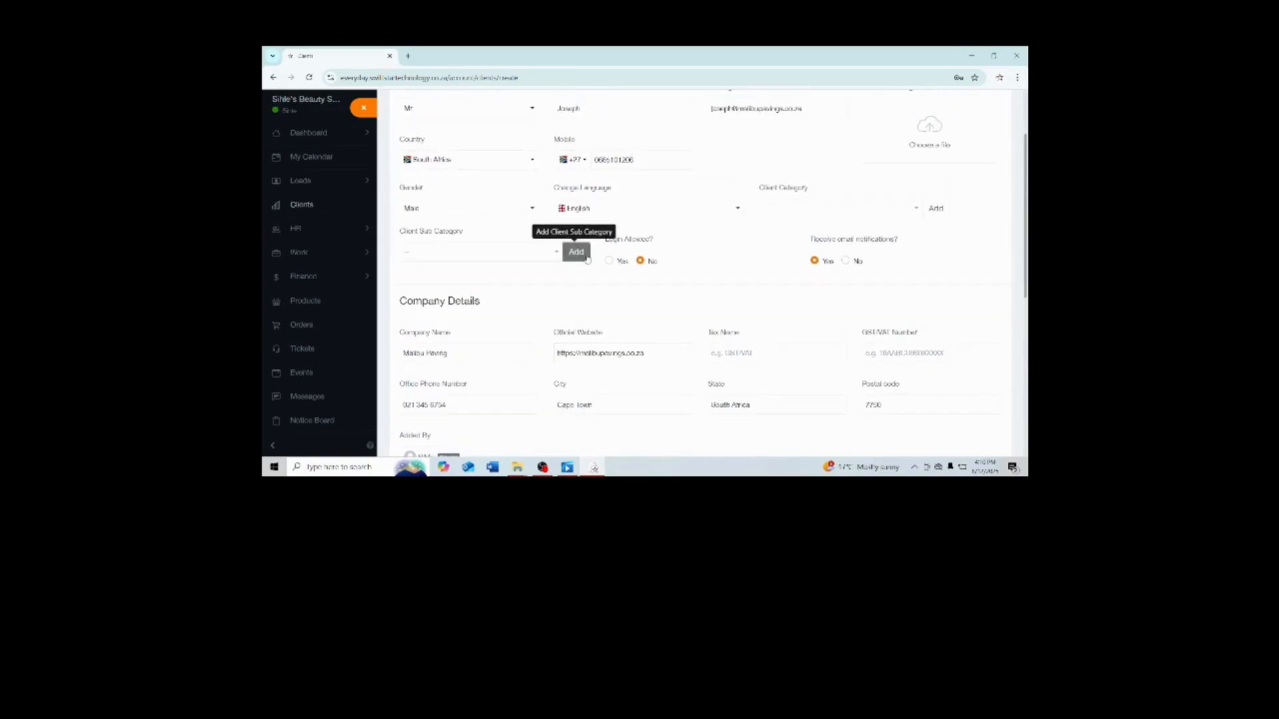
Set Login Allowed to Yes and try saving the new client
left_click(609, 261)
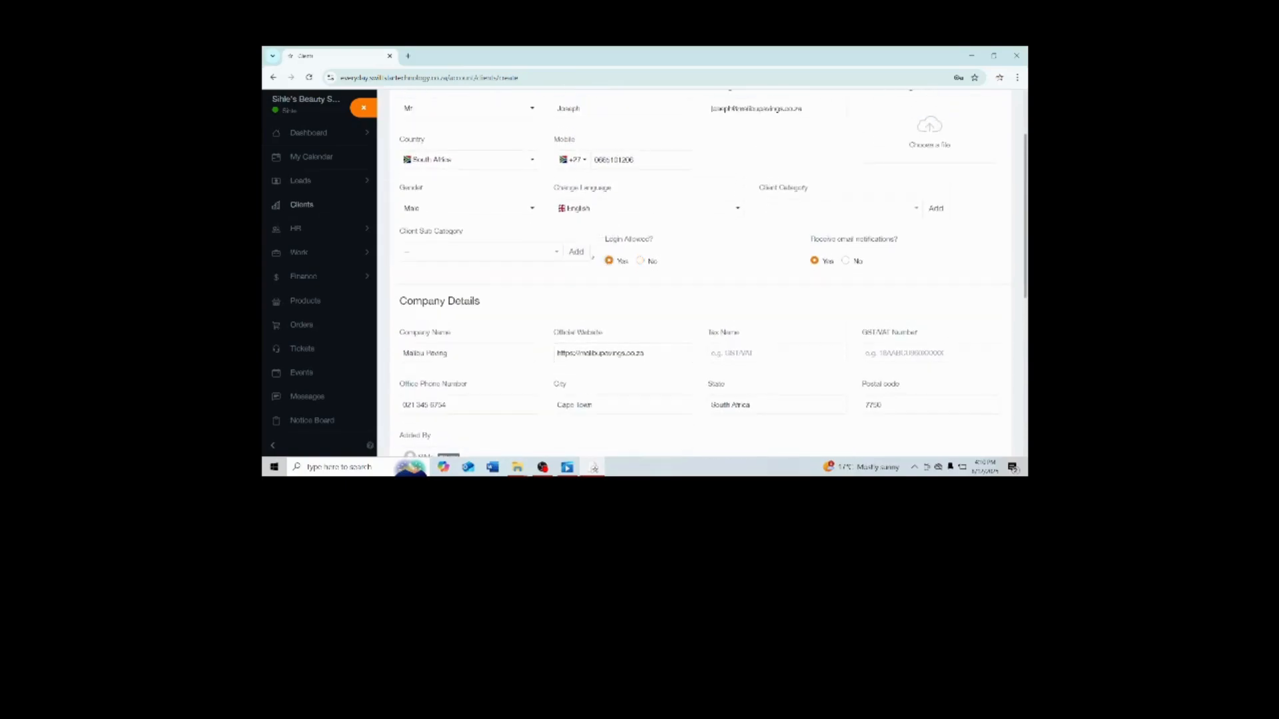
left_click(552, 253)
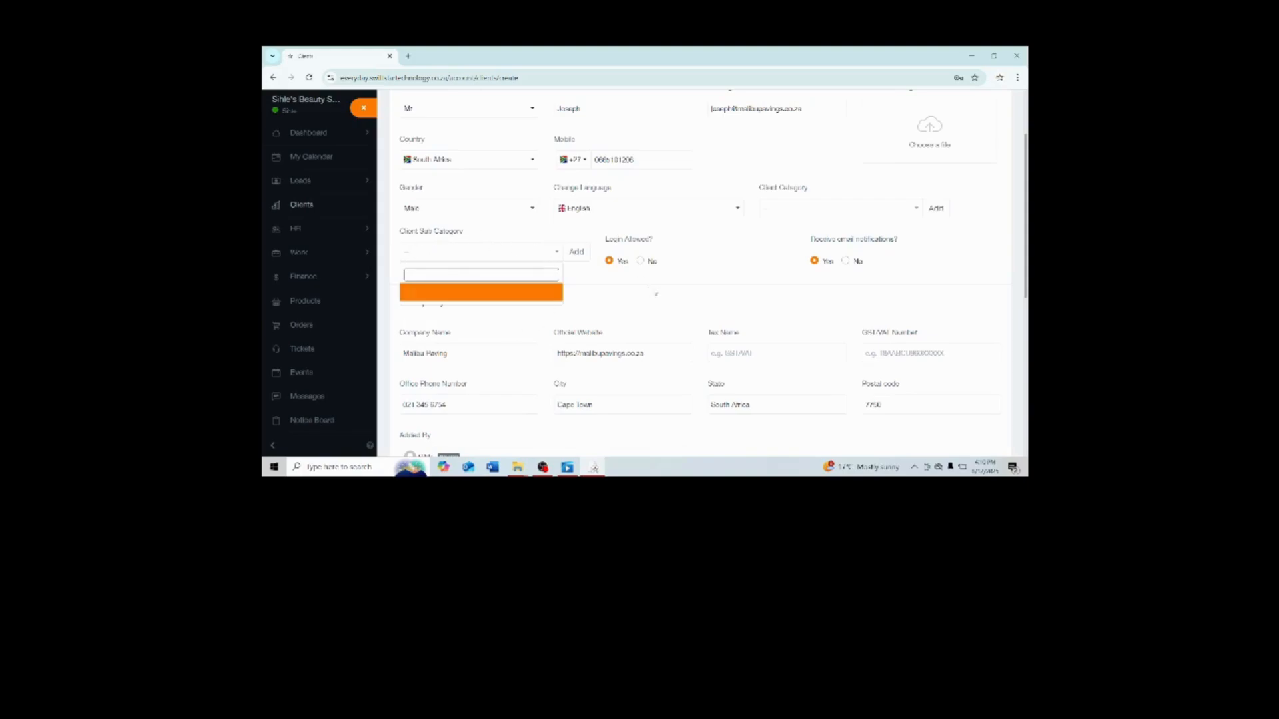
scroll(485, 399, "down", 8)
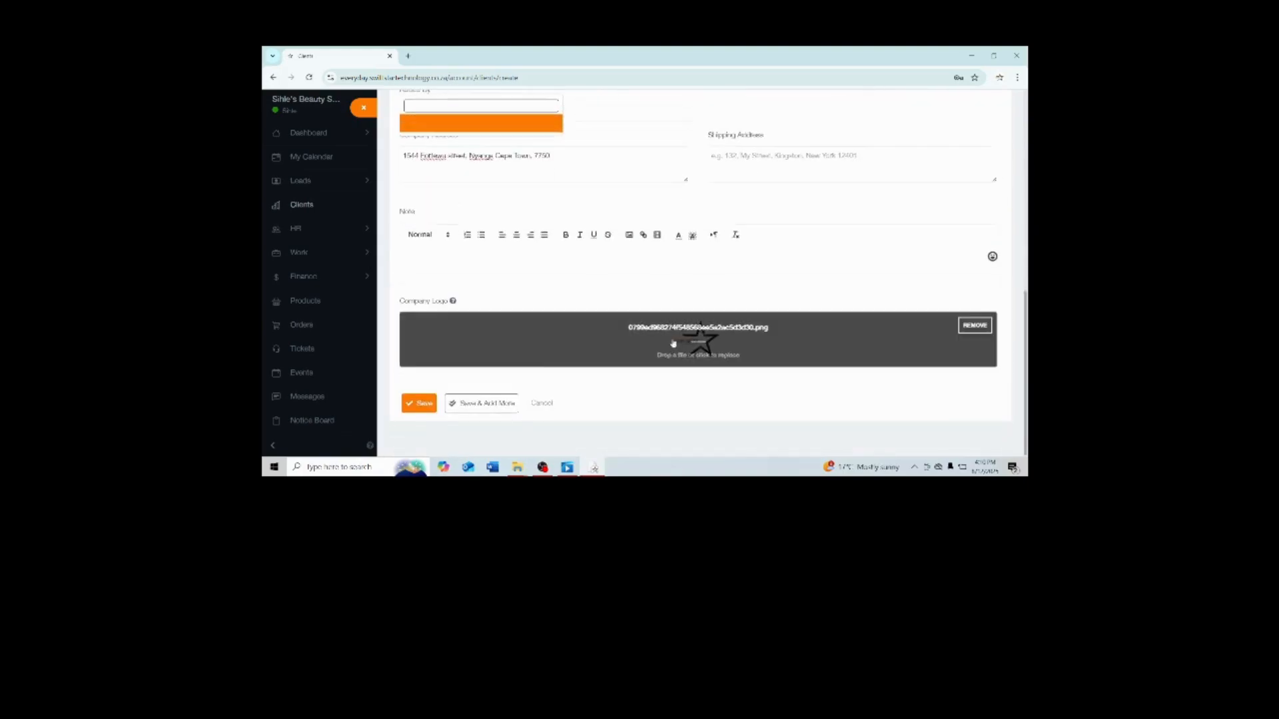
left_click(420, 403)
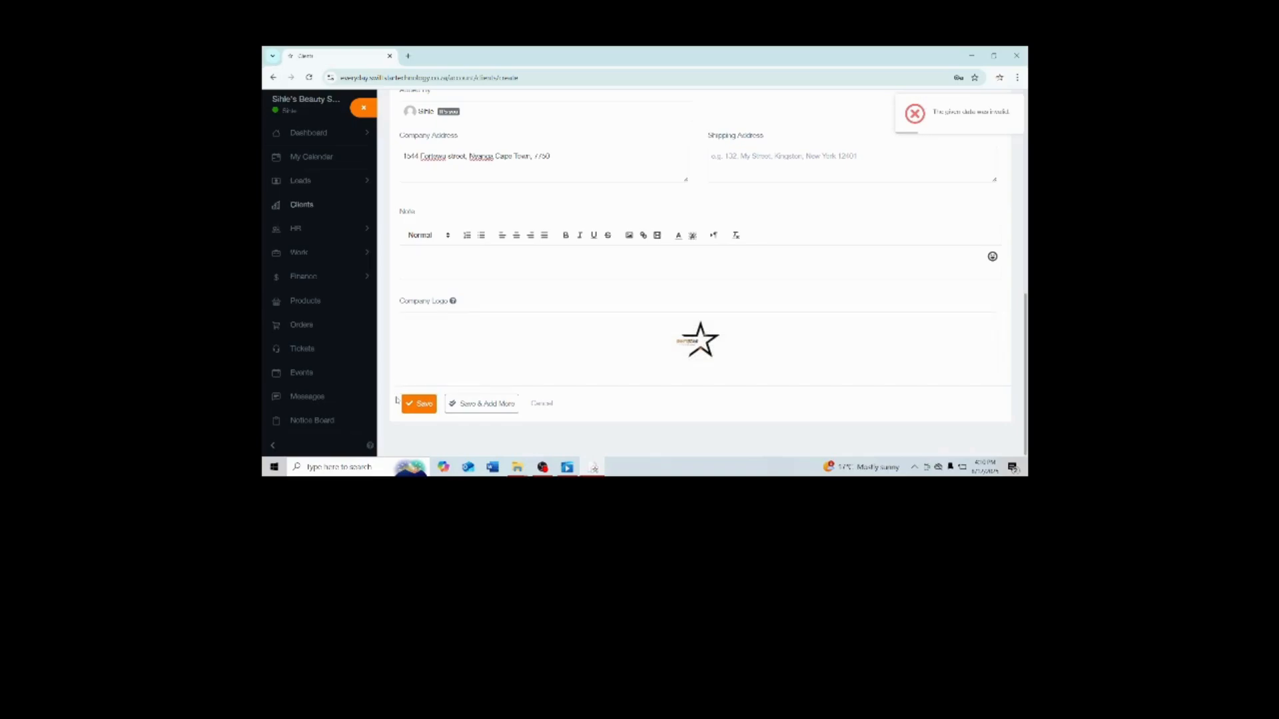
Correct the rejected email address and save the client again
scroll(595, 338, "up", 1)
scroll(595, 338, "up", 5)
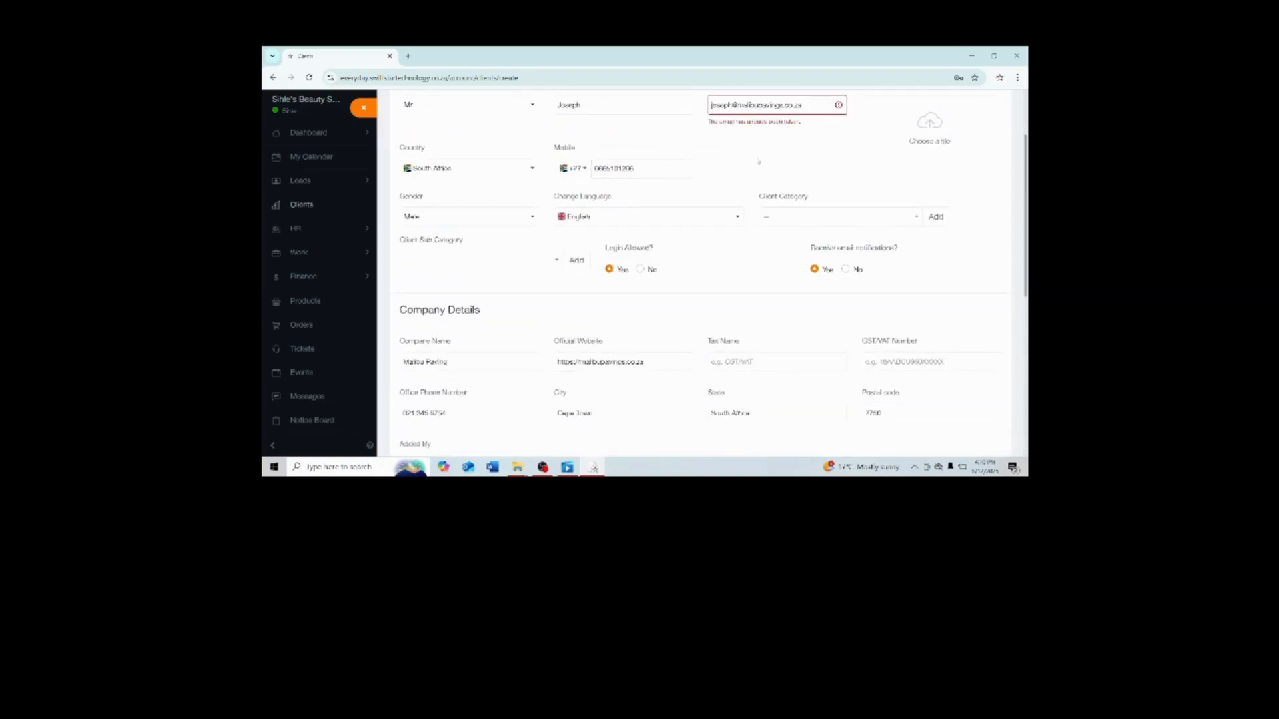
scroll(799, 106, "up", 2)
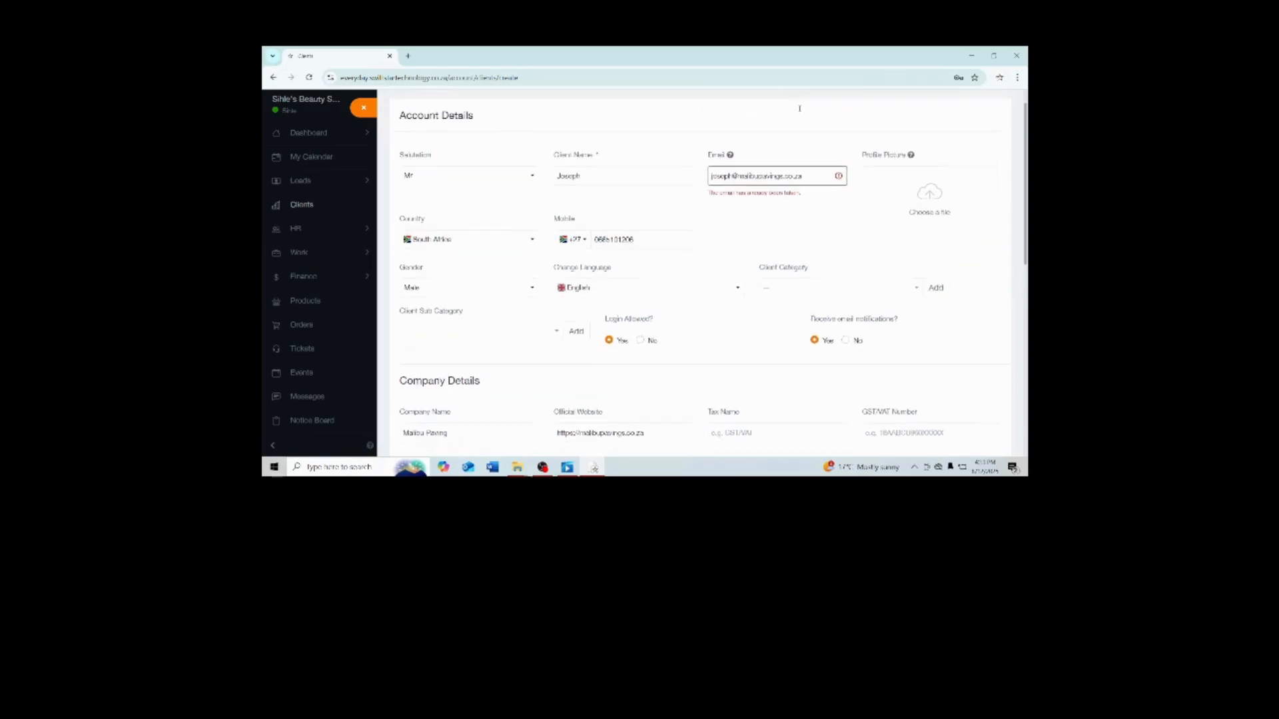
key("BackSpace")
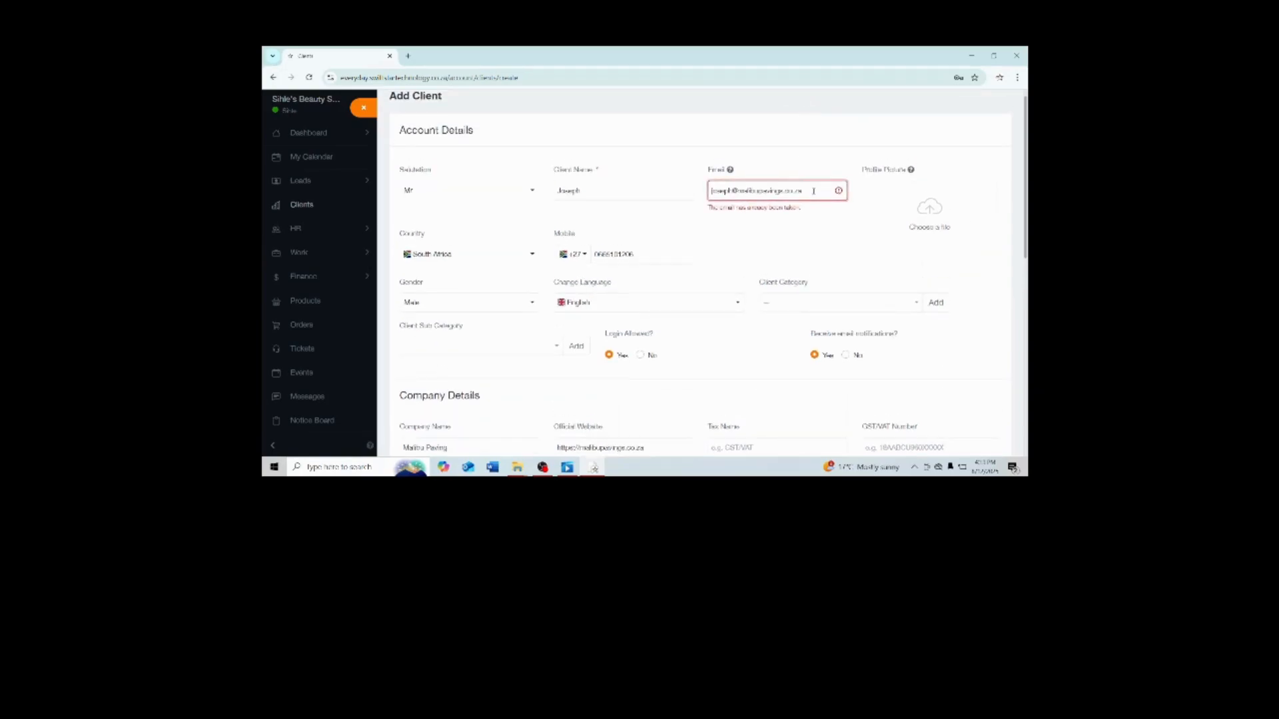
type("m")
scroll(711, 192, "down", 7)
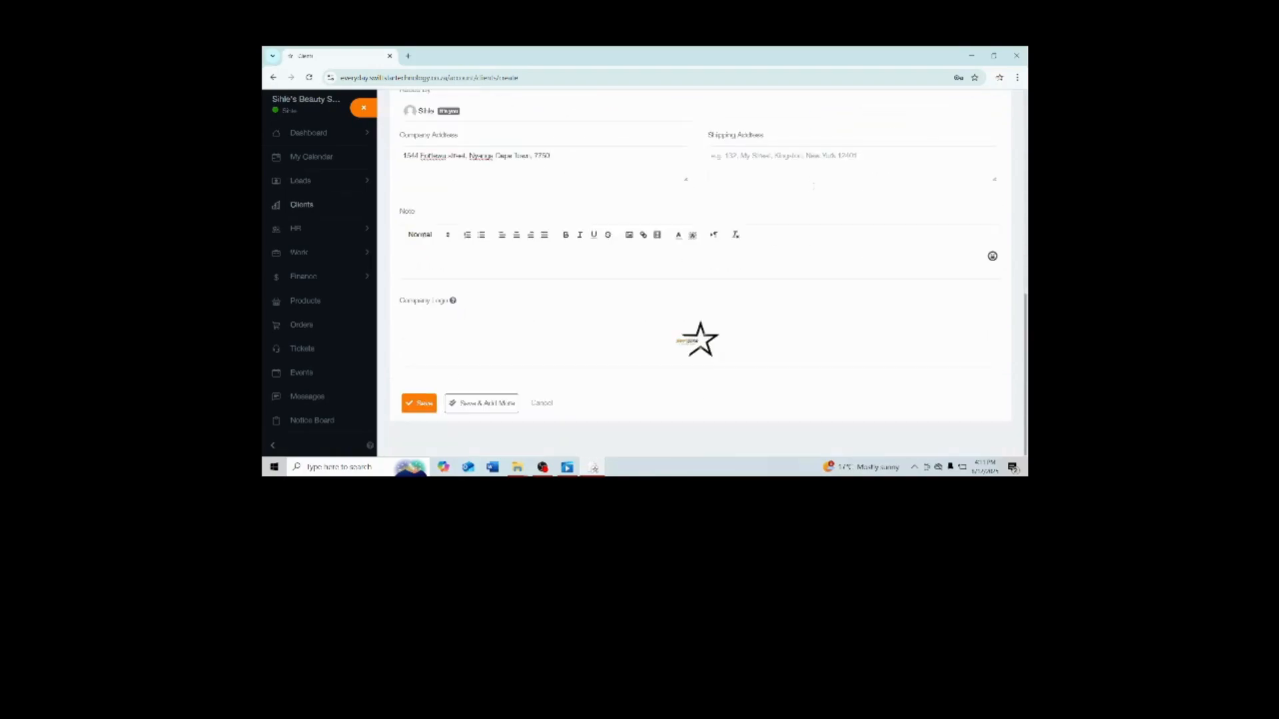
left_click(418, 403)
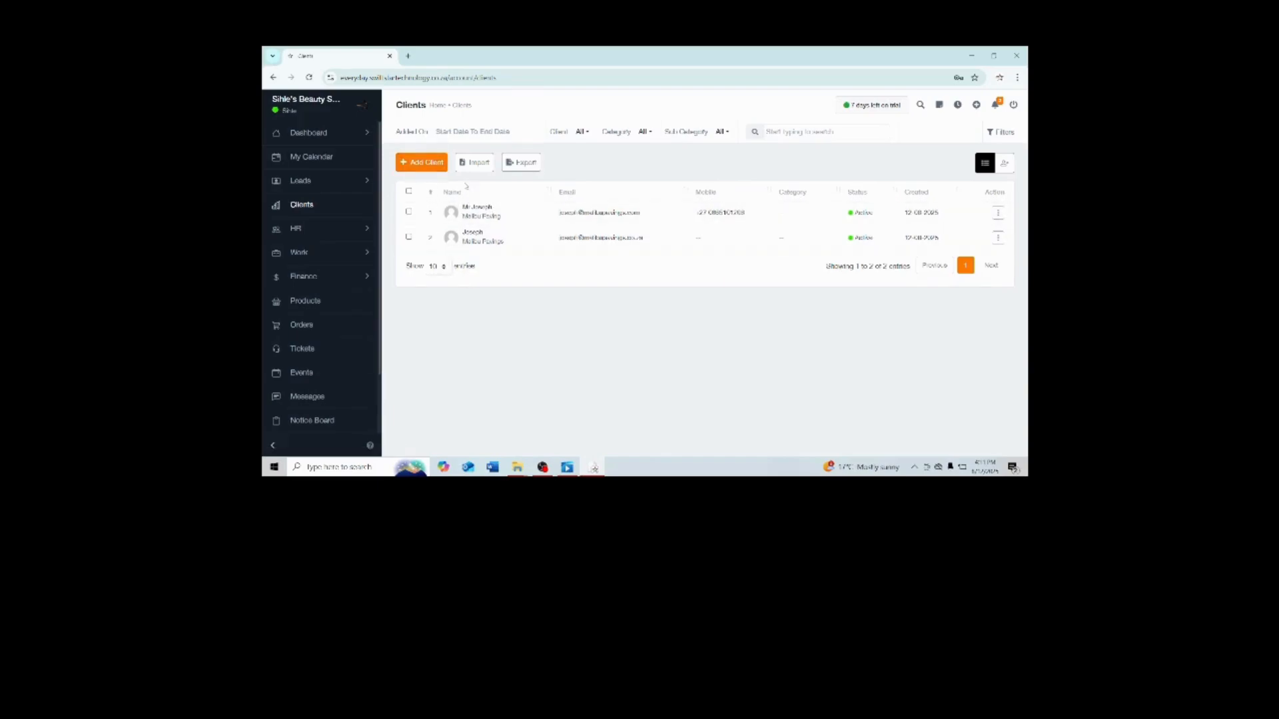
Open a new invoice from Finance > Invoices, dated 12-08-2025 and due 27-08-2025
left_click(333, 278)
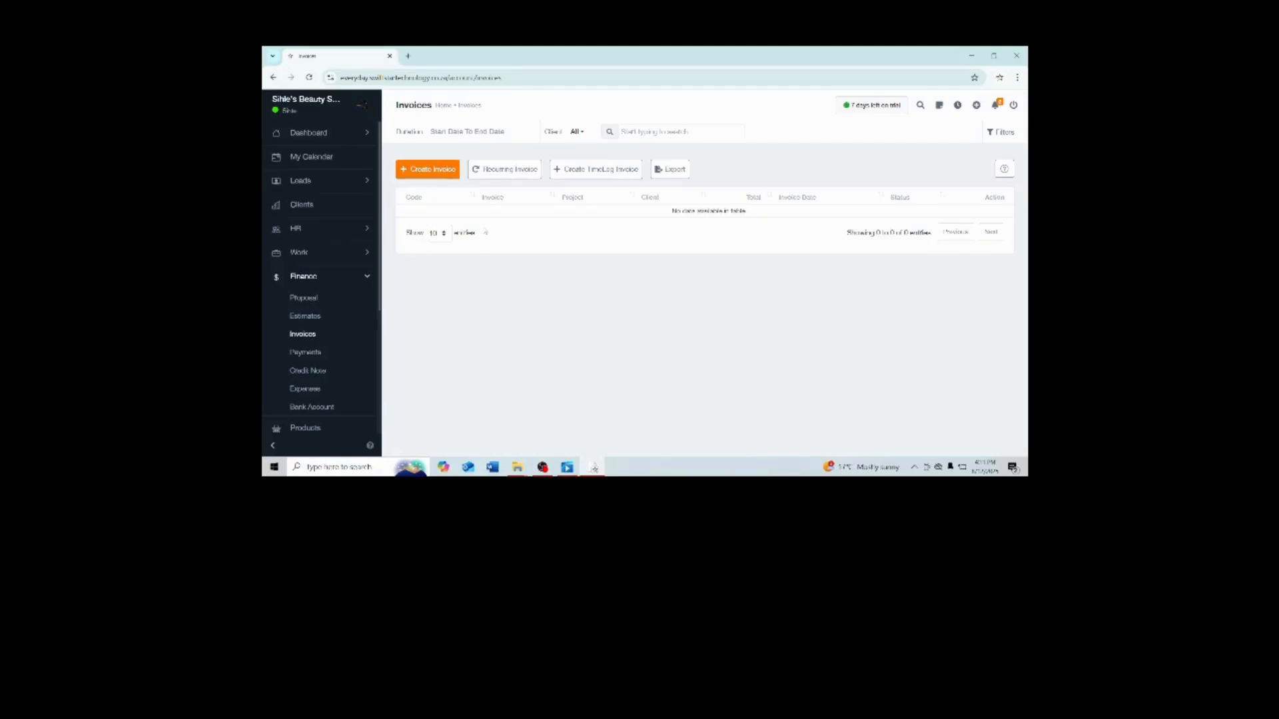
left_click(451, 170)
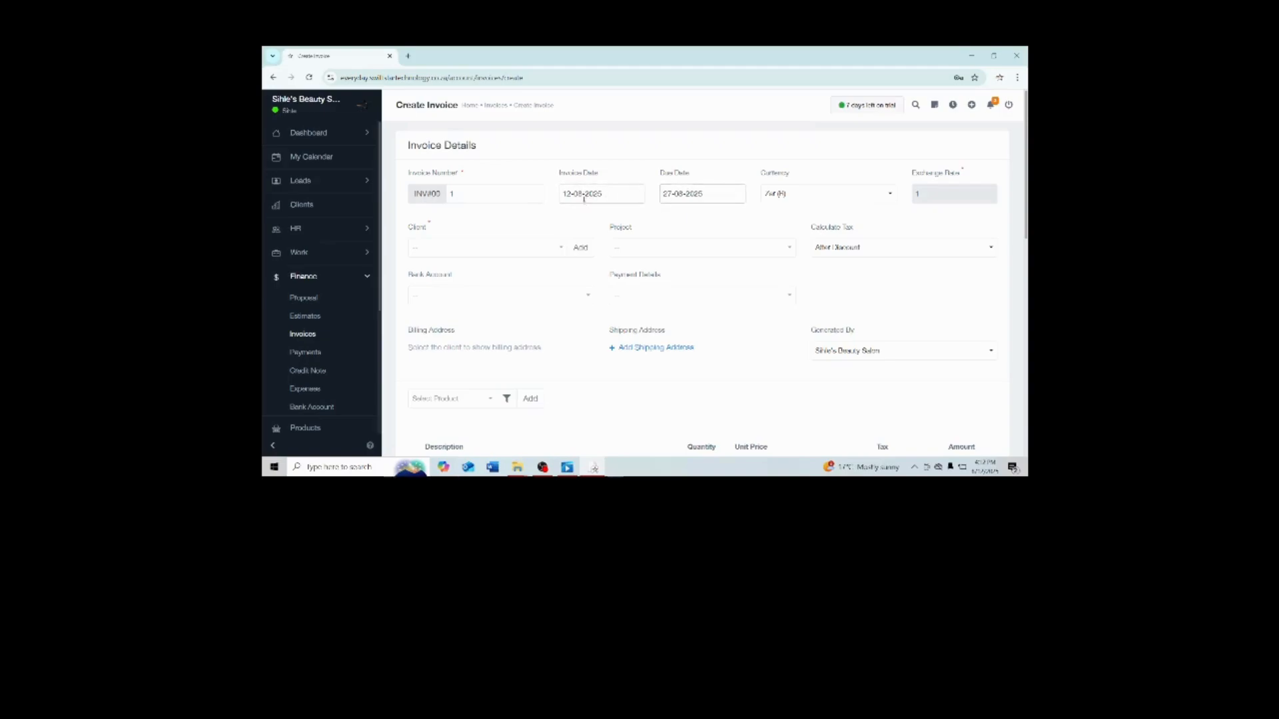
Pick the existing client for the invoice, then dismiss the Add product panel unsaved
left_click(563, 252)
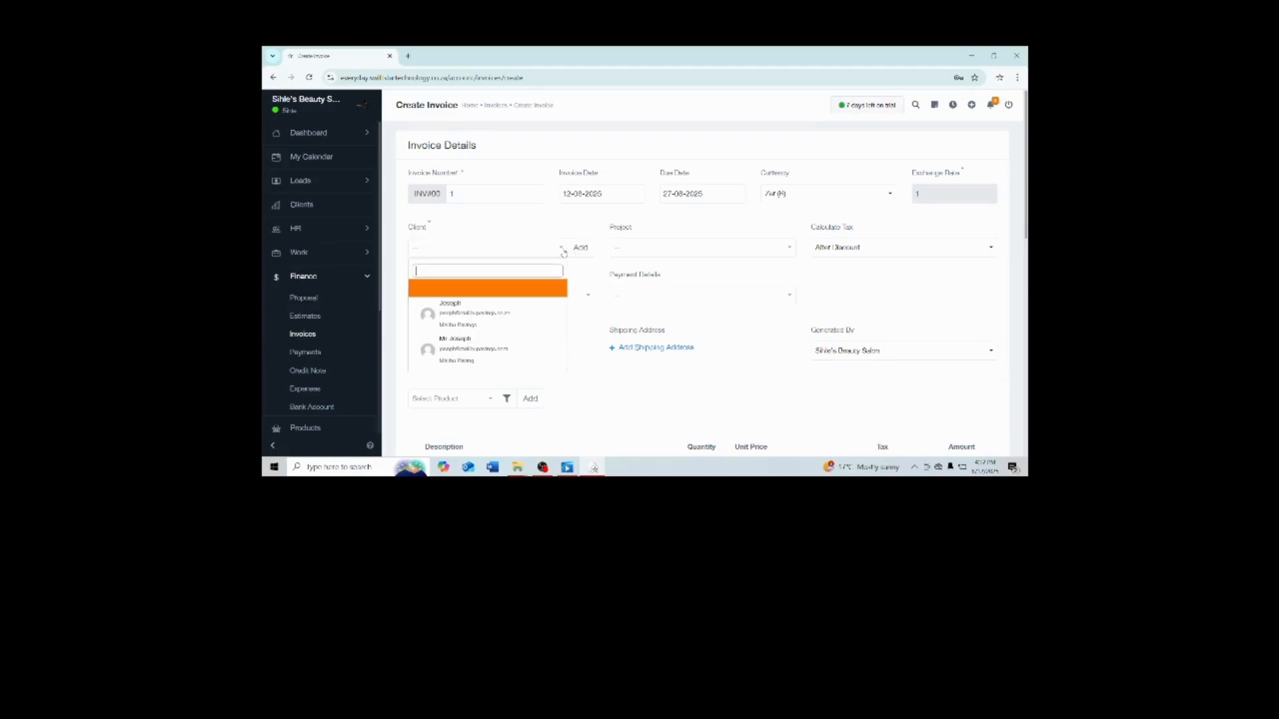
left_click(493, 311)
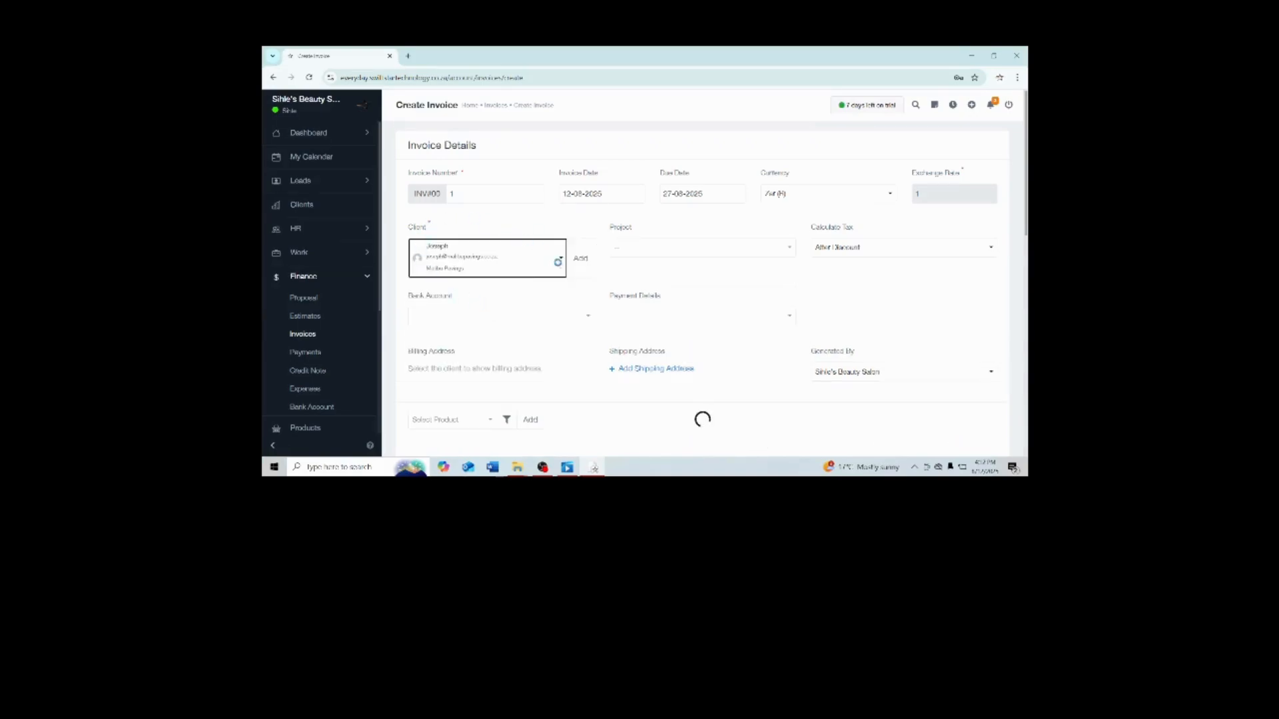
scroll(714, 292, "down", 3)
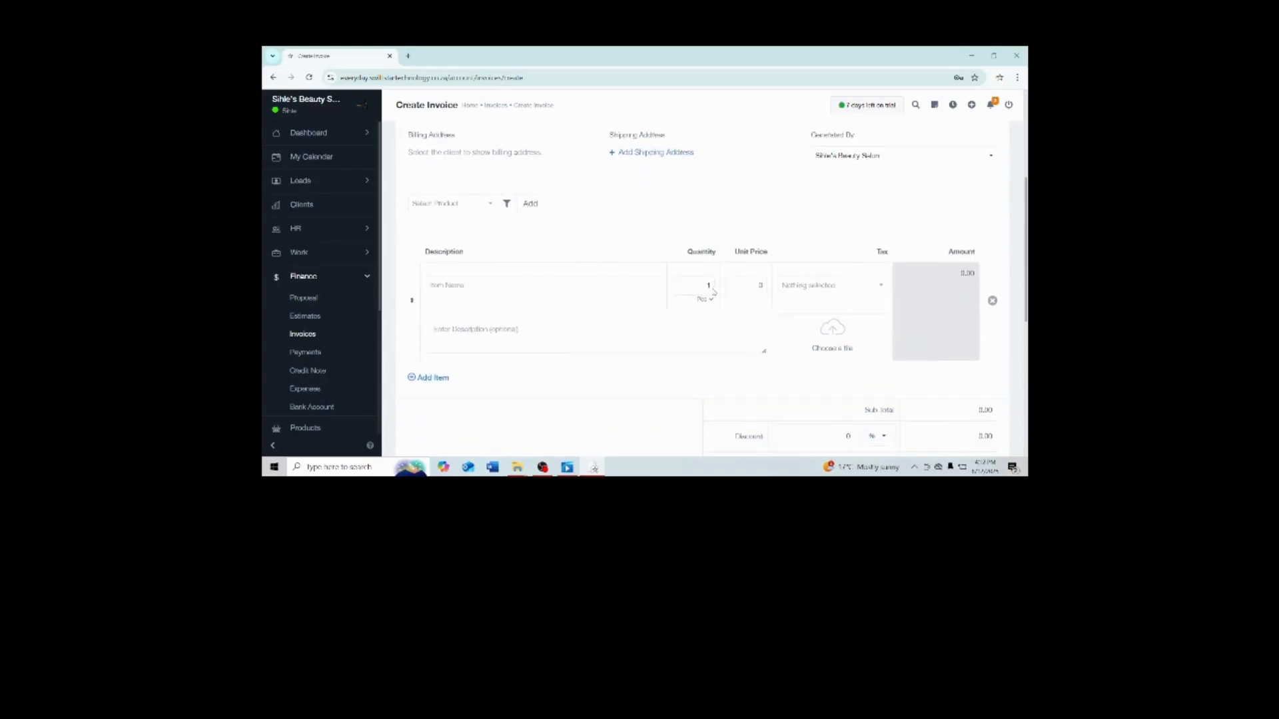
scroll(714, 293, "up", 1)
scroll(714, 293, "down", 1)
scroll(714, 292, "down", 1)
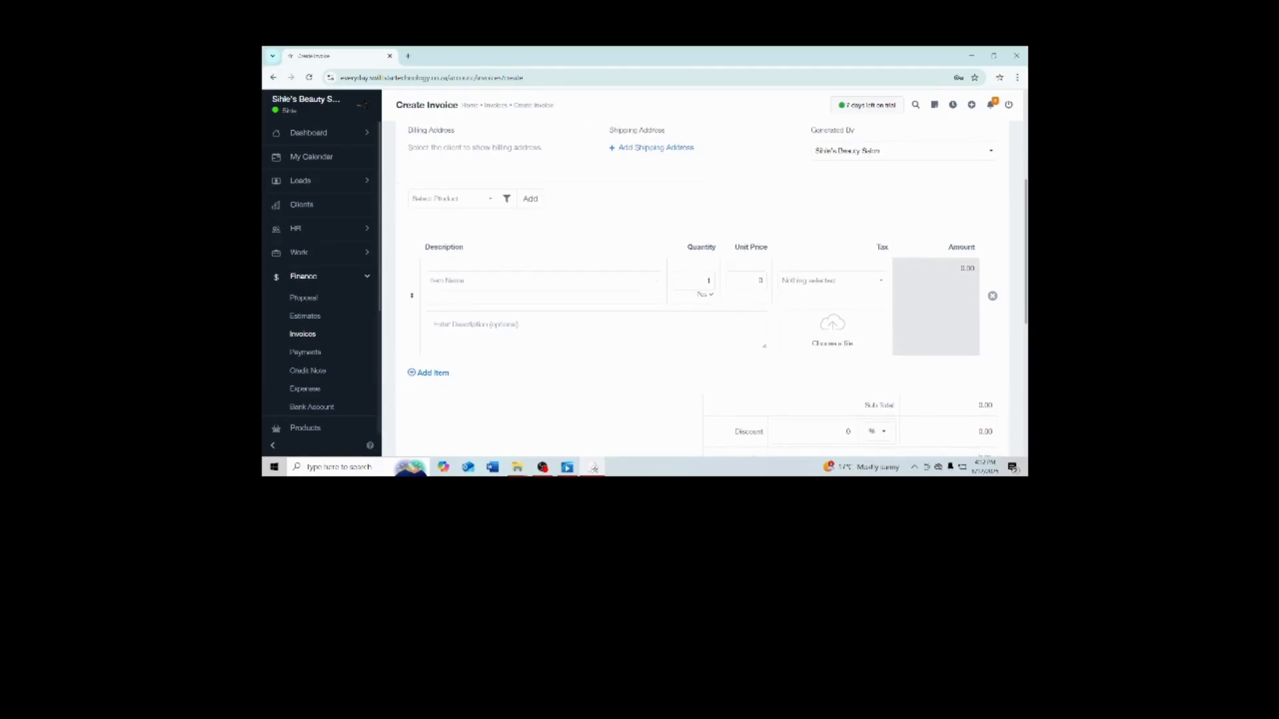
scroll(714, 293, "down", 1)
scroll(714, 292, "up", 1)
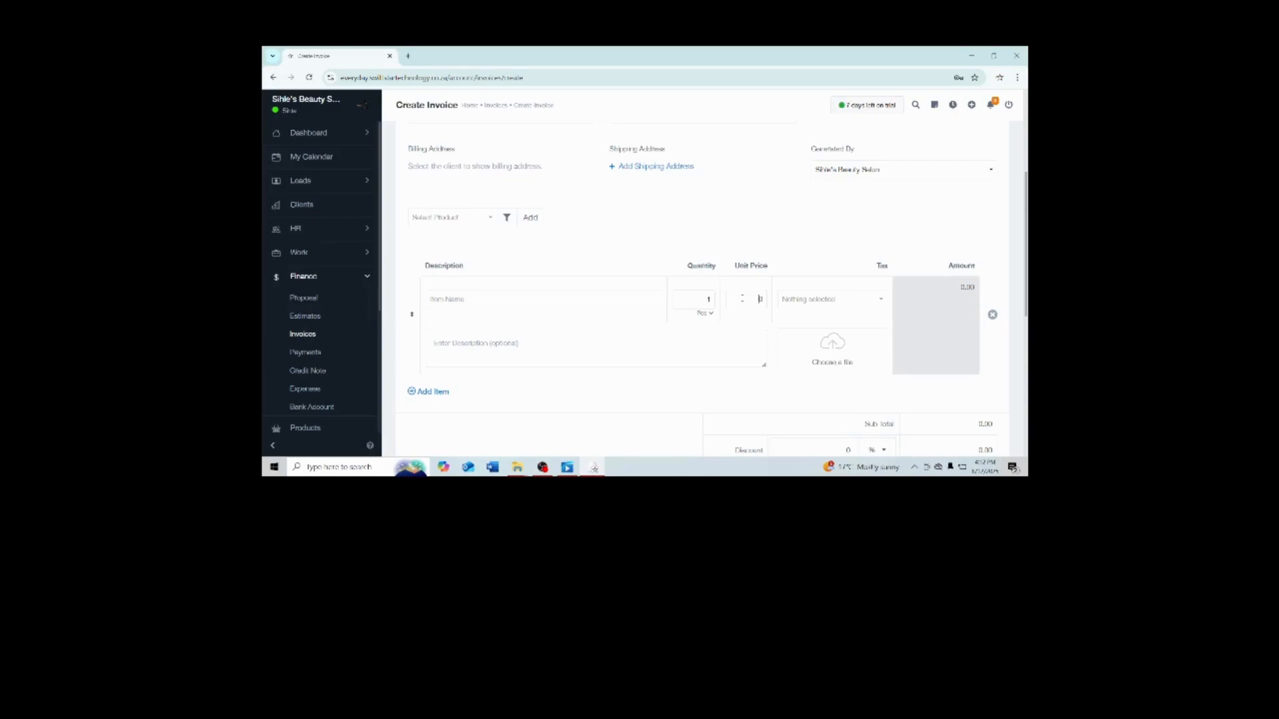
left_click(526, 218)
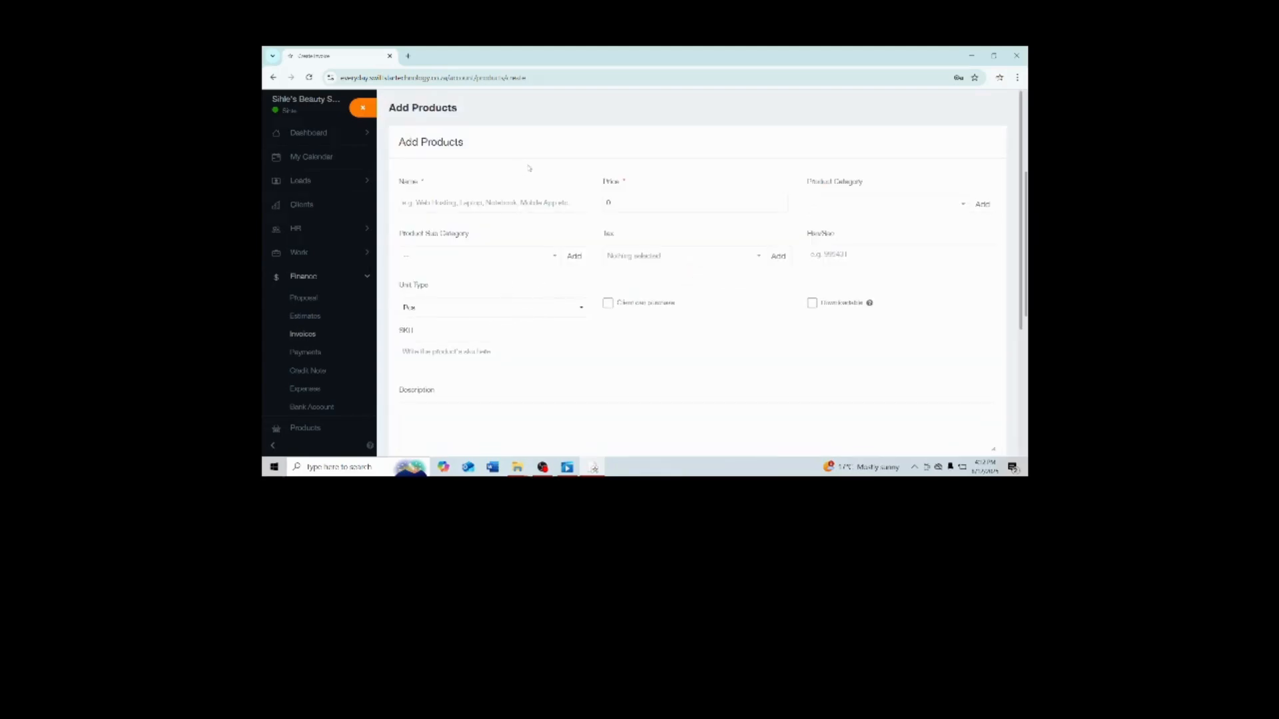
left_click(363, 108)
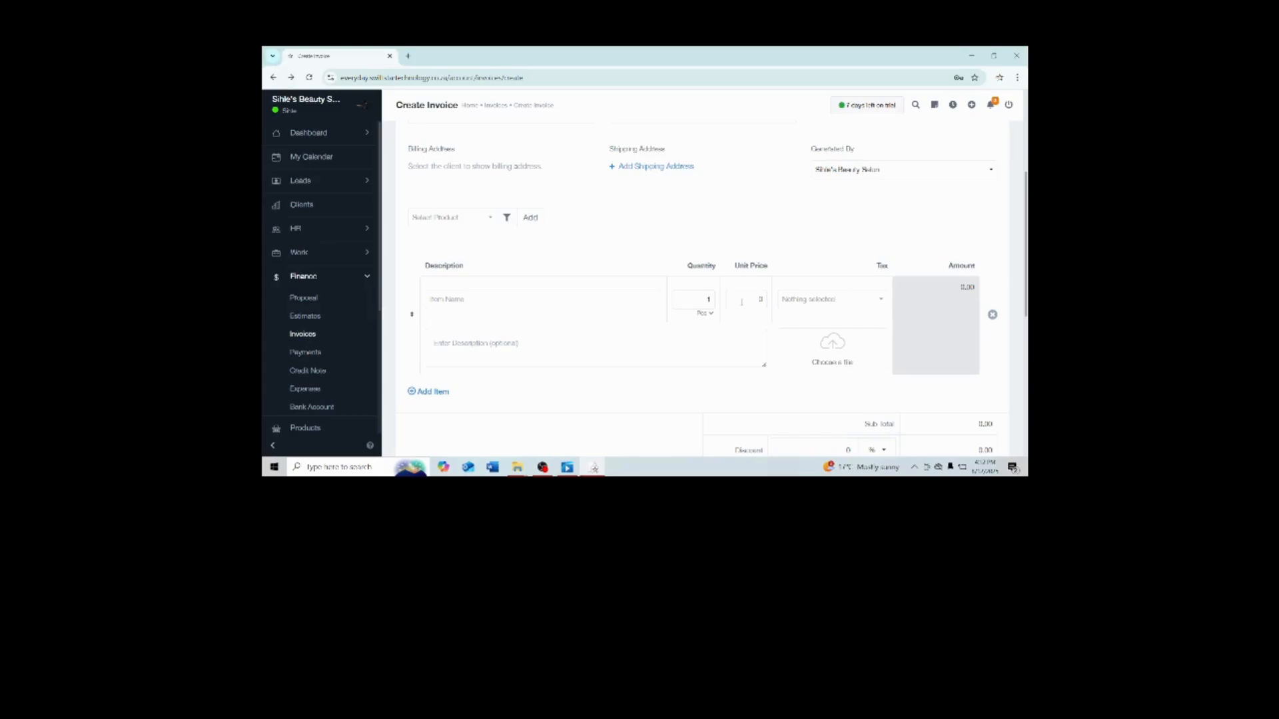
Give the invoice a 'wireless keyboard' item at unit price 1200 and save it
type("1200")
key("BackSpace")
type("I")
type("w")
type("ireless")
type(" keyboard")
scroll(591, 349, "down", 1)
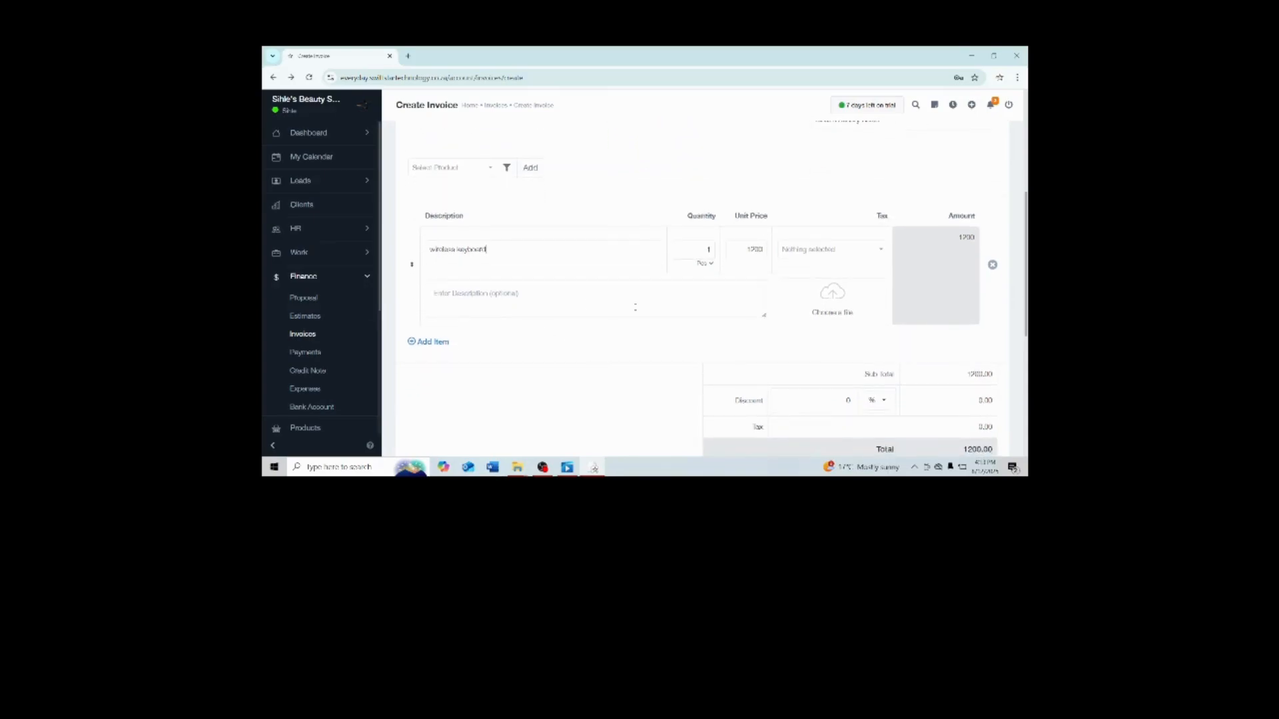
scroll(627, 382, "down", 6)
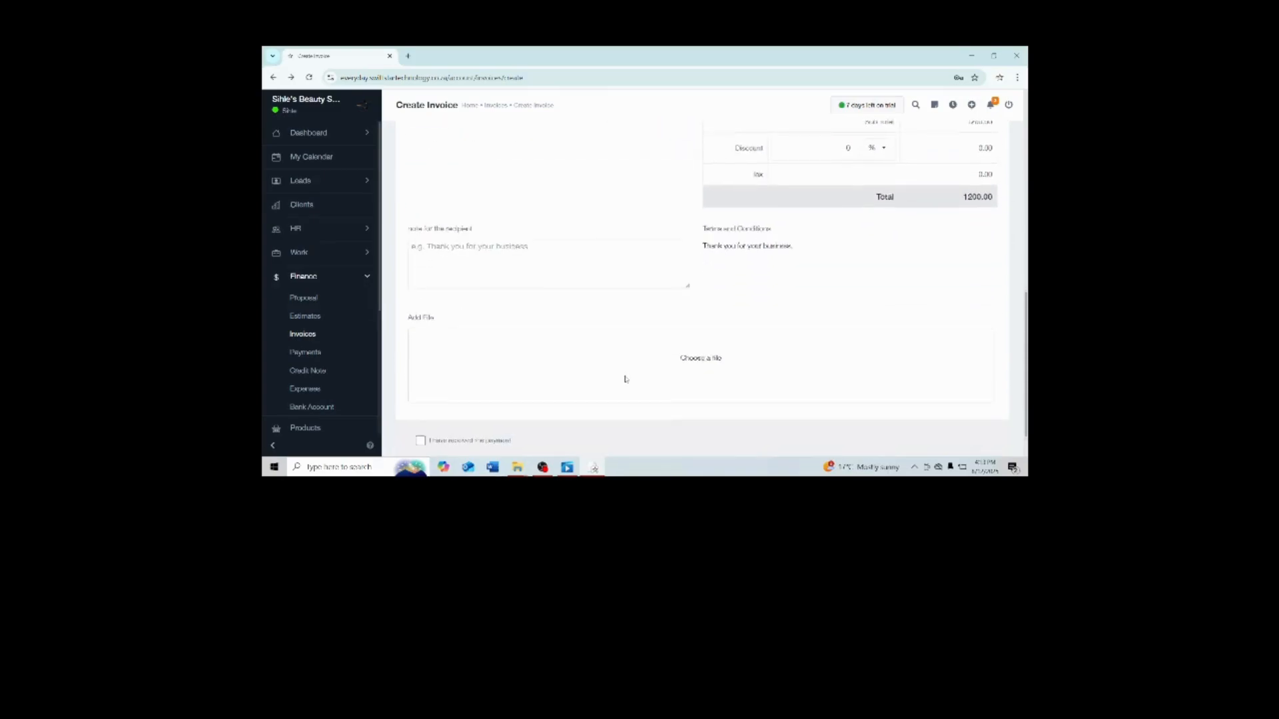
scroll(626, 379, "up", 3)
scroll(626, 379, "down", 3)
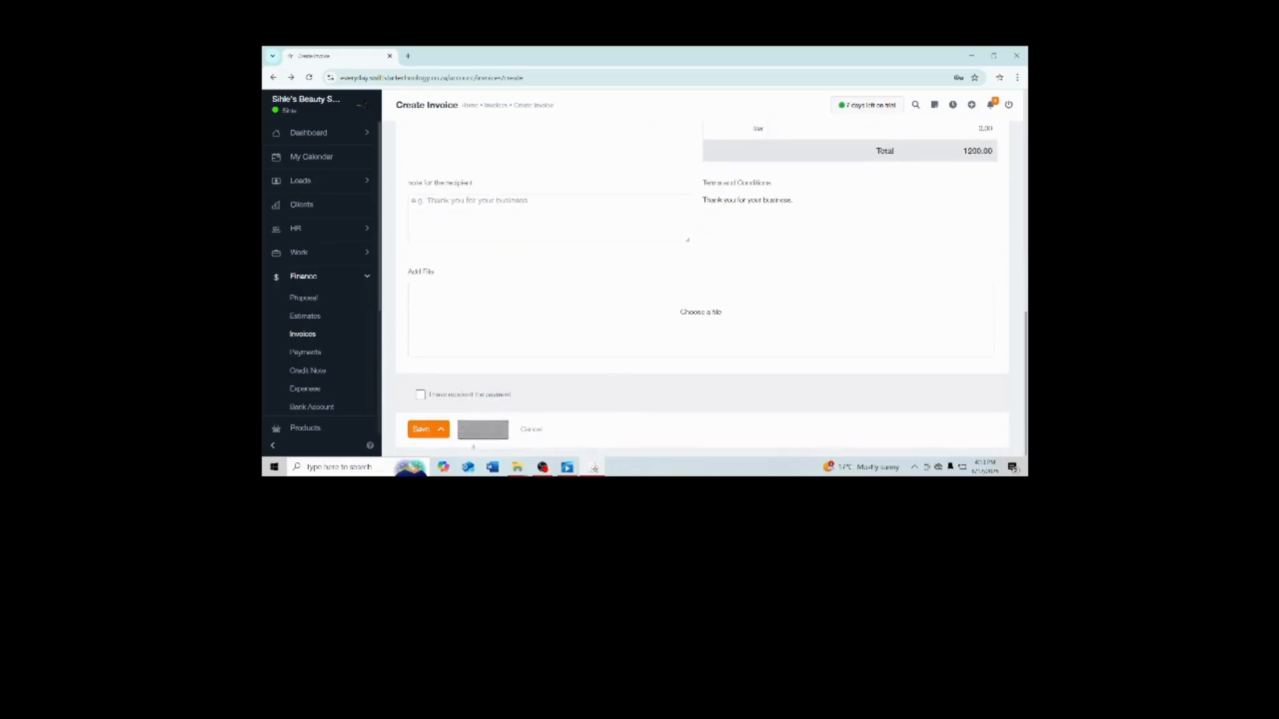
left_click(420, 433)
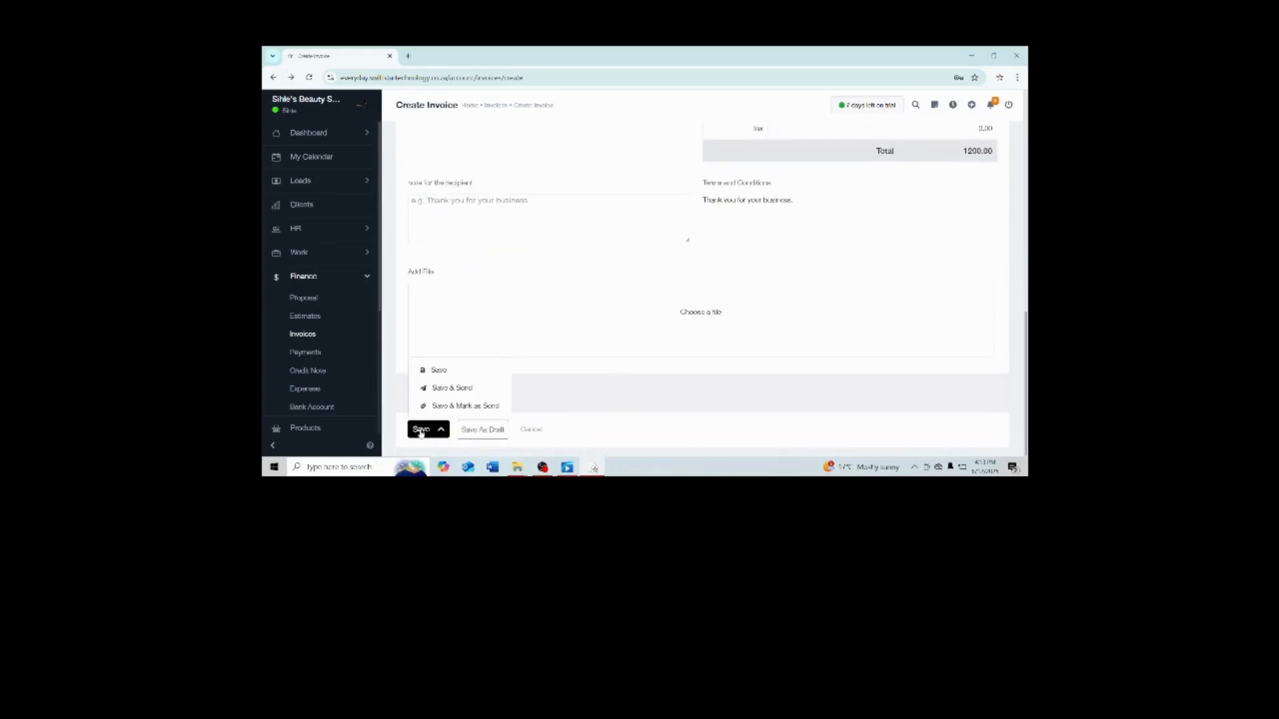
left_click(441, 369)
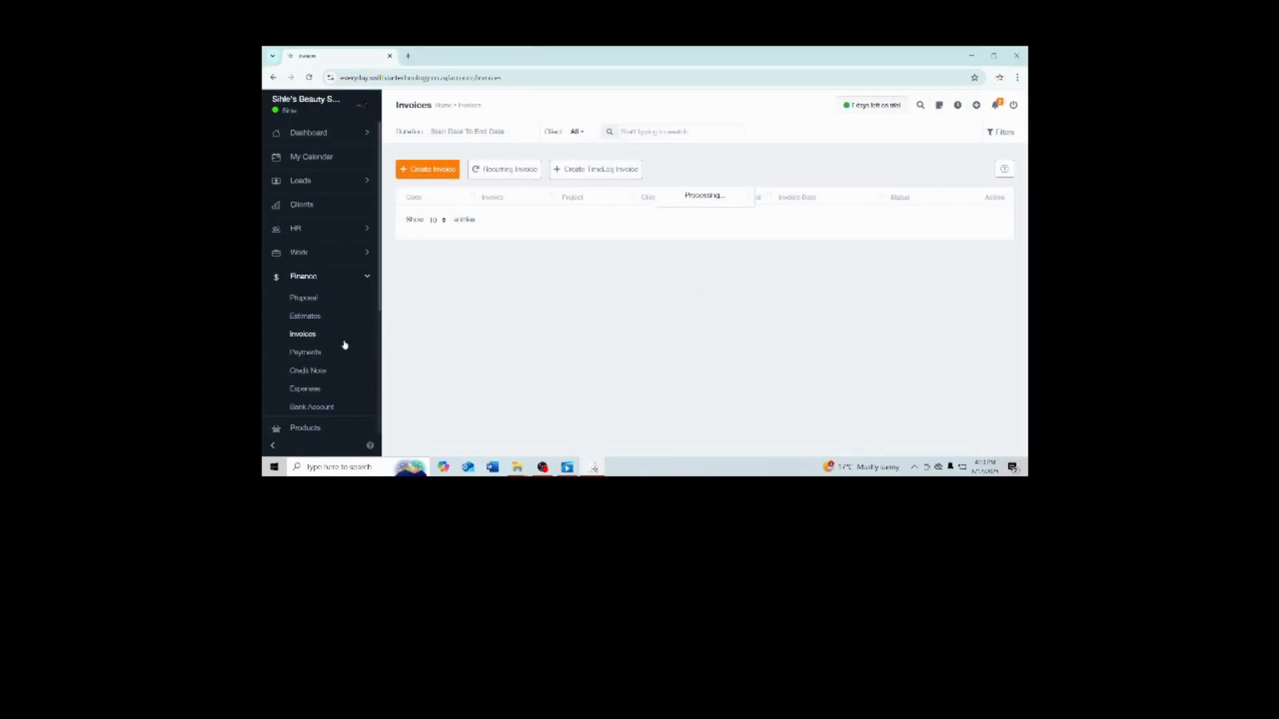
Open a new estimate from Finance > Estimates and choose the existing client
left_click(316, 317)
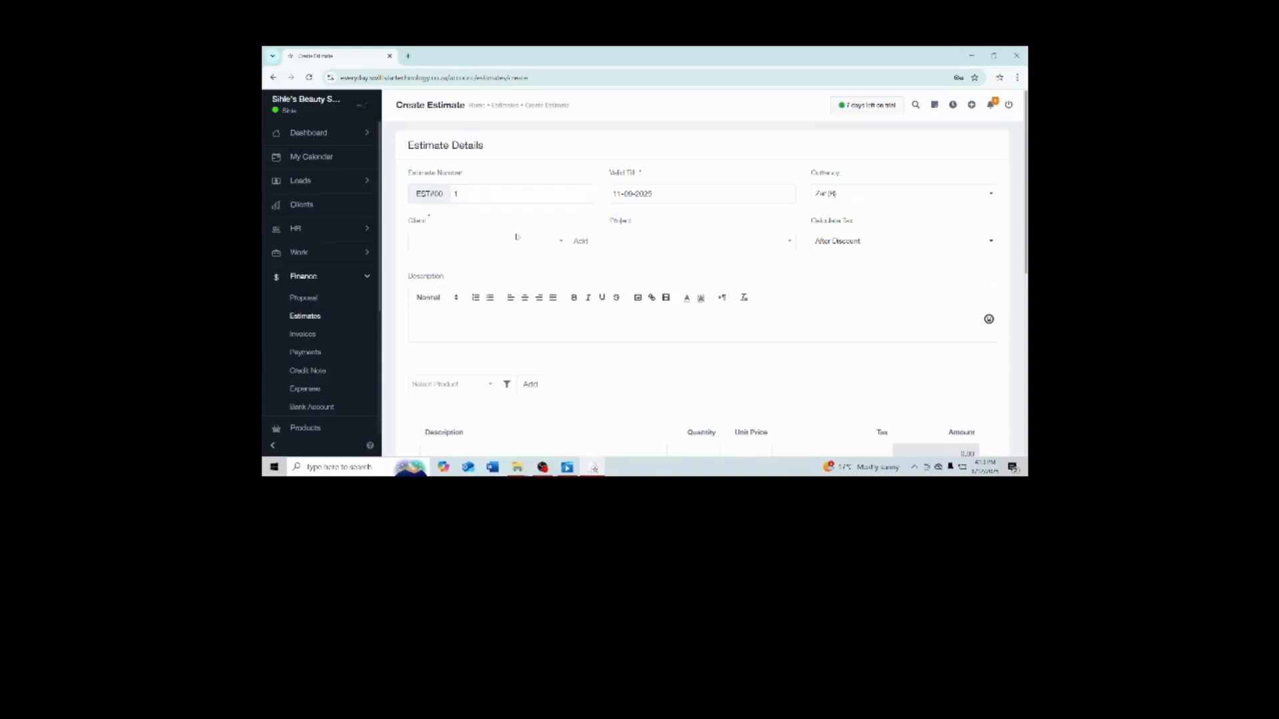
left_click(560, 243)
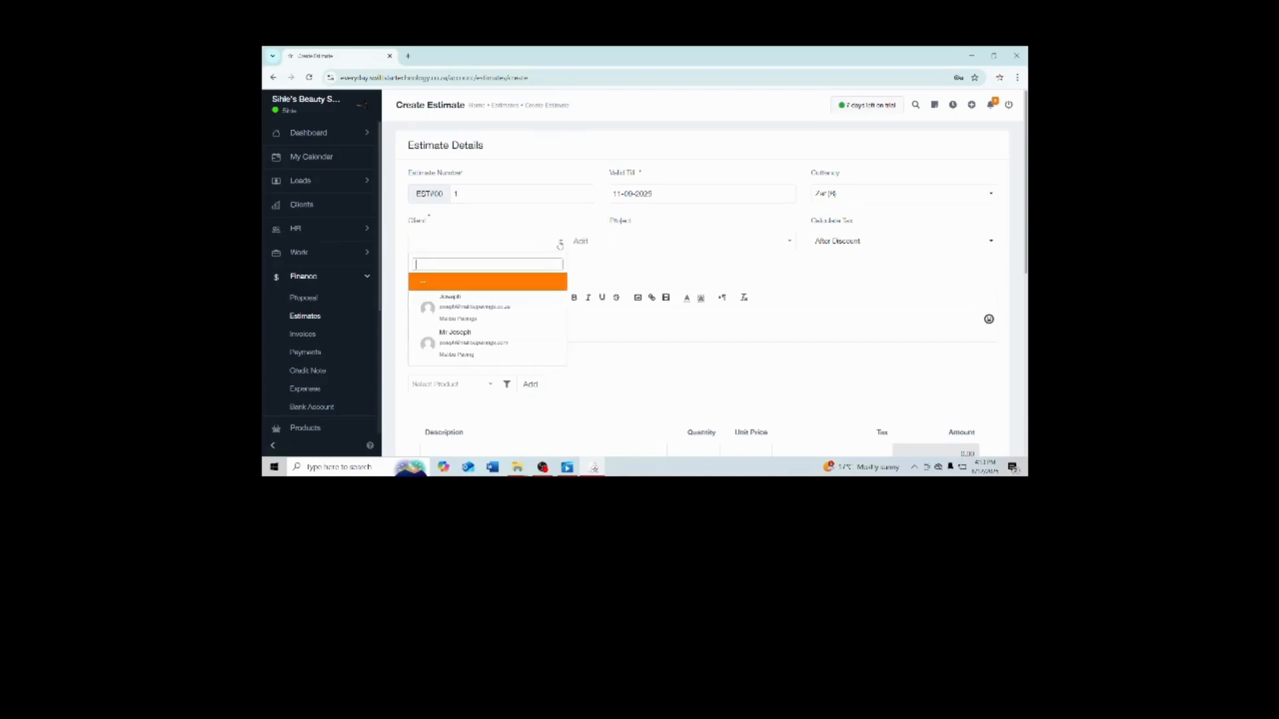
left_click(474, 300)
Set the valid-till date to 16-09-2025 and link the Melba pavings project
left_click(642, 193)
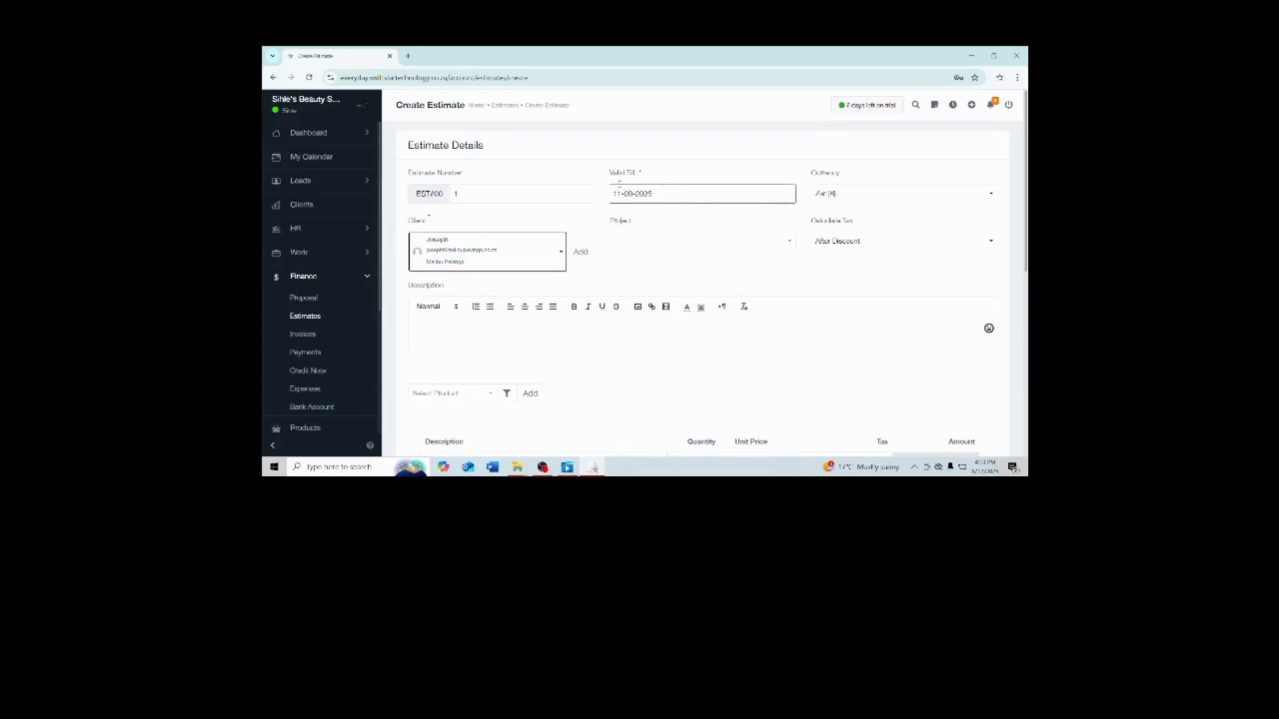
left_click(668, 250)
left_click(619, 194)
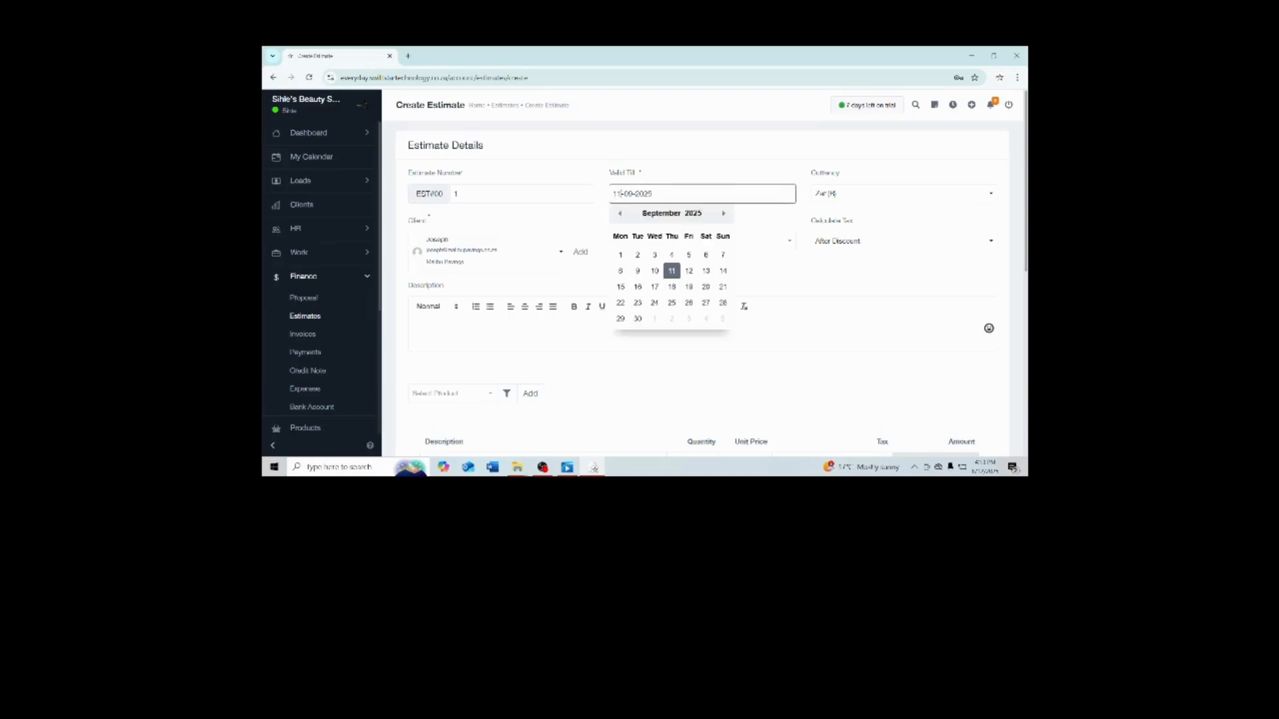
left_click(637, 286)
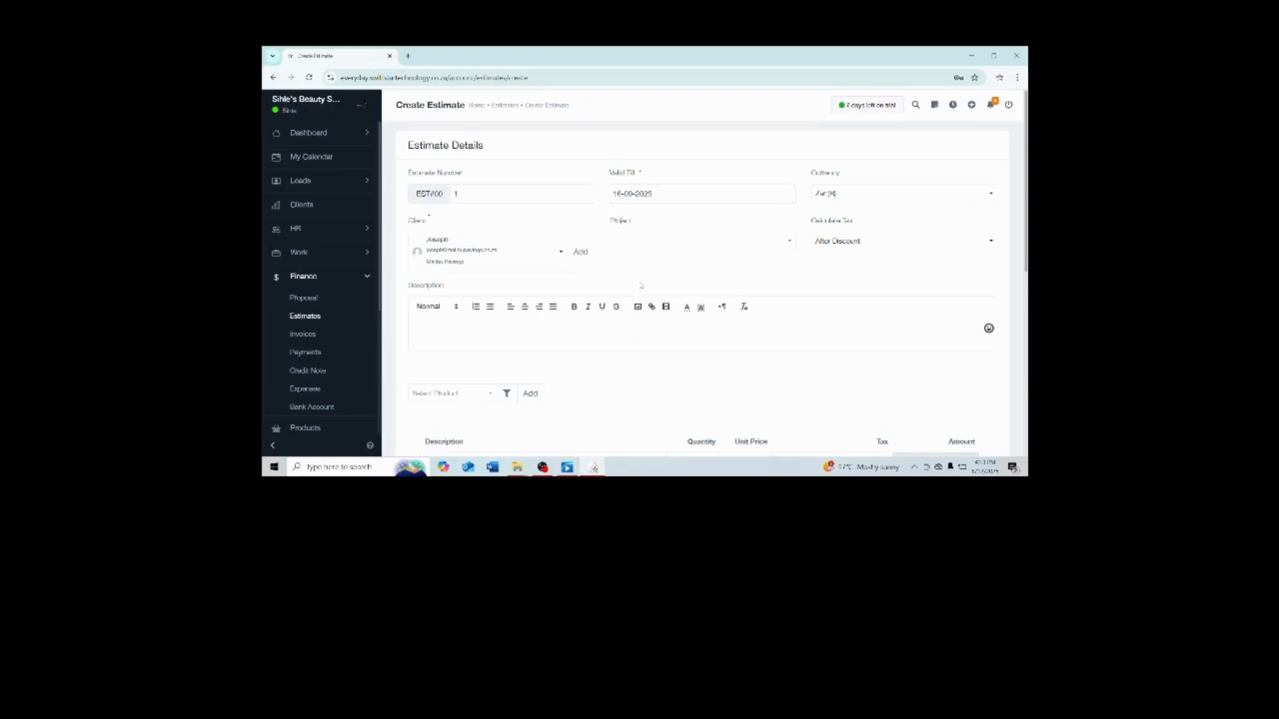
left_click(737, 241)
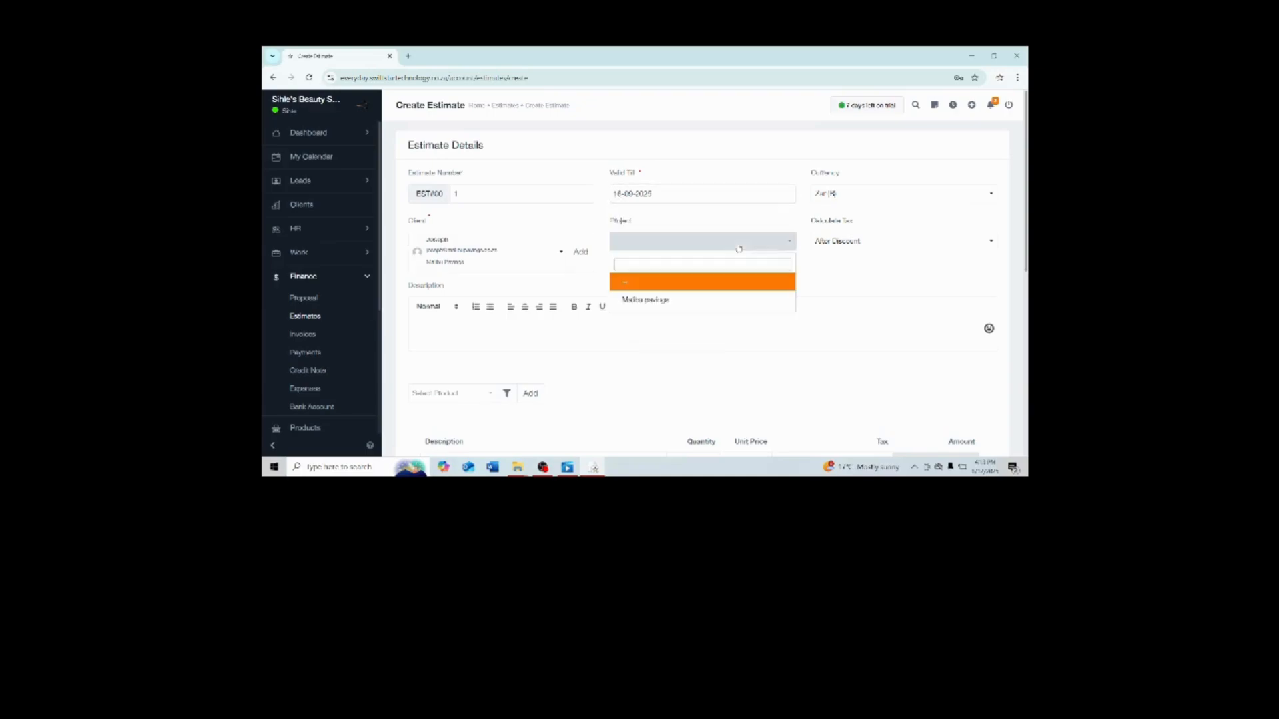
left_click(691, 301)
Enter unit price 1200 on the first estimate item and try saving
scroll(622, 245, "down", 3)
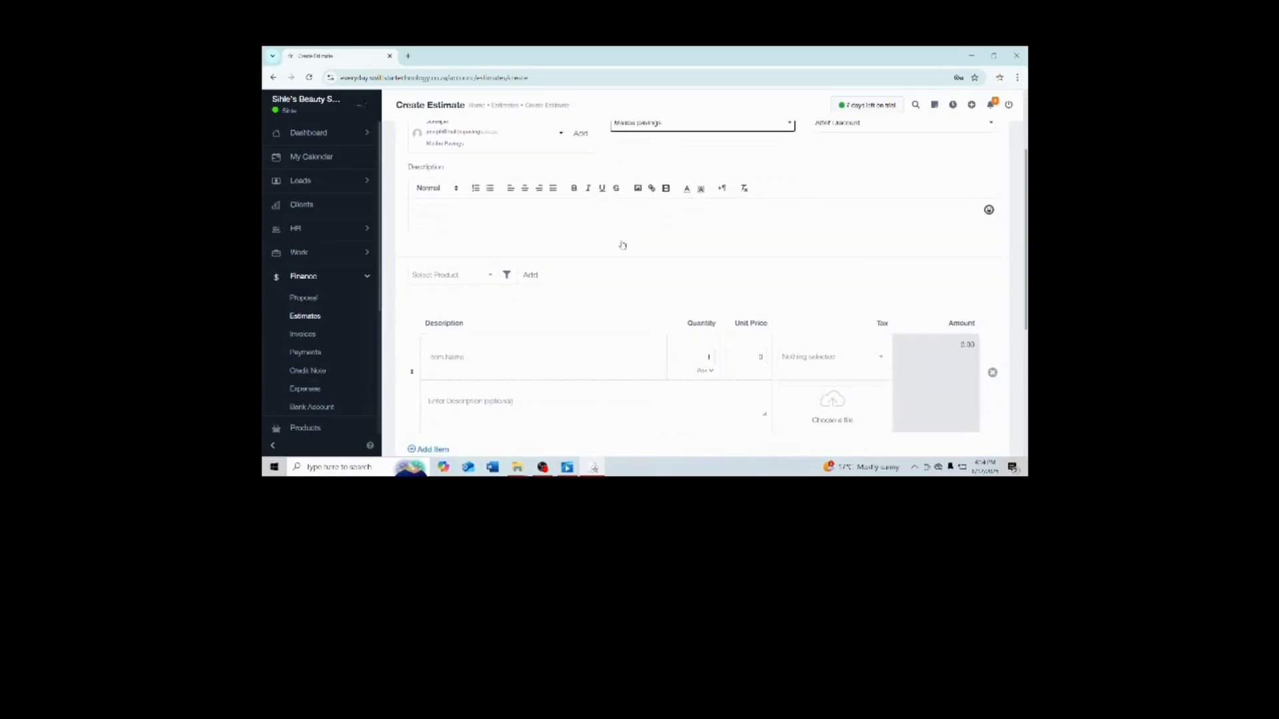
scroll(623, 240, "down", 2)
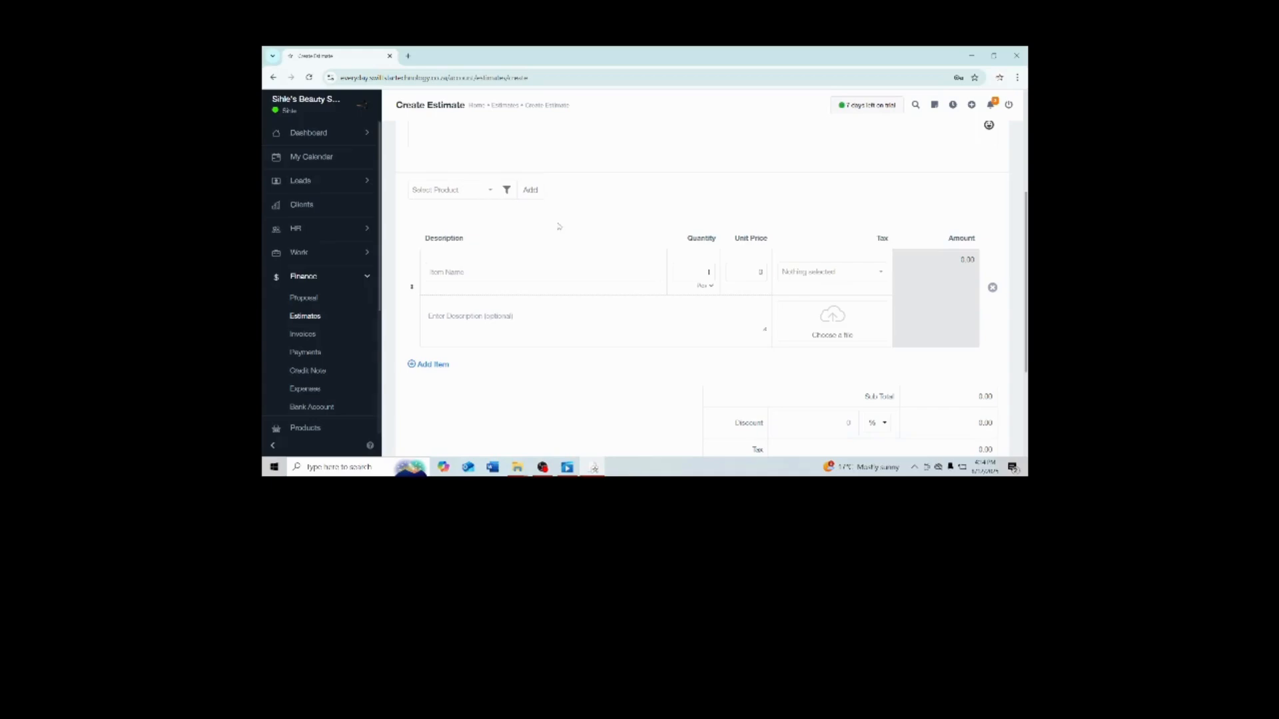
left_click(760, 272)
type("1200")
scroll(743, 271, "up", 3)
scroll(743, 272, "down", 6)
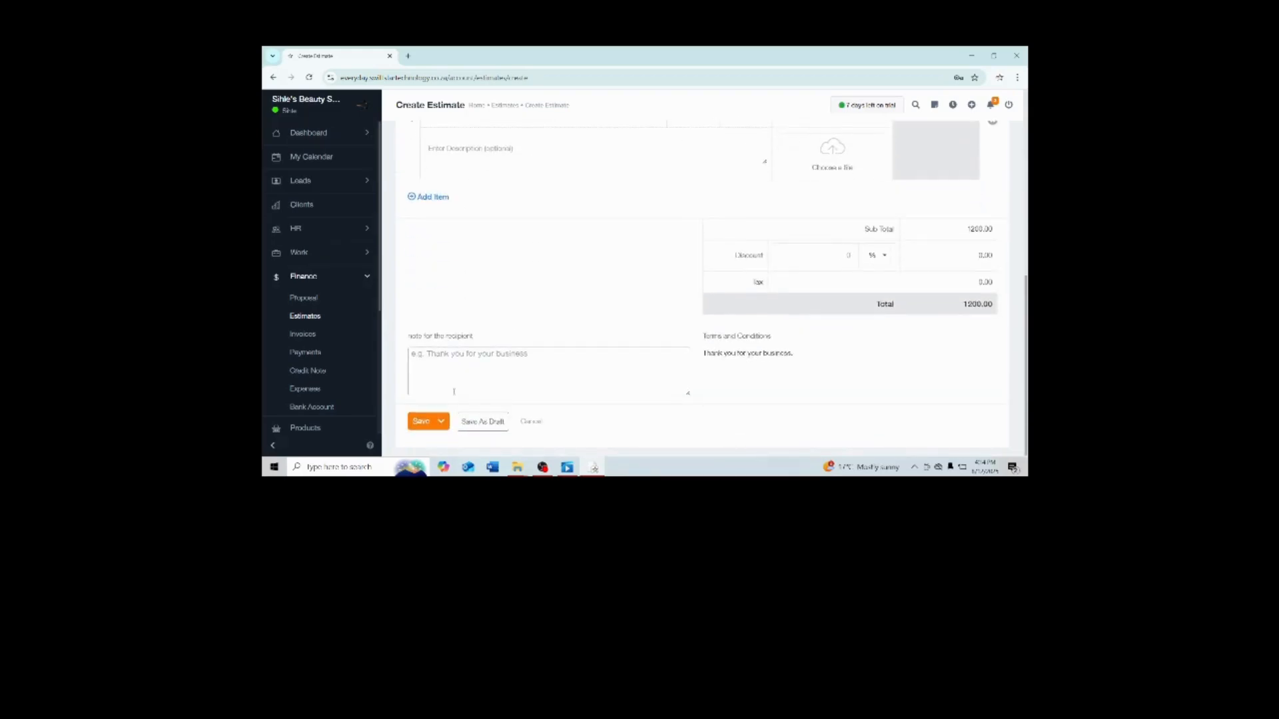
left_click(425, 421)
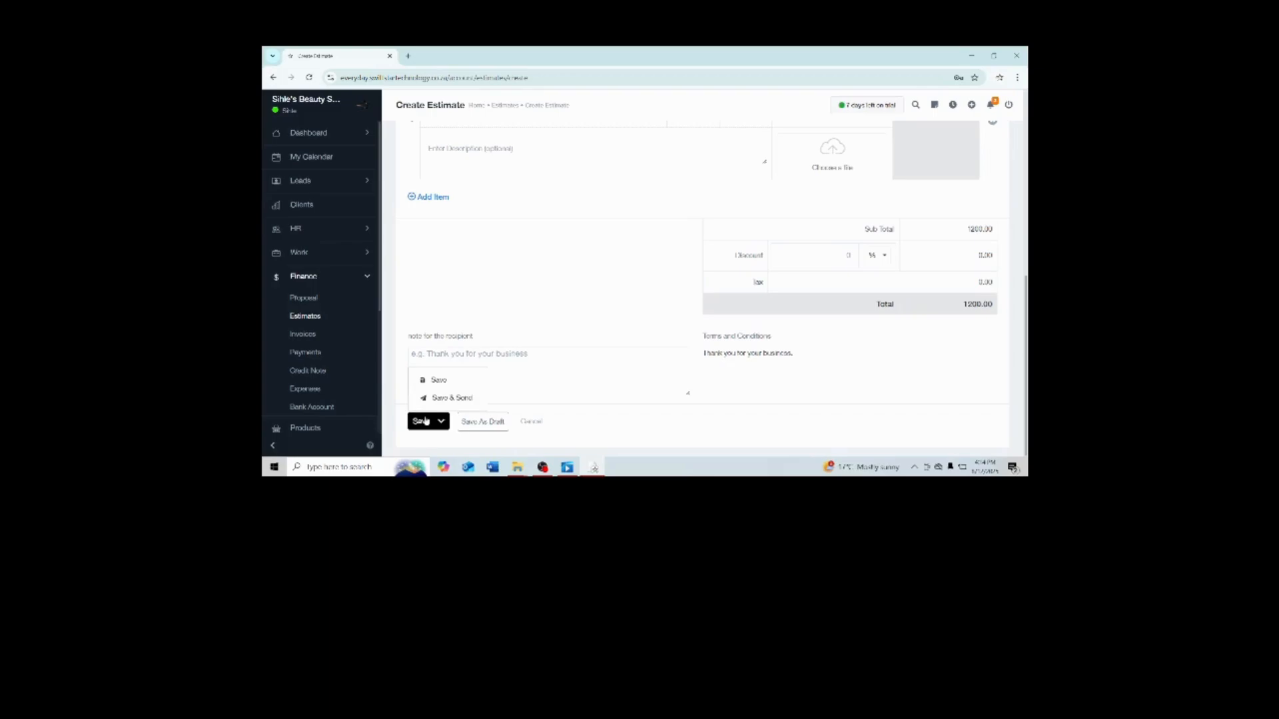
left_click(428, 379)
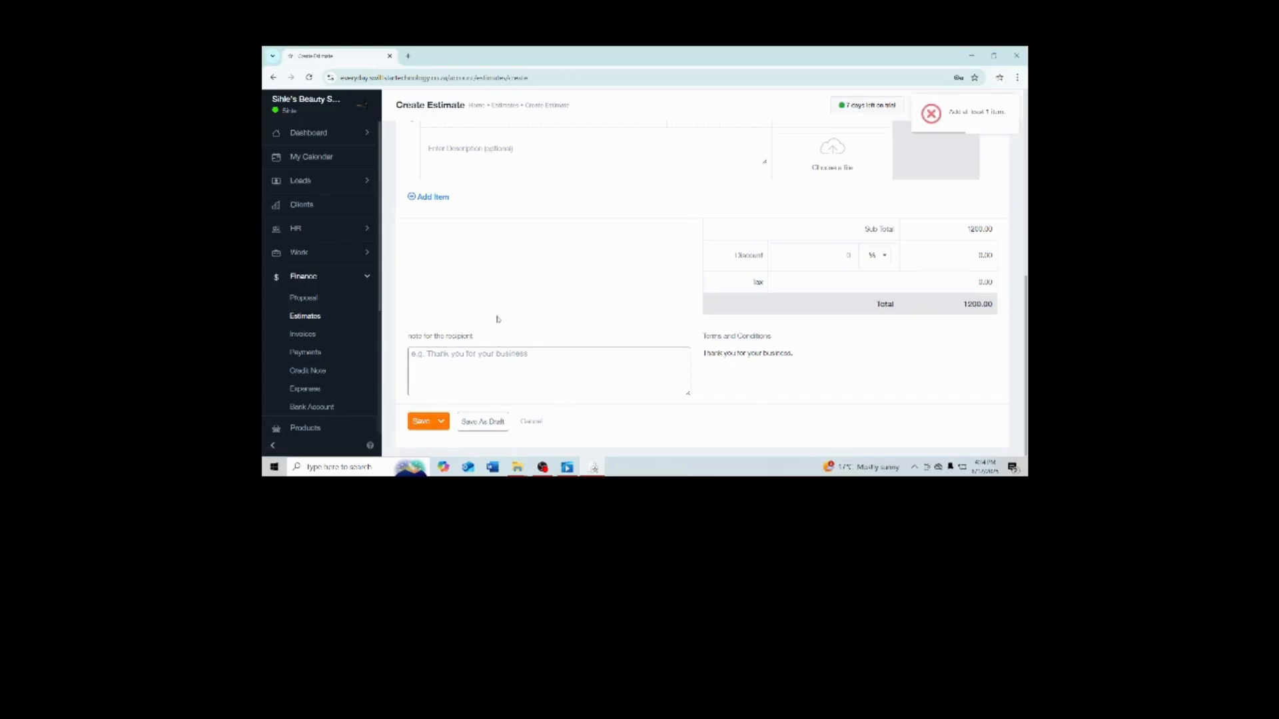
Insert a second blank item line below the 1200 item
scroll(506, 317, "up", 4)
scroll(515, 313, "up", 2)
scroll(513, 319, "down", 4)
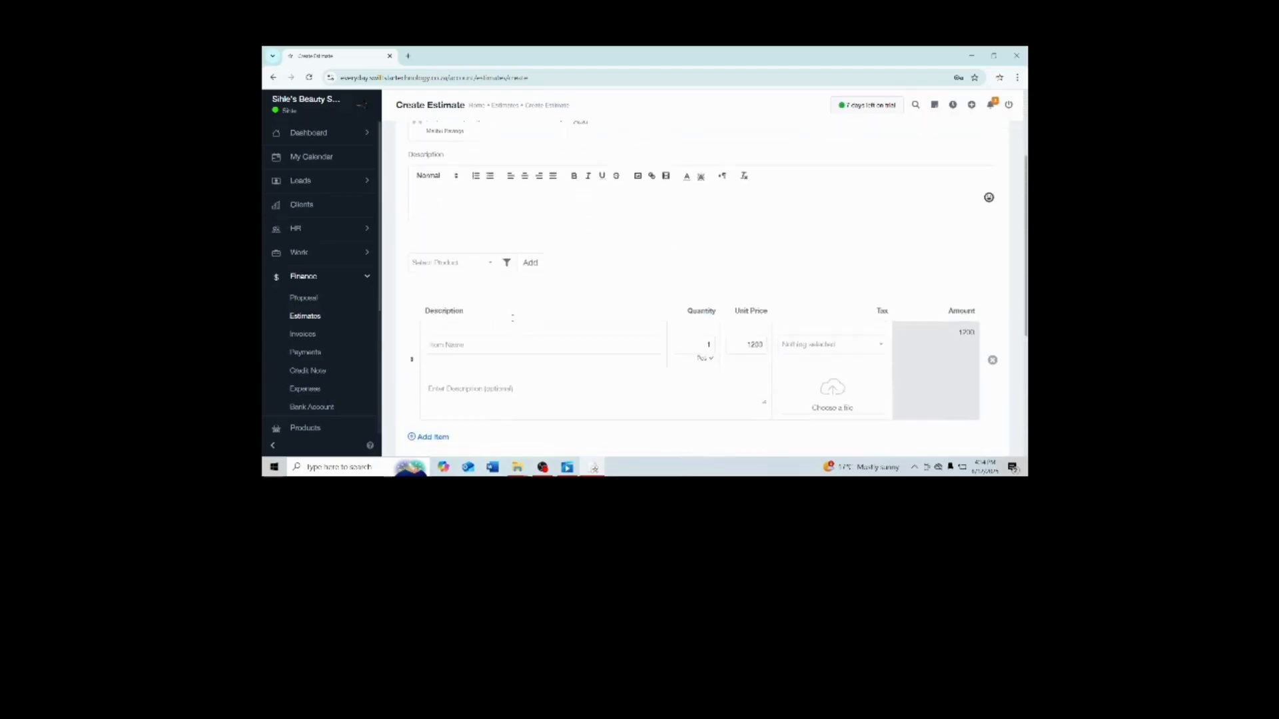
scroll(512, 314, "down", 2)
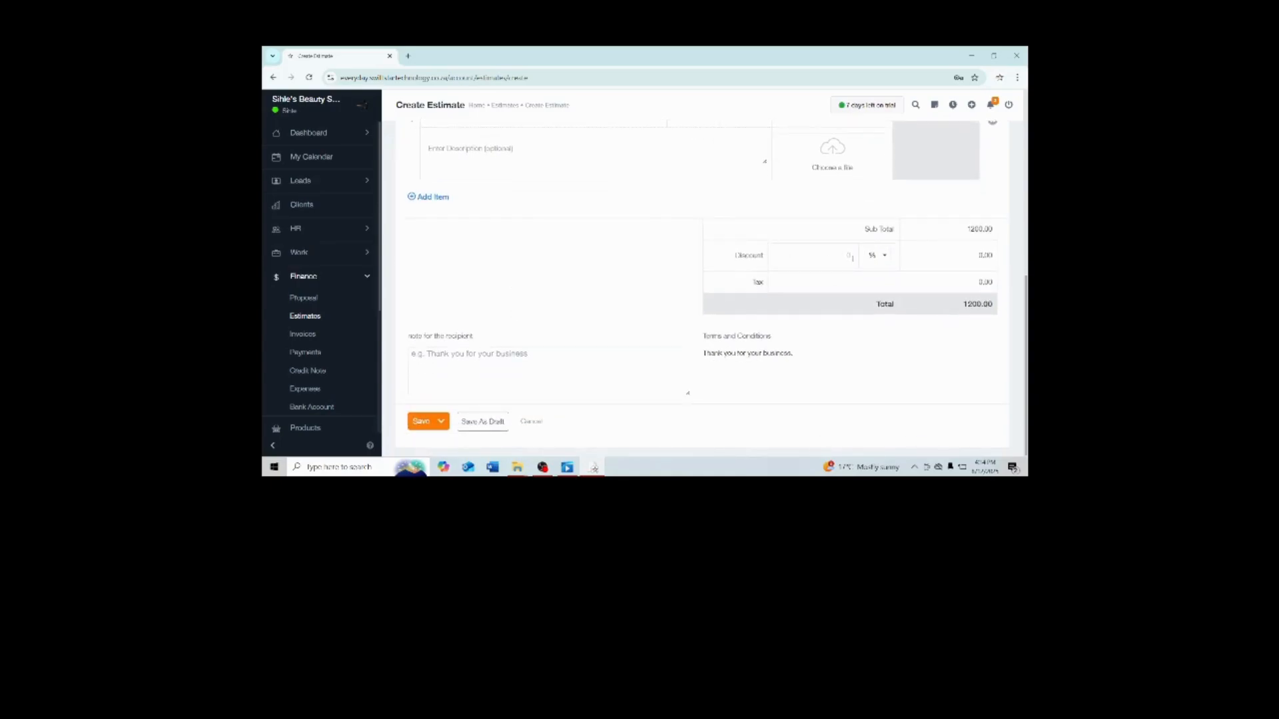
left_click(411, 197)
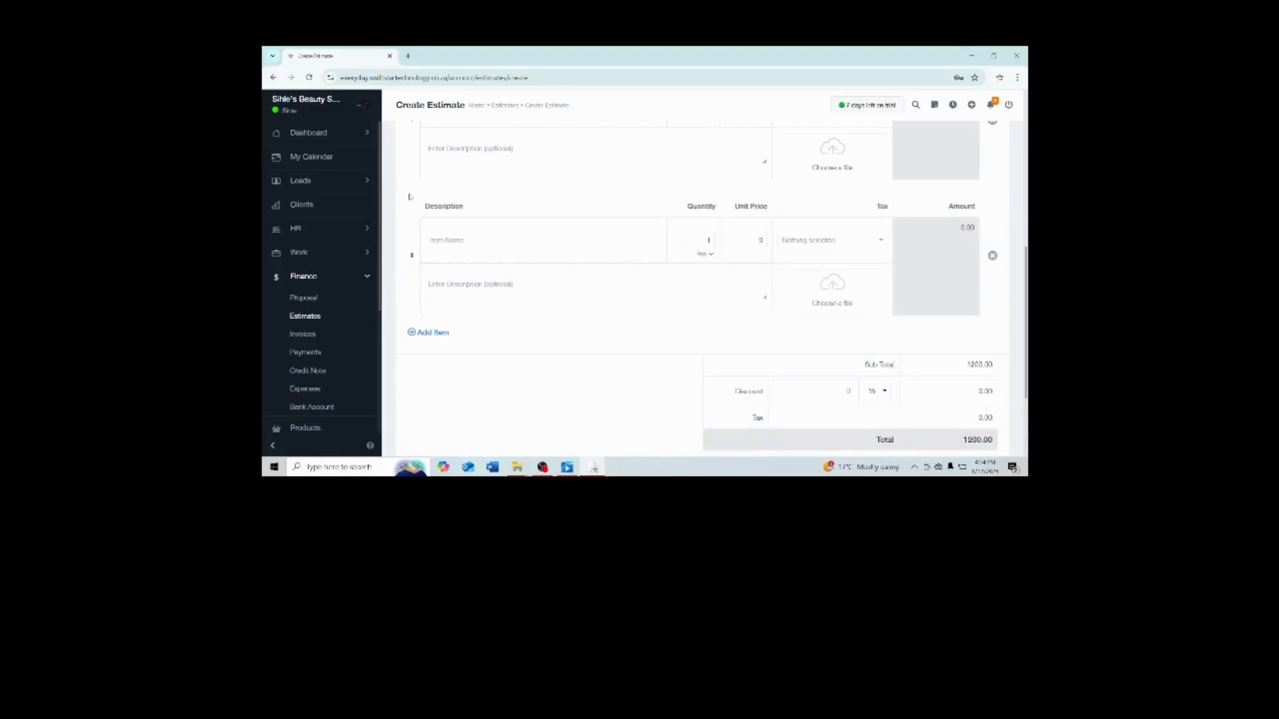
scroll(610, 351, "down", 2)
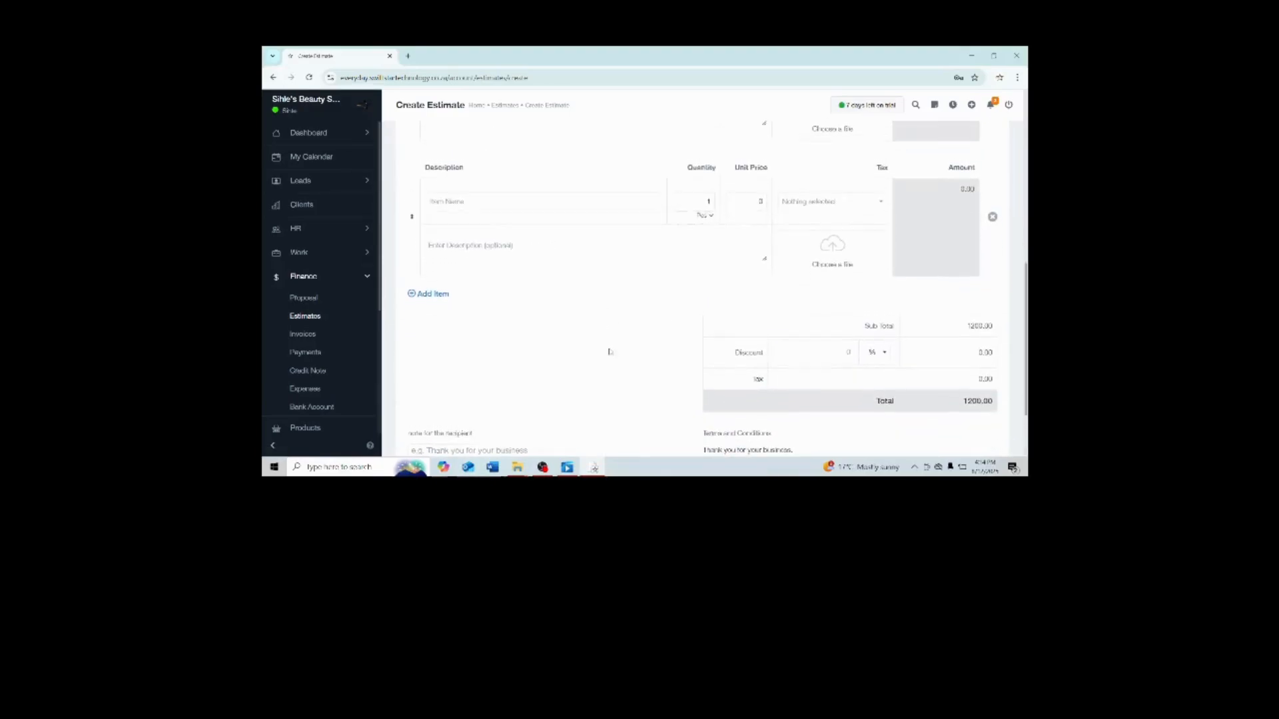
scroll(609, 352, "up", 3)
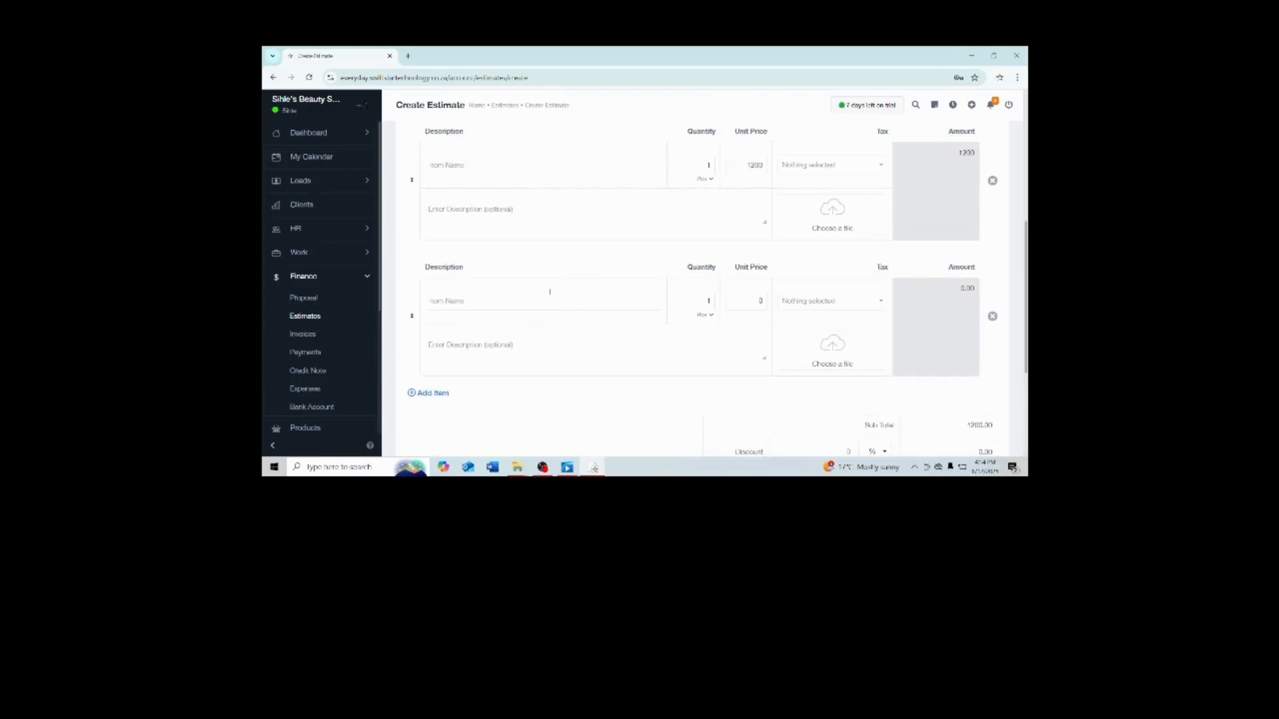
Name the second line item 'laptop' with unit price 4000
left_click(543, 299)
type("w")
key("BackSpace")
type("laptop")
left_click(745, 302)
type("4000")
Attempt to save the estimate, then dismiss the stray file picker
scroll(745, 302, "down", 3)
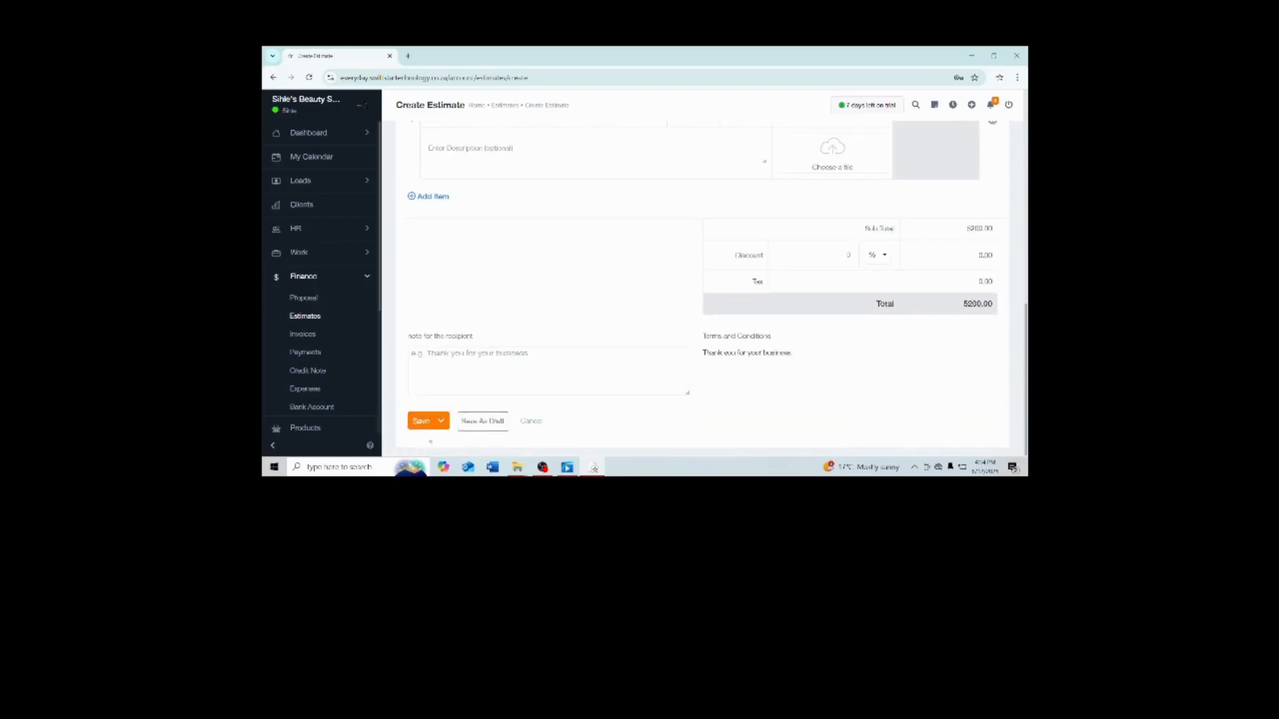
left_click(421, 424)
left_click(434, 379)
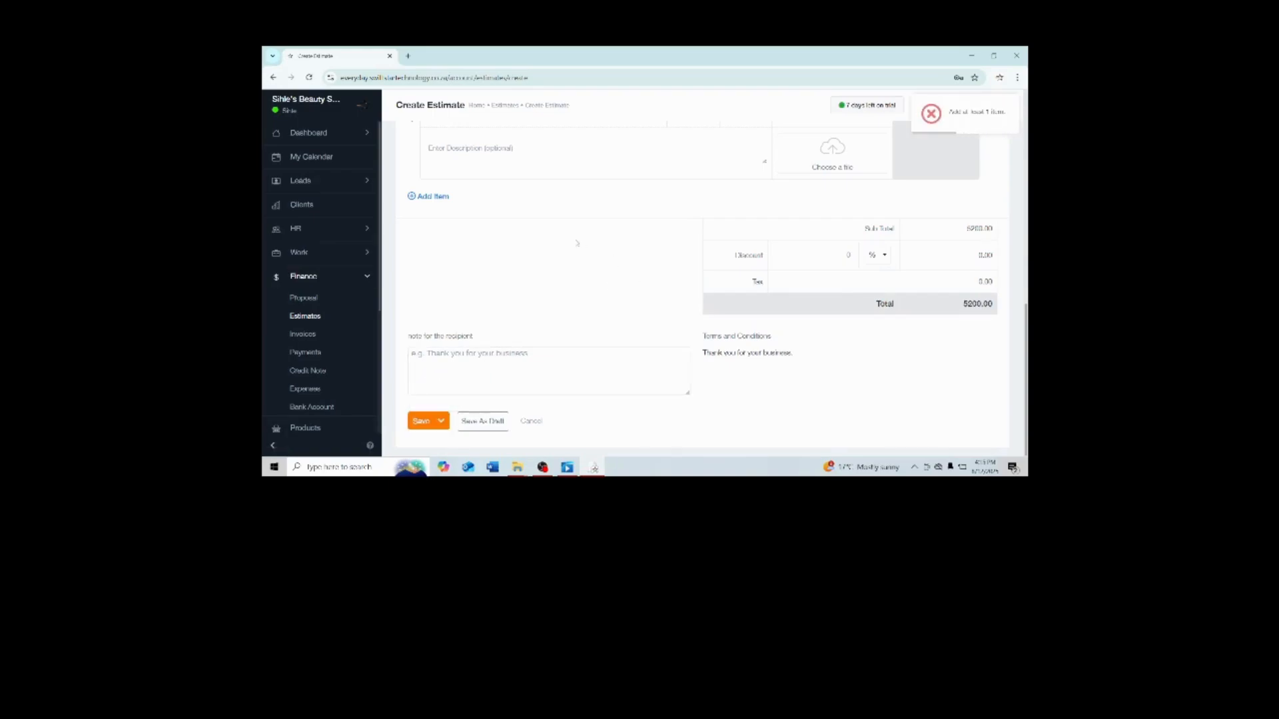
scroll(577, 243, "up", 2)
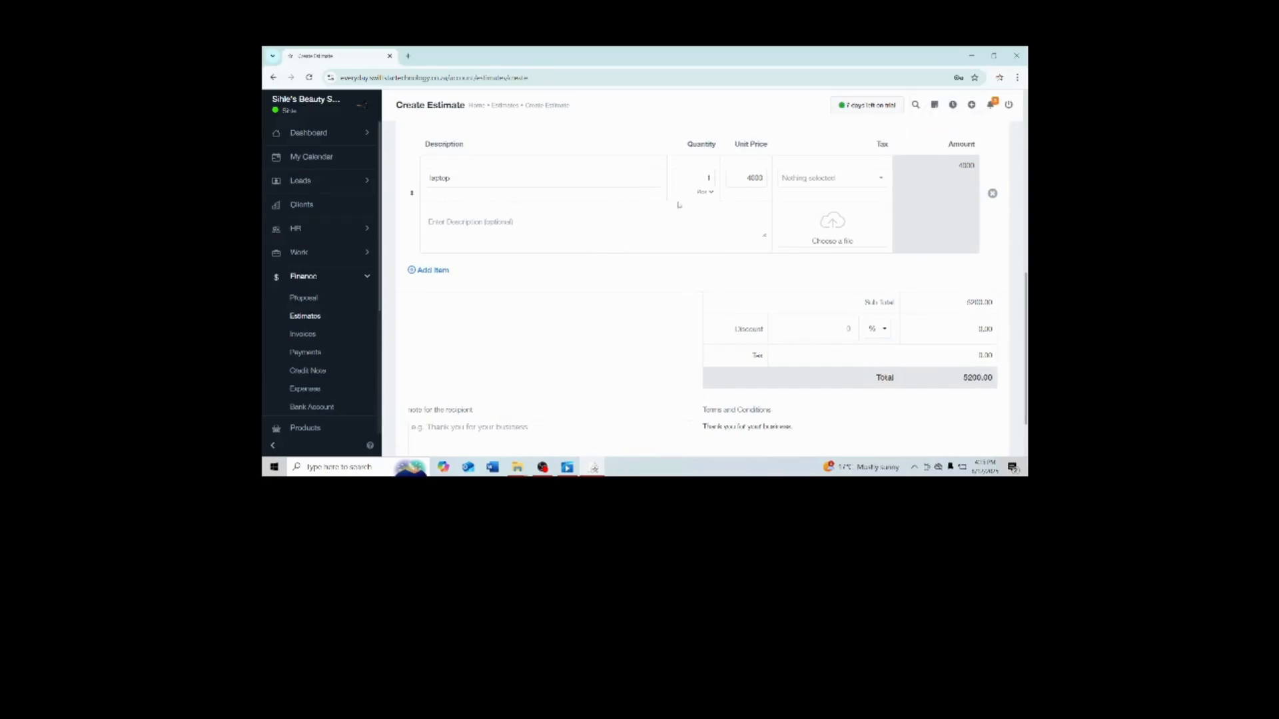
scroll(800, 267, "up", 3)
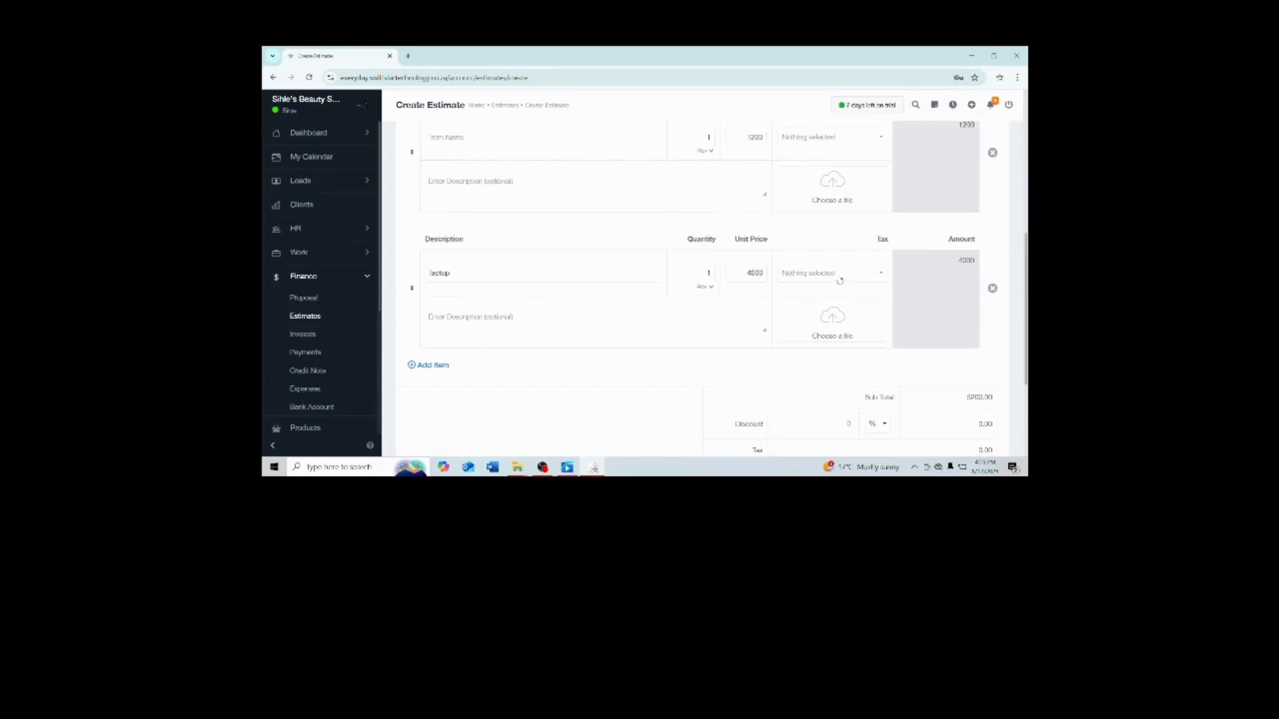
scroll(788, 253, "down", 1)
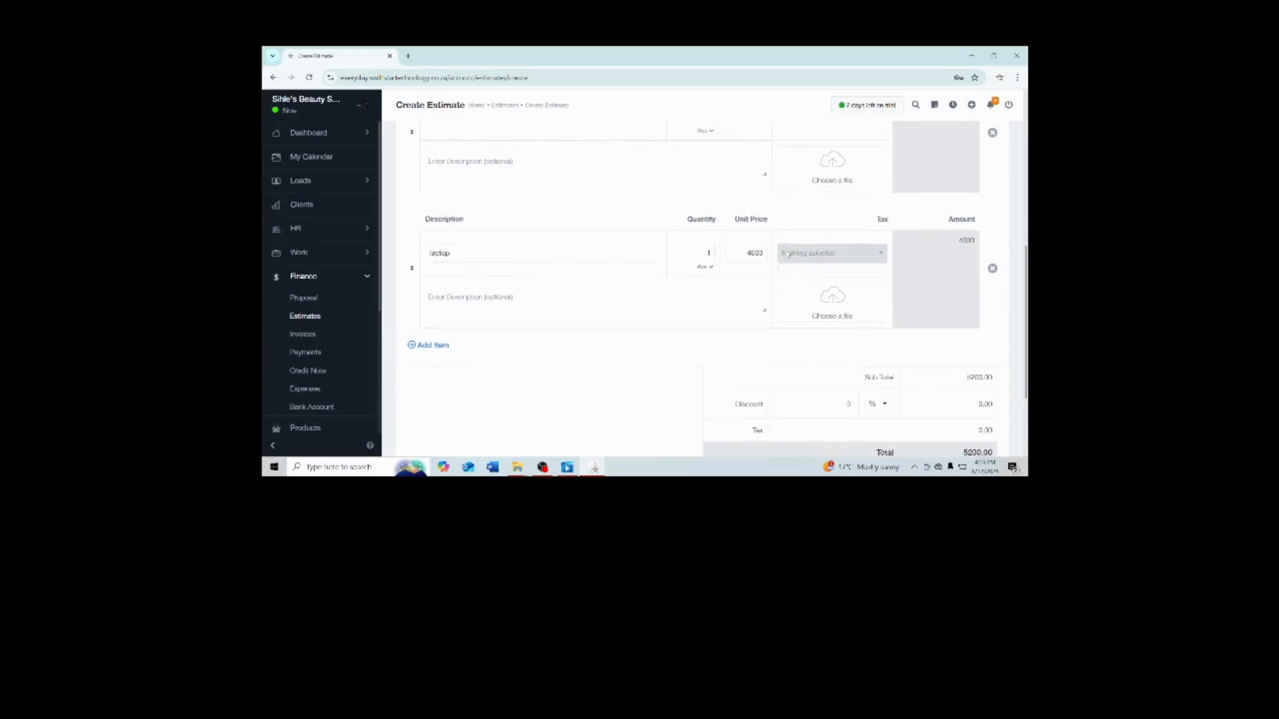
scroll(788, 254, "up", 3)
scroll(788, 254, "up", 3)
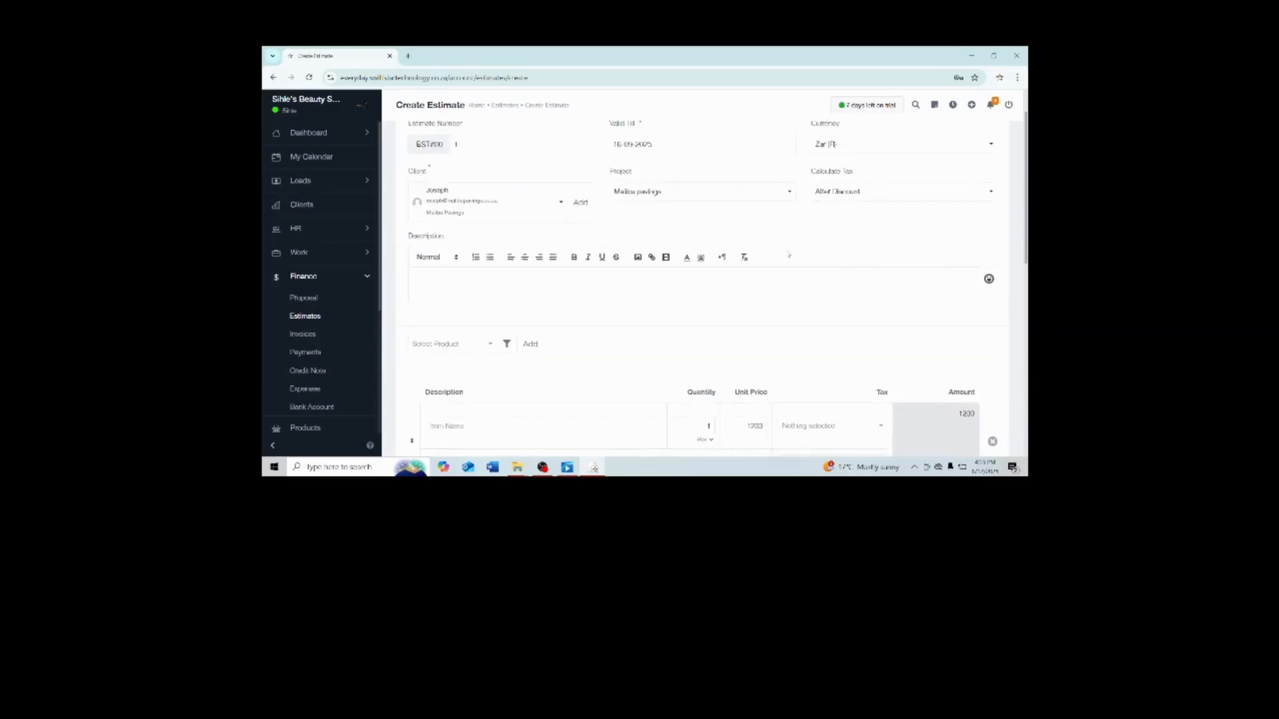
scroll(789, 255, "down", 2)
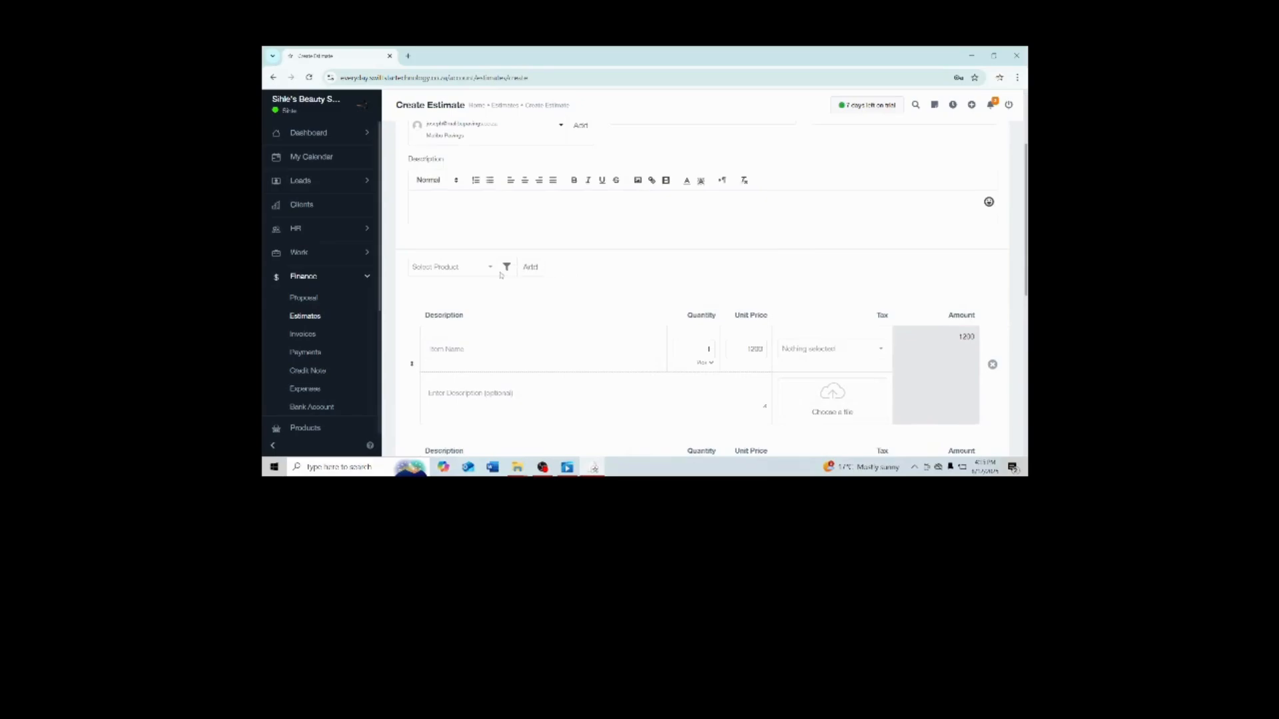
left_click(530, 269)
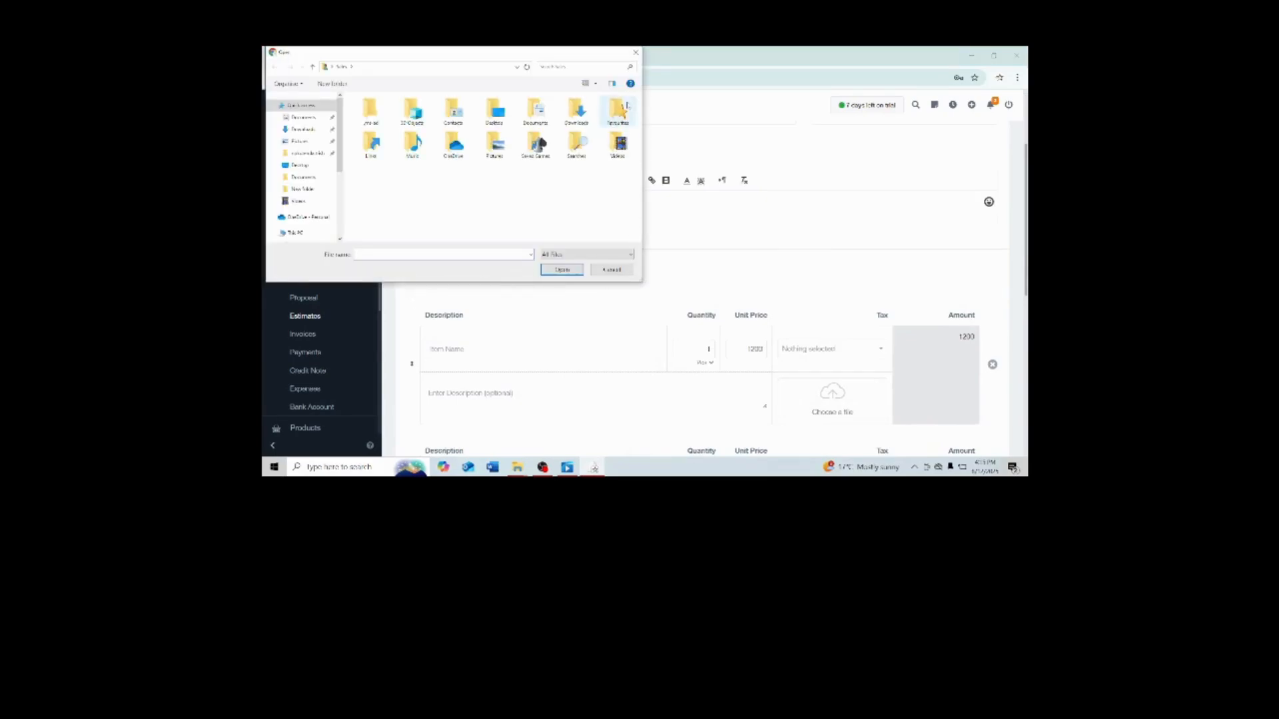
left_click(634, 52)
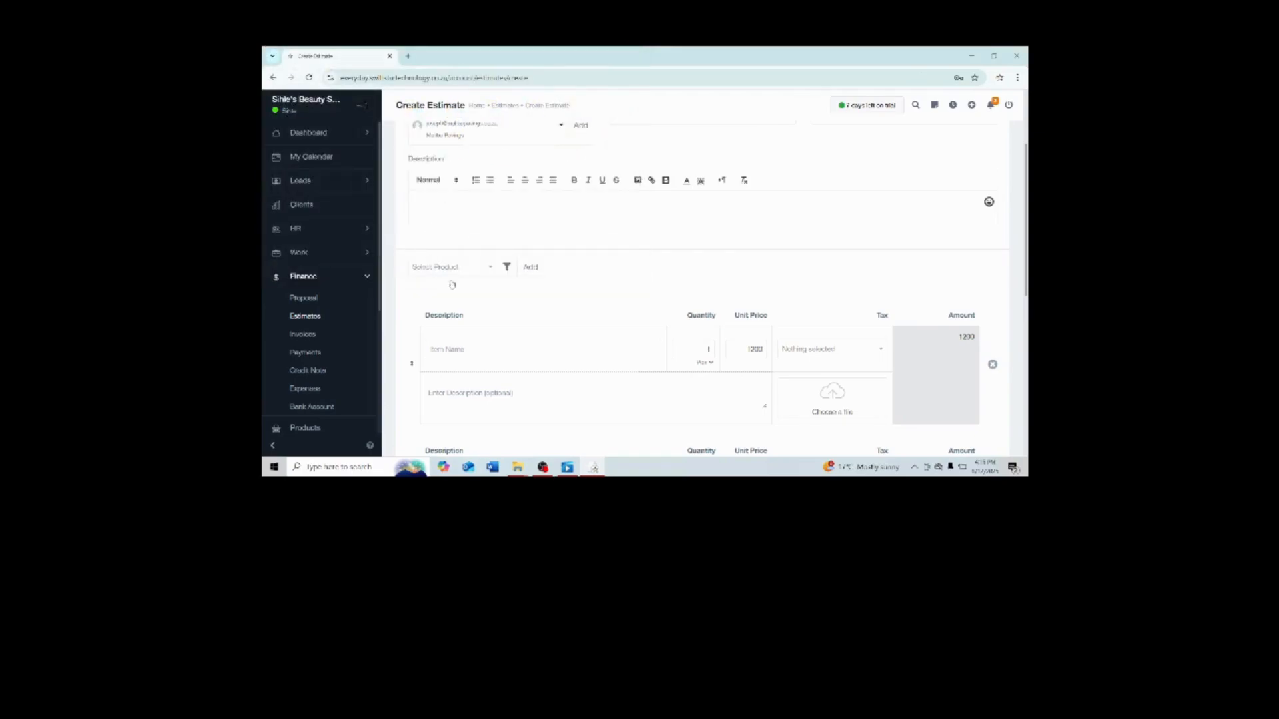
Name the first line item 'wireless' keyboard
left_click(482, 270)
scroll(564, 305, "down", 4)
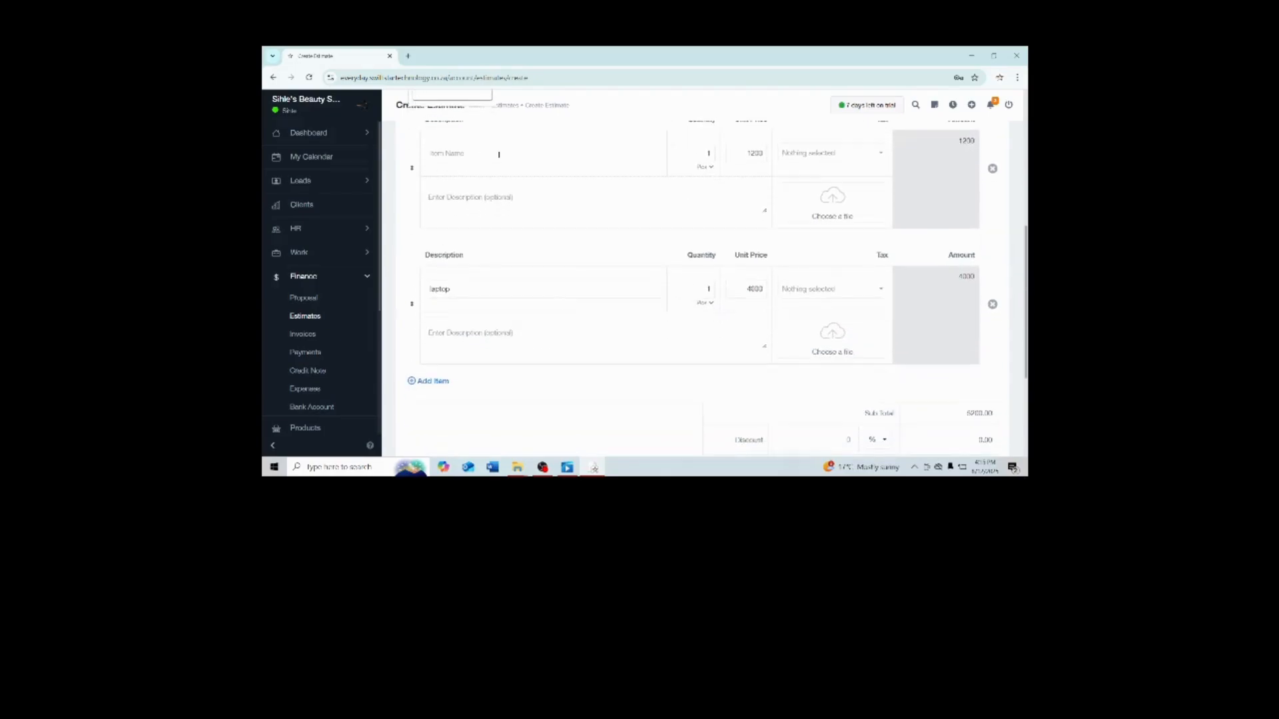
scroll(498, 155, "up", 1)
left_click(497, 182)
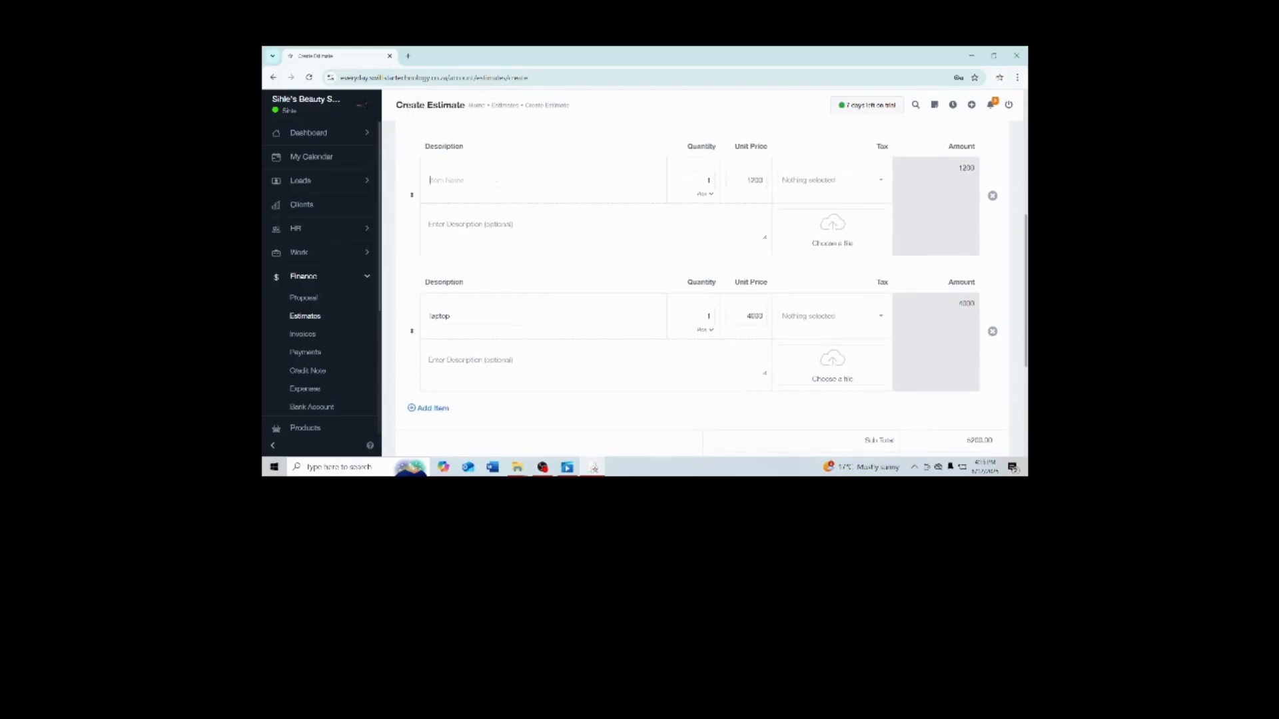
type("wireless keyboard")
scroll(497, 181, "down", 3)
scroll(499, 186, "up", 1)
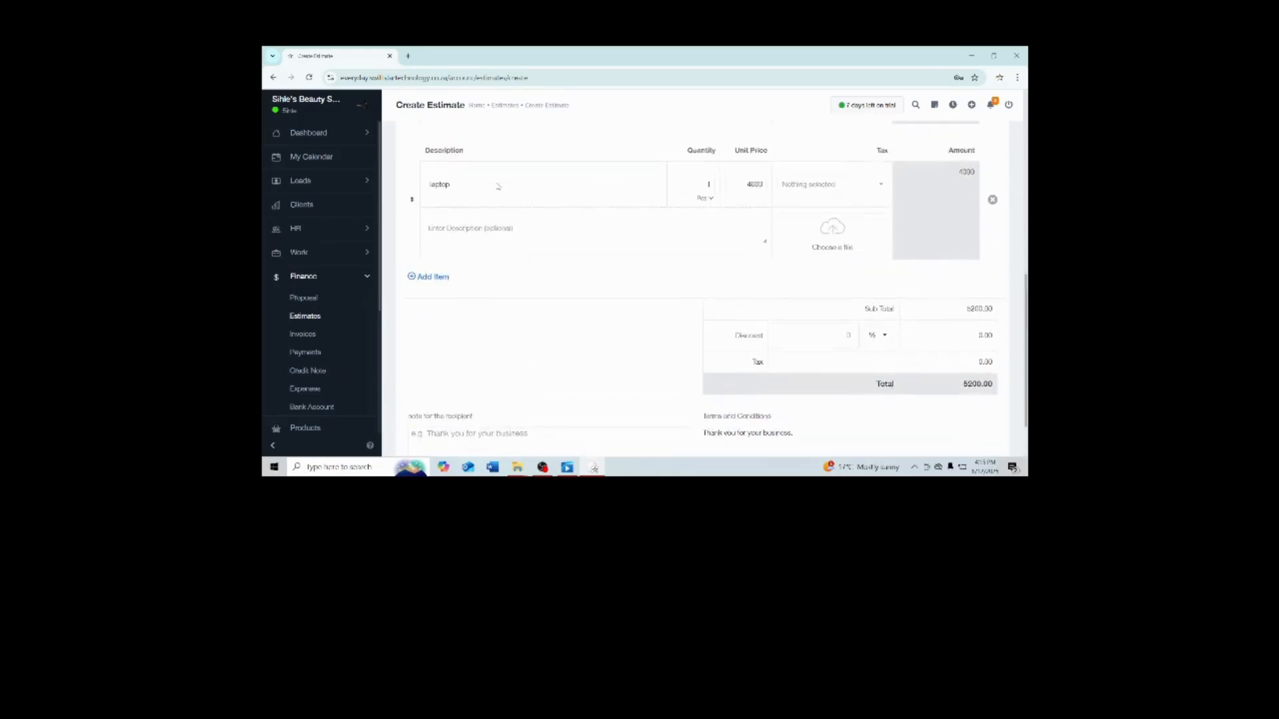
scroll(498, 186, "down", 2)
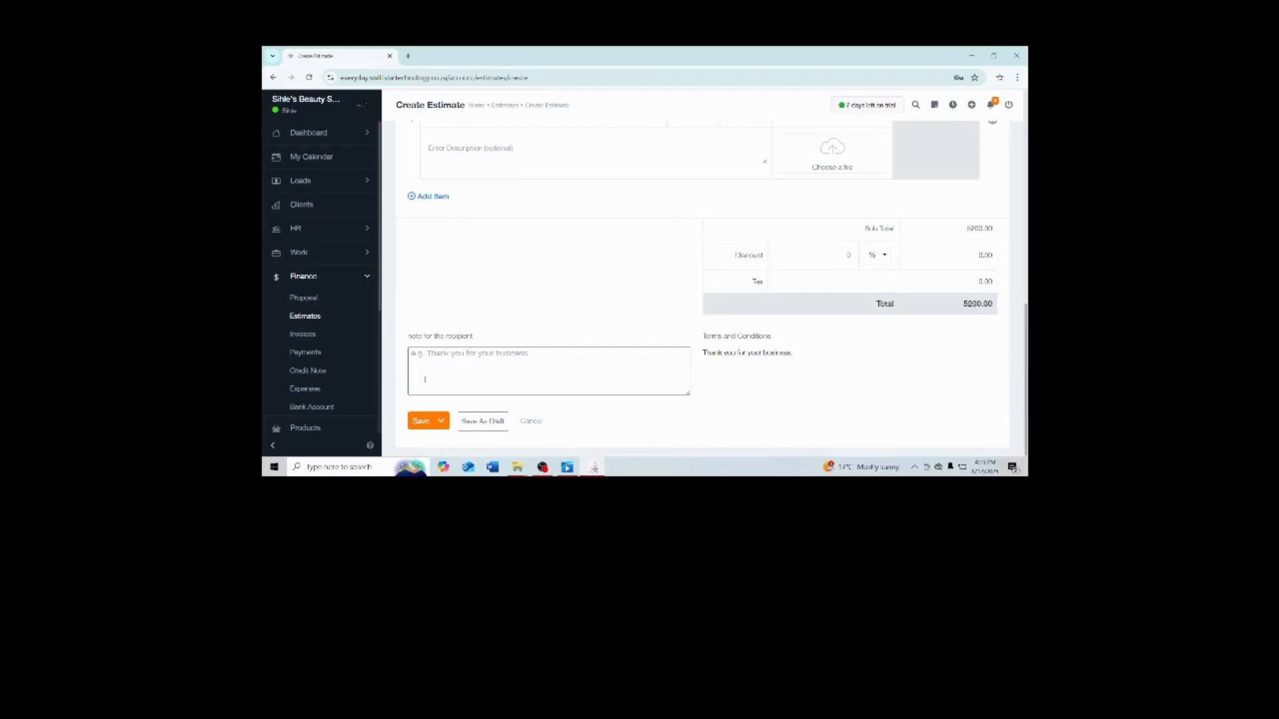
Save the estimate and move to the Payments page
left_click(423, 429)
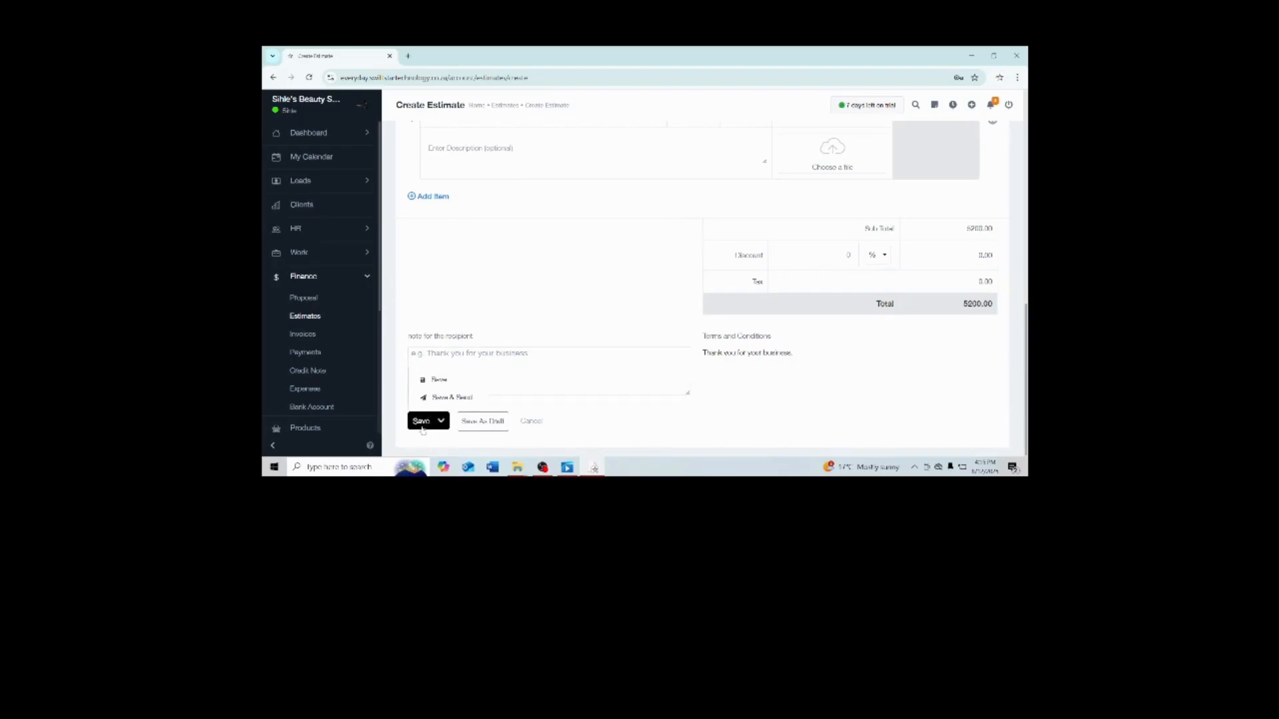
left_click(429, 379)
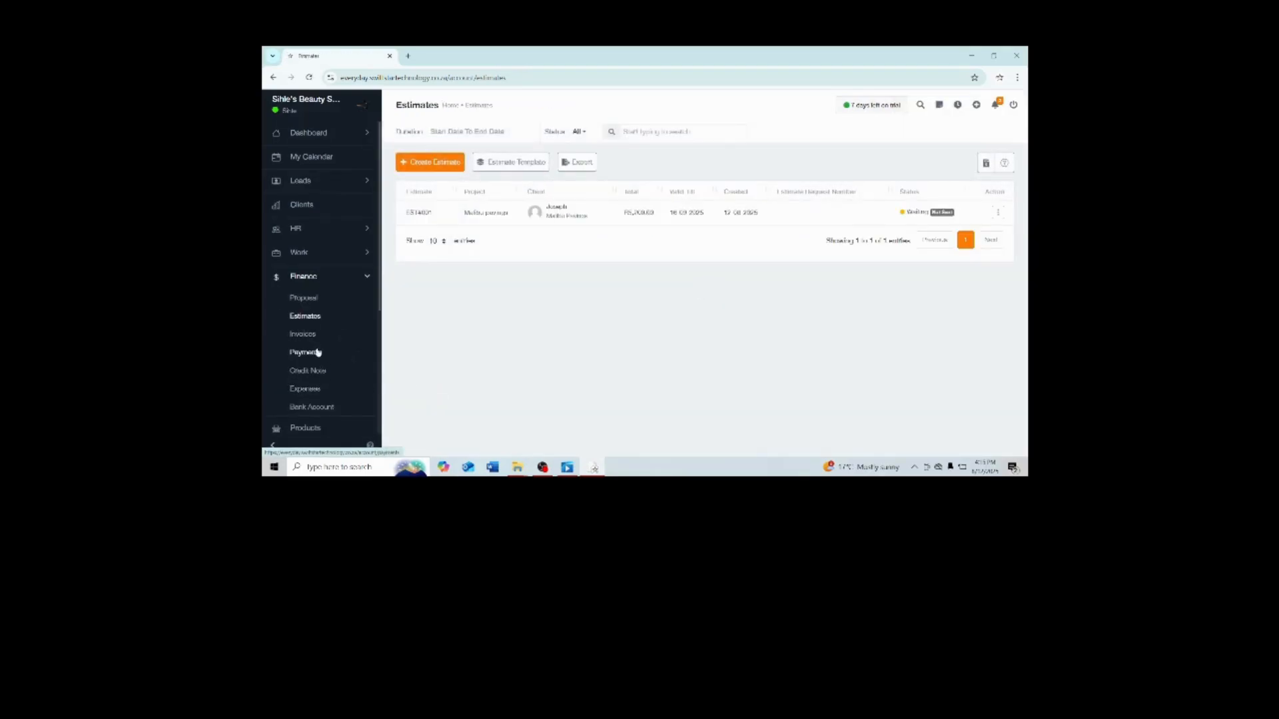
left_click(307, 353)
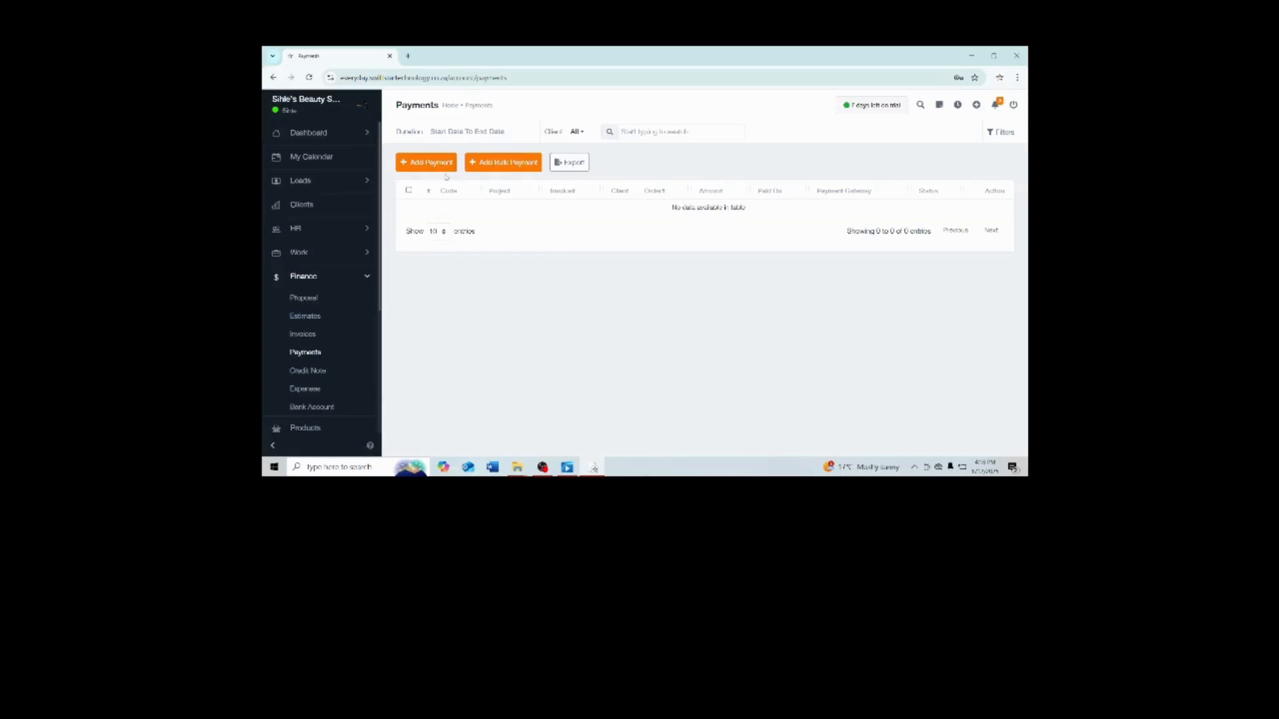
Start a new payment for the Malibu savings project, checking the empty invoice list
left_click(427, 161)
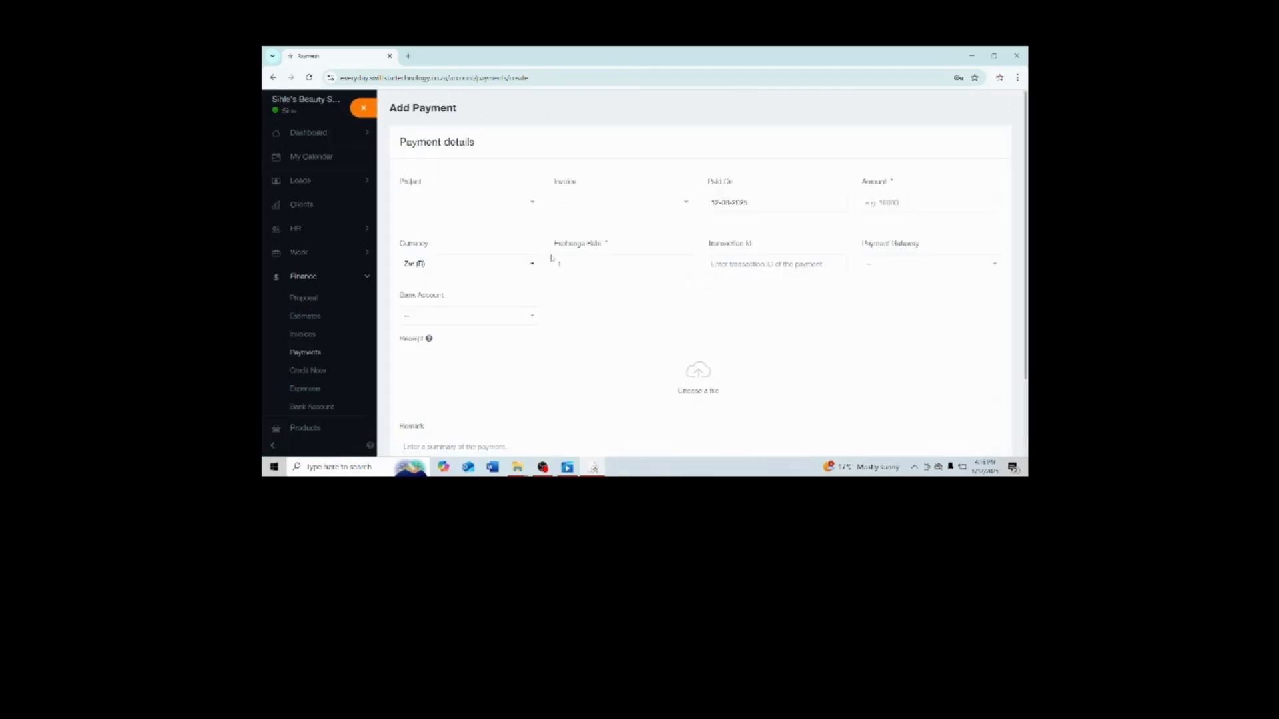
left_click(522, 210)
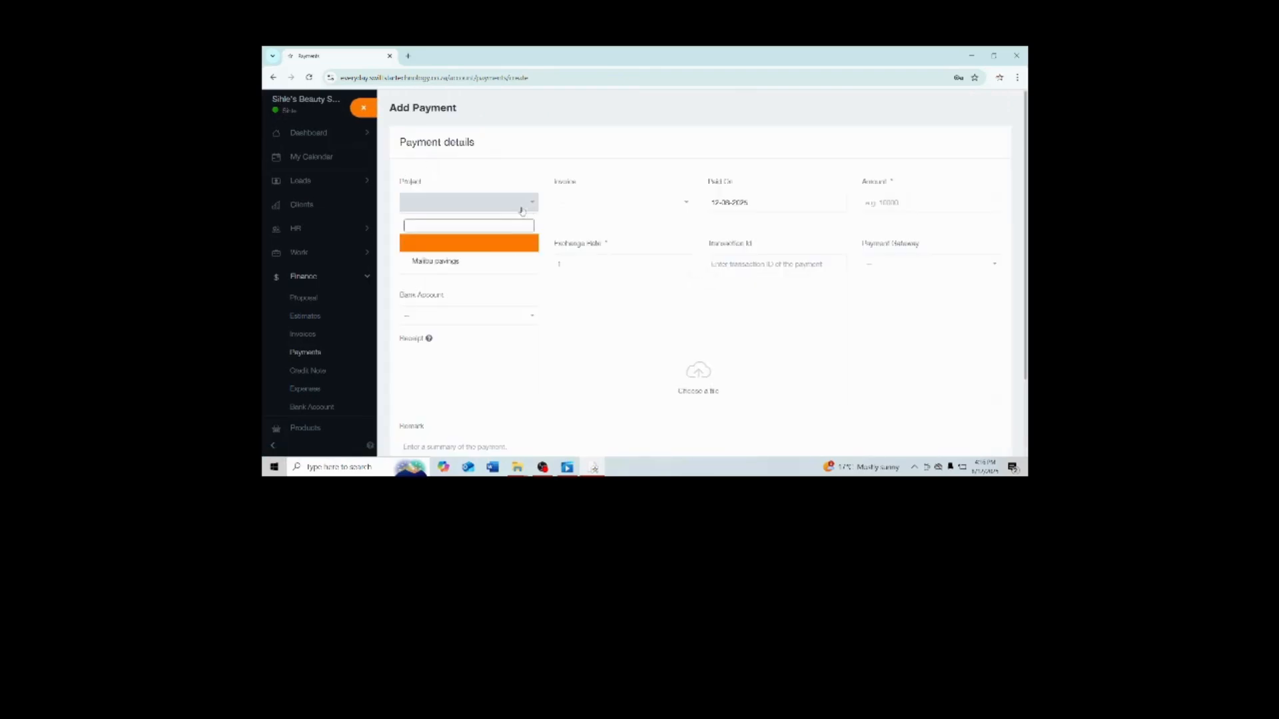
left_click(485, 260)
left_click(687, 205)
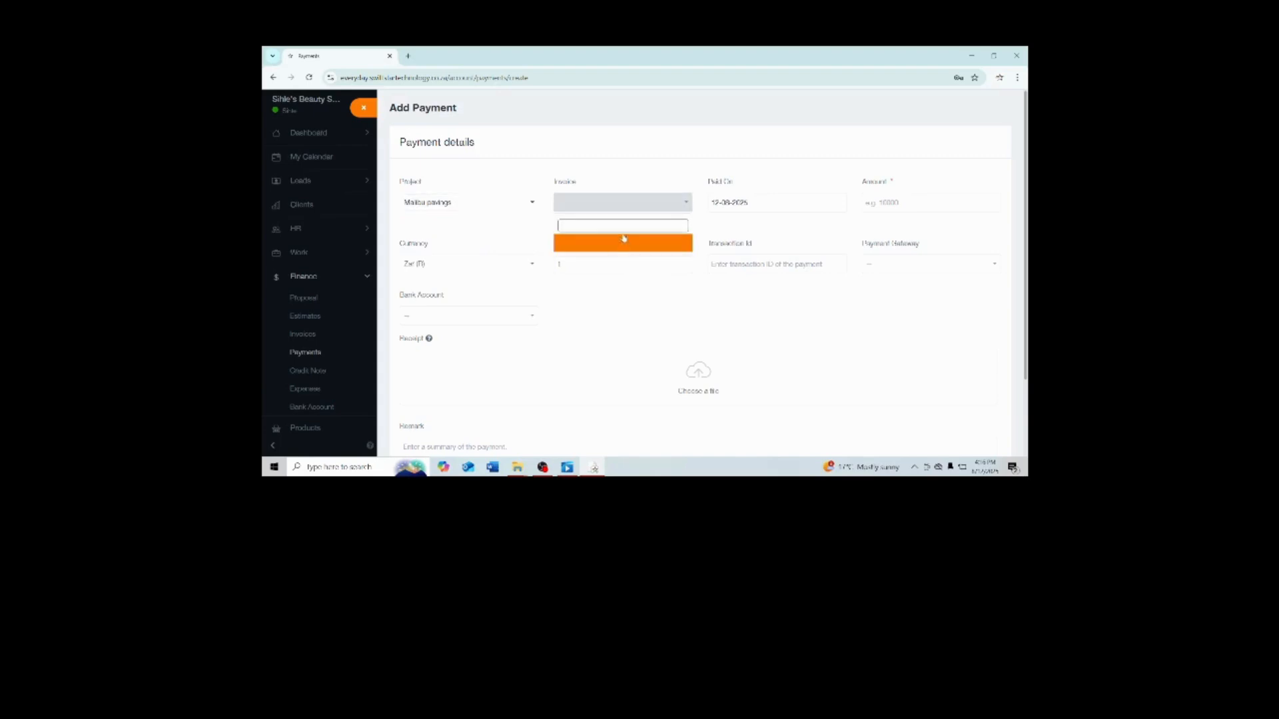
left_click(594, 265)
left_click(606, 201)
Enter an amount of 12000 and try saving the payment
left_click(900, 207)
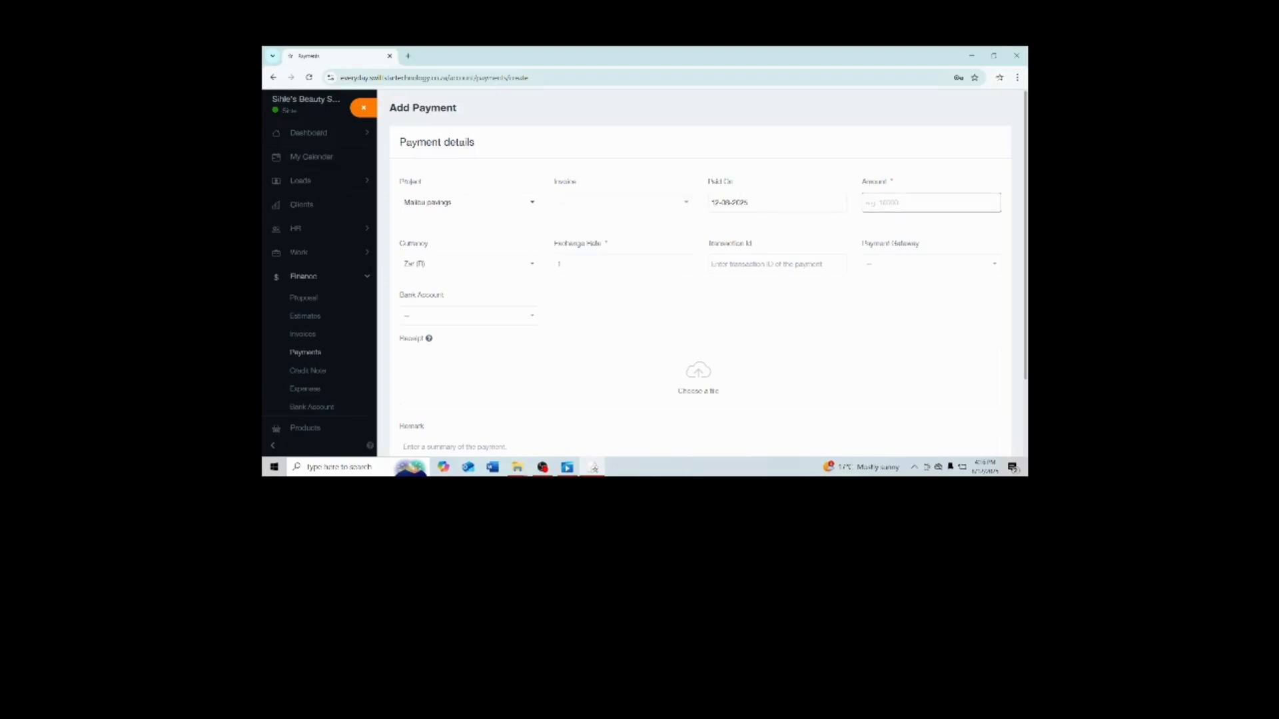
type("1200")
type("000")
scroll(555, 333, "down", 3)
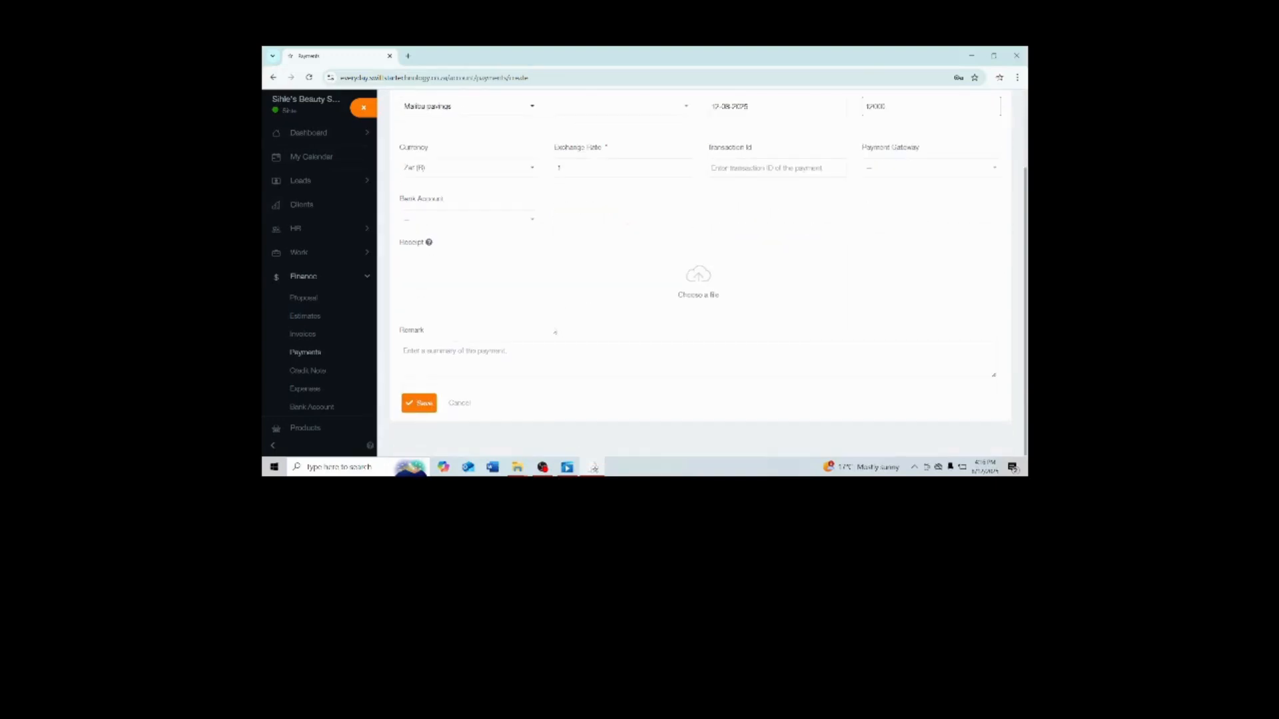
scroll(555, 330, "up", 3)
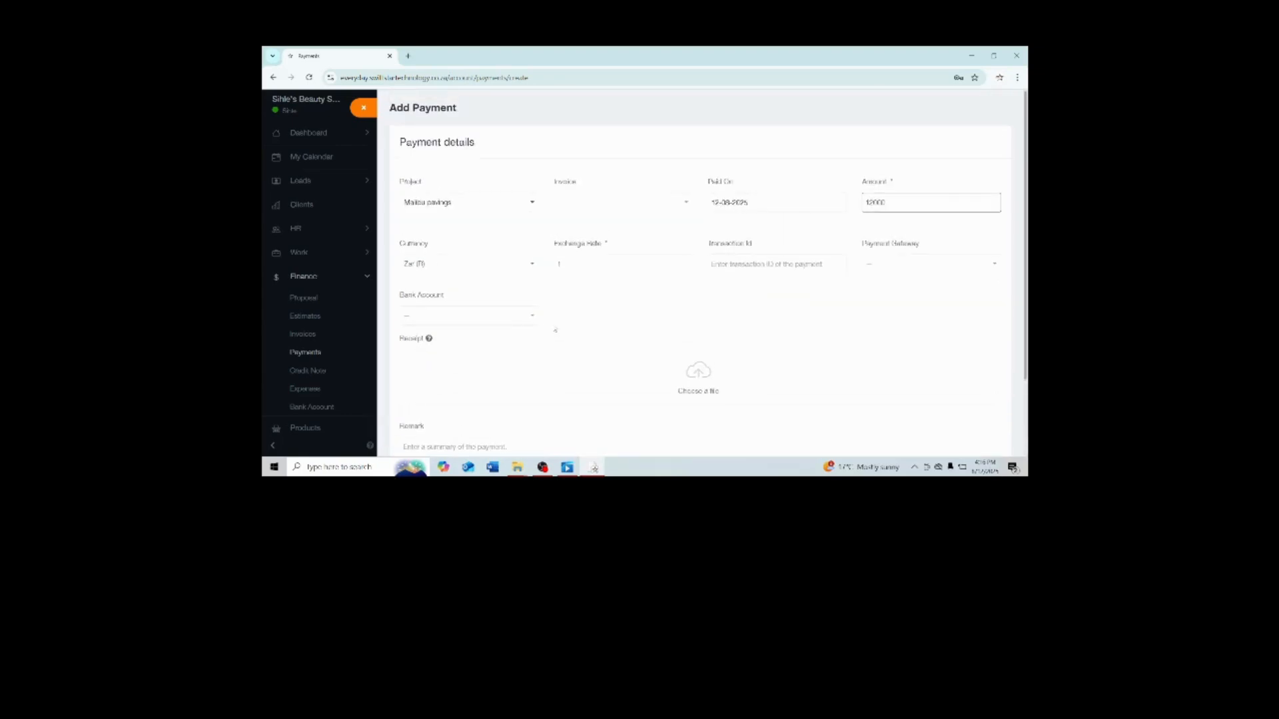
scroll(466, 346, "down", 3)
left_click(422, 363)
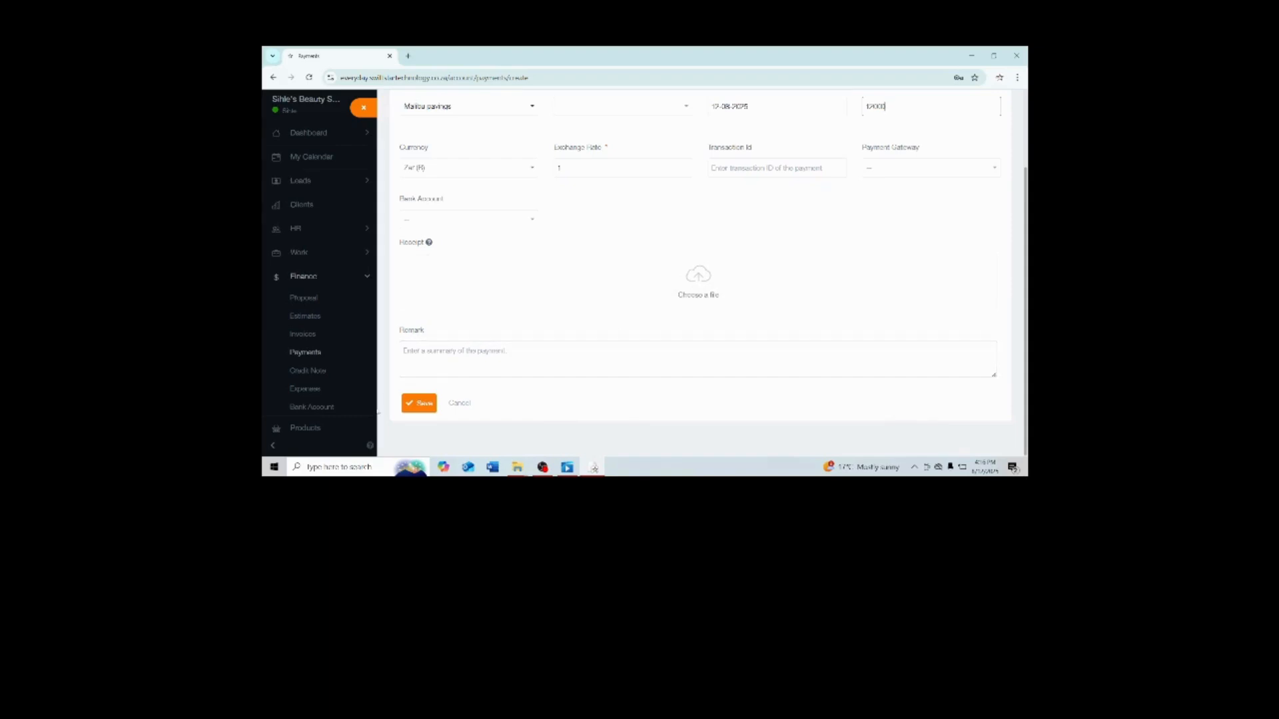
left_click(423, 404)
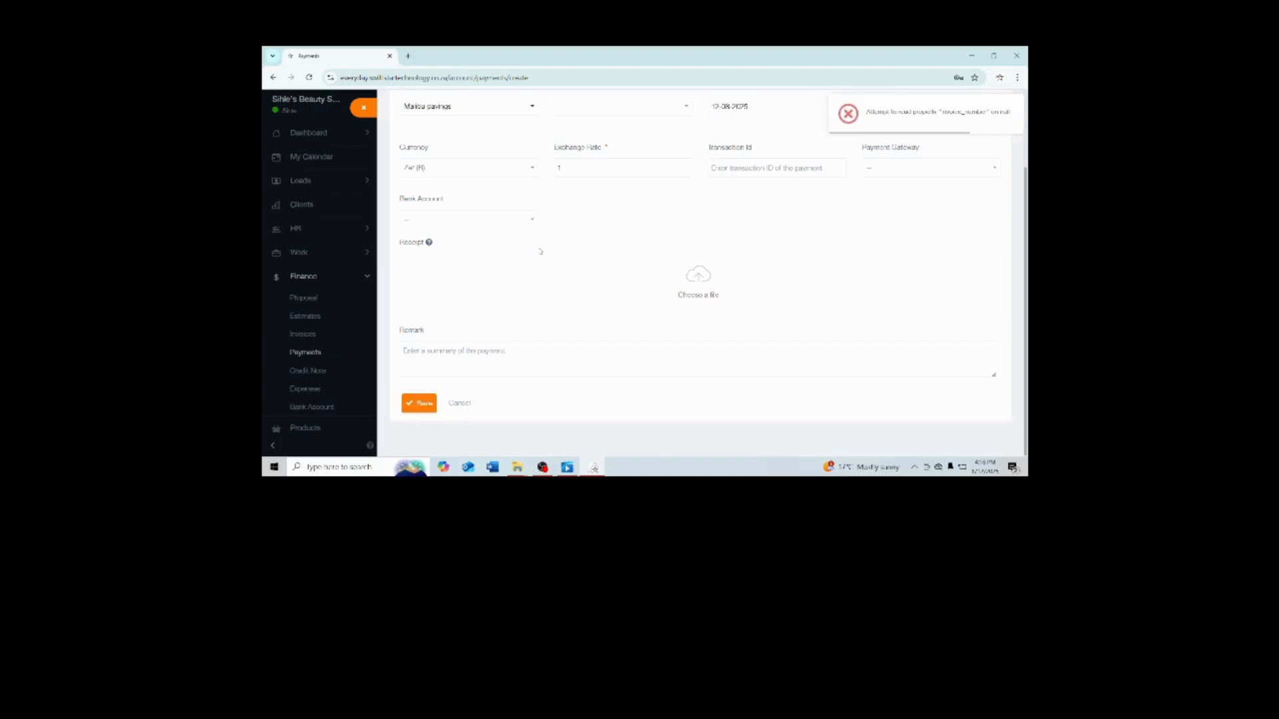
scroll(651, 193, "up", 2)
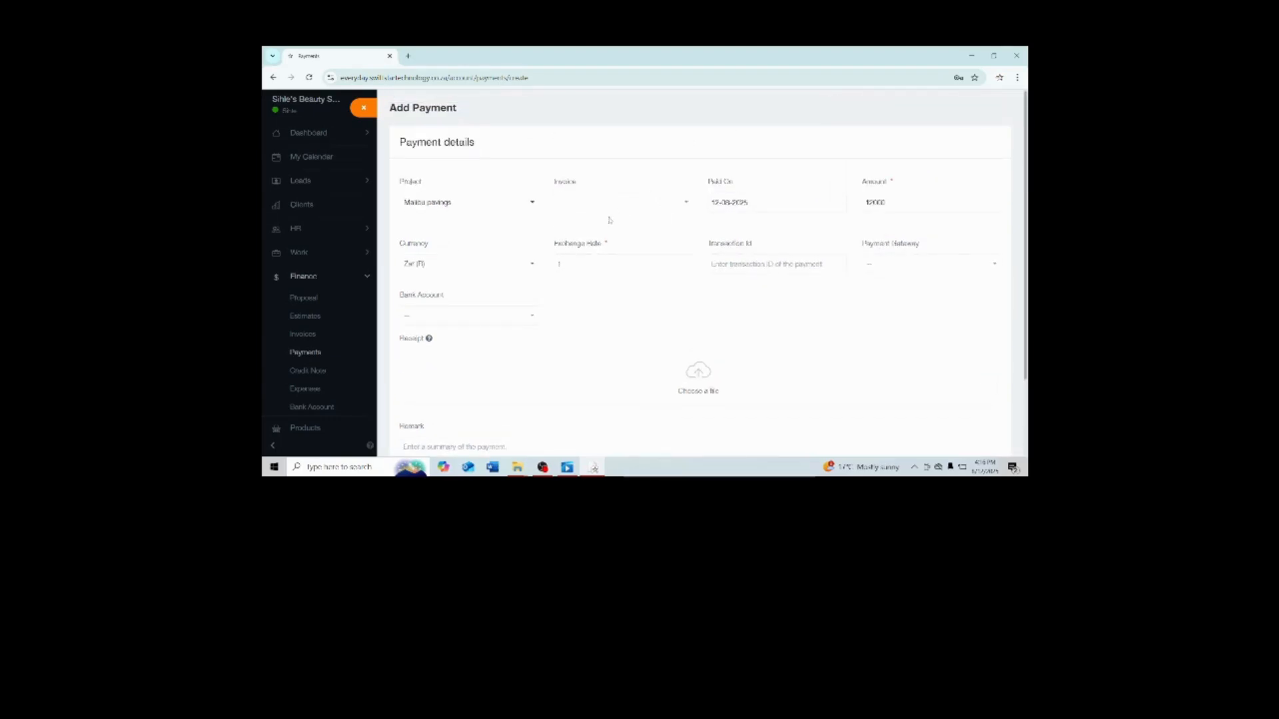
Search the payment's Invoice dropdown for '1', 'n' and 'josepj' without choosing any invoice
left_click(653, 208)
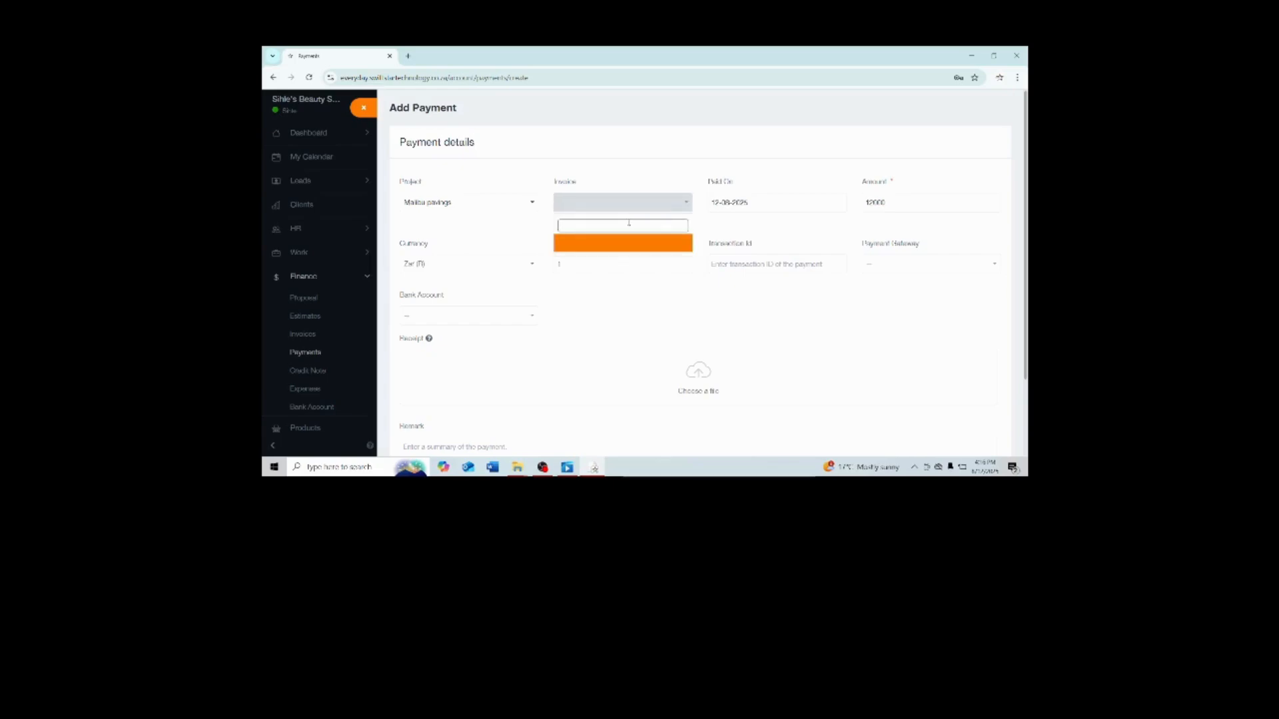
type("1")
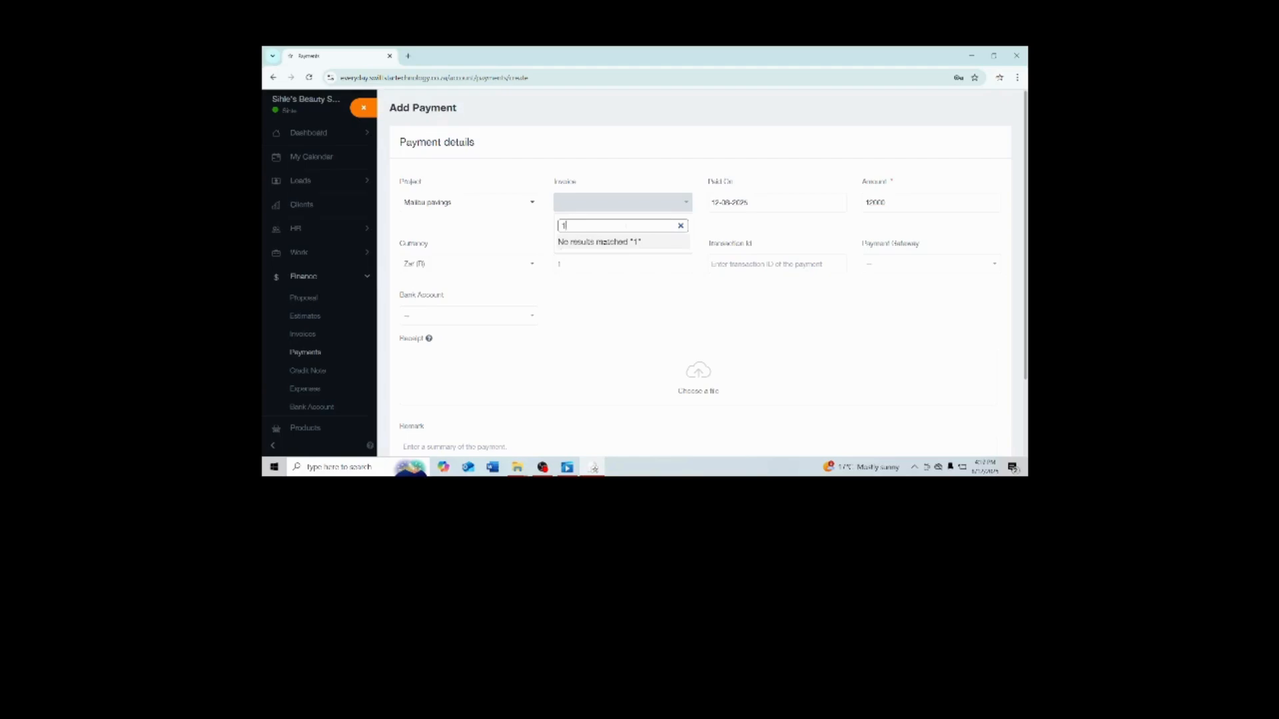
key("BackSpace")
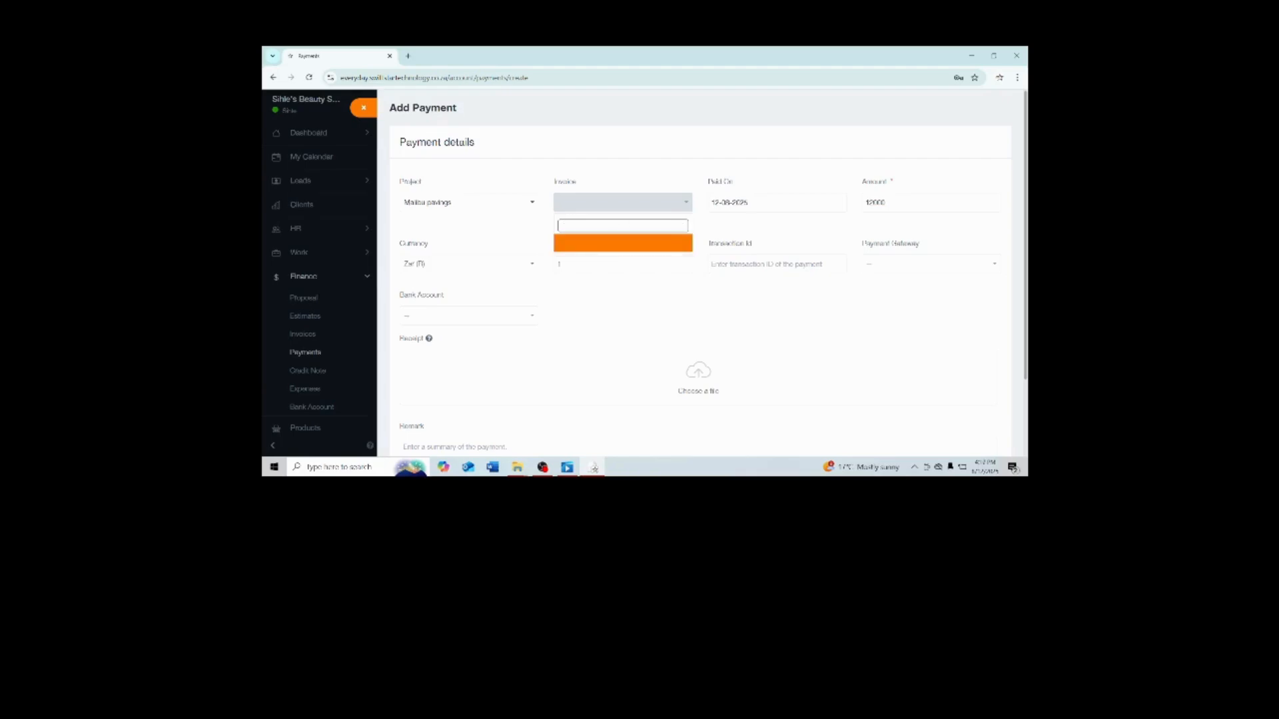
key("Escape")
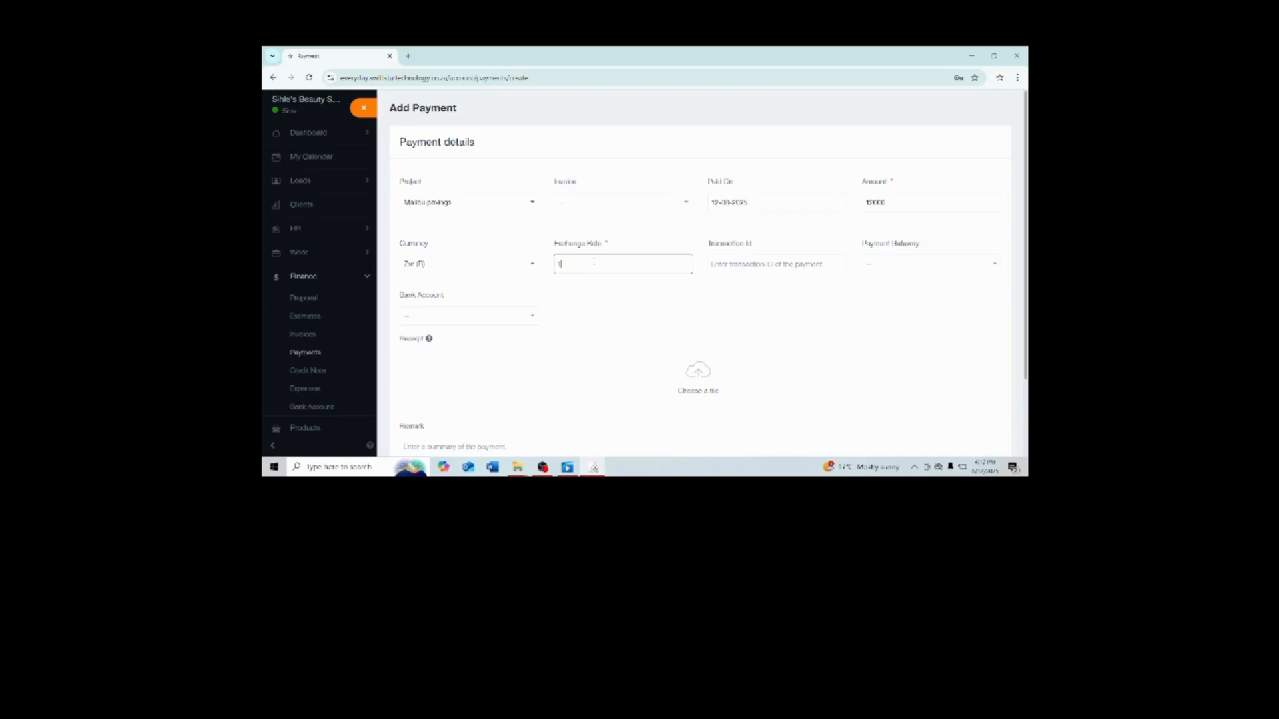
left_click(678, 205)
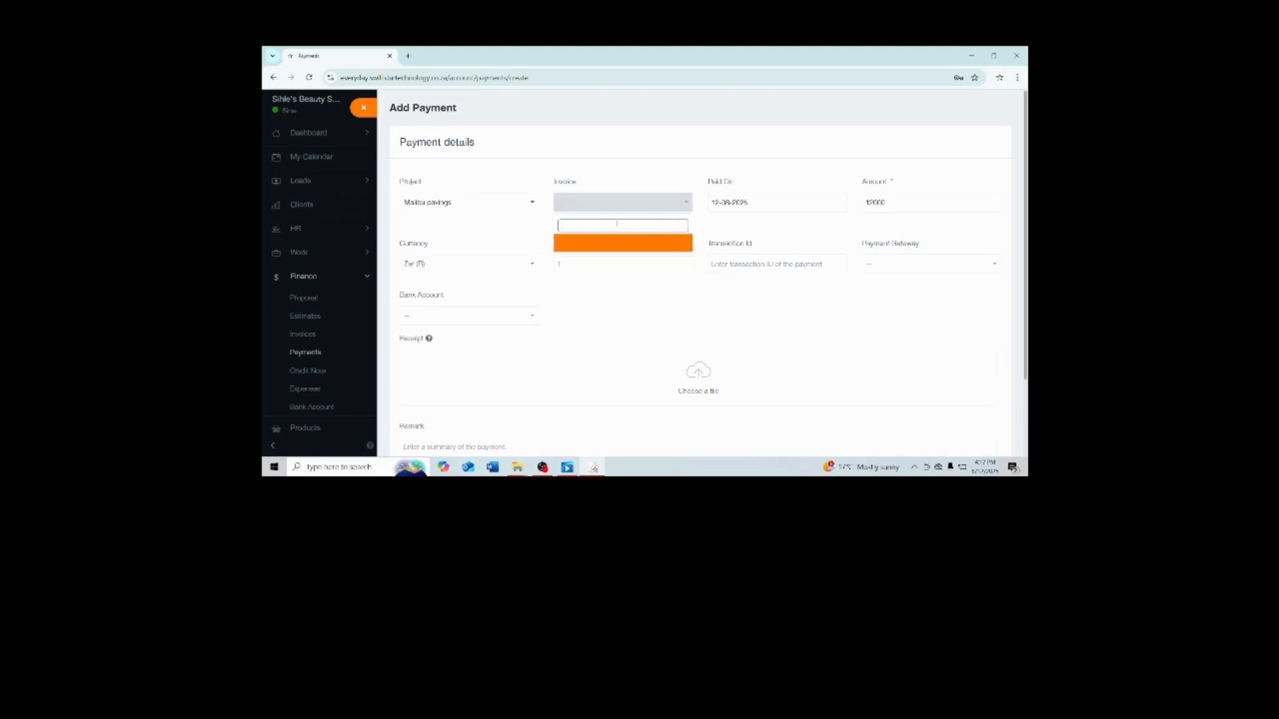
type("nj")
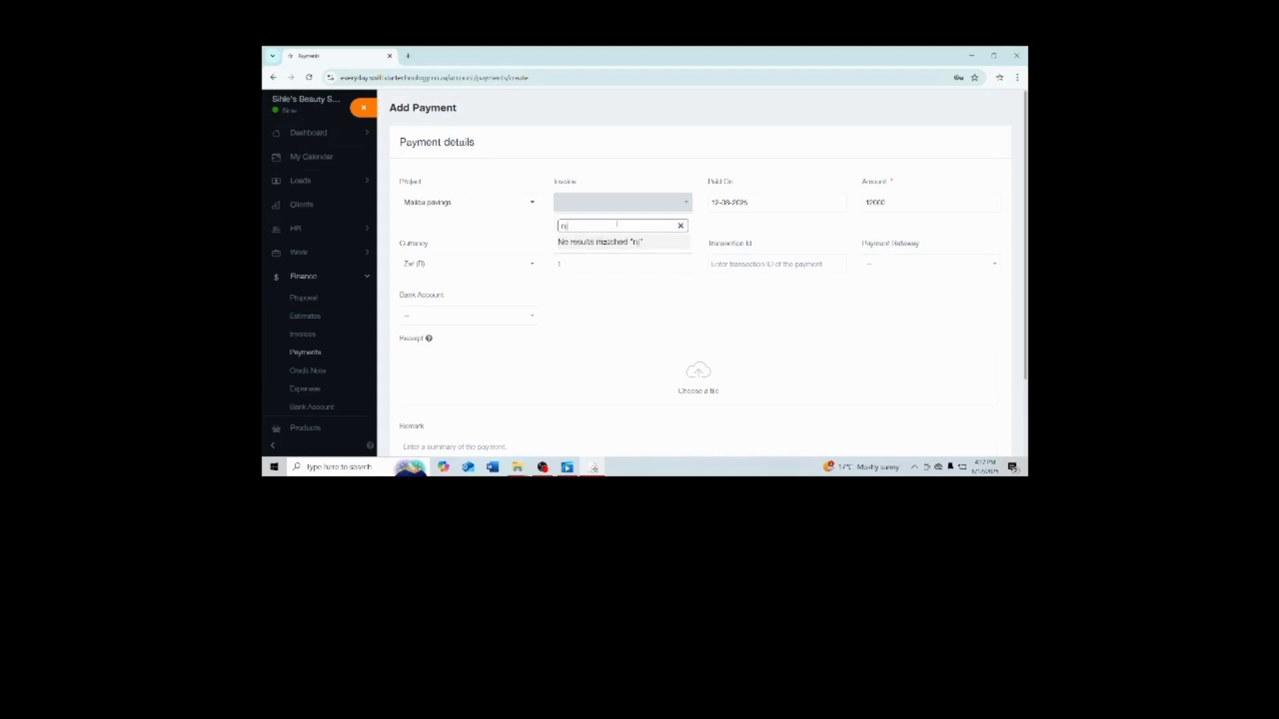
key("BackSpace")
key("BackSpace")
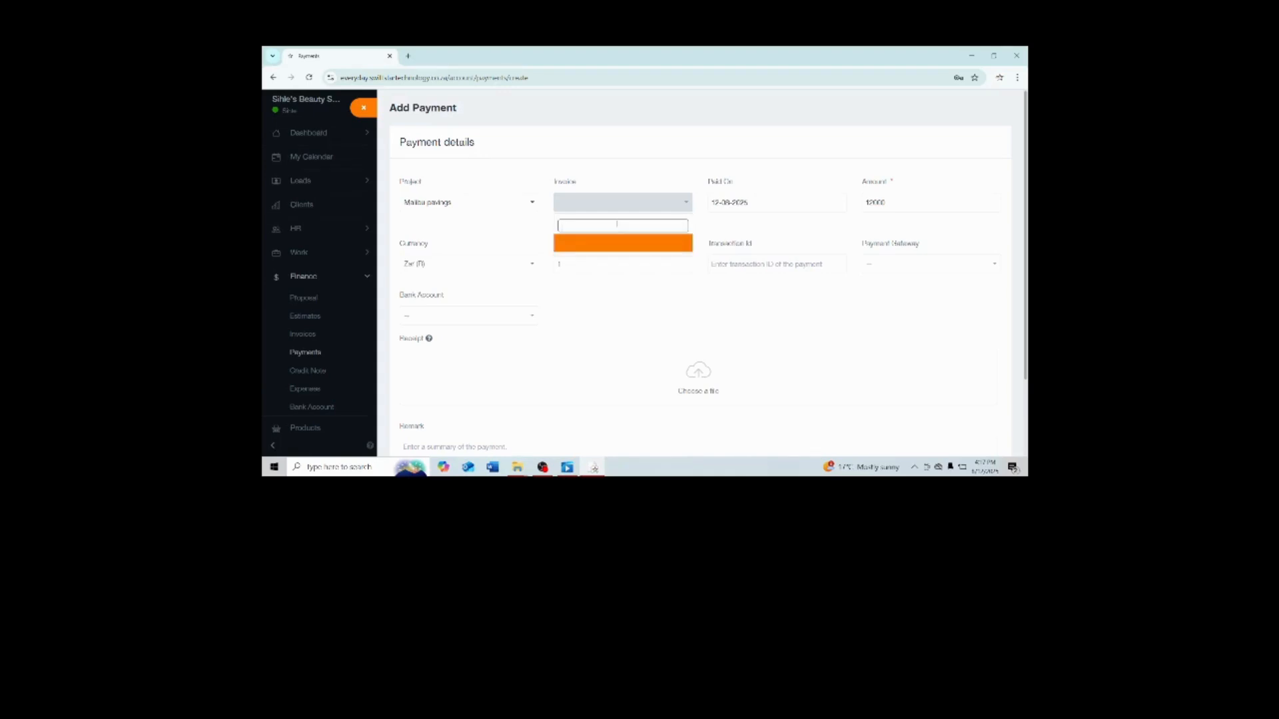
type("josepj")
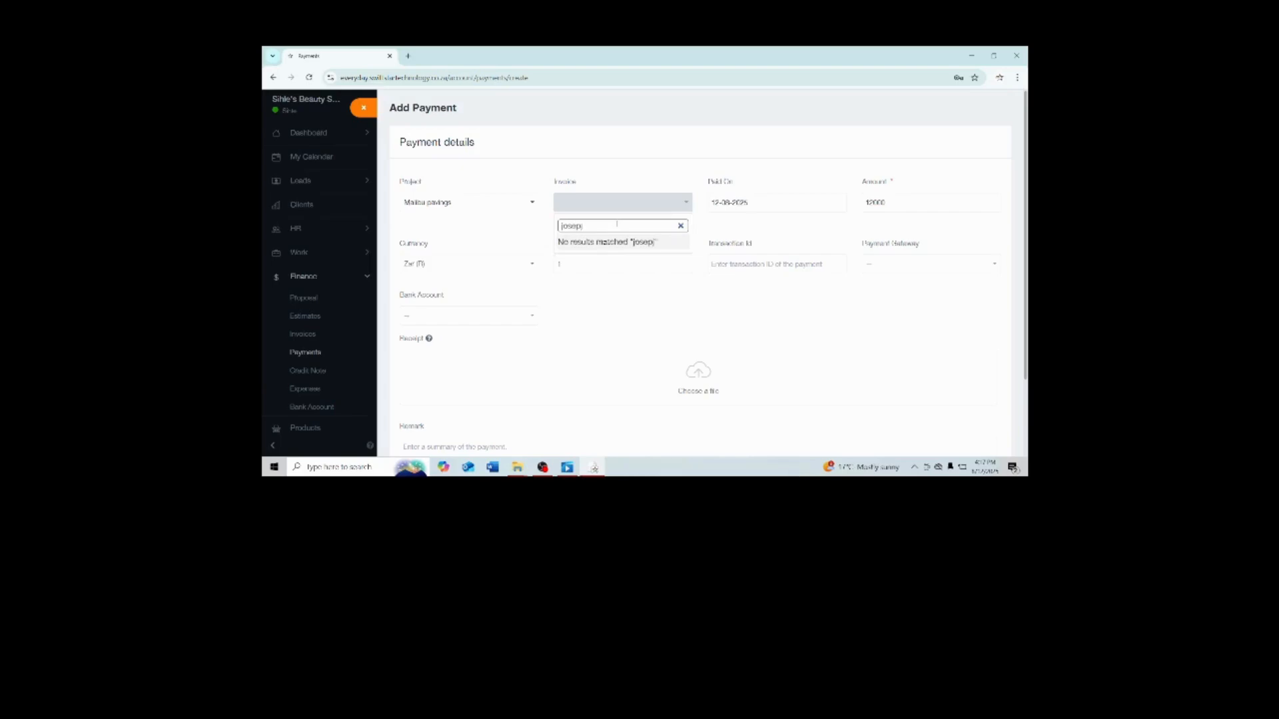
key("ctrl+a")
left_click(561, 264)
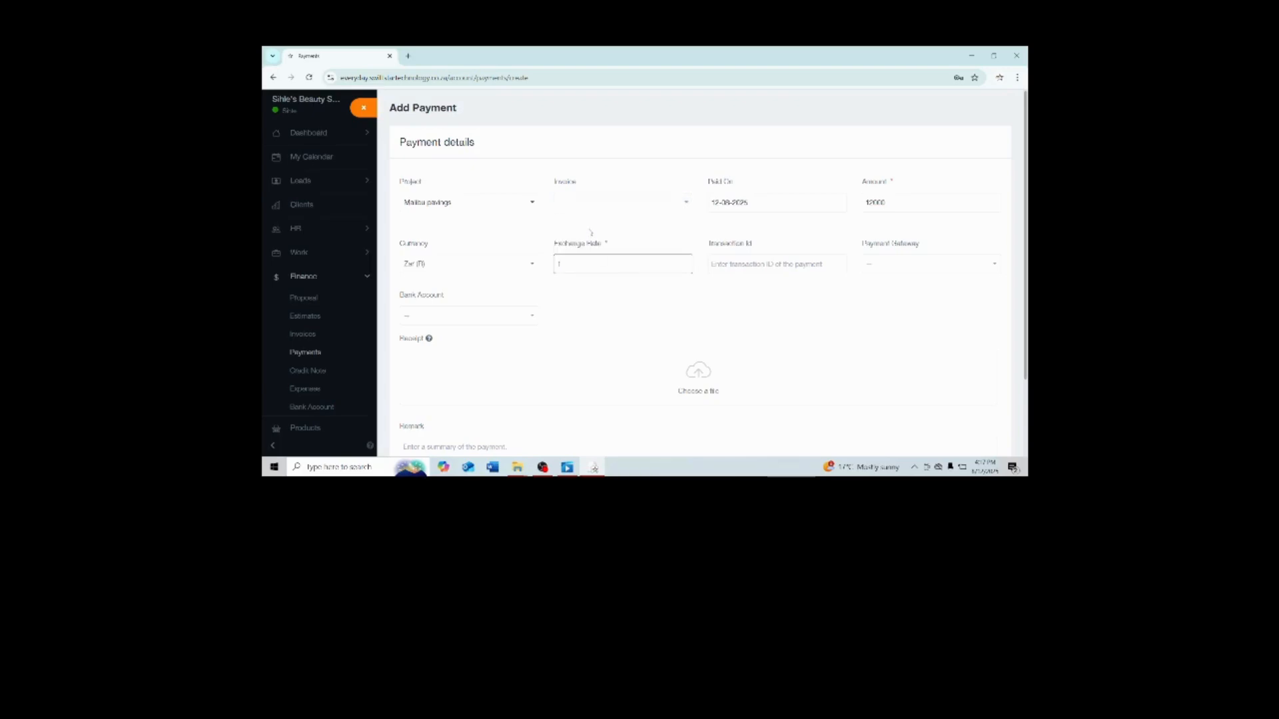
Search the Invoice list for '2' and close it when nothing matches
scroll(655, 261, "down", 2)
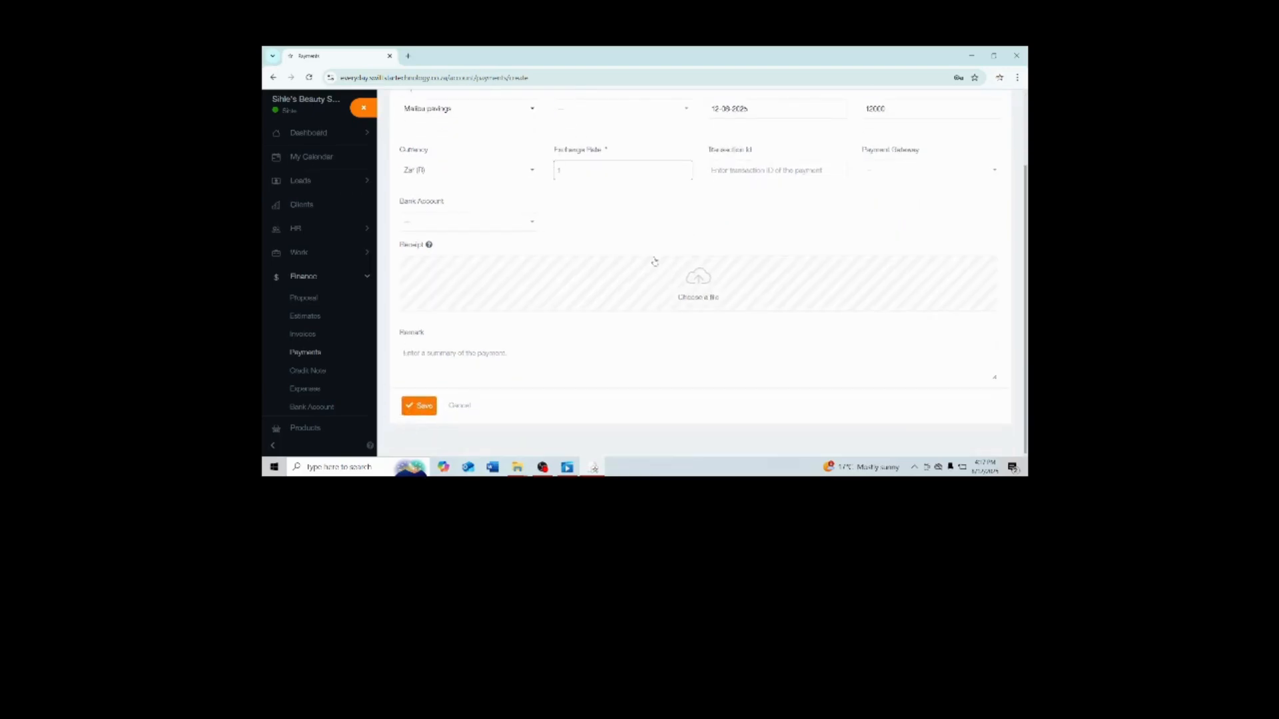
scroll(655, 262, "up", 2)
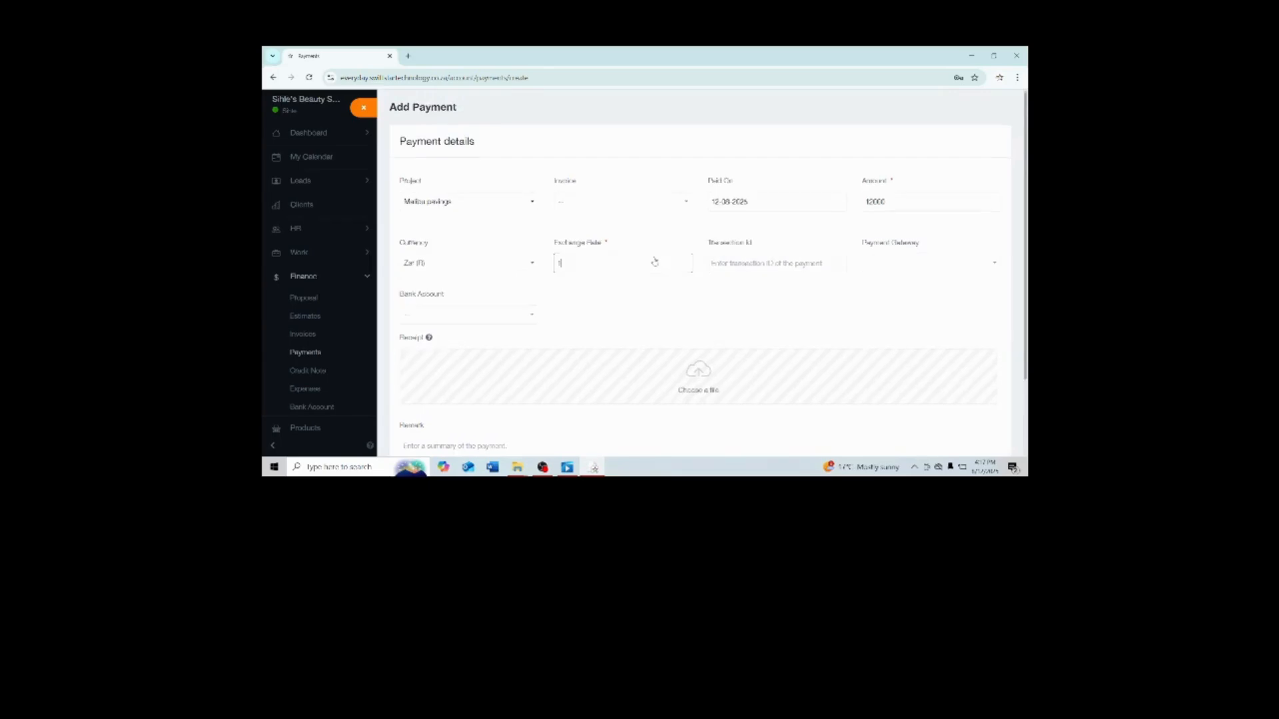
scroll(655, 261, "down", 2)
scroll(655, 262, "up", 2)
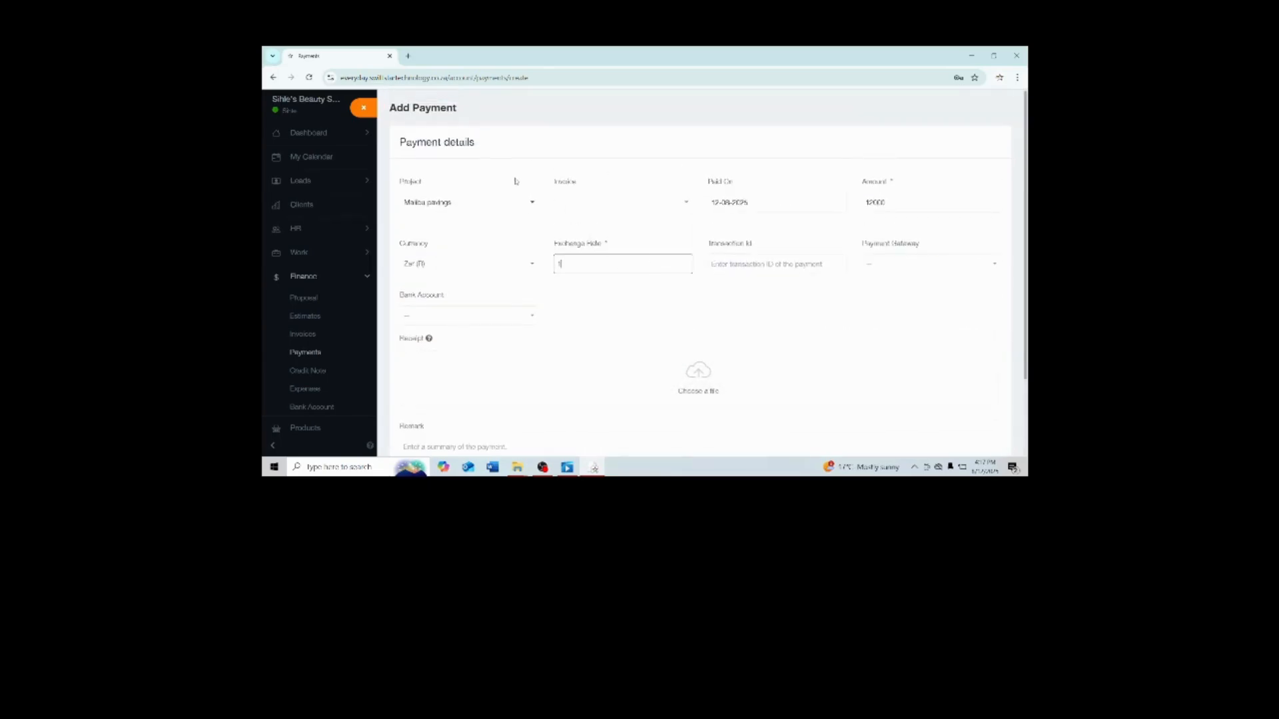
left_click(572, 207)
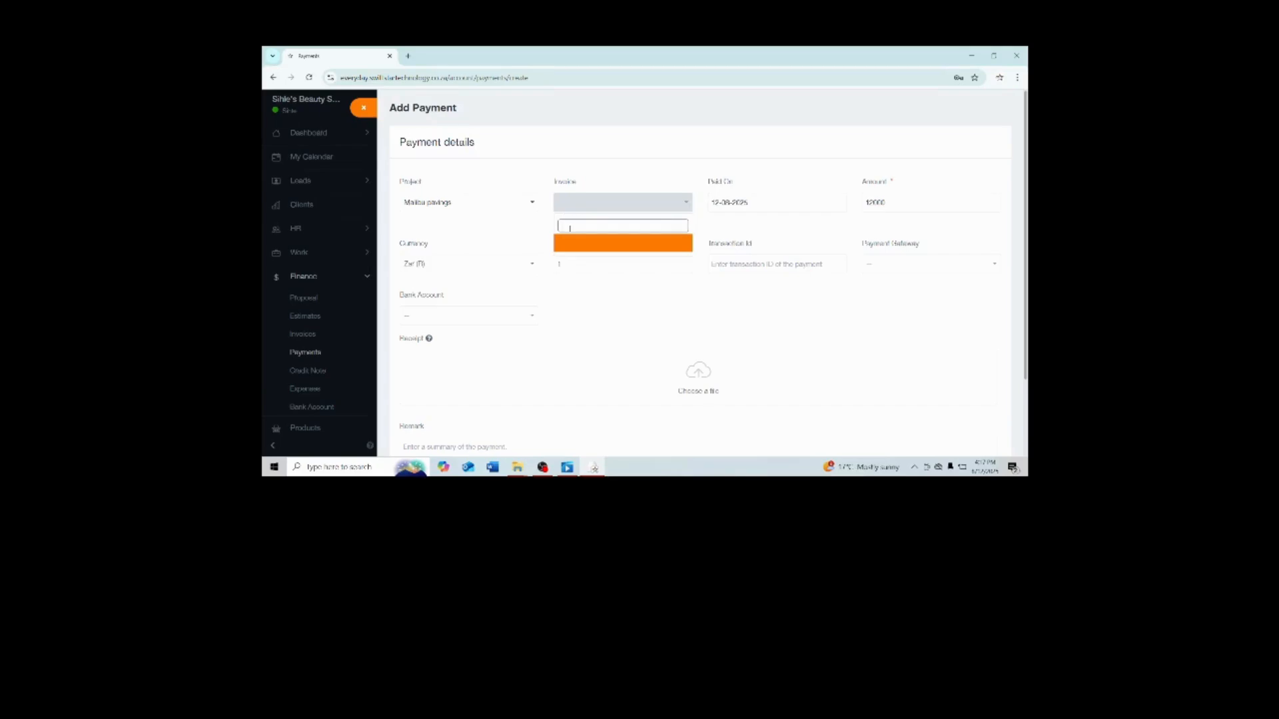
type("2")
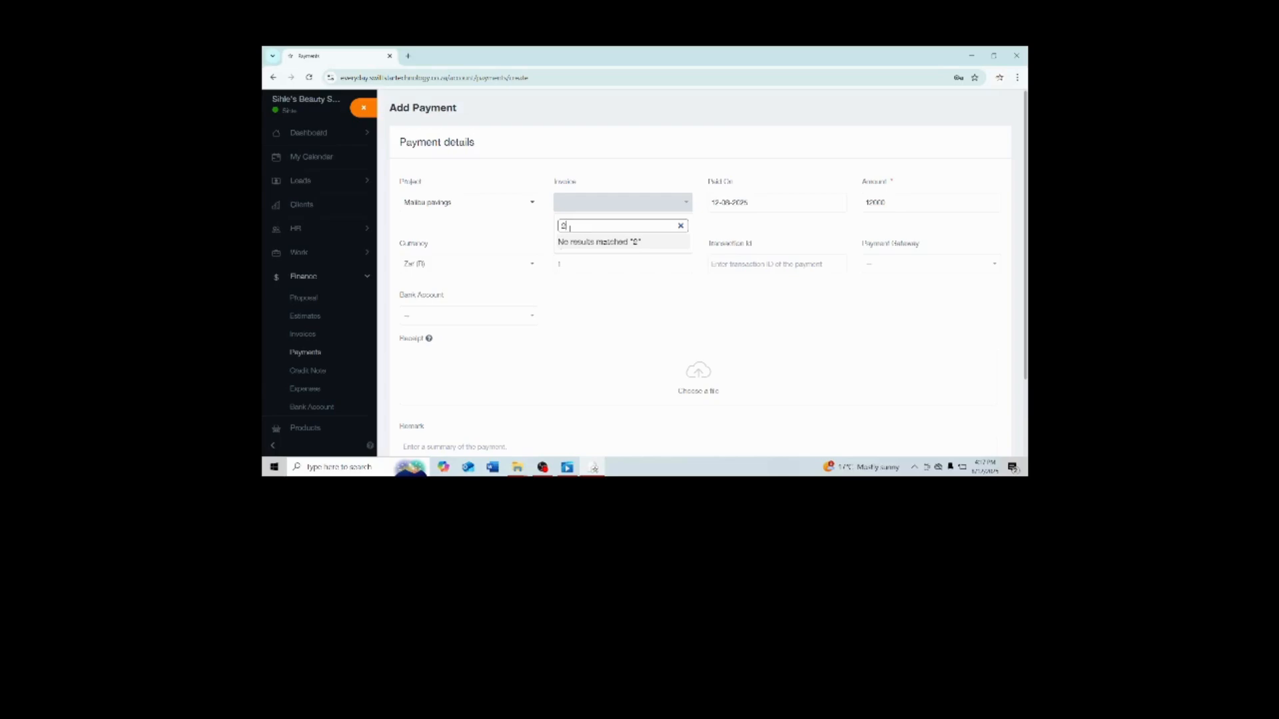
left_click(597, 305)
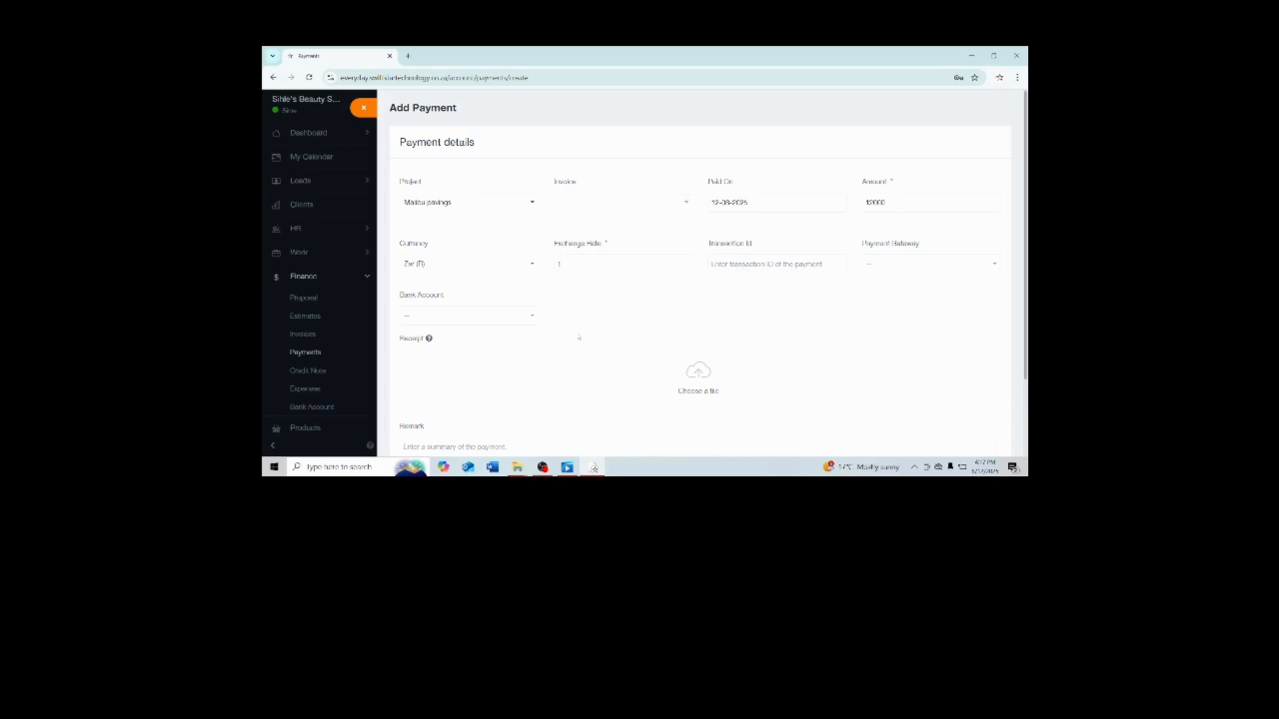
Try saving the payment twice, adjusting the exchange rate, then discard the Add Payment form
scroll(579, 337, "down", 2)
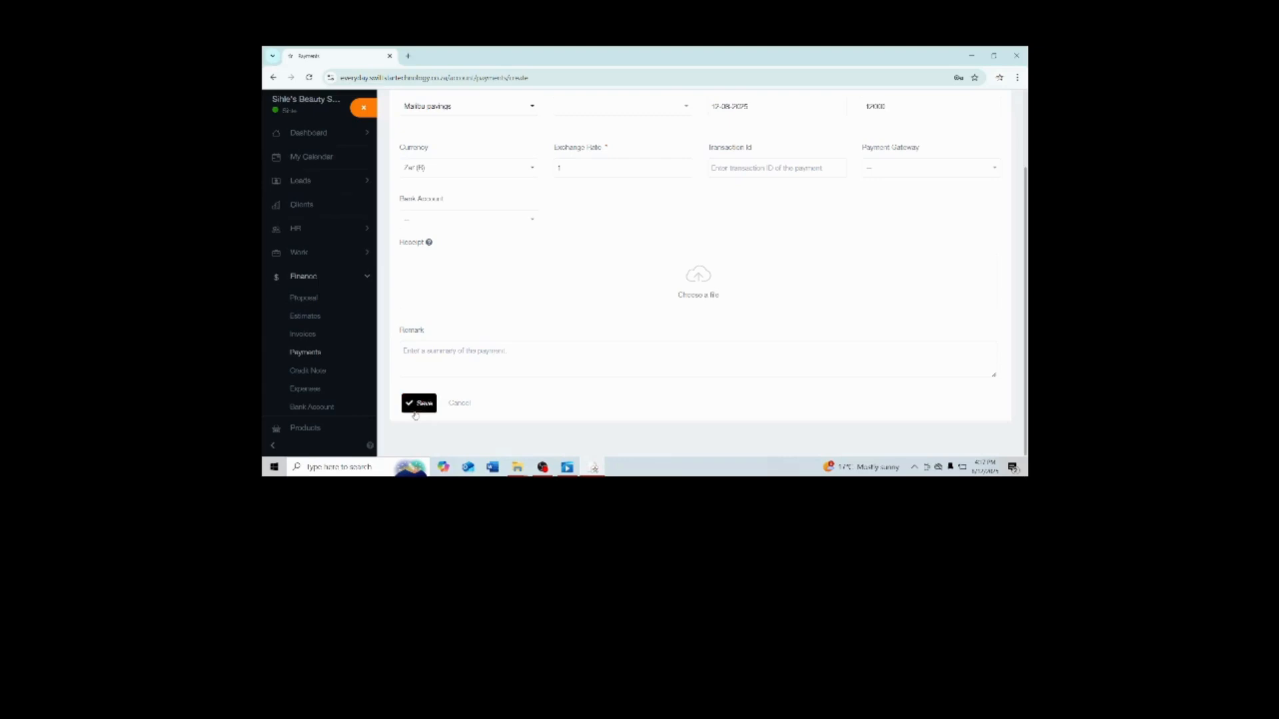
left_click(417, 405)
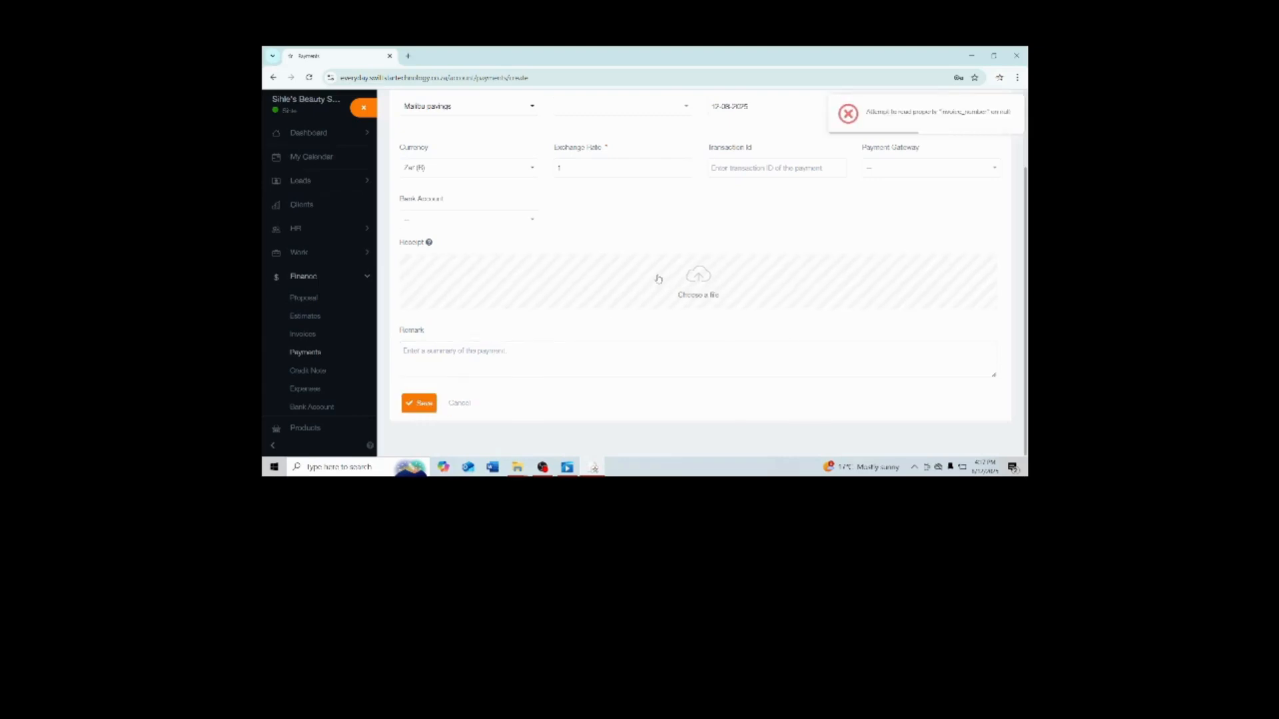
scroll(791, 172, "up", 2)
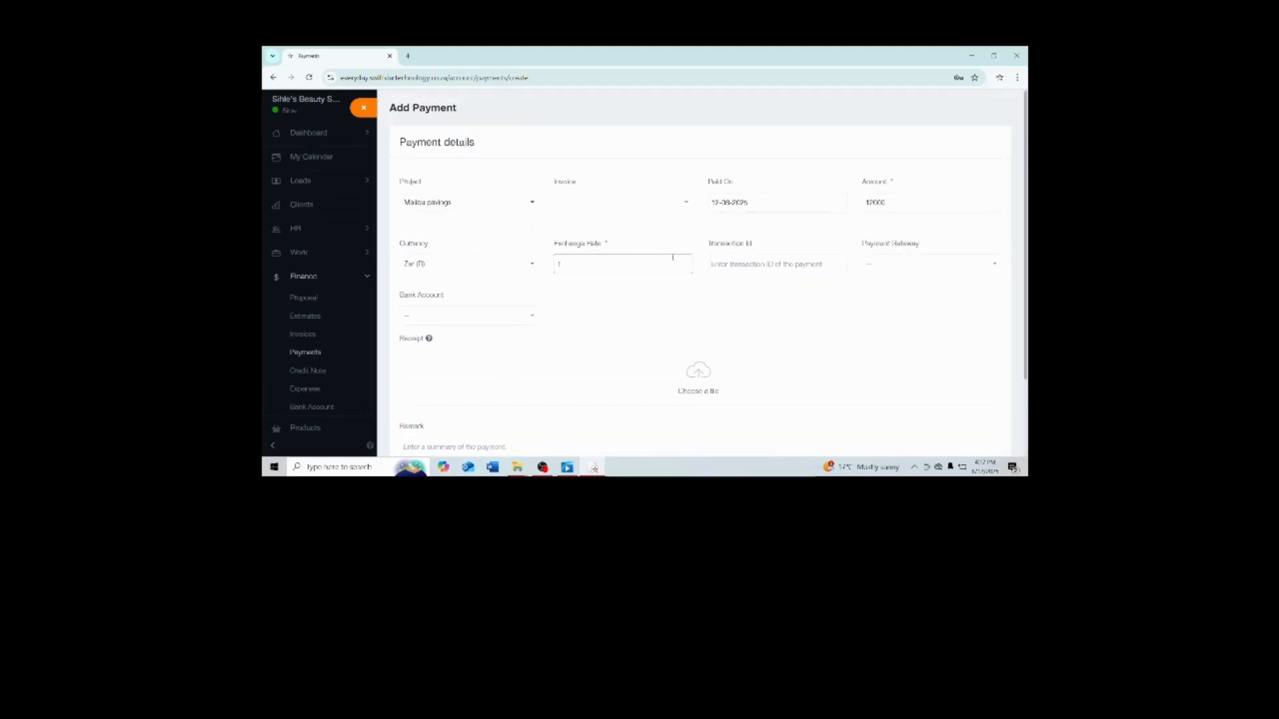
left_click(637, 268)
scroll(633, 261, "down", 2)
left_click(425, 403)
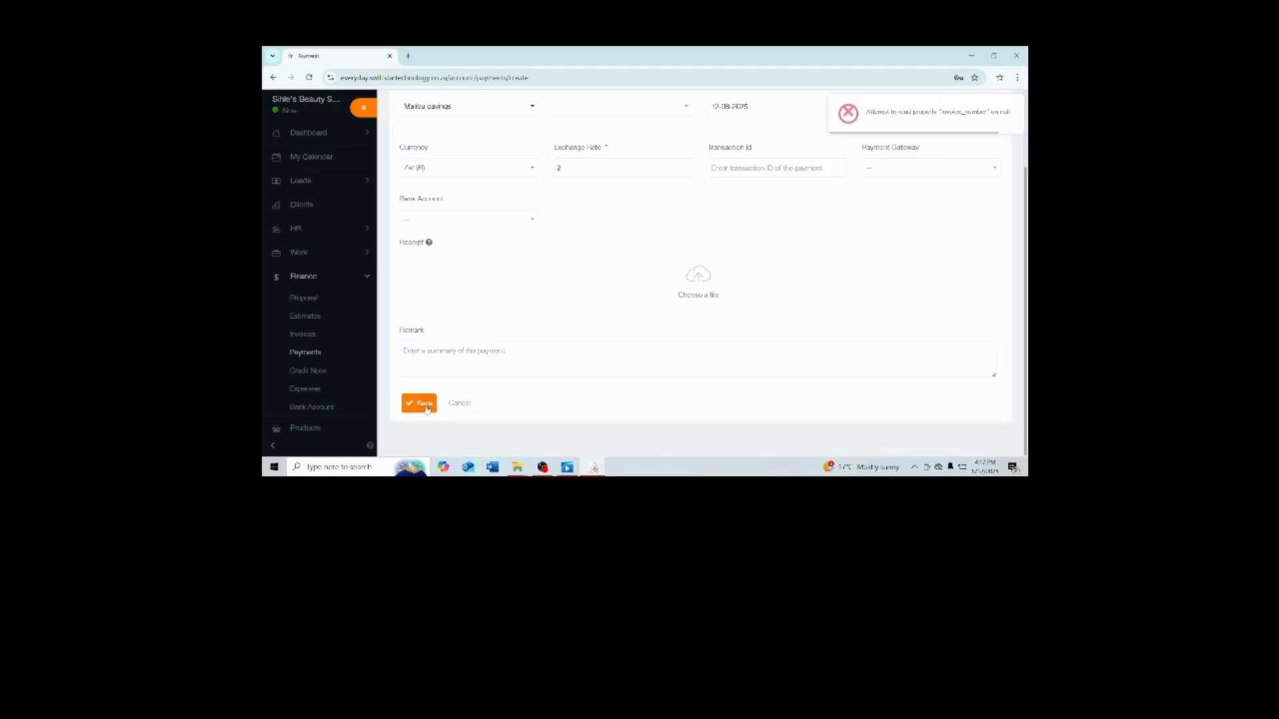
left_click(364, 108)
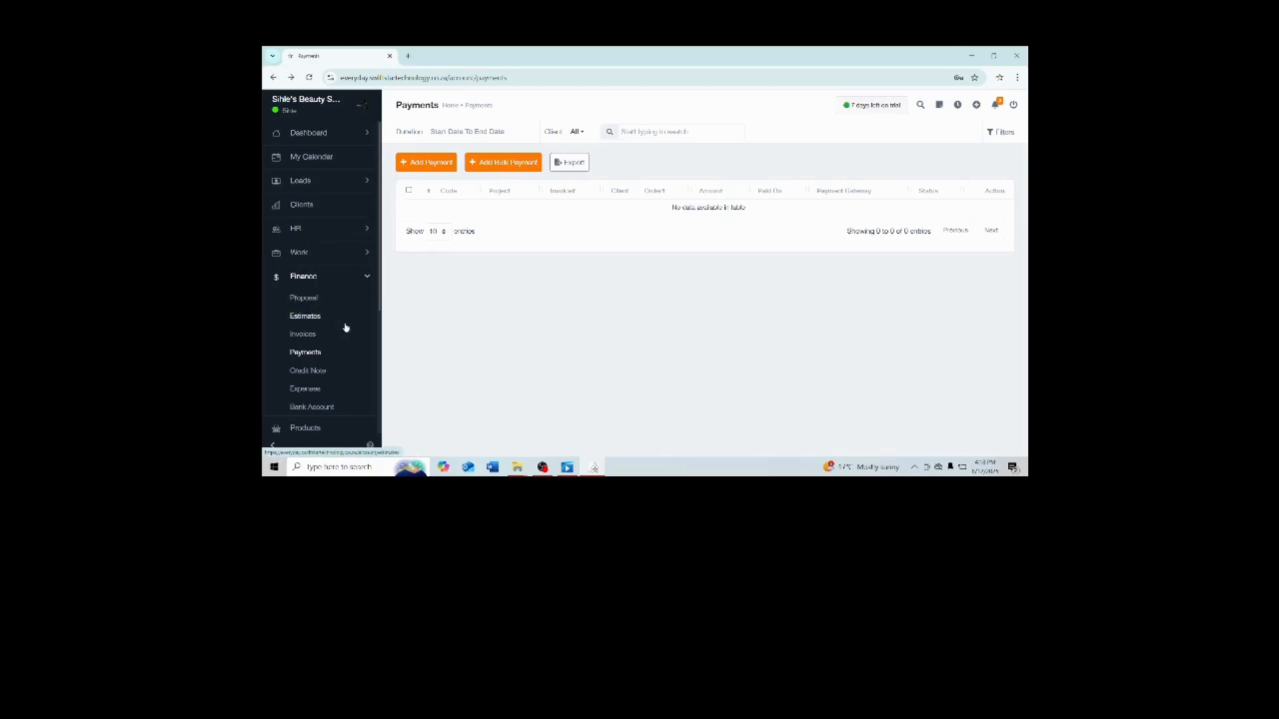
left_click(326, 251)
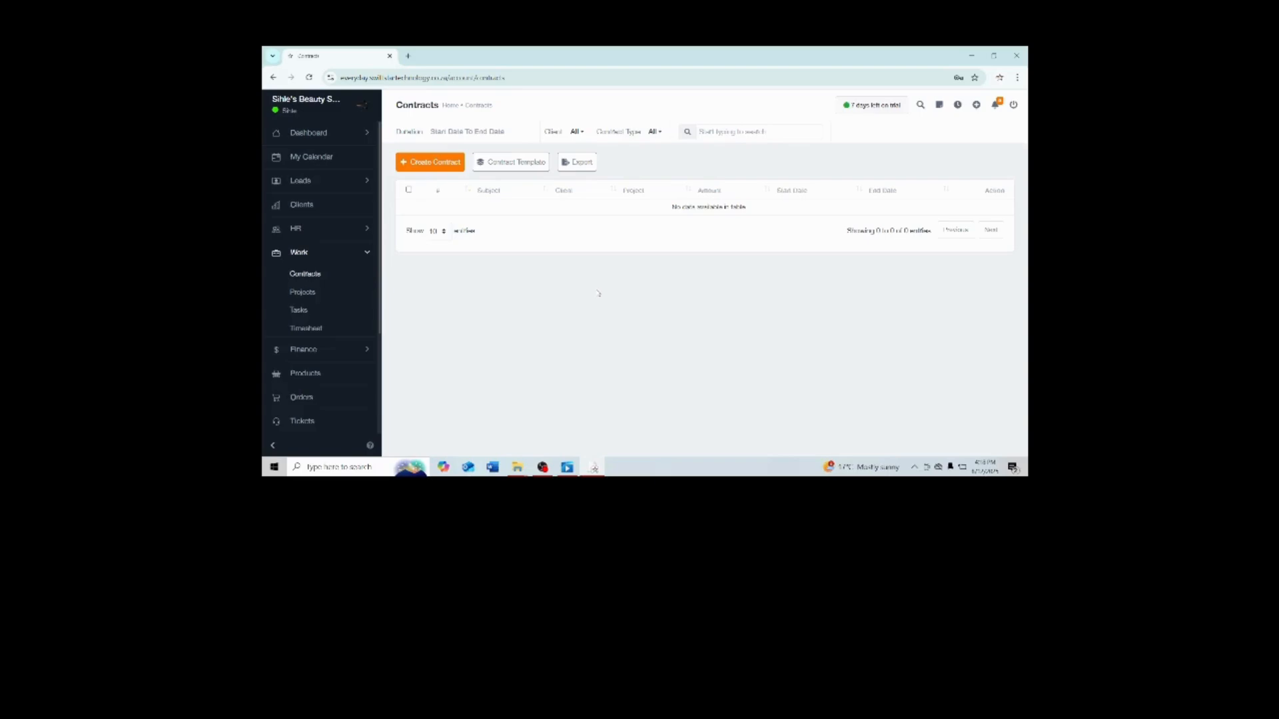
Start a new contract with Create Contract on the empty Contracts page
left_click(430, 162)
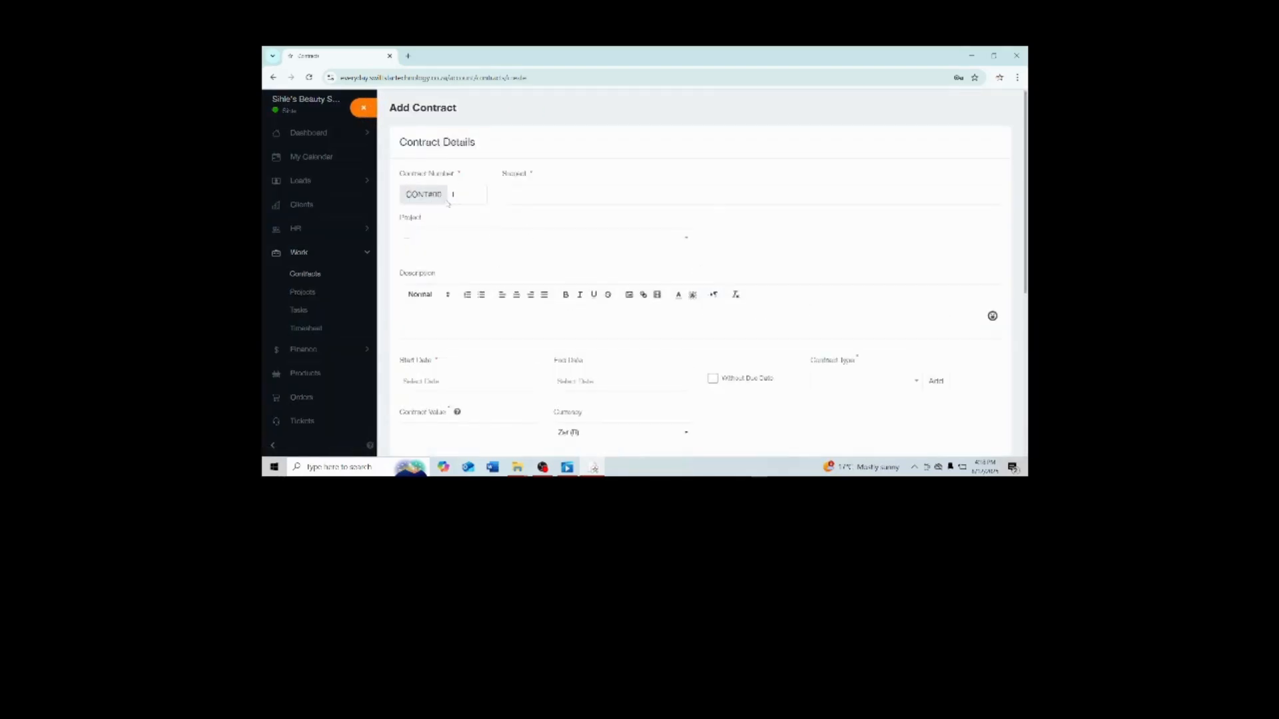
Give the contract the subject 'medium paving' and the project Malibu paving
left_click(553, 189)
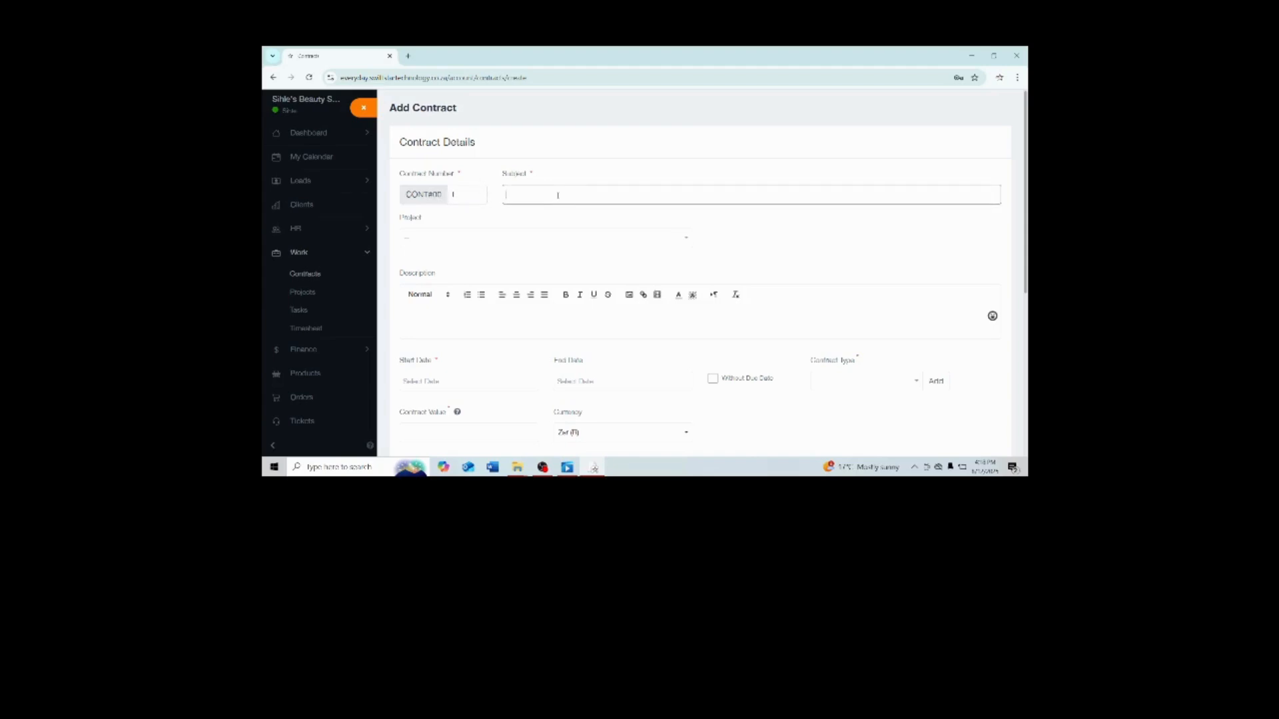
type("medium paving")
scroll(580, 187, "down", 2)
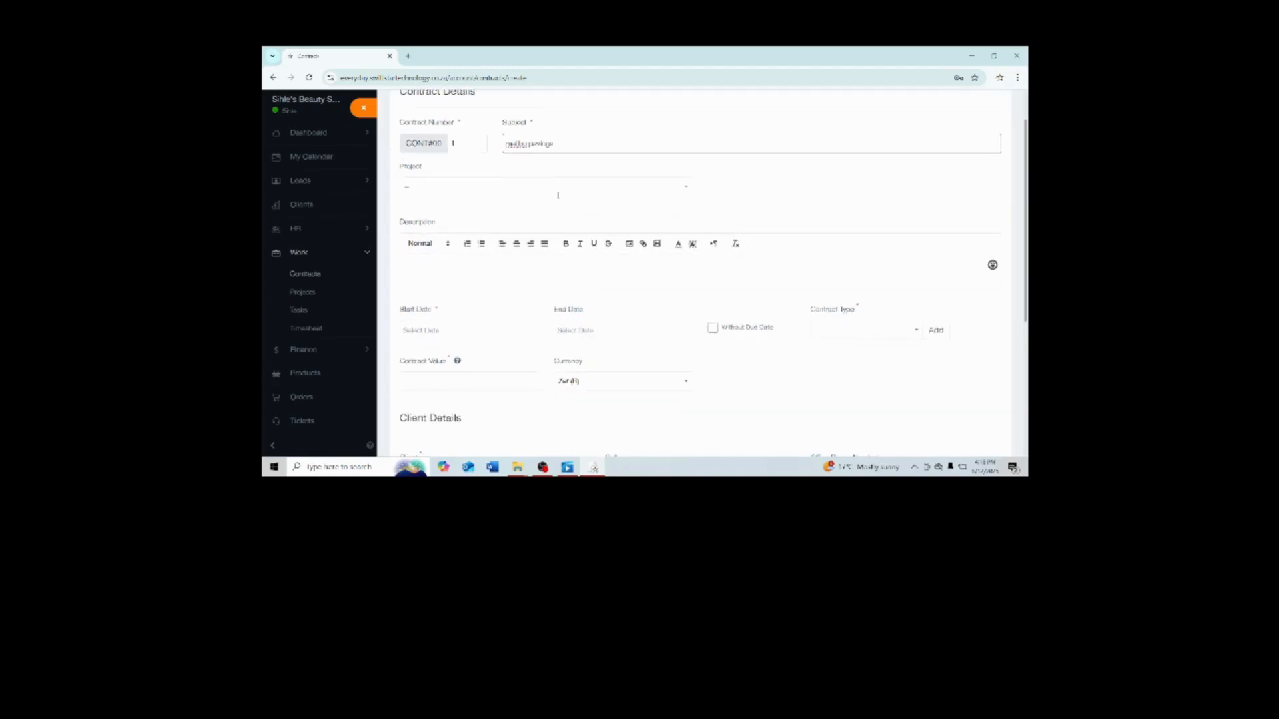
left_click(604, 160)
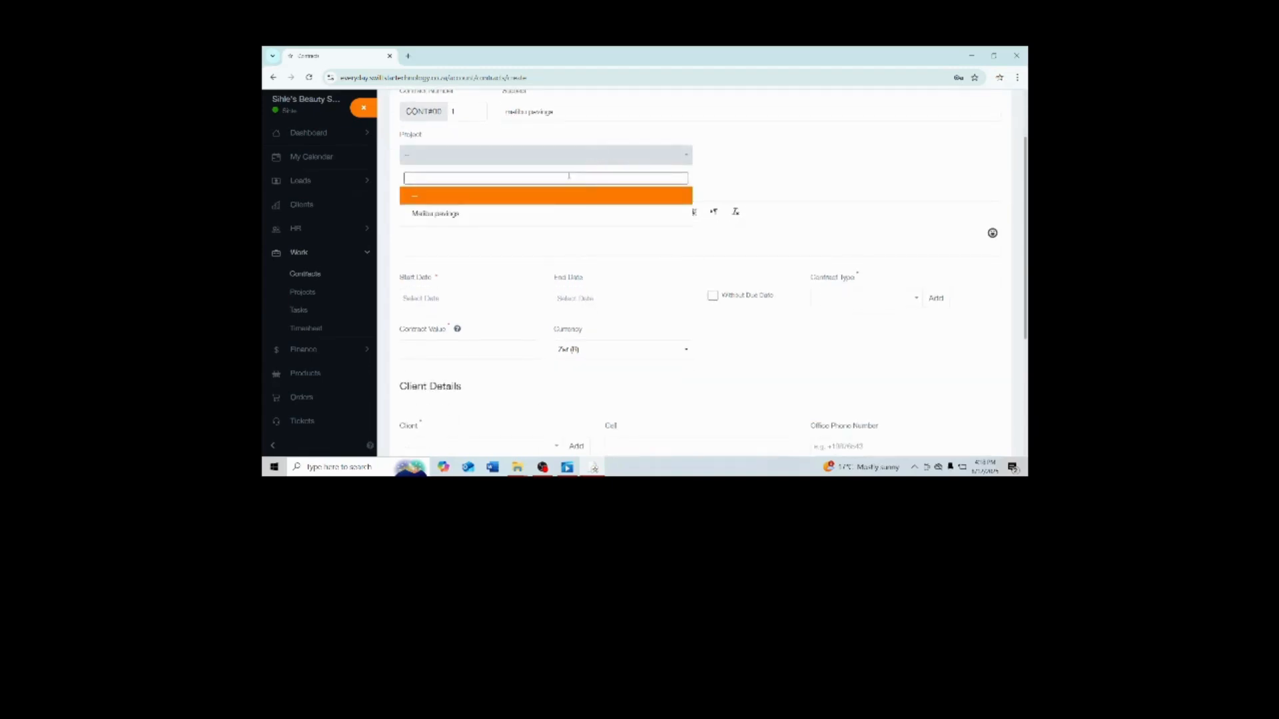
left_click(553, 214)
Set the contract dates to 14–28 August 2025, open Contract Type, and try saving
scroll(552, 211, "up", 1)
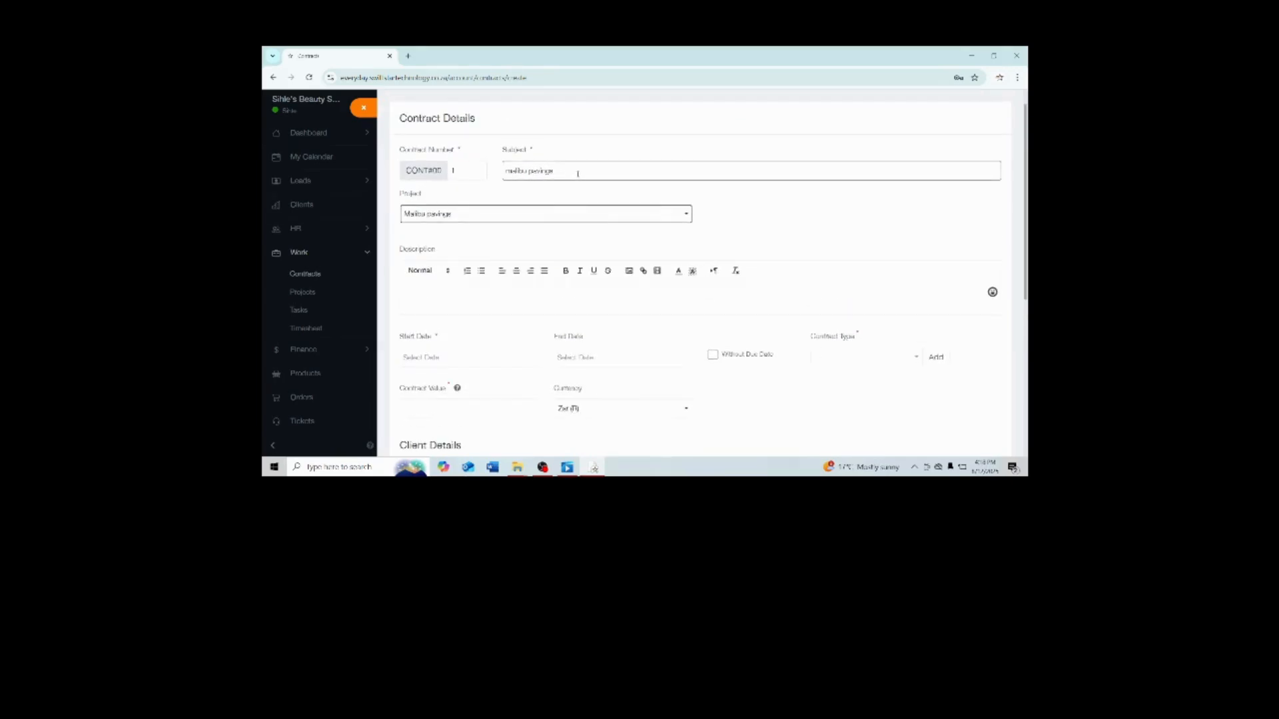
scroll(578, 173, "down", 2)
scroll(577, 174, "down", 1)
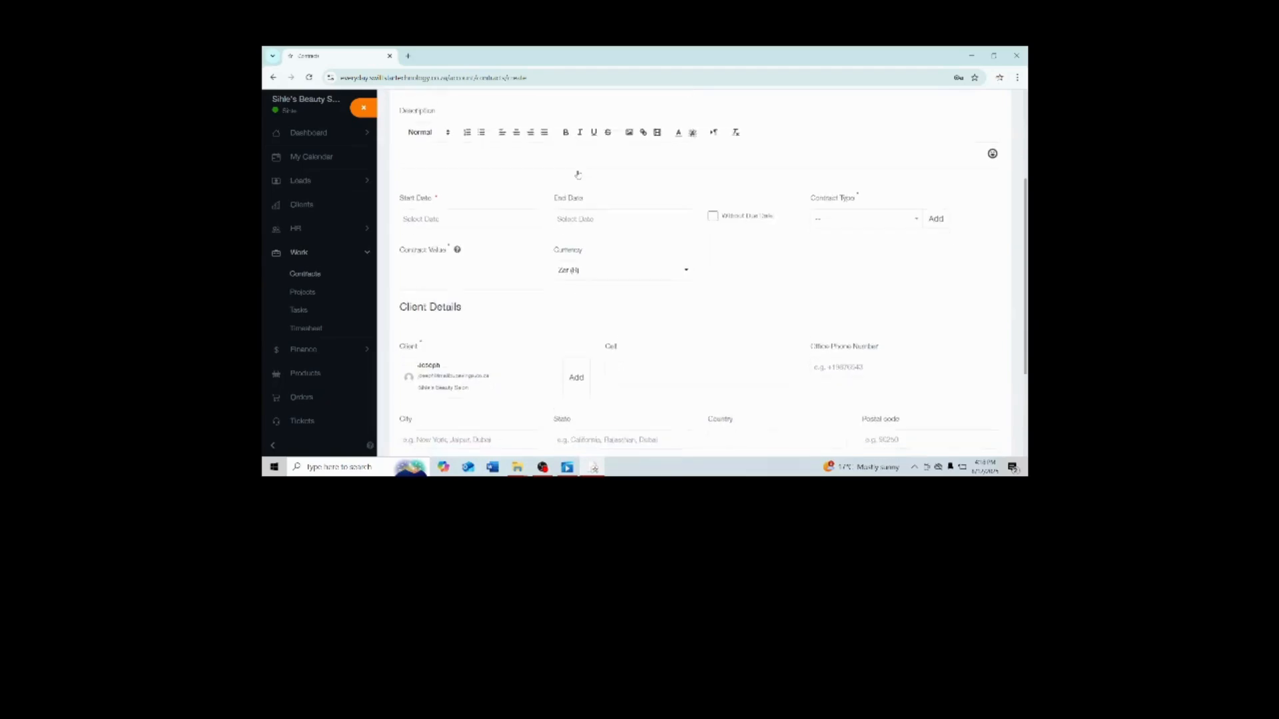
left_click(495, 199)
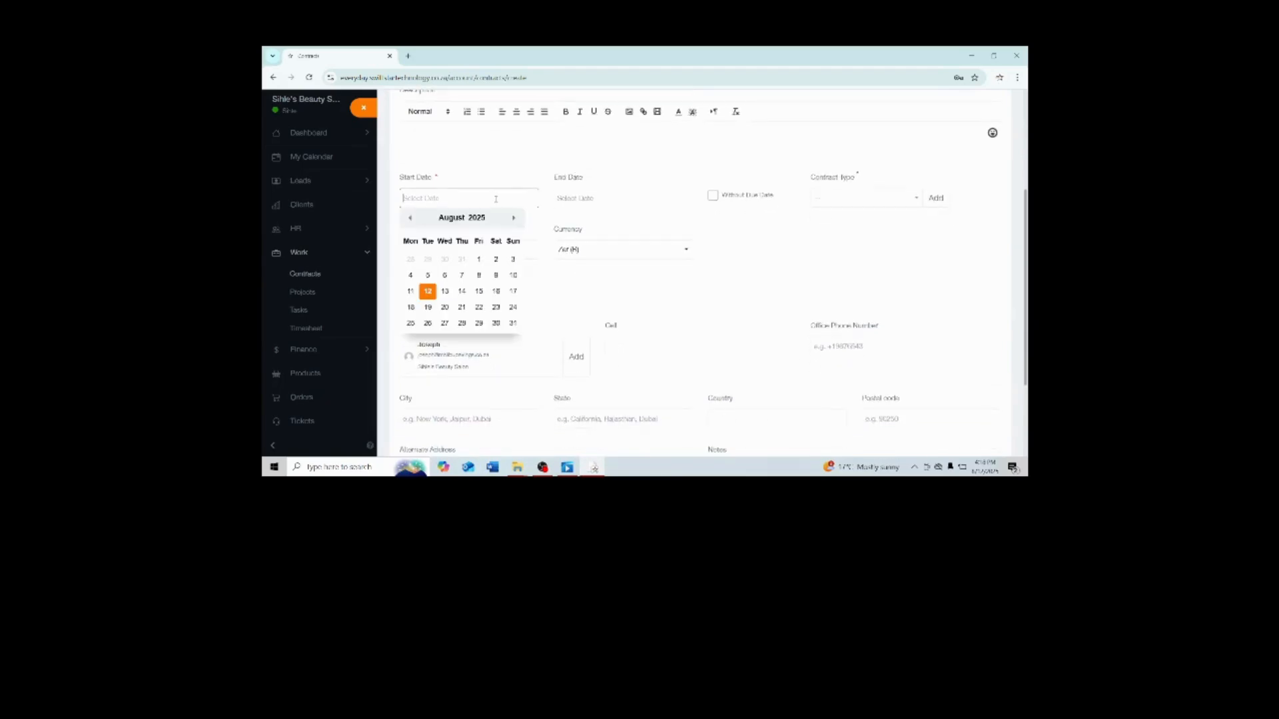
left_click(462, 291)
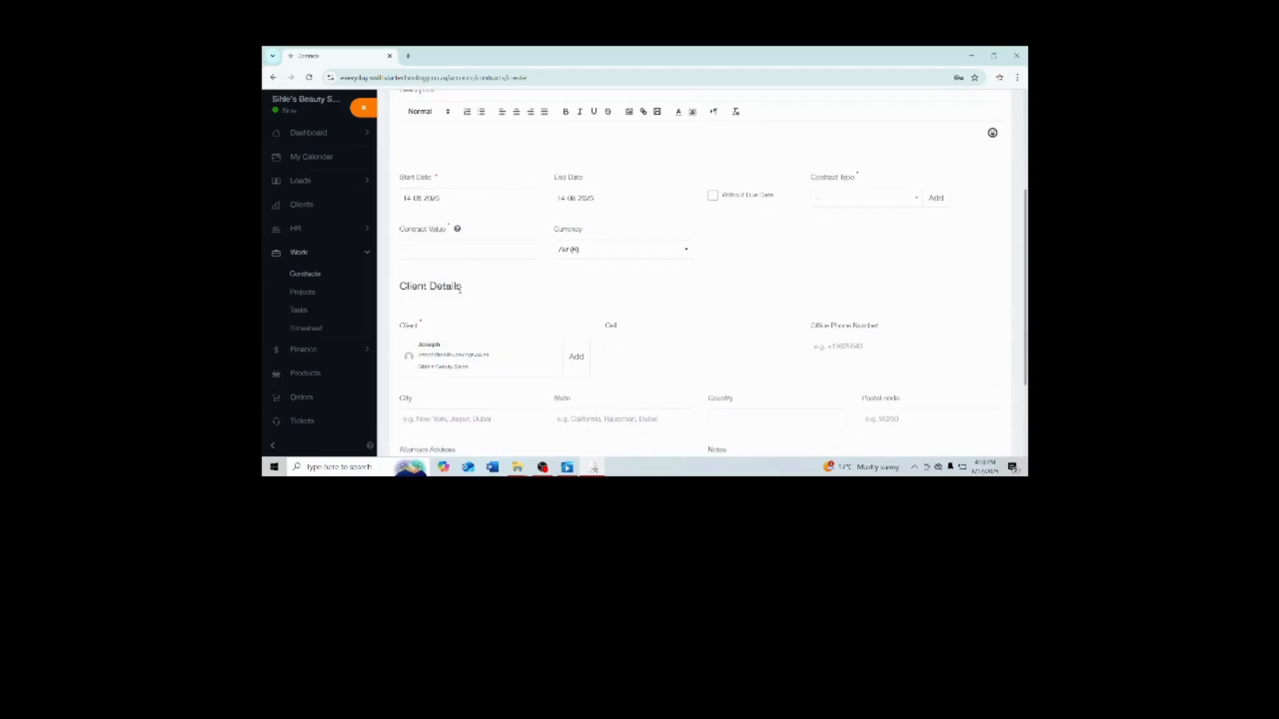
left_click(608, 202)
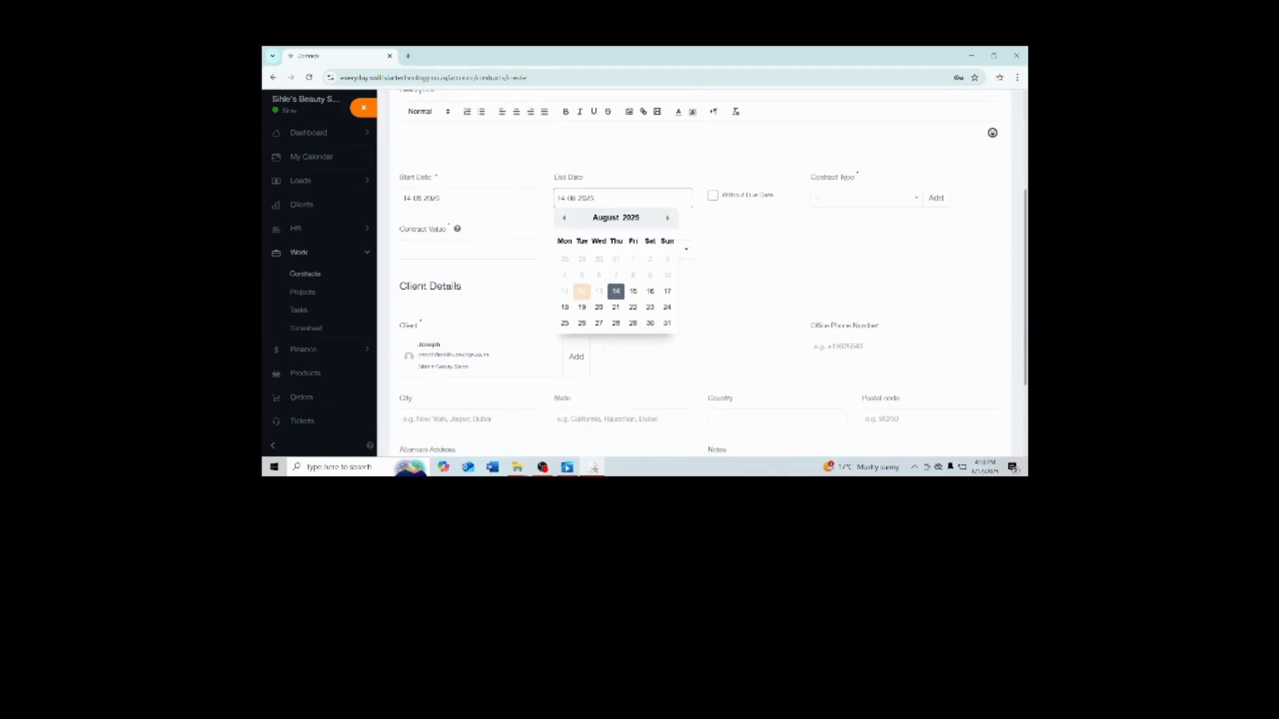
left_click(605, 306)
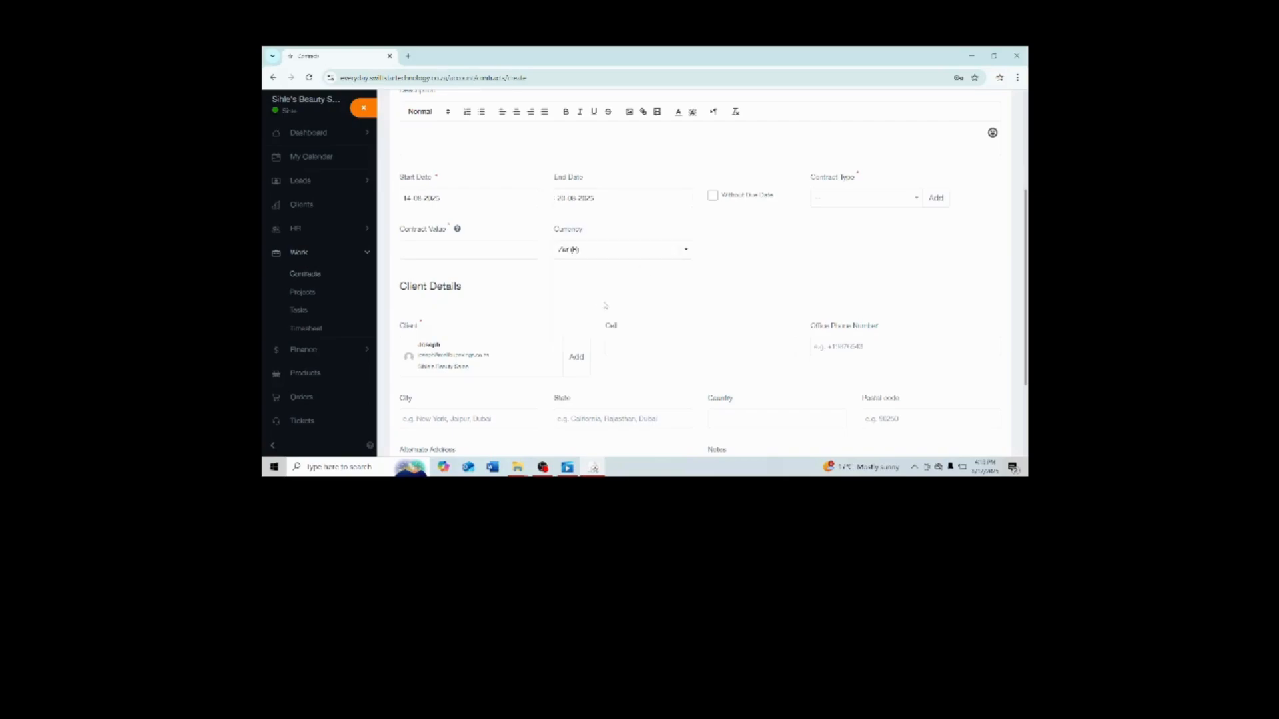
left_click(918, 199)
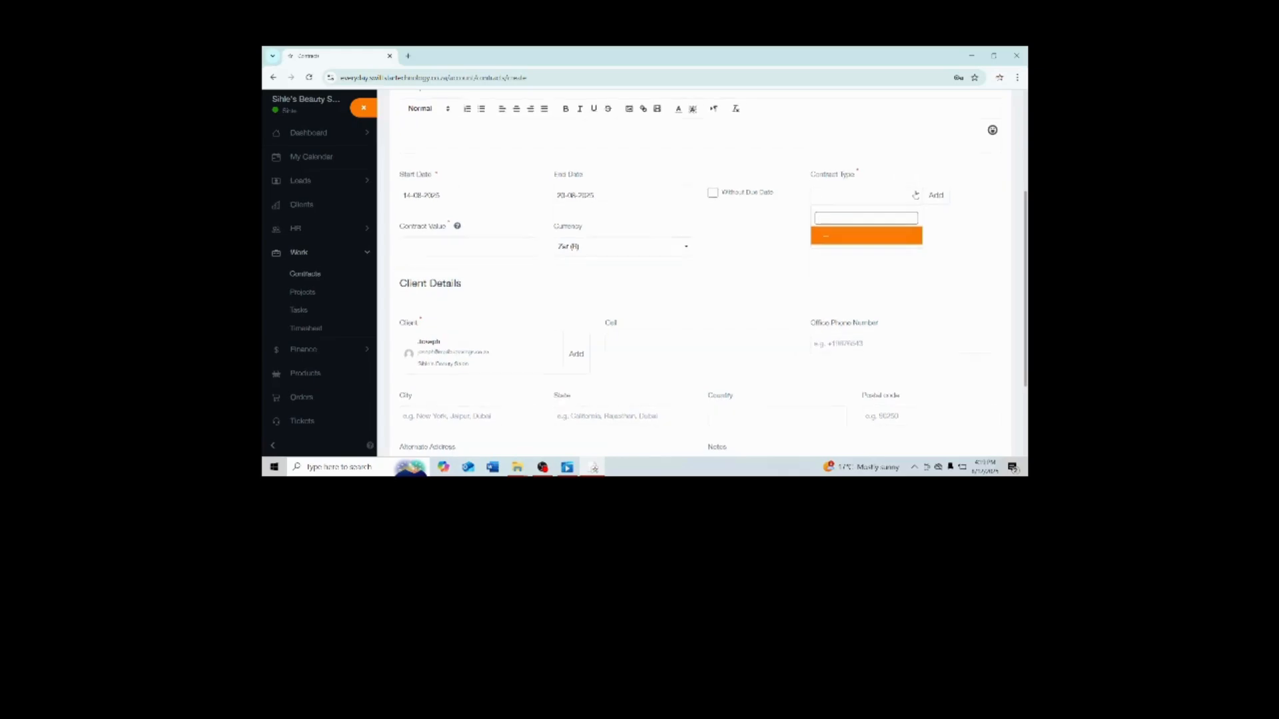
scroll(916, 195, "down", 3)
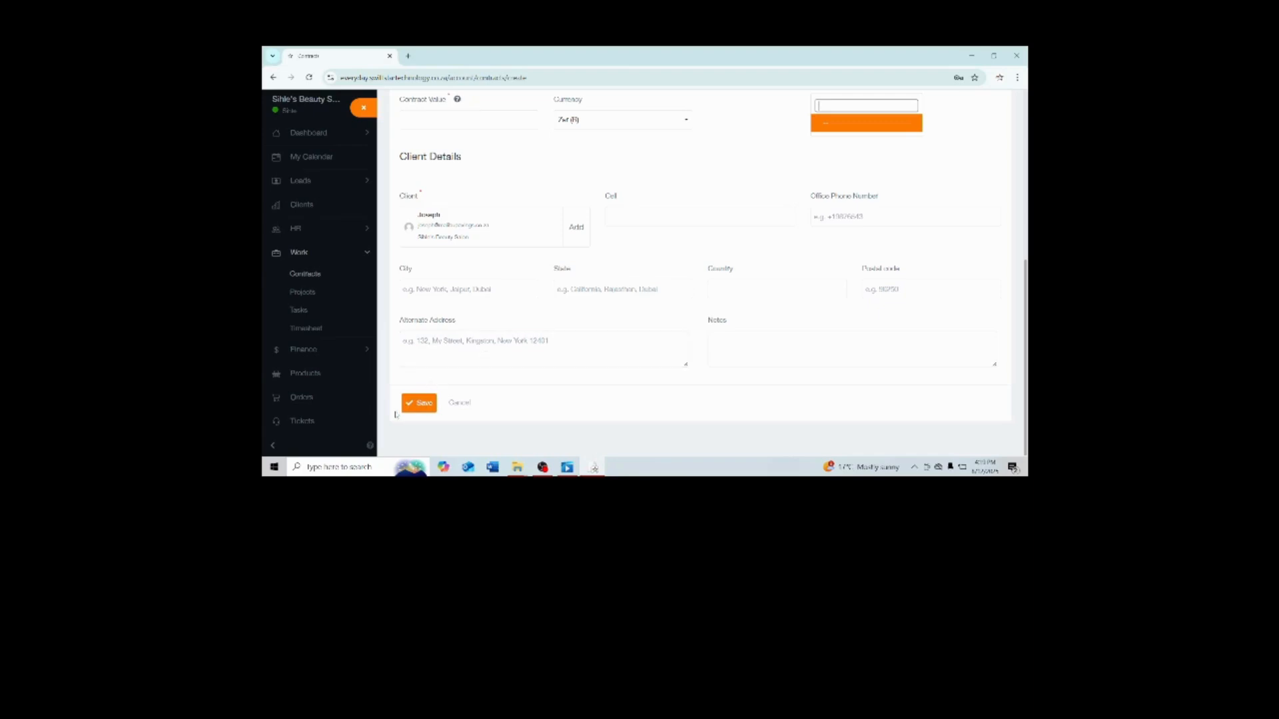
left_click(419, 403)
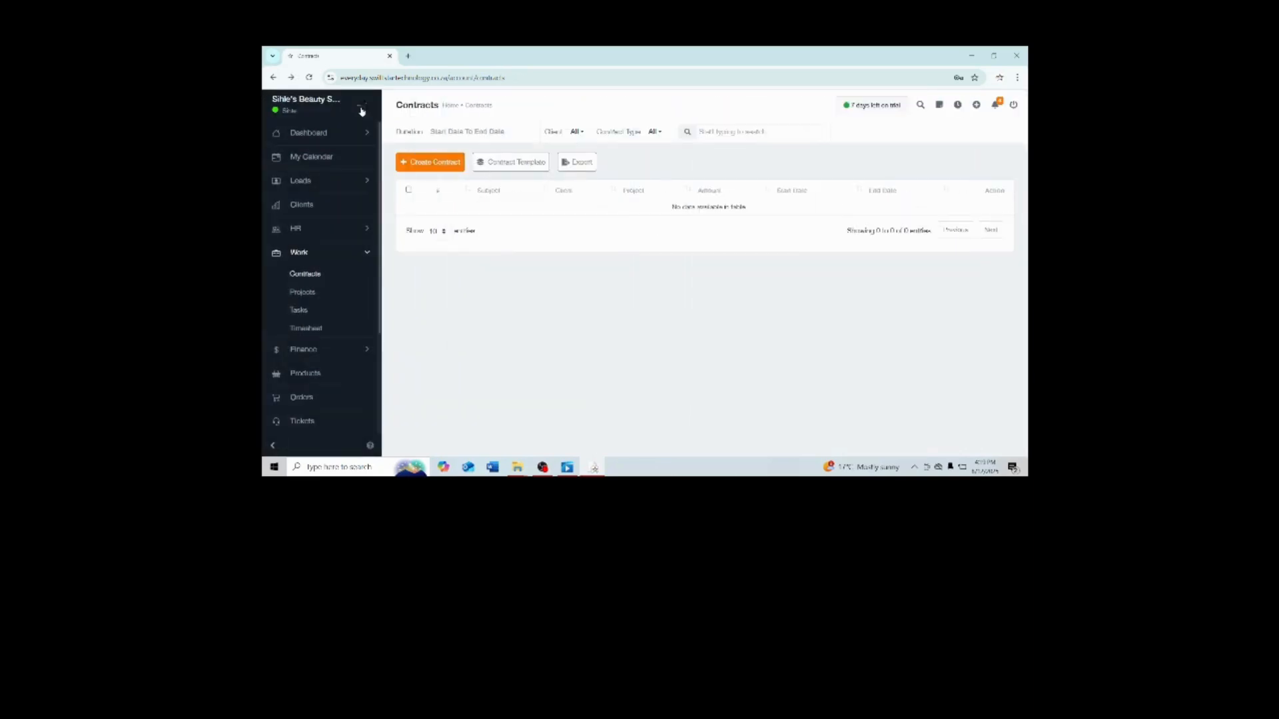
Scroll the sidebar down and open the empty support Tickets page
scroll(312, 387, "down", 2)
scroll(311, 383, "down", 1)
left_click(315, 334)
left_click(310, 333)
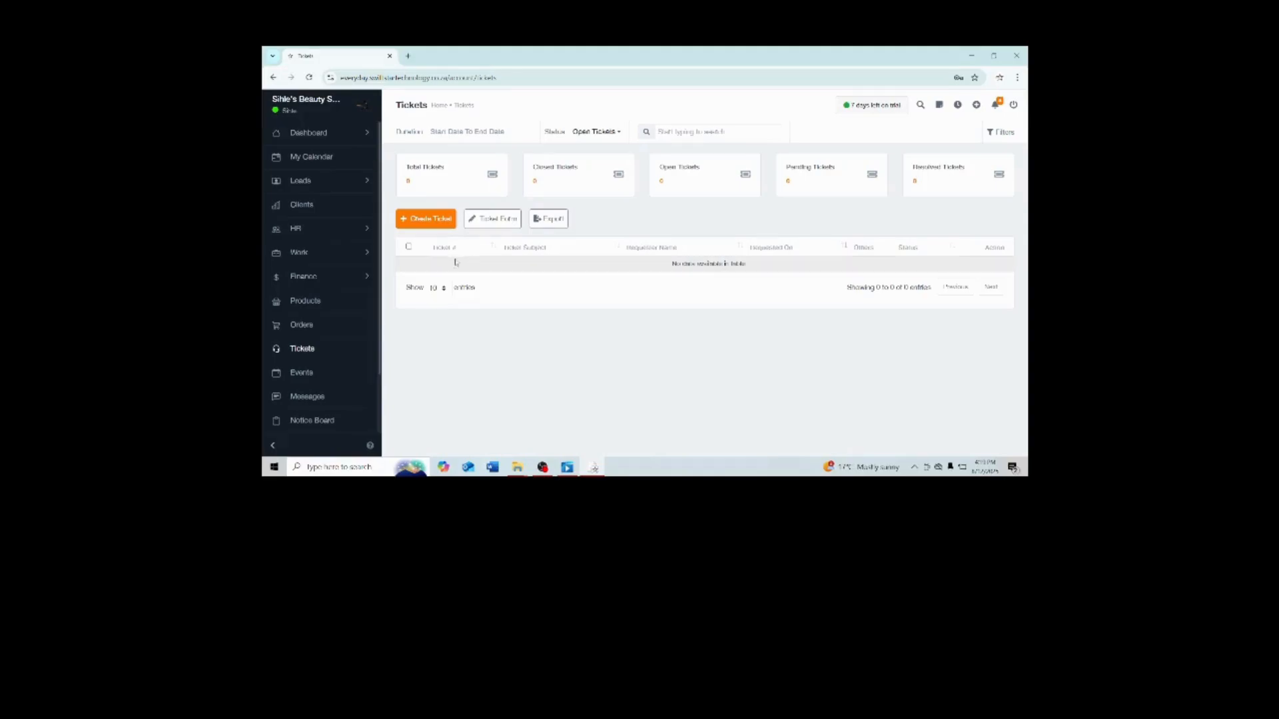
Start a new support ticket and check the empty Assign Group list
left_click(438, 220)
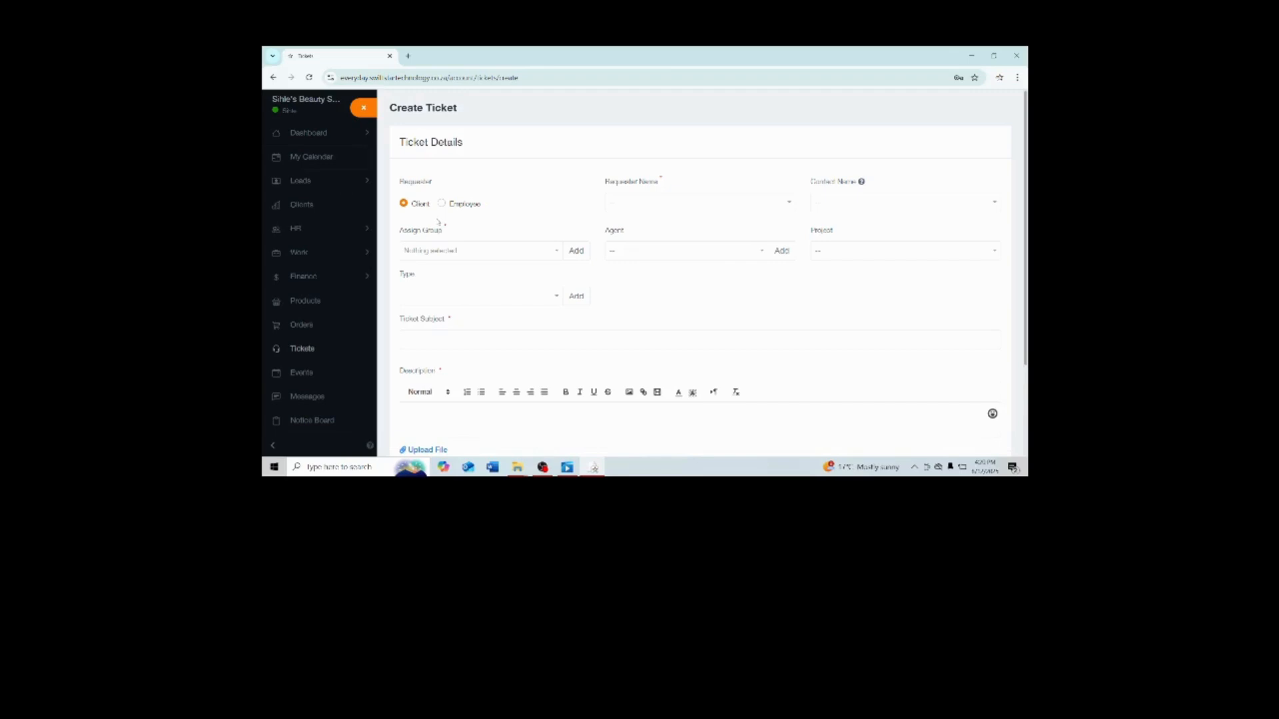
left_click(480, 252)
left_click(558, 253)
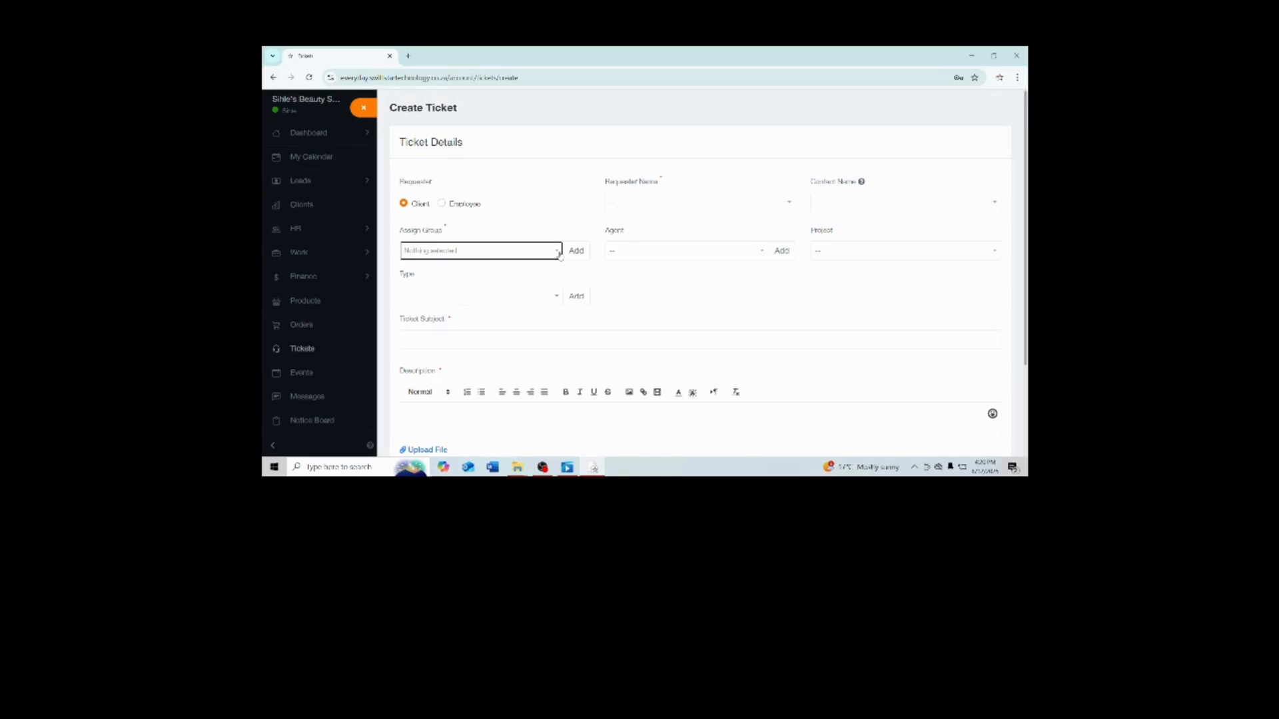
Create a new ticket group named Cyber and save it
left_click(577, 251)
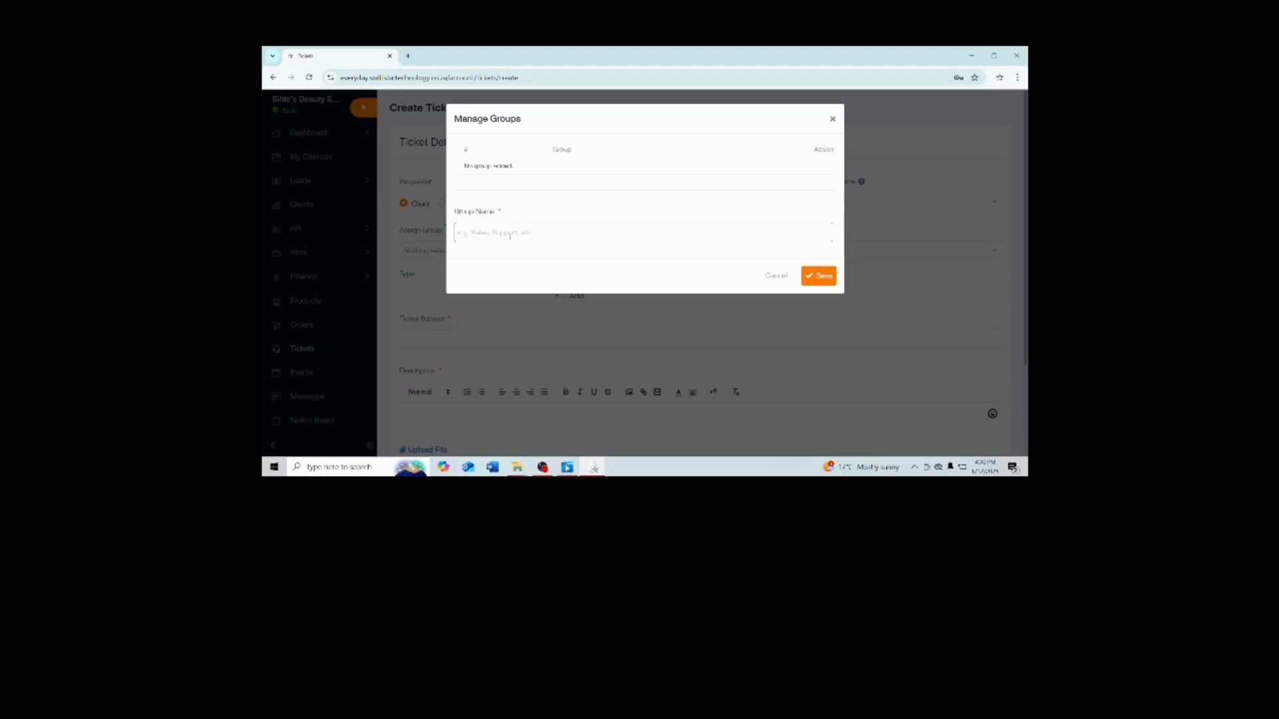
type("S")
key("BackSpace")
type("Cytes")
left_click(823, 279)
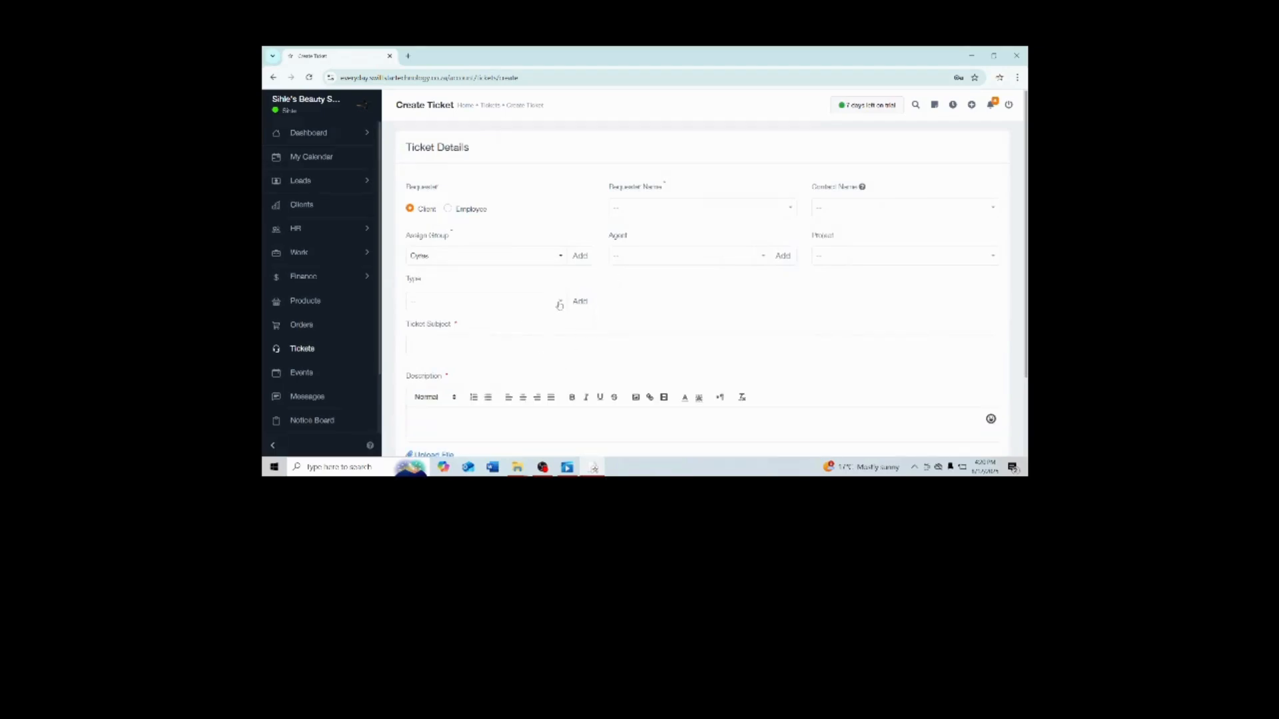
Enter 'malibu paving' as the ticket subject and move to the description
scroll(522, 331, "down", 2)
left_click(514, 242)
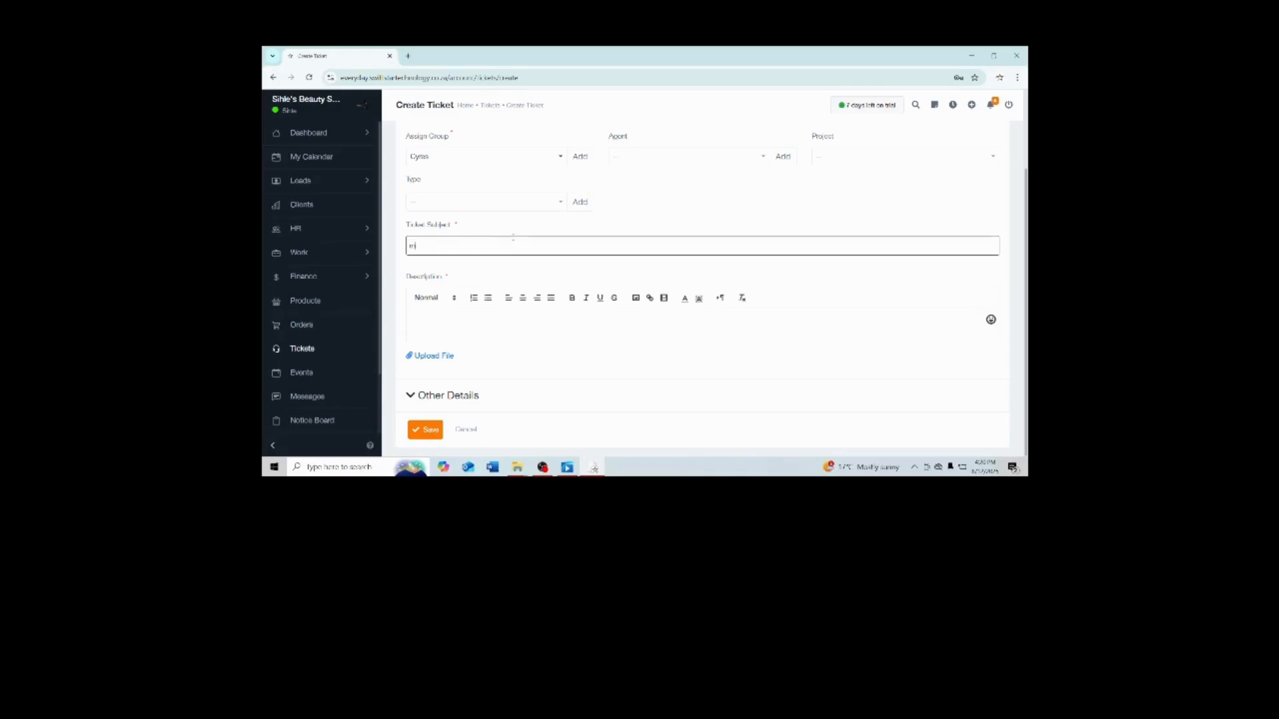
type("malibu pavings")
left_click(472, 330)
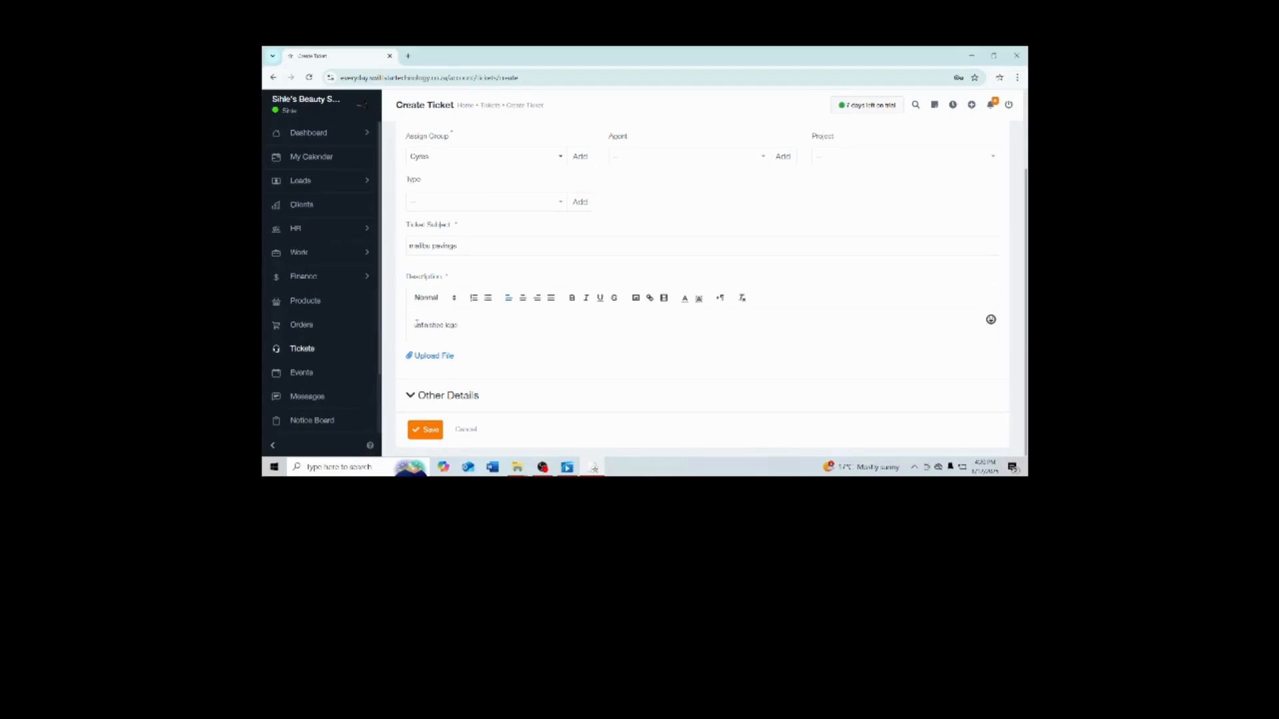
Choose the client as the ticket's requester and save the ticket
scroll(416, 314, "up", 2)
scroll(416, 314, "down", 2)
scroll(416, 314, "up", 2)
left_click(632, 209)
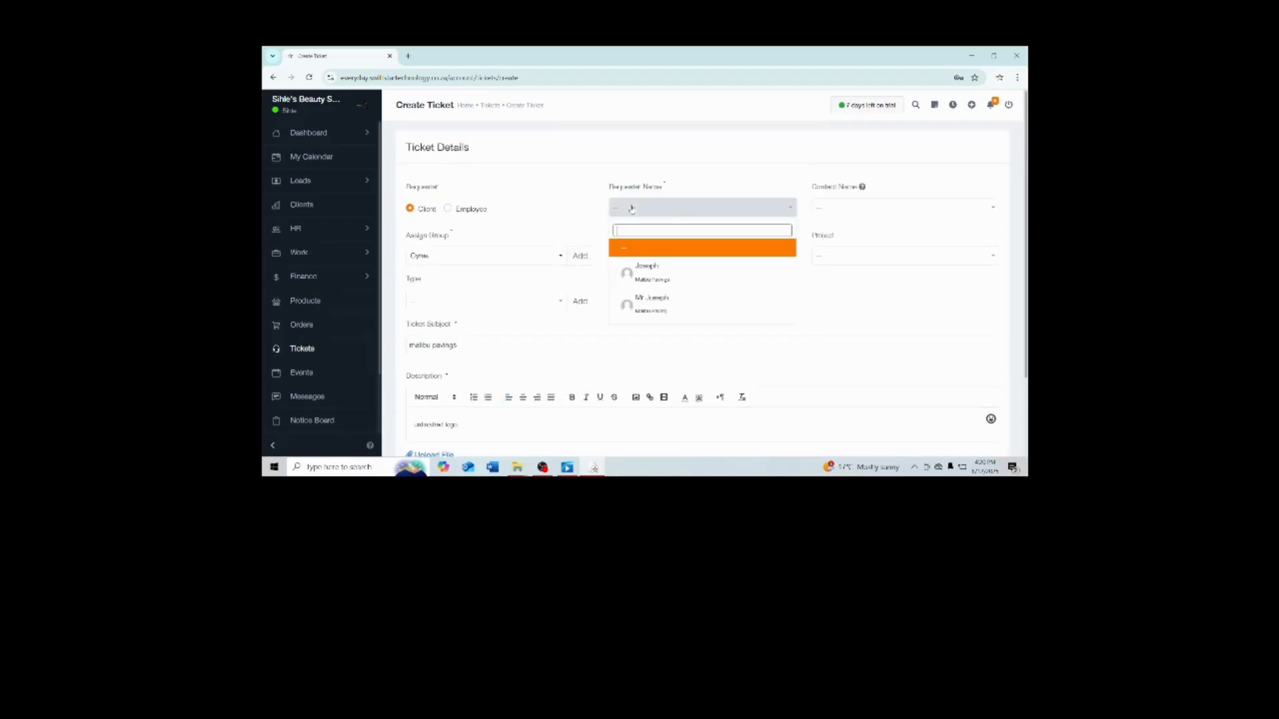
left_click(643, 270)
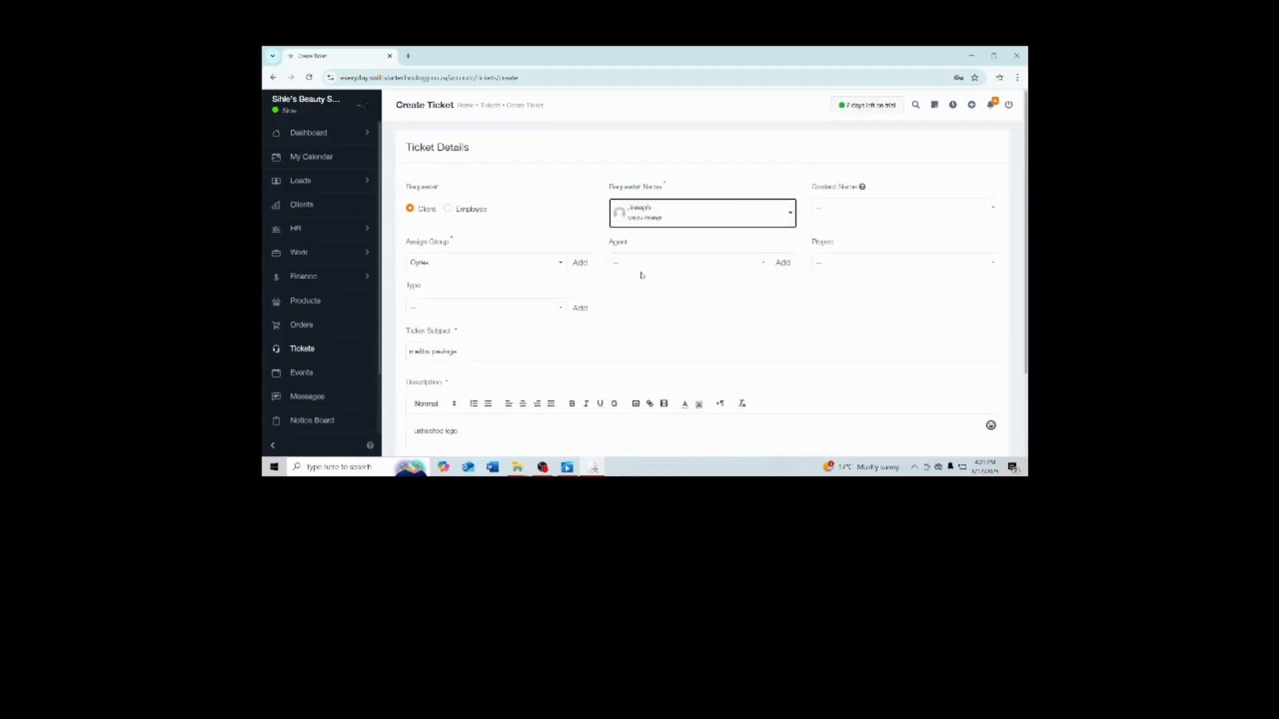
scroll(602, 241, "down", 3)
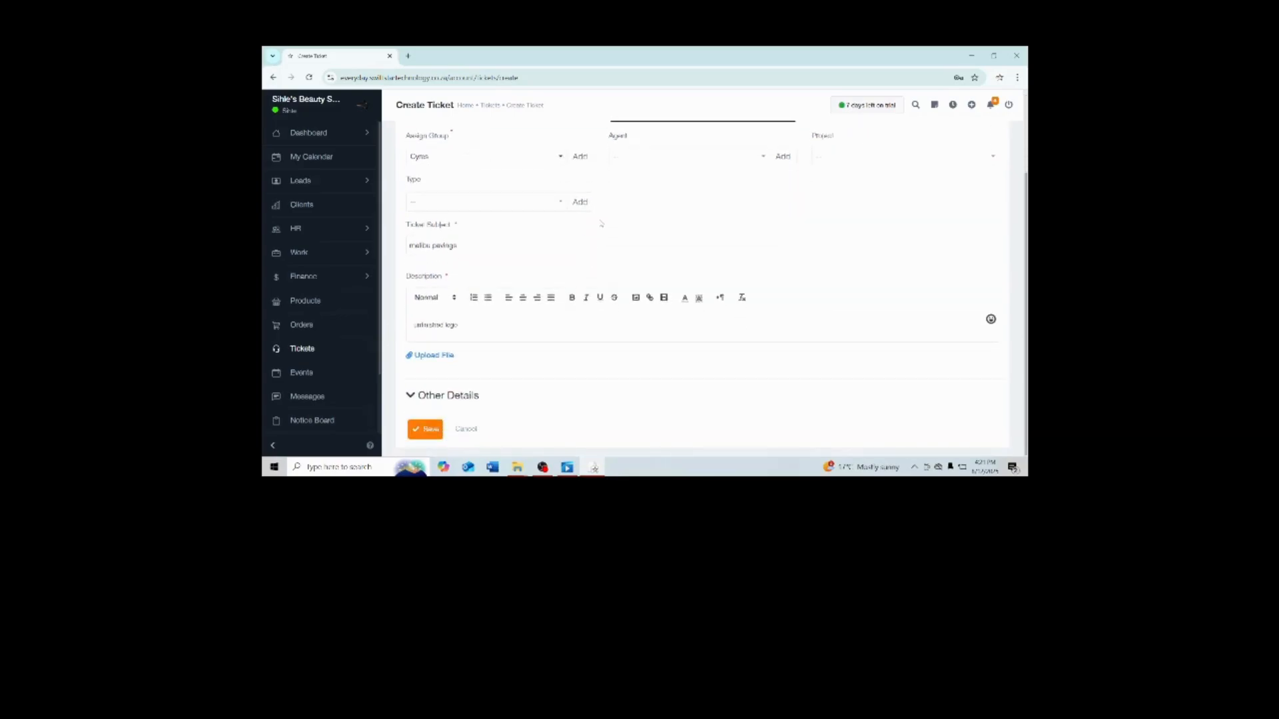
left_click(426, 429)
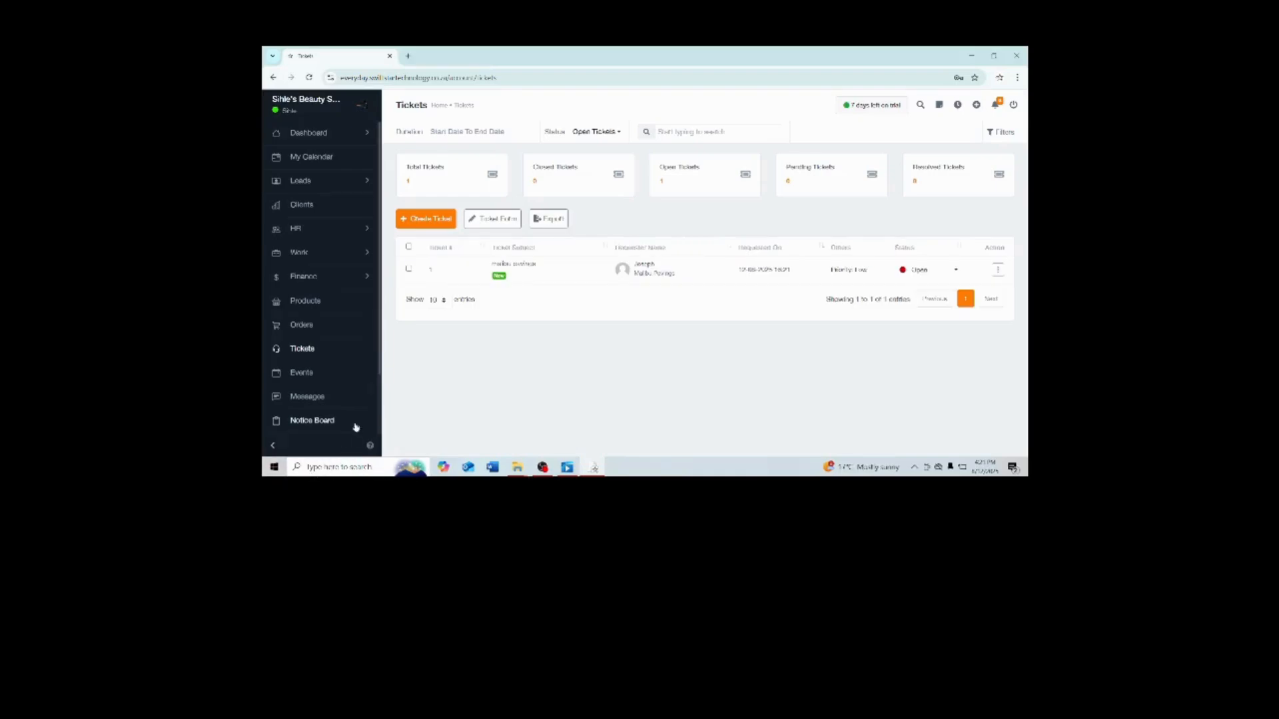
left_click(316, 398)
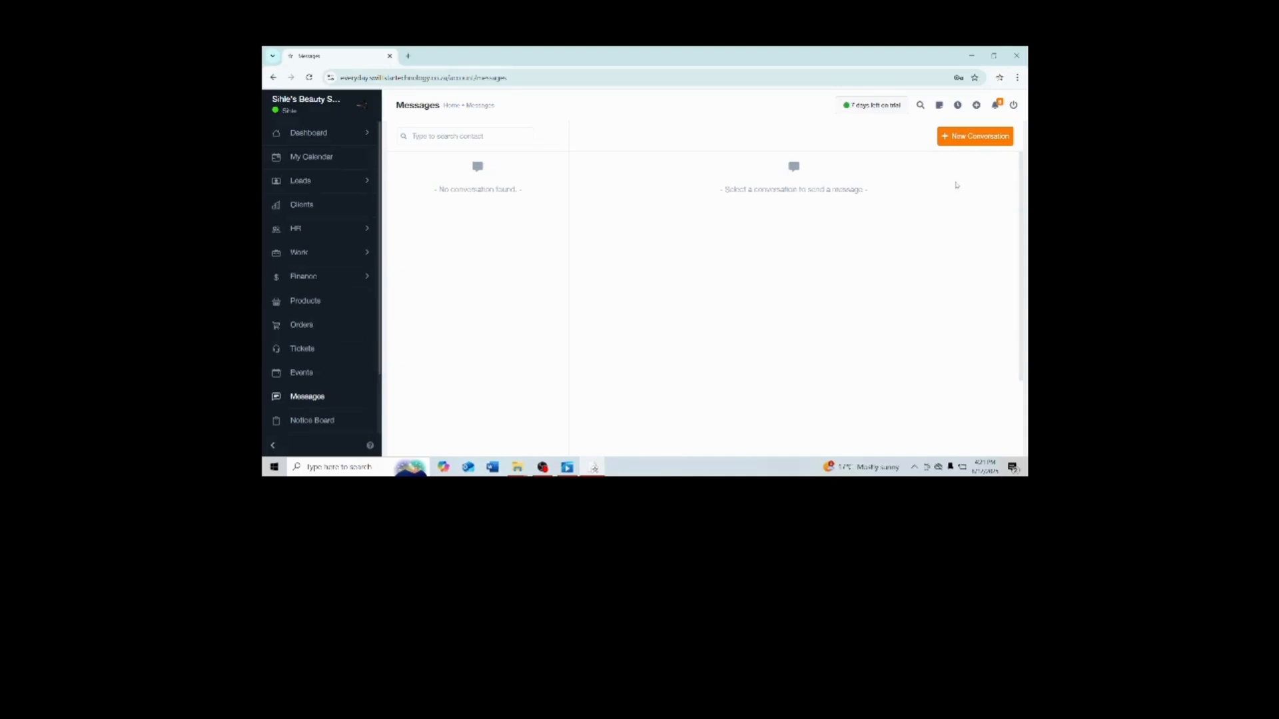
Open a new conversation with a team member and send the message 'unfinished work'
left_click(976, 138)
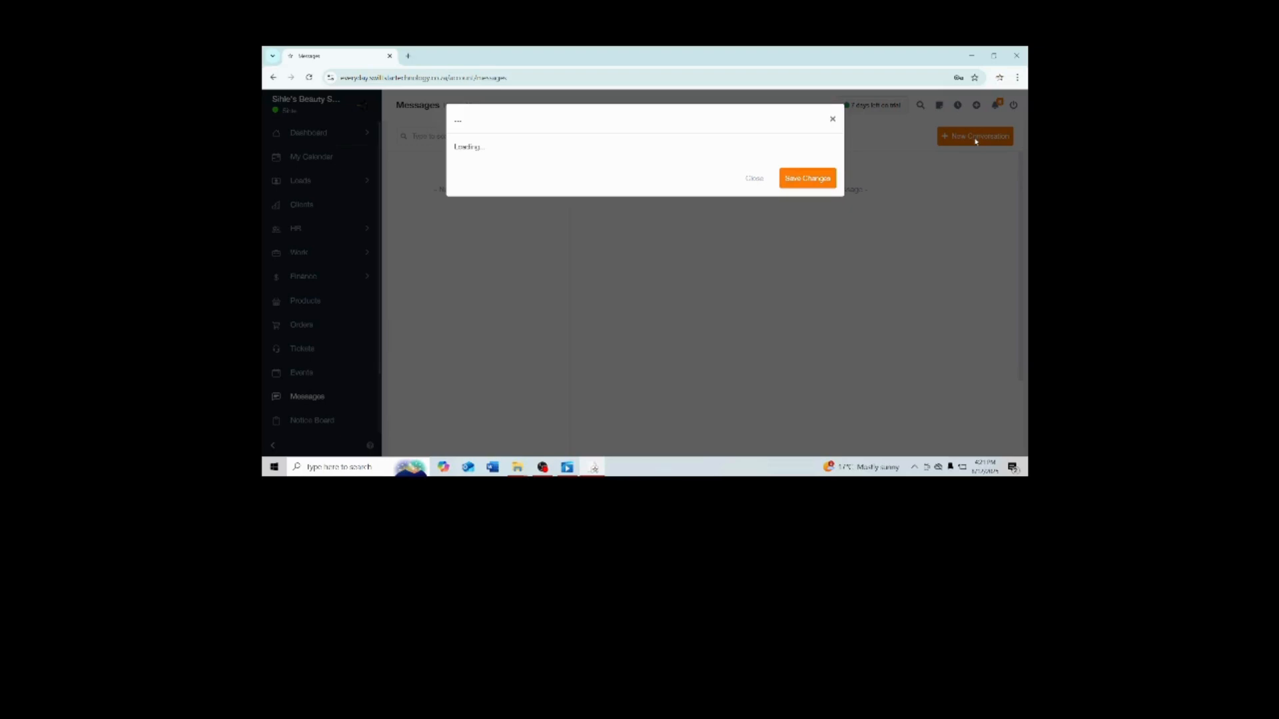
left_click(521, 184)
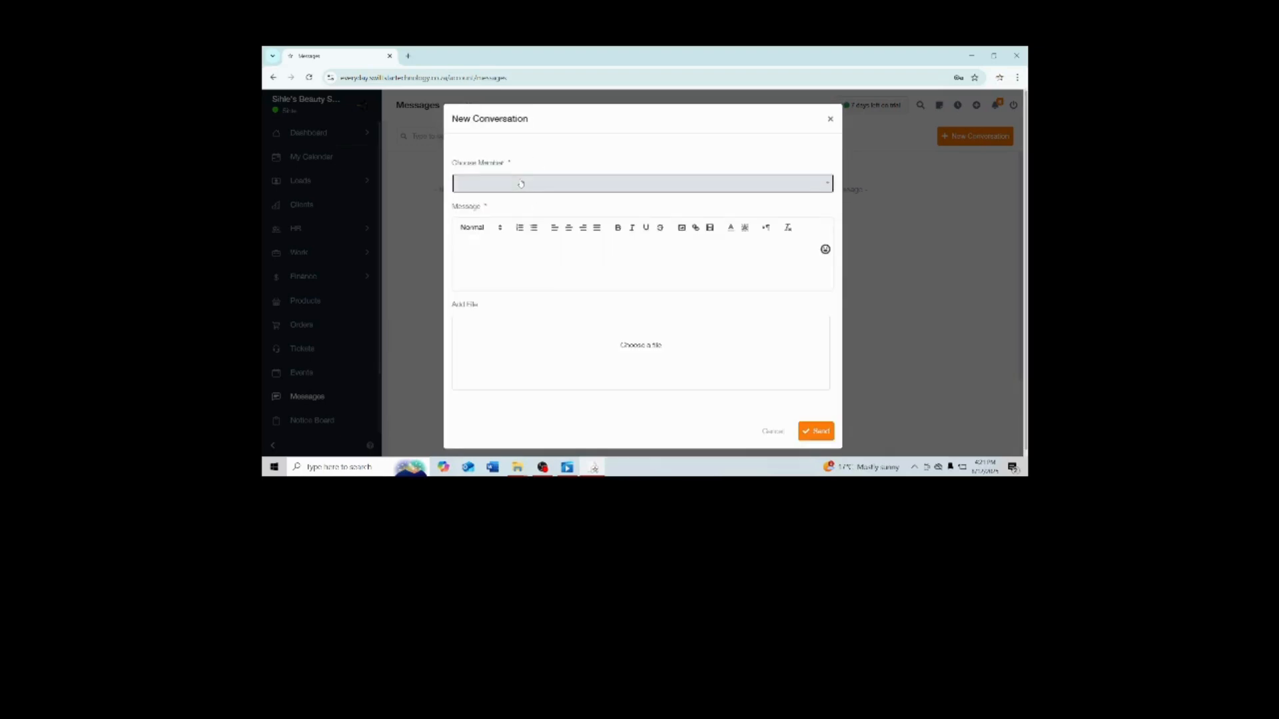
left_click(486, 244)
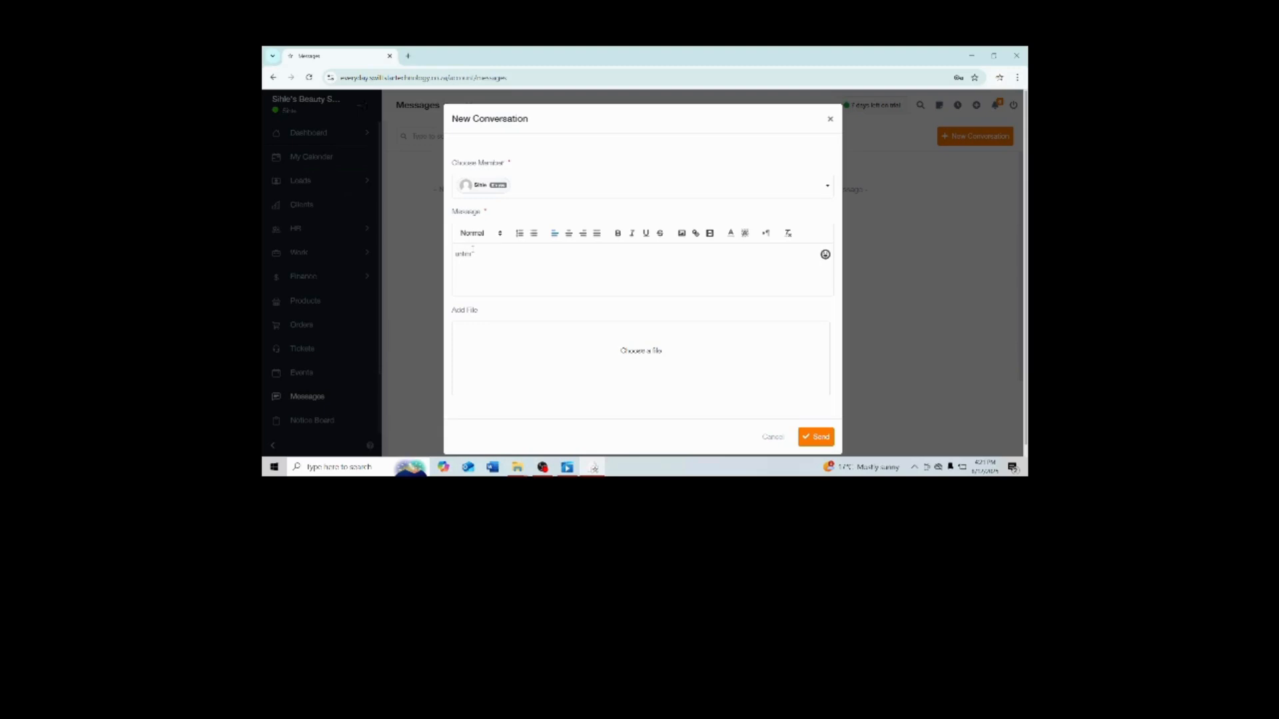
type("ed work")
left_click(826, 437)
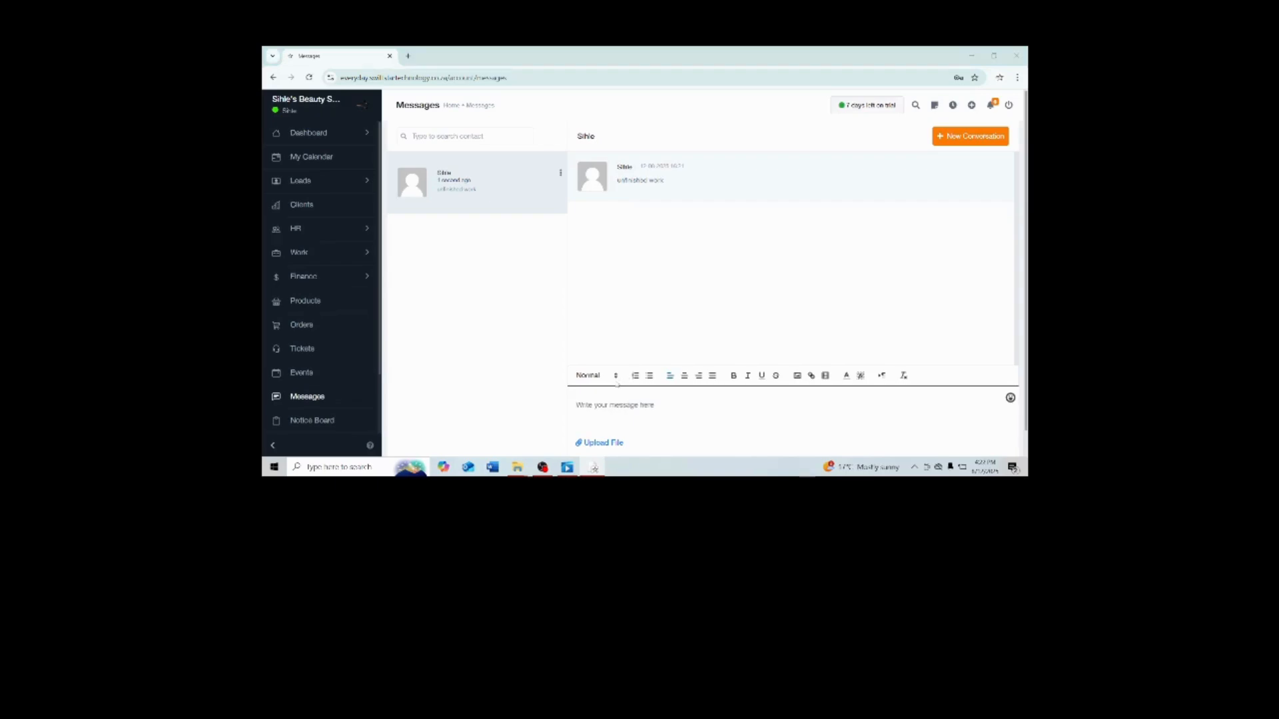
key("super+Tab")
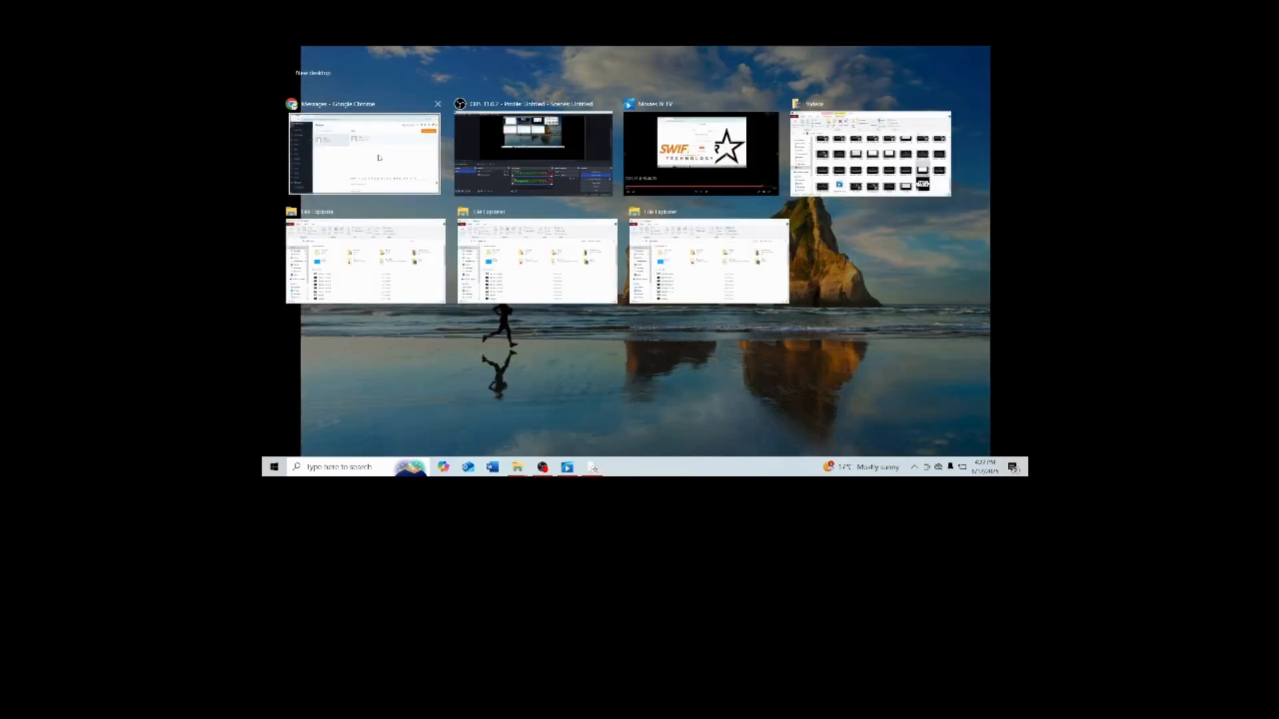
Switch back to the Chrome window showing EveryDay's Messages page
left_click(439, 178)
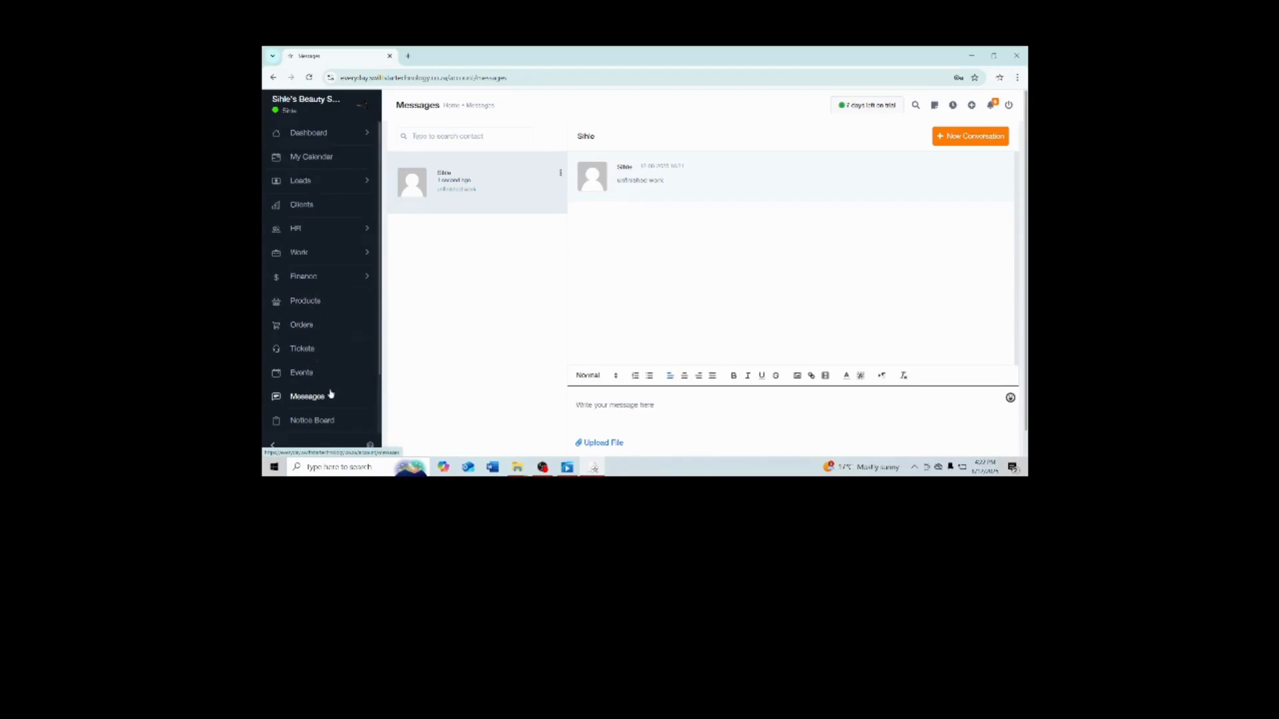
scroll(331, 393, "down", 2)
Visit Knowledge Base and Products, then open Timesheet under the Work section
scroll(331, 394, "down", 1)
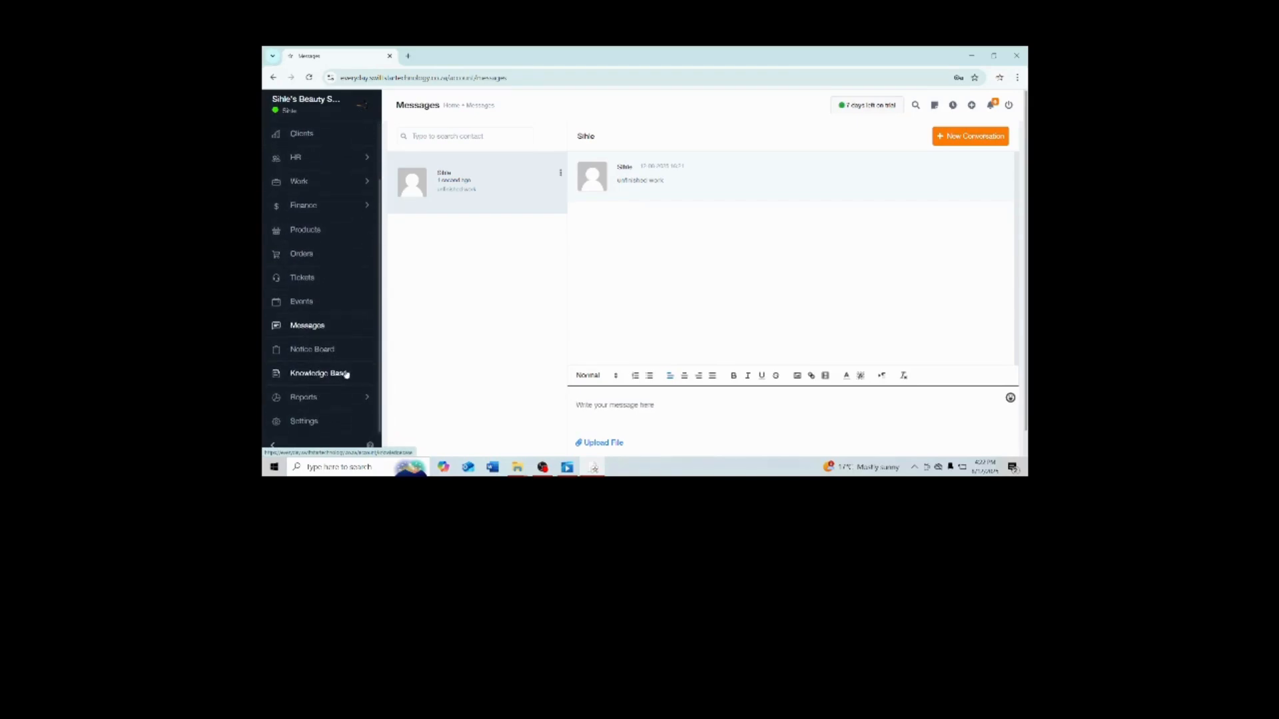
left_click(346, 373)
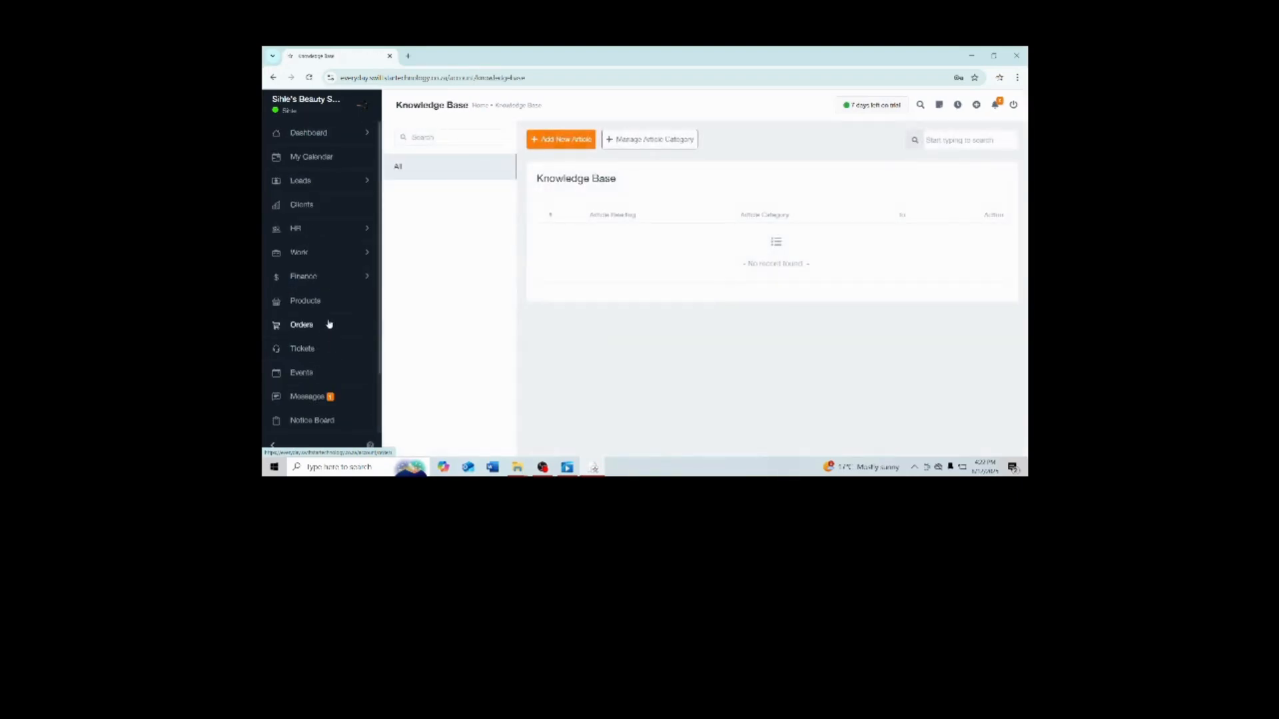
left_click(333, 260)
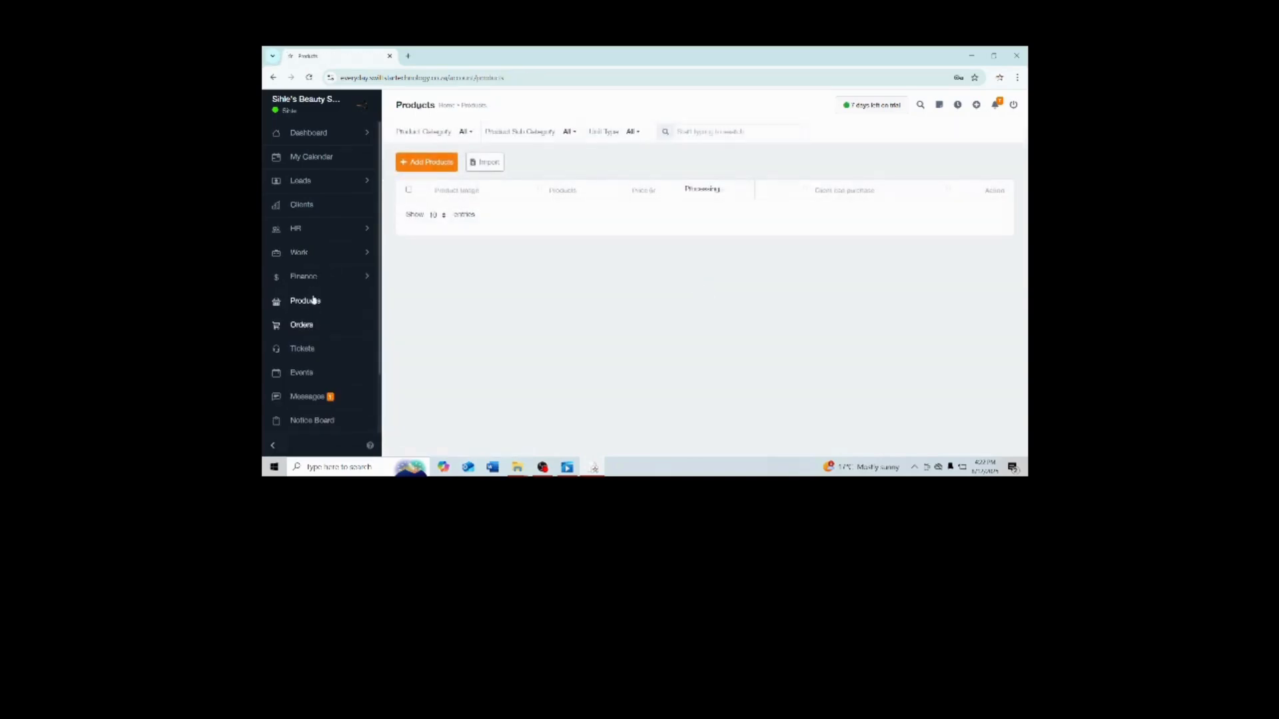
left_click(326, 260)
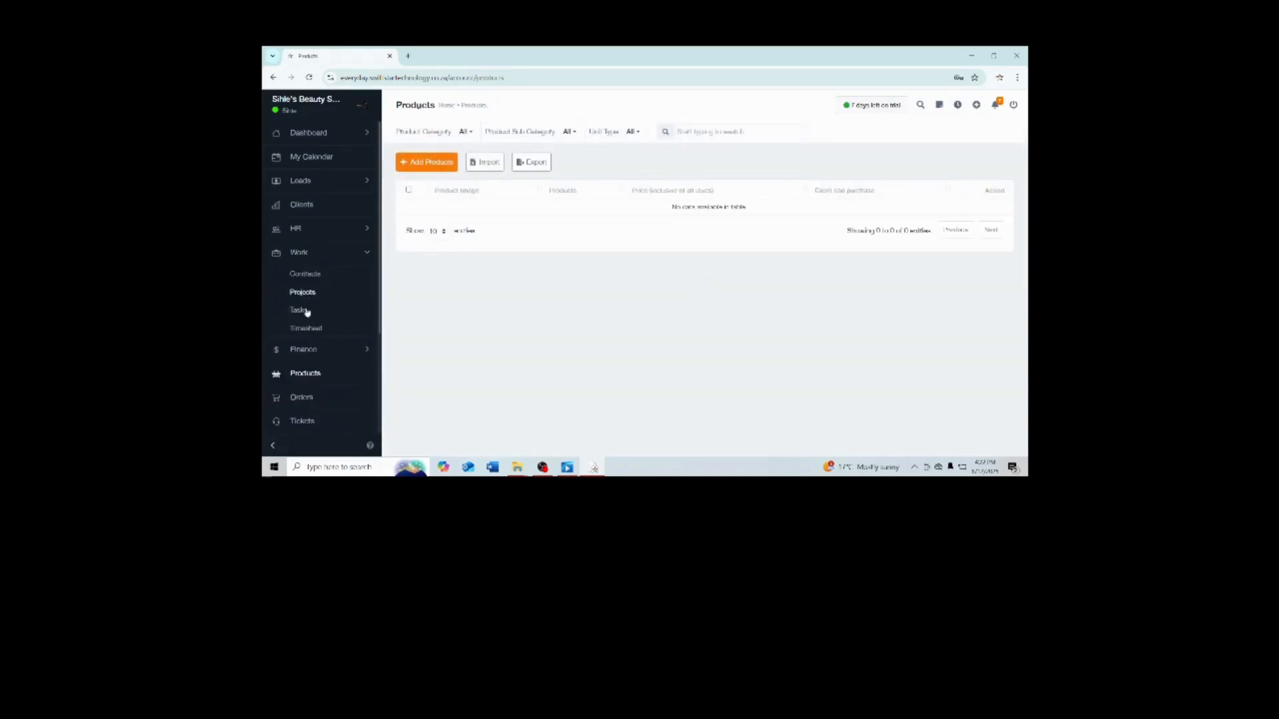
left_click(312, 329)
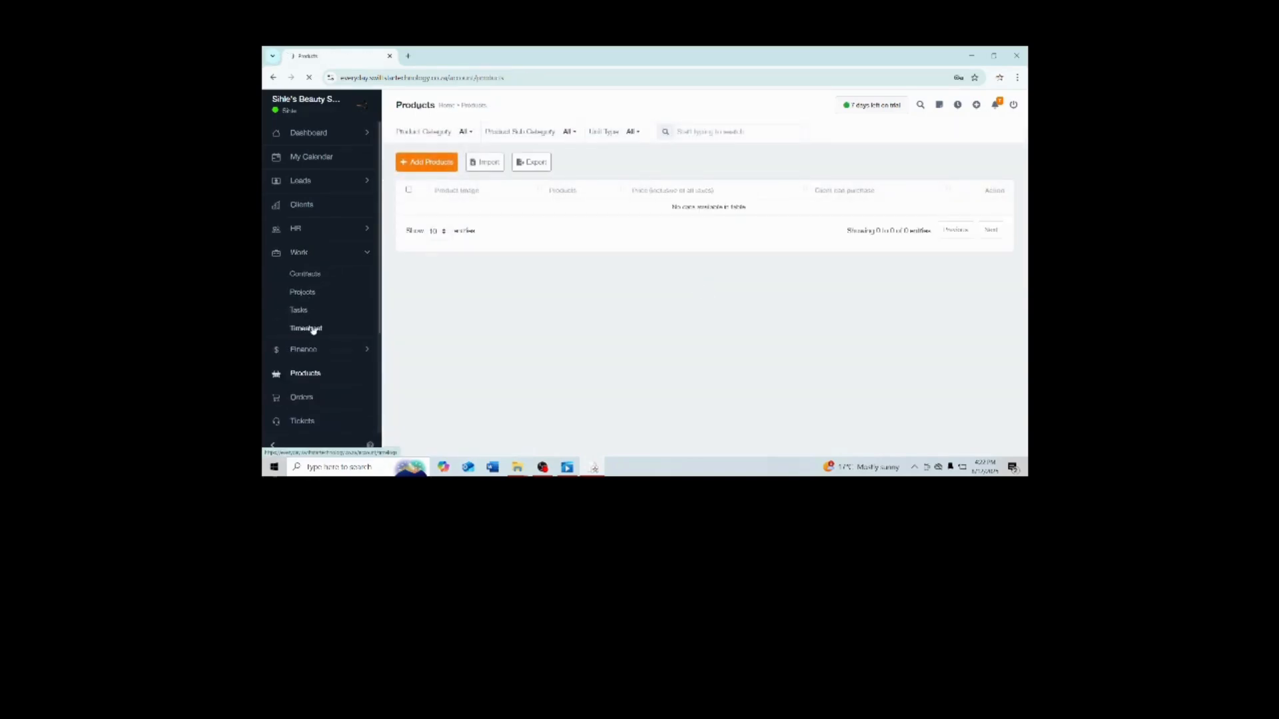
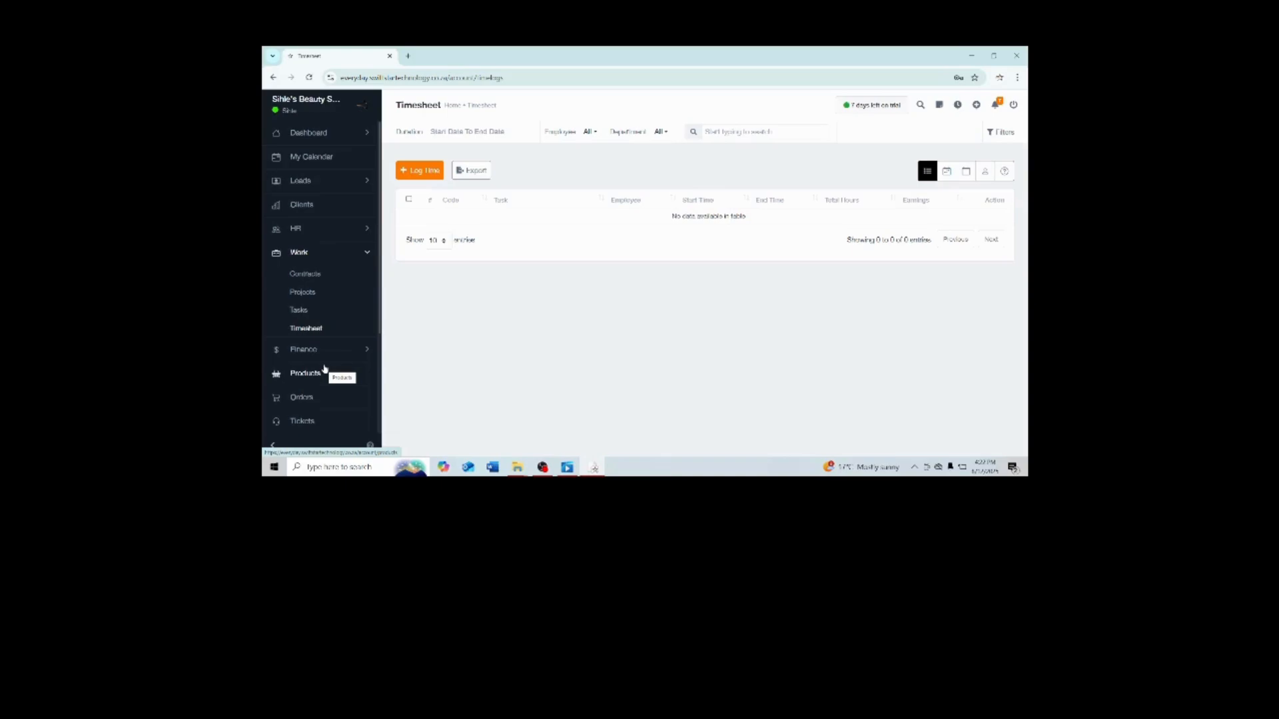
Start a time log for the login credentials task, assigned to yourself, with memo 'working on new logo'
left_click(424, 170)
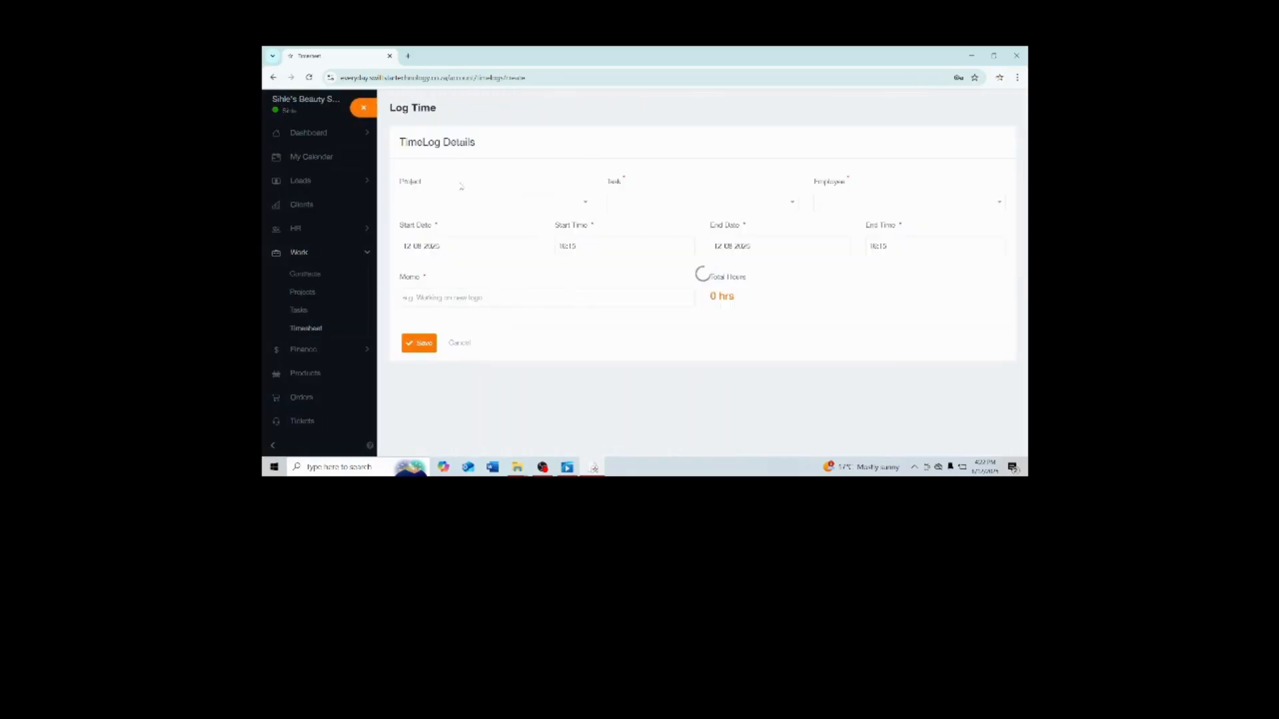
left_click(703, 203)
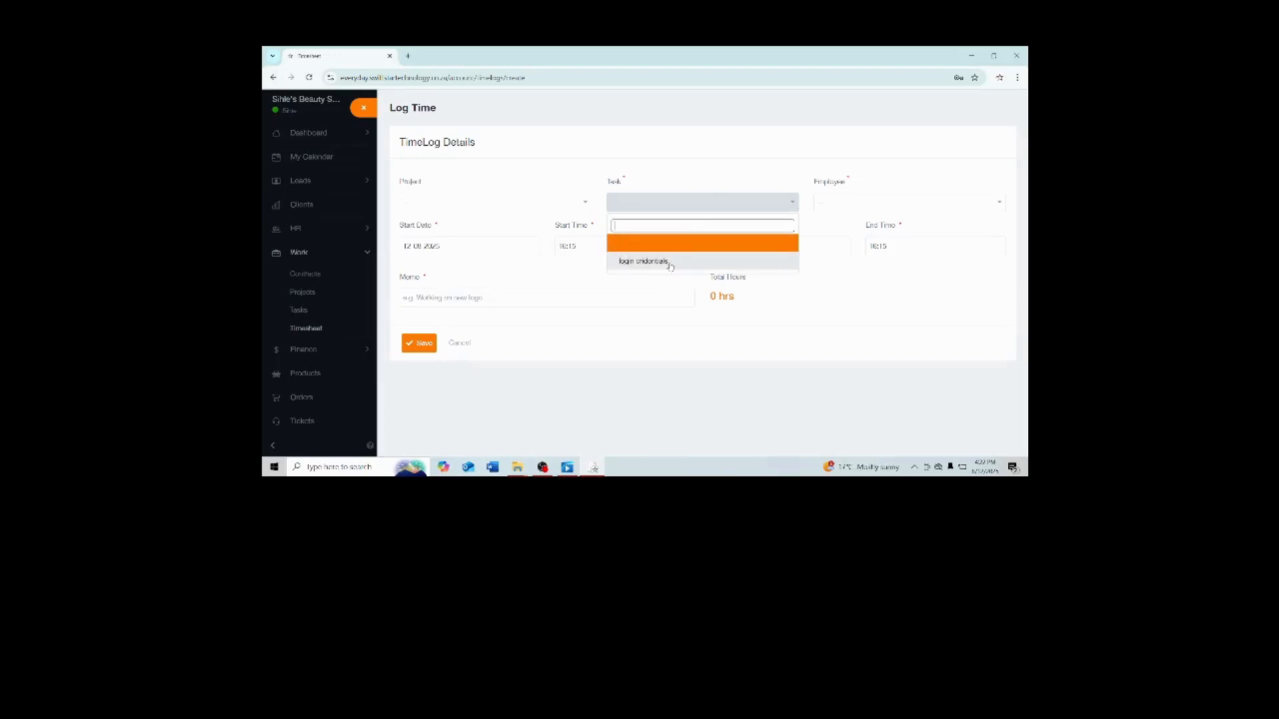
left_click(663, 260)
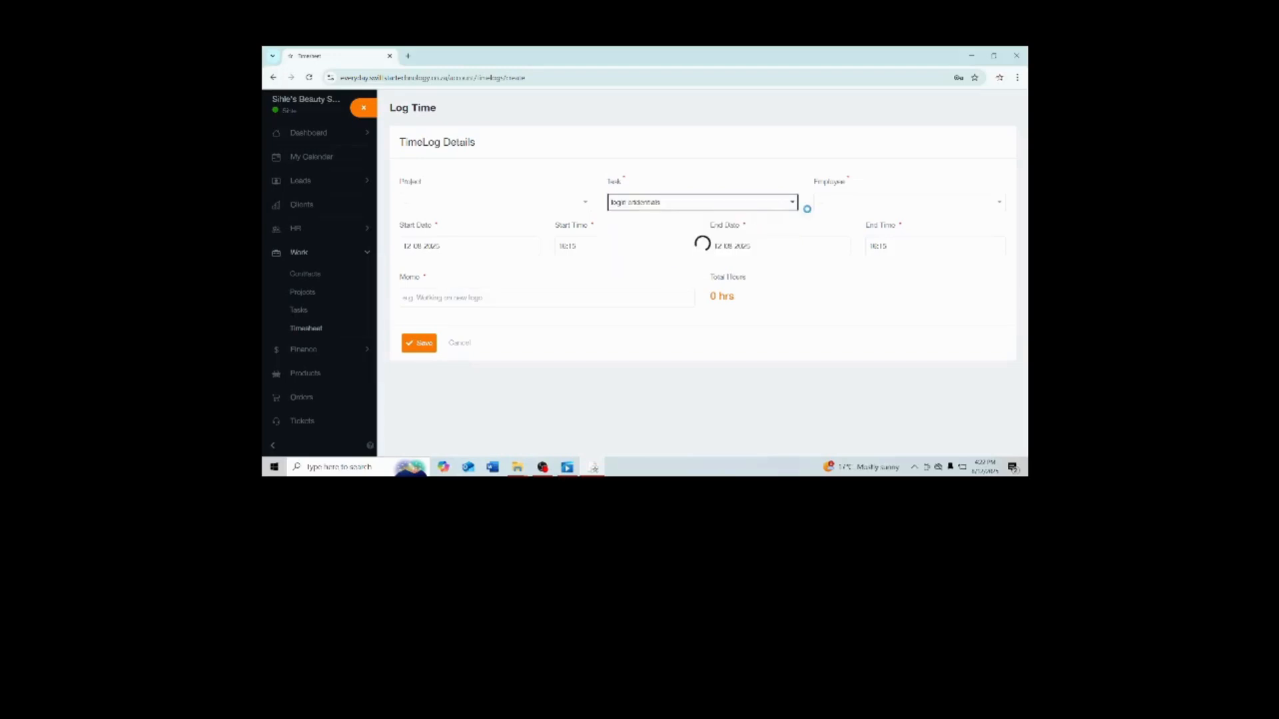
left_click(842, 204)
left_click(854, 262)
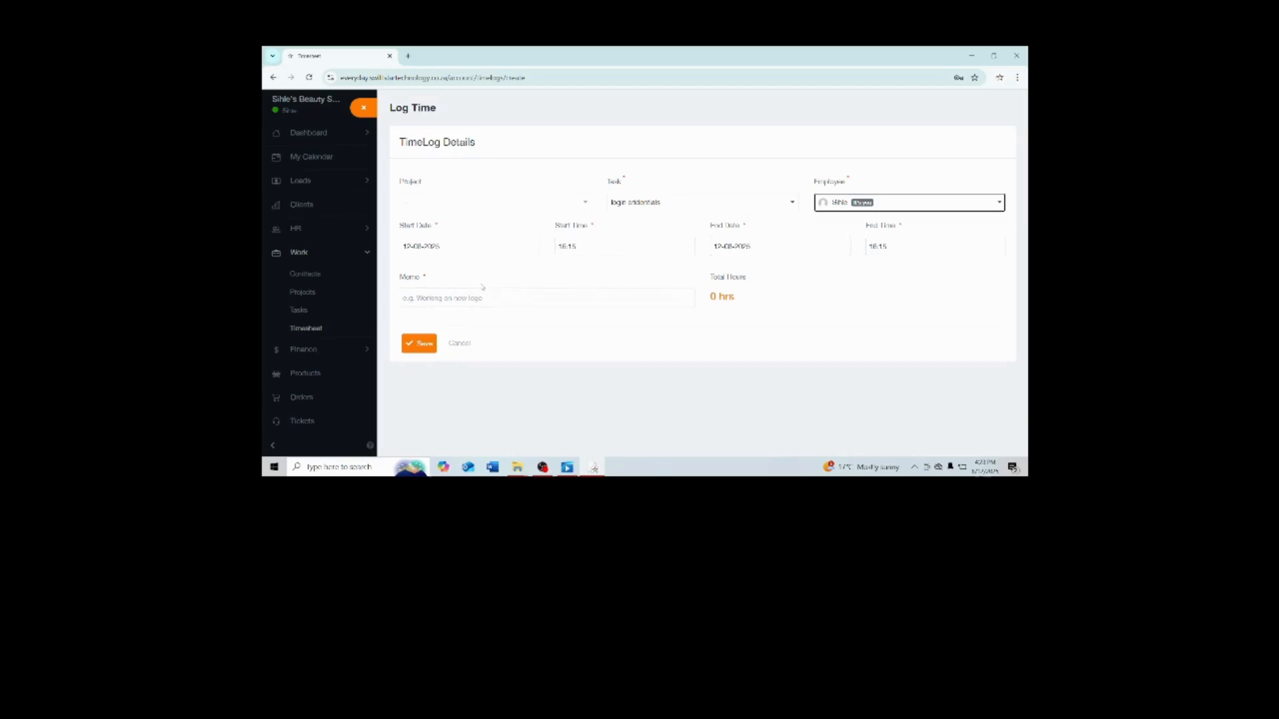
left_click(429, 298)
type("w")
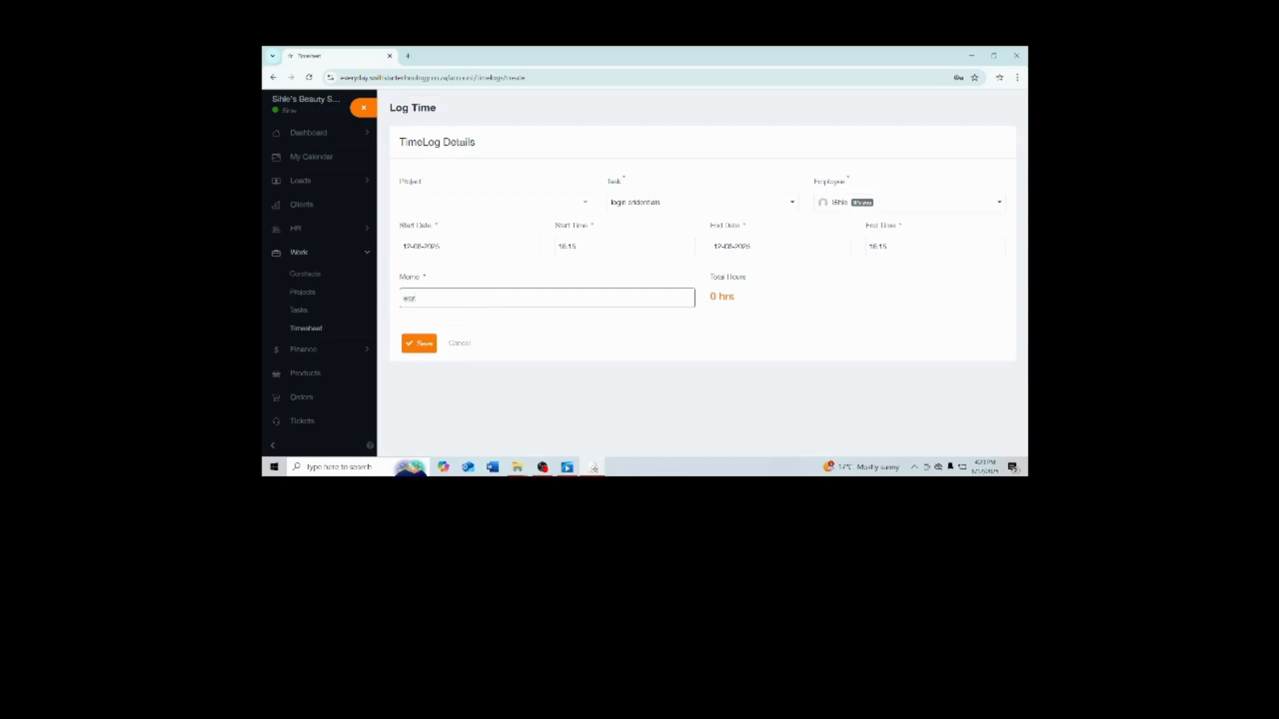
type("orking on n")
type("ew logo")
Pick the only available project for the time log and submit it again
left_click(424, 345)
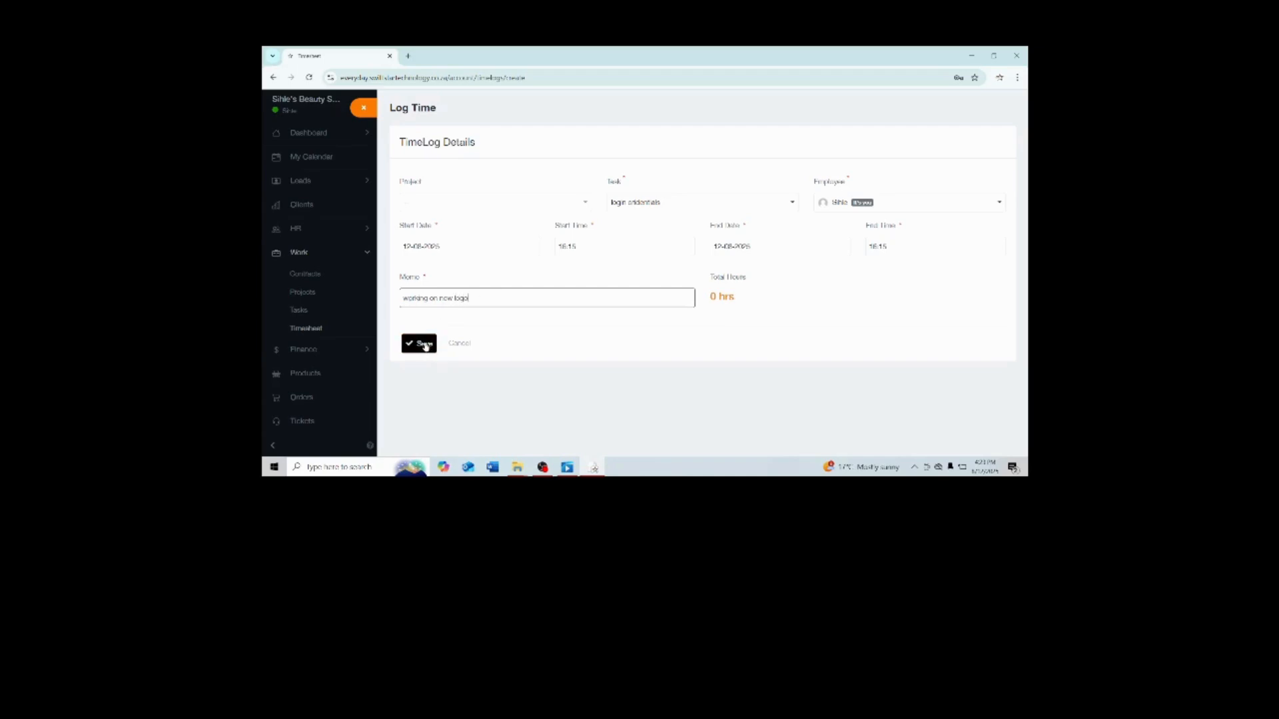
left_click(555, 206)
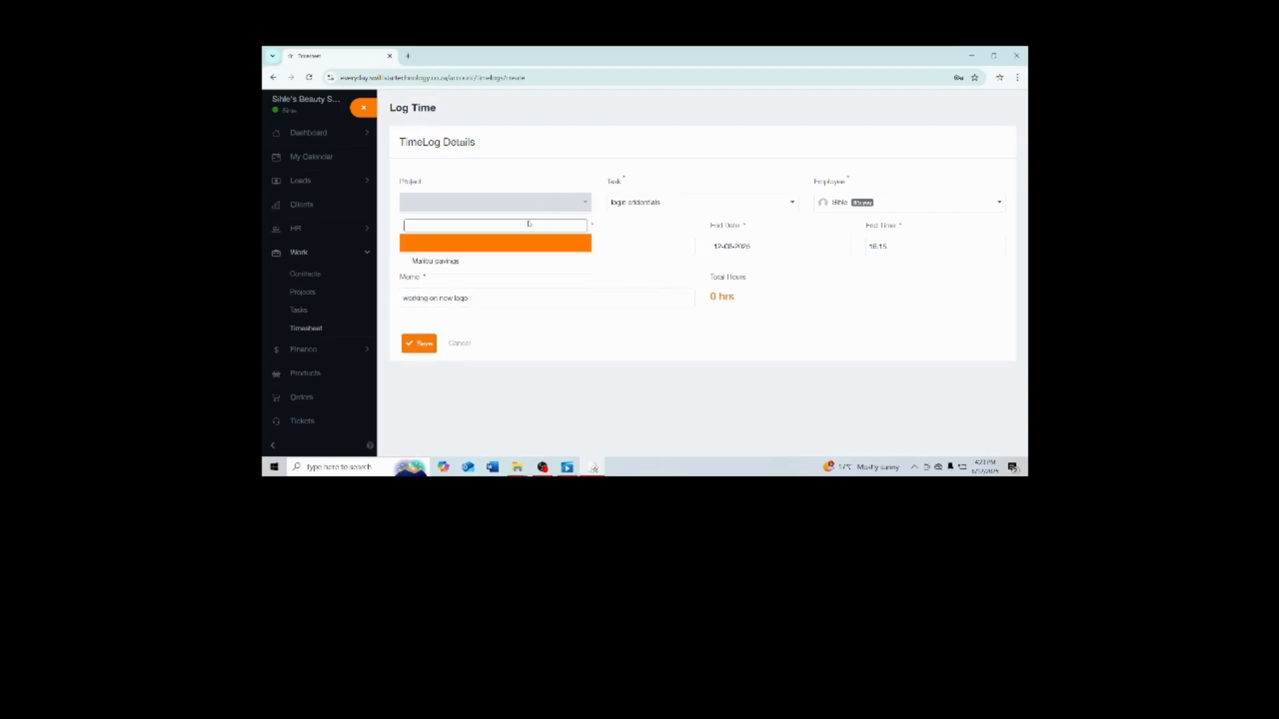
left_click(510, 266)
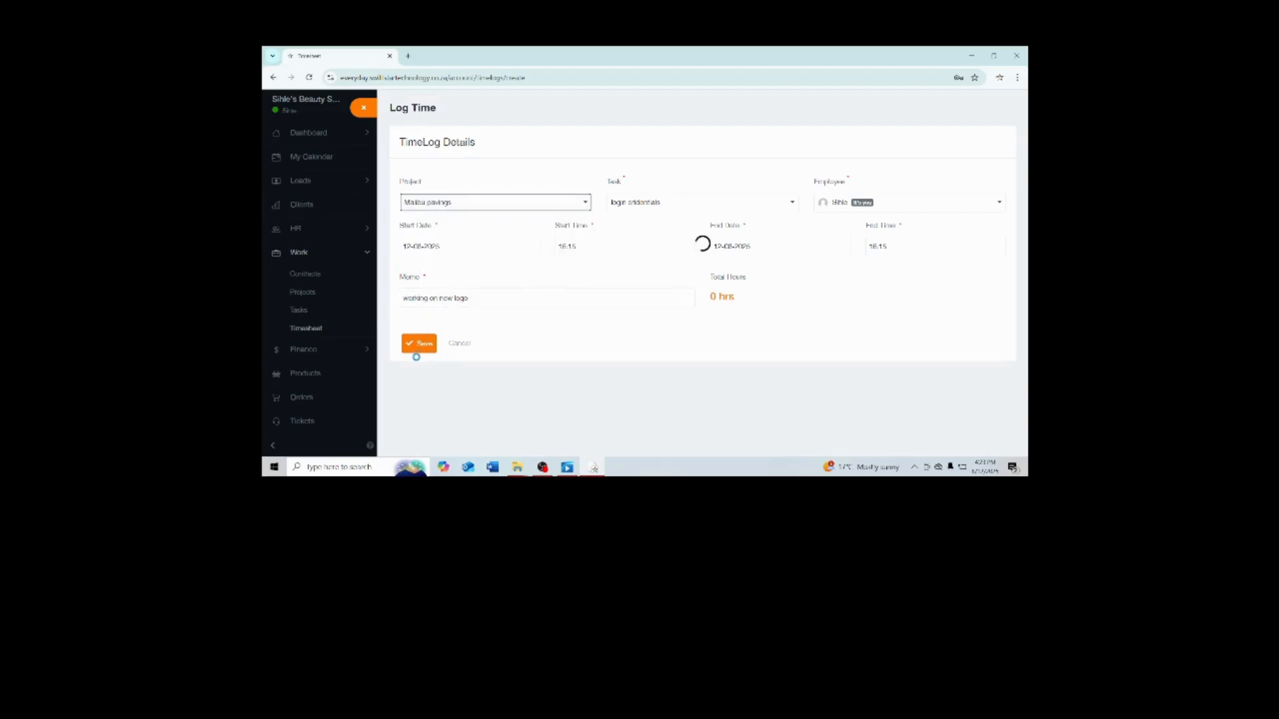
left_click(423, 347)
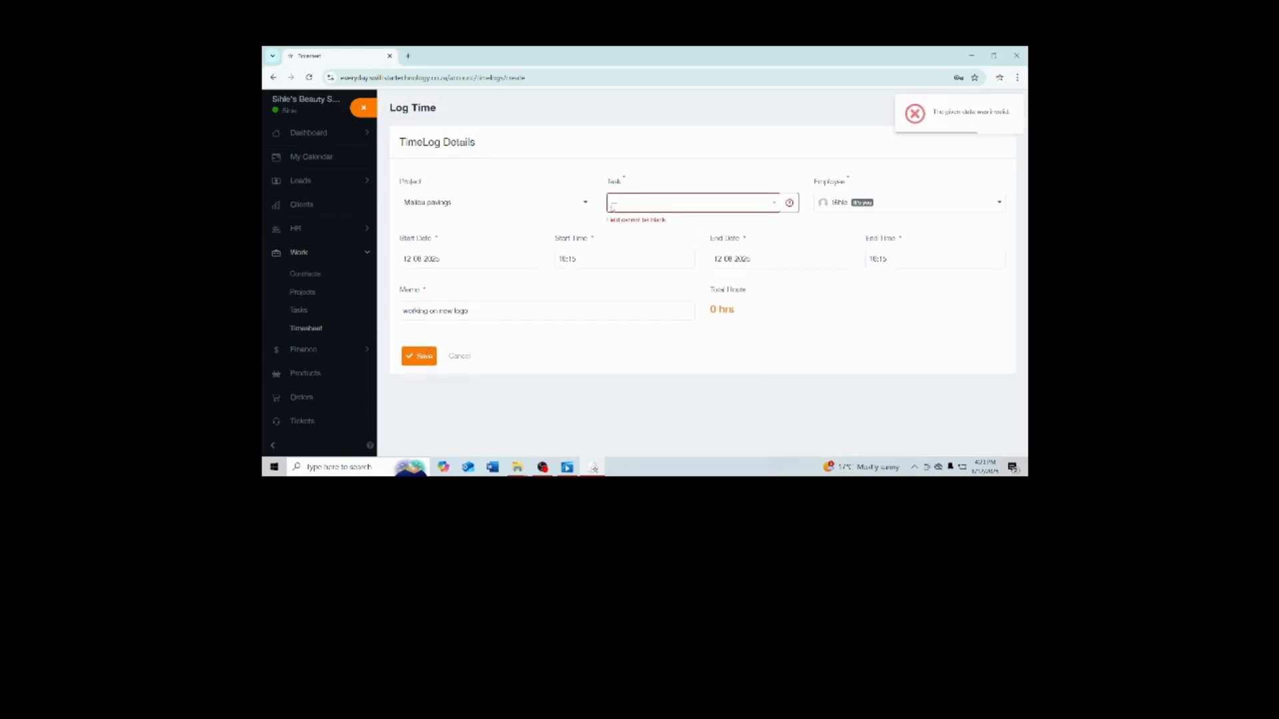
Search the task list for 'malibu paving', find no match, and close the Log Time form unsaved
left_click(736, 201)
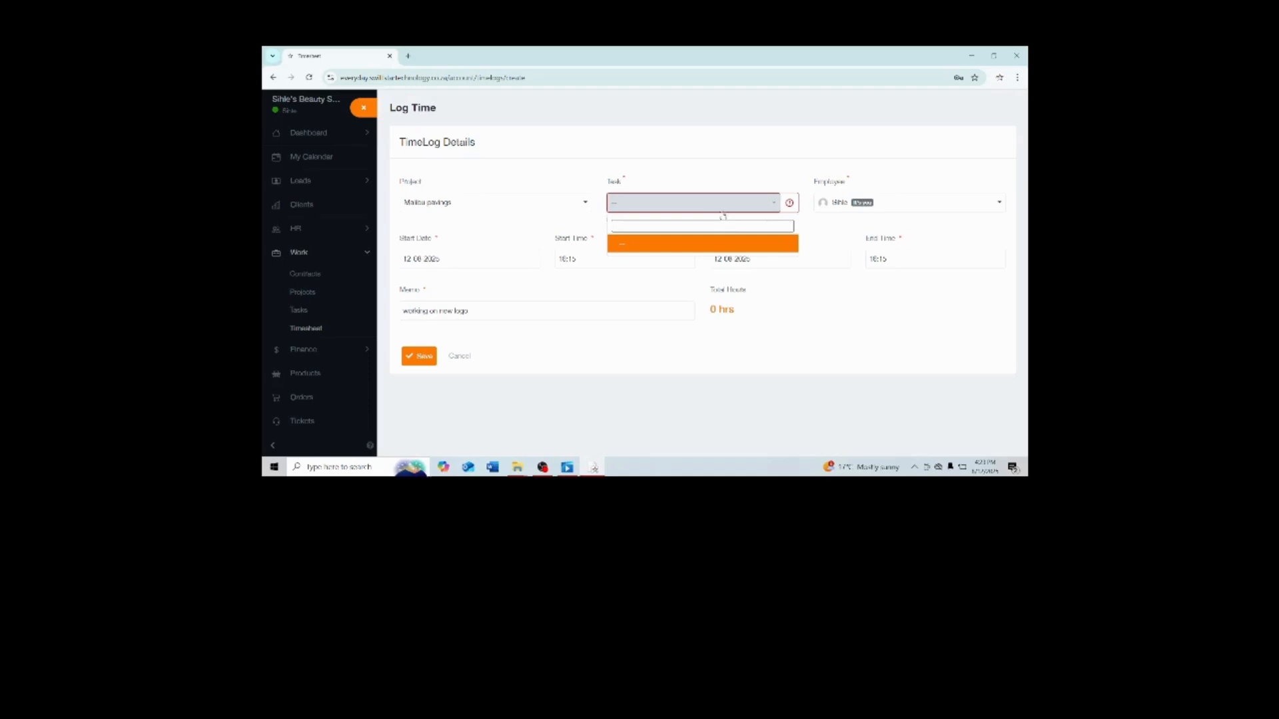
type("ma")
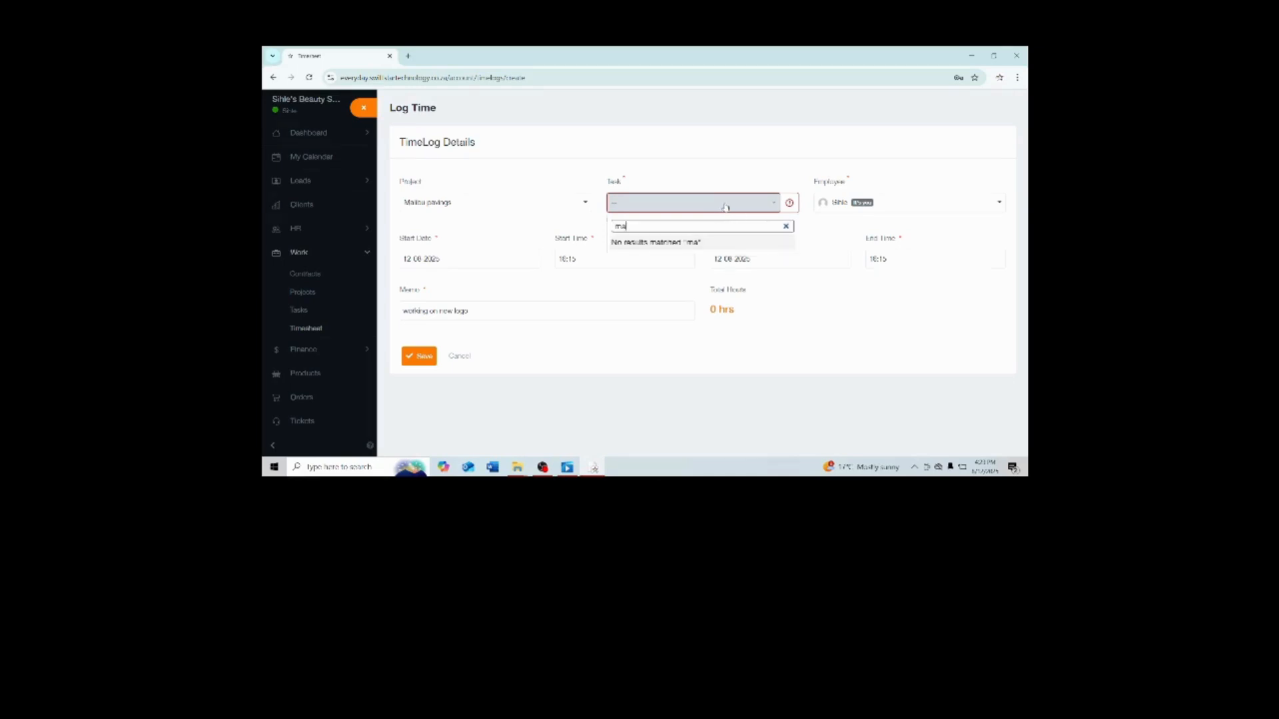
type("libu pavings")
left_click(572, 309)
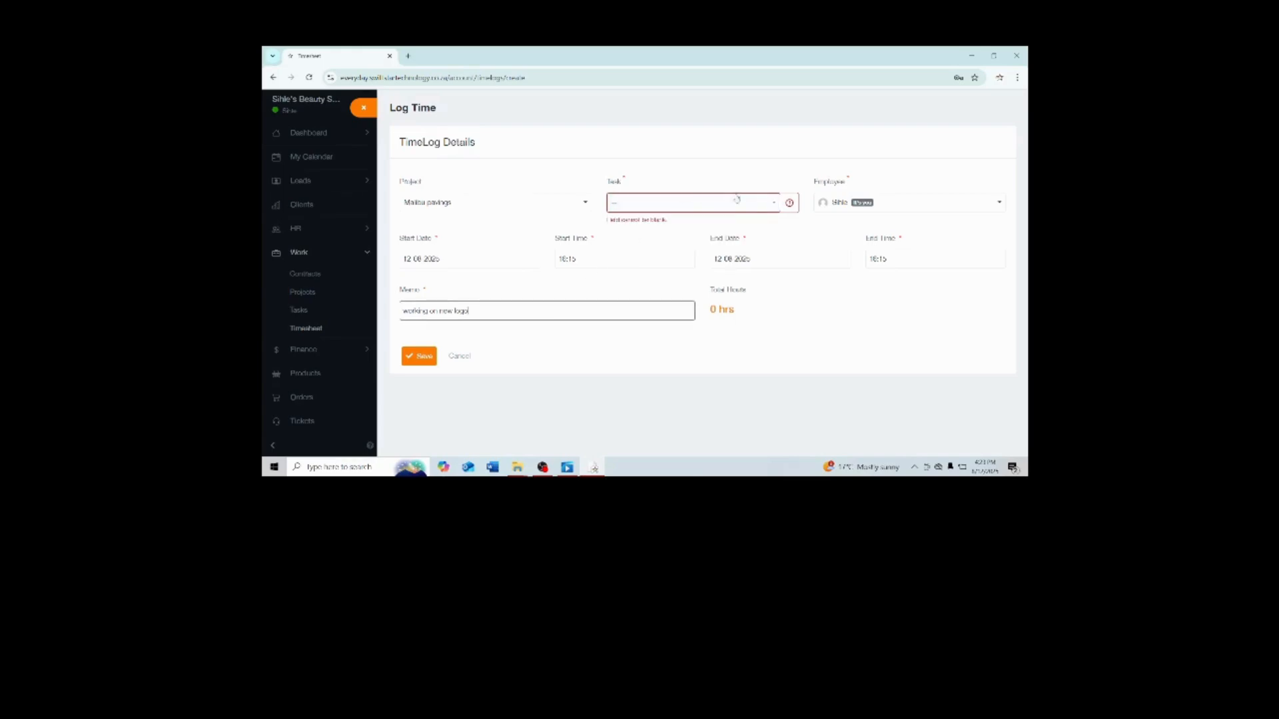
left_click(793, 204)
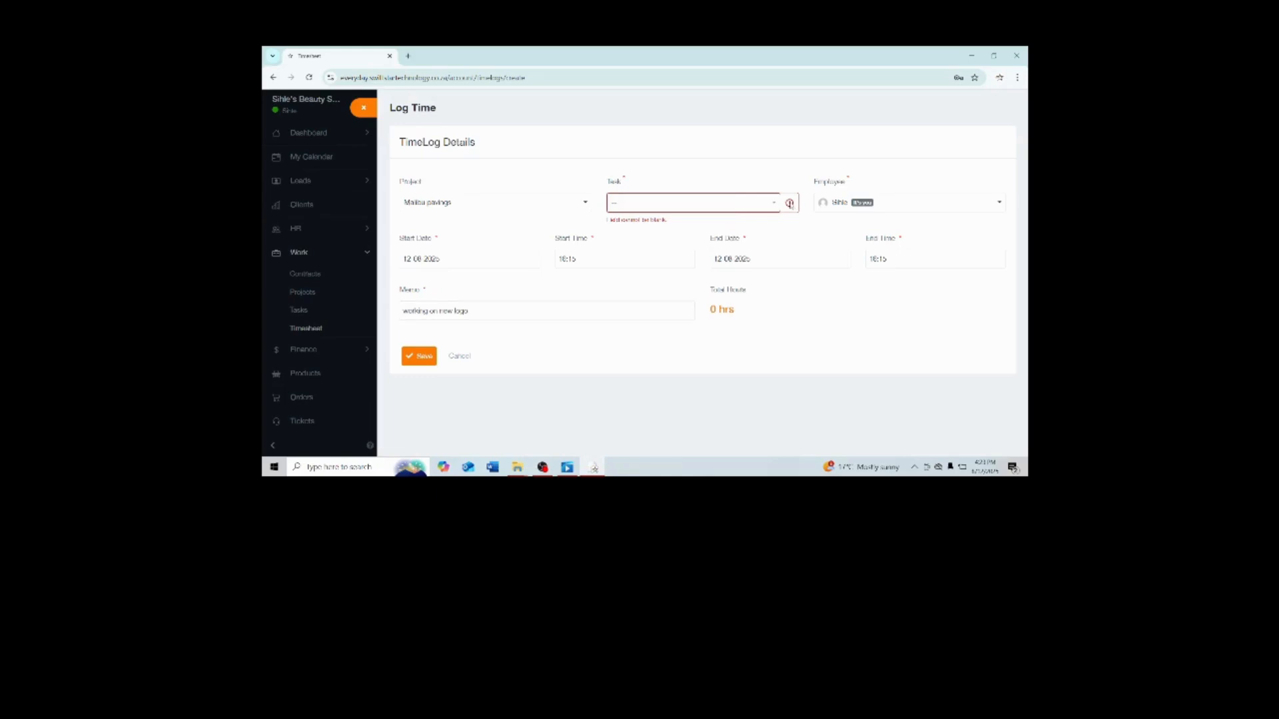
left_click(775, 206)
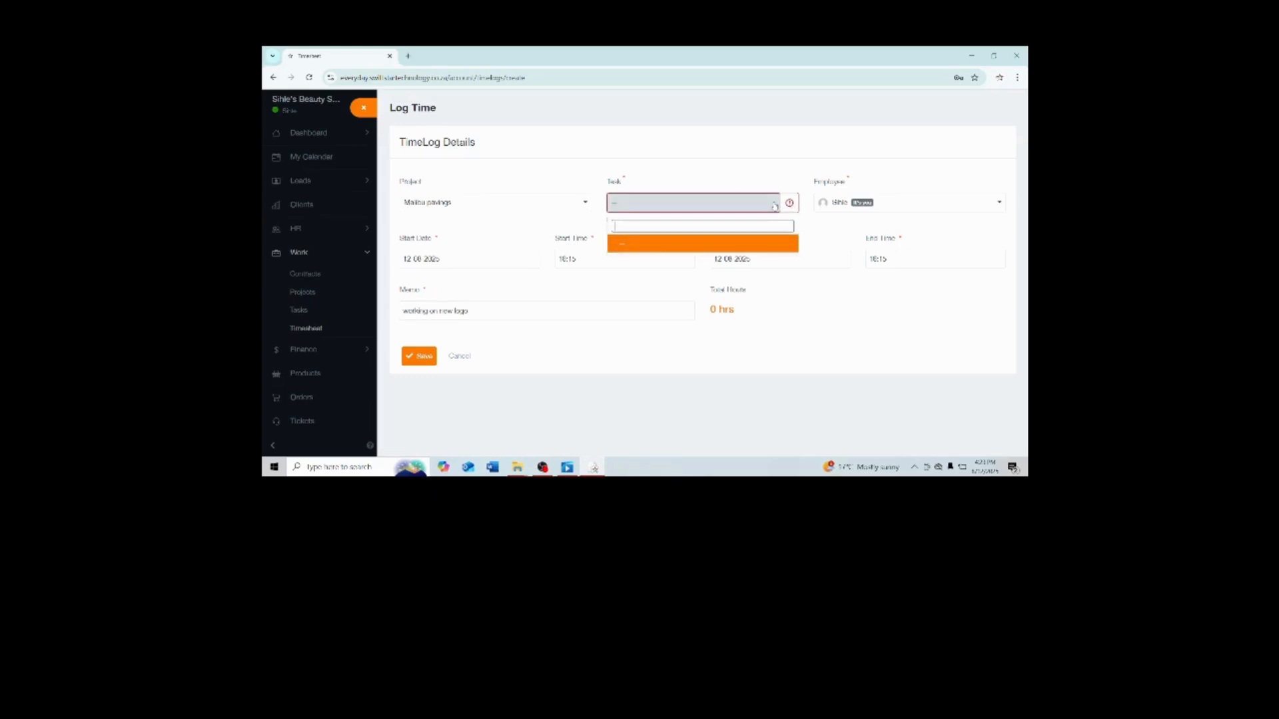
type("ma")
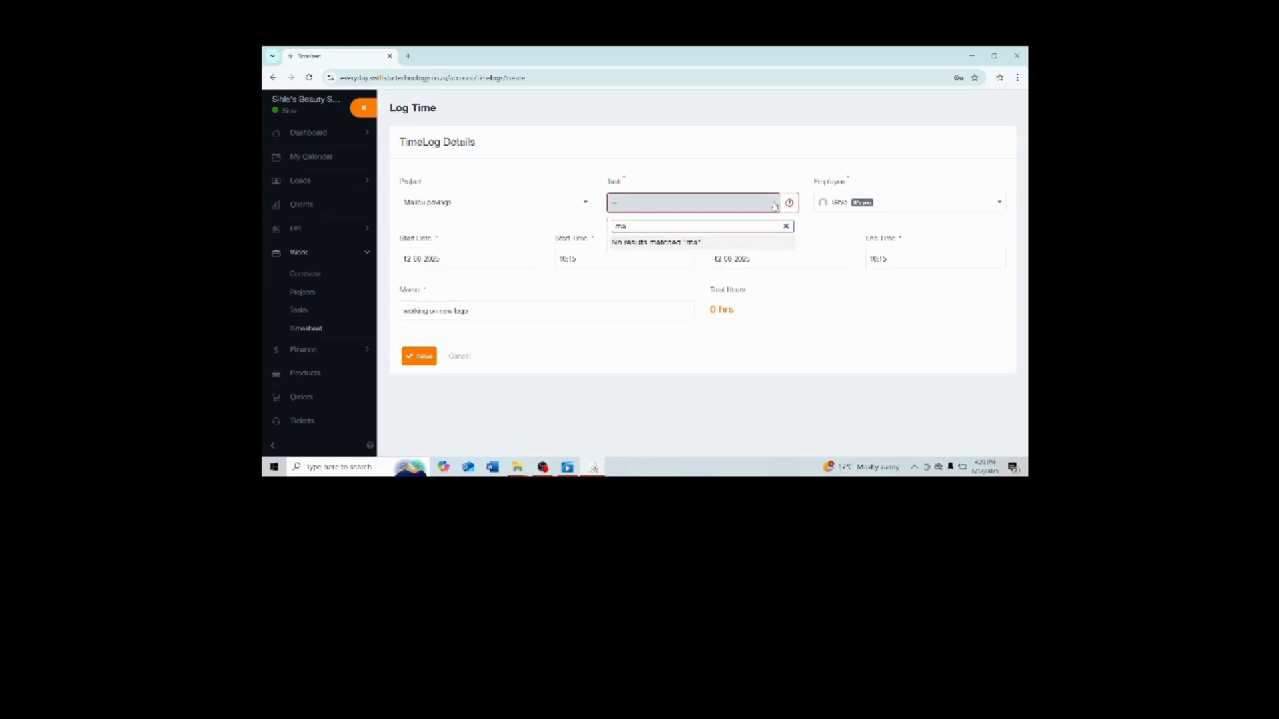
type("libu paving")
left_click(674, 199)
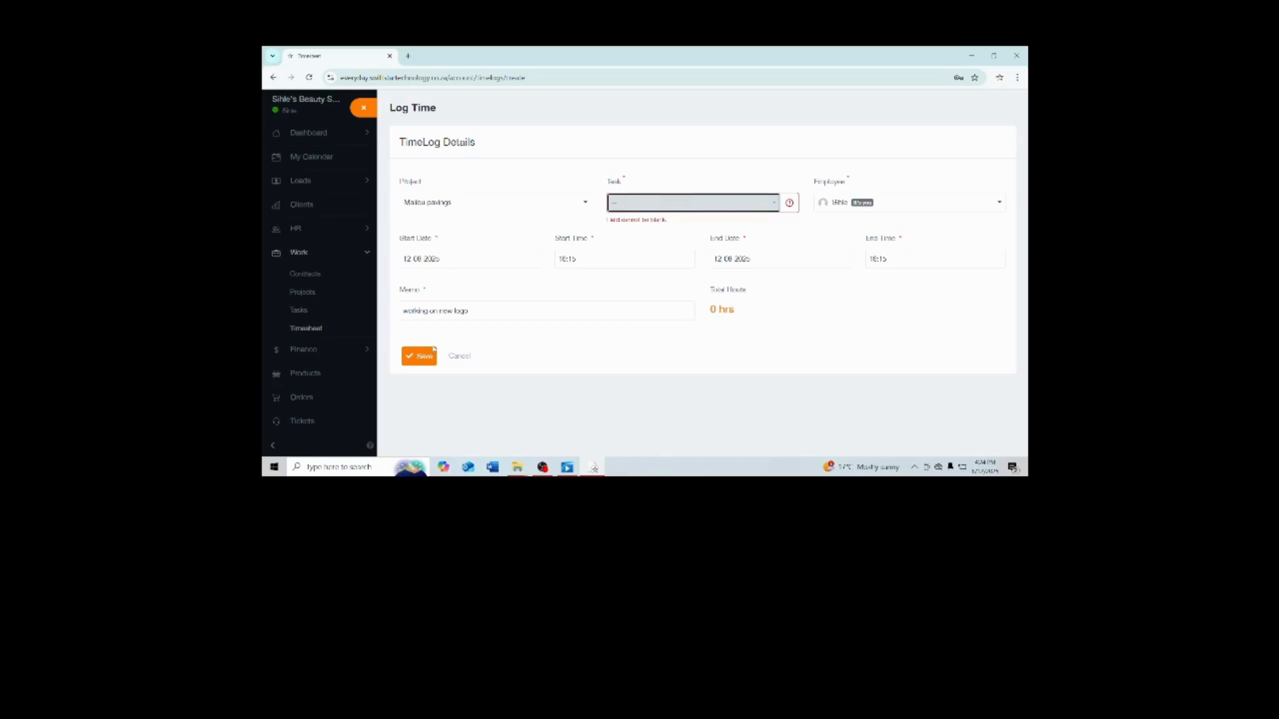
left_click(363, 117)
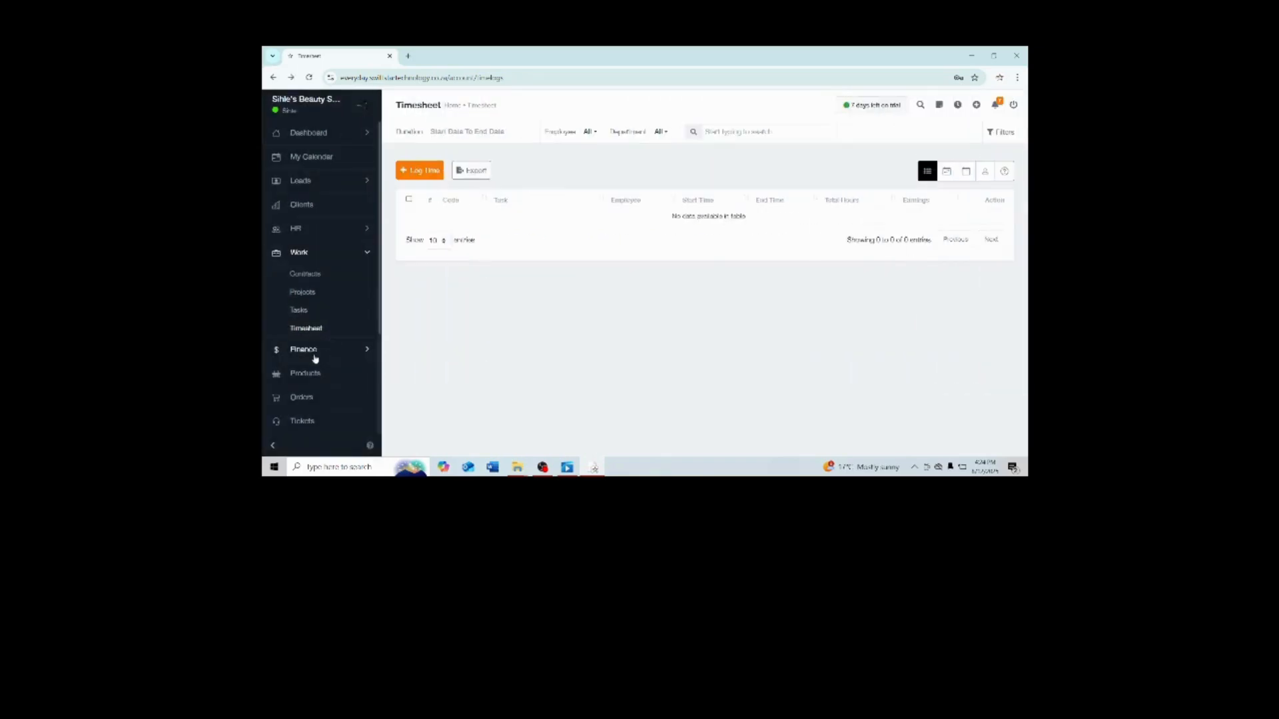
Browse the Clients, Events and Products pages
left_click(333, 350)
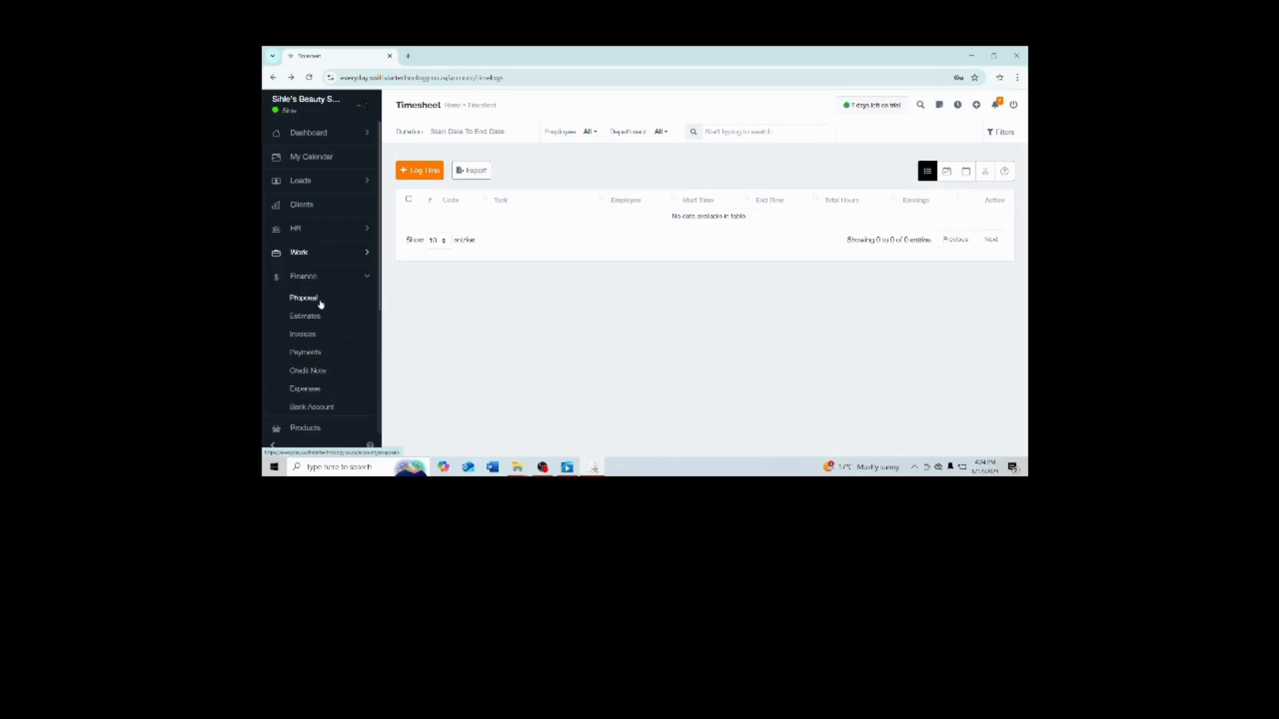
left_click(350, 210)
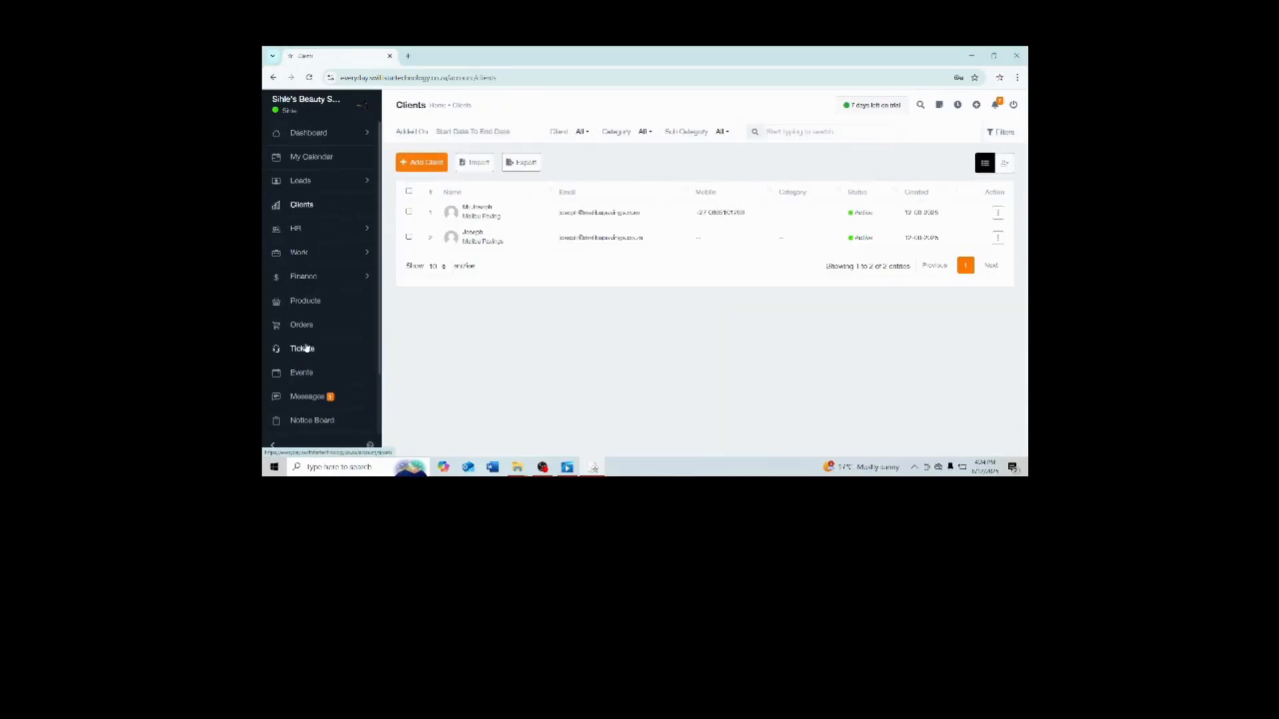
left_click(321, 373)
scroll(321, 373, "down", 2)
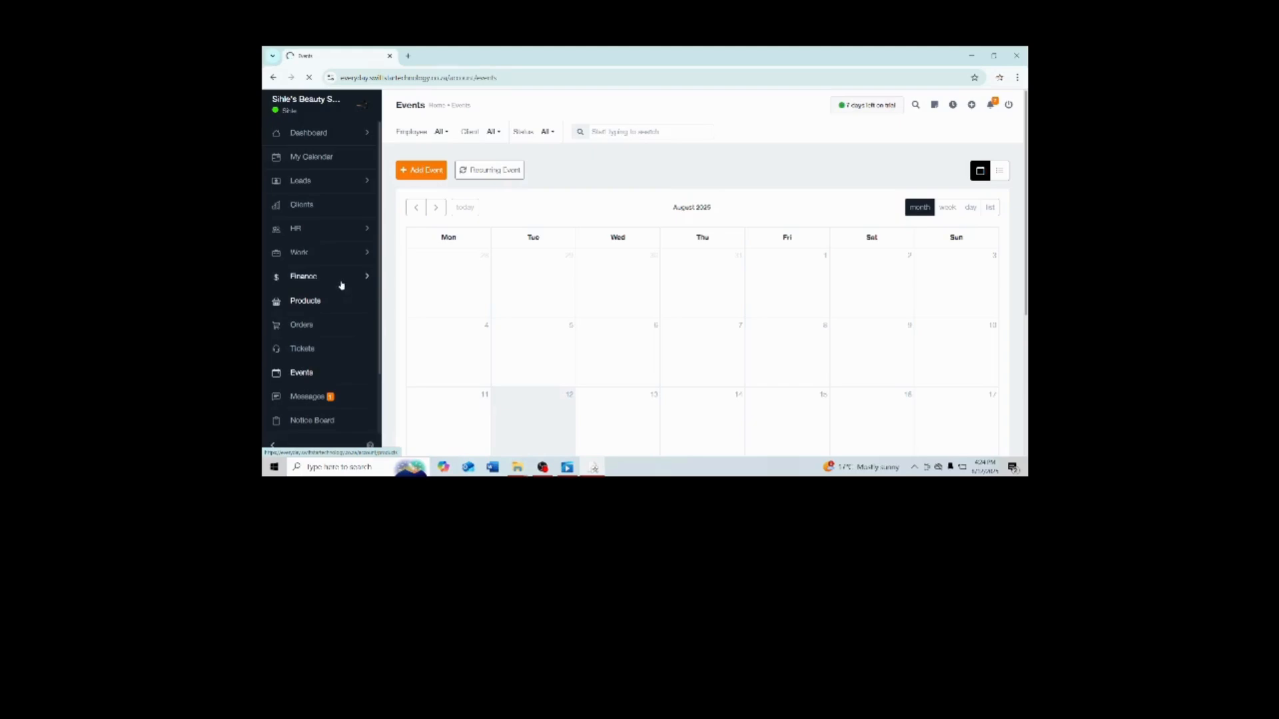
left_click(341, 283)
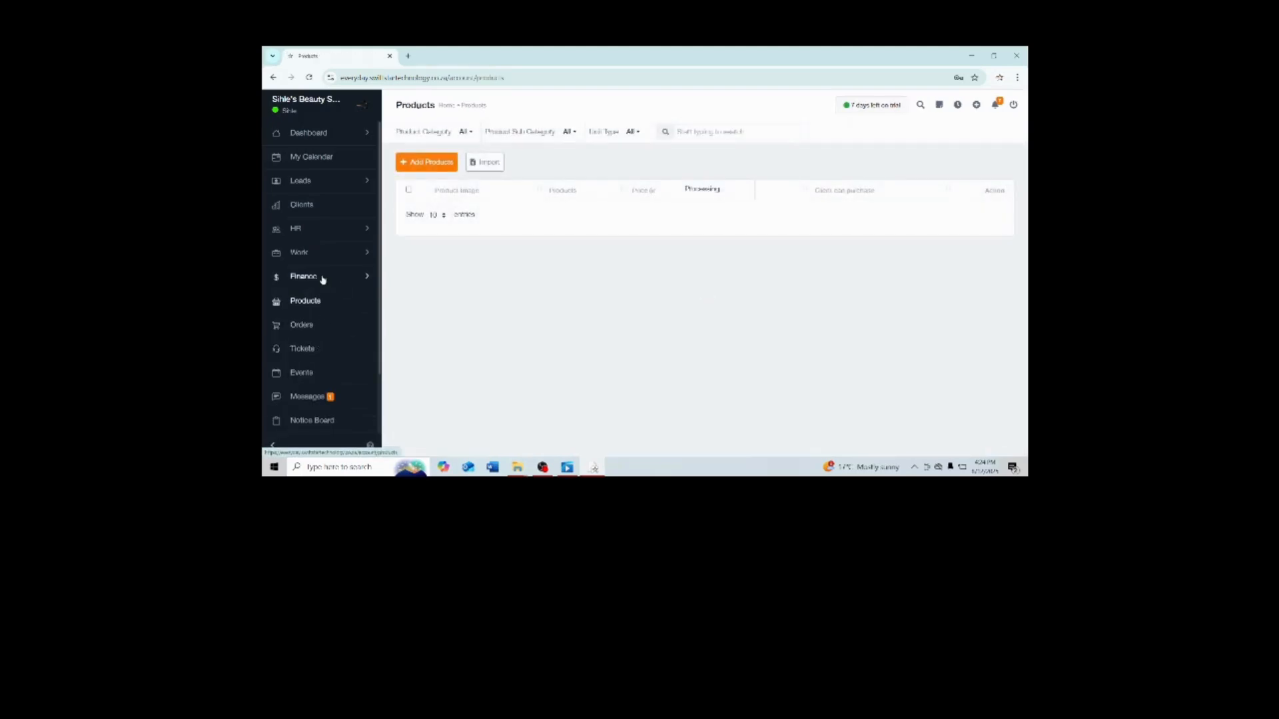
Expand Reports and open the Attendance Report
left_click(323, 277)
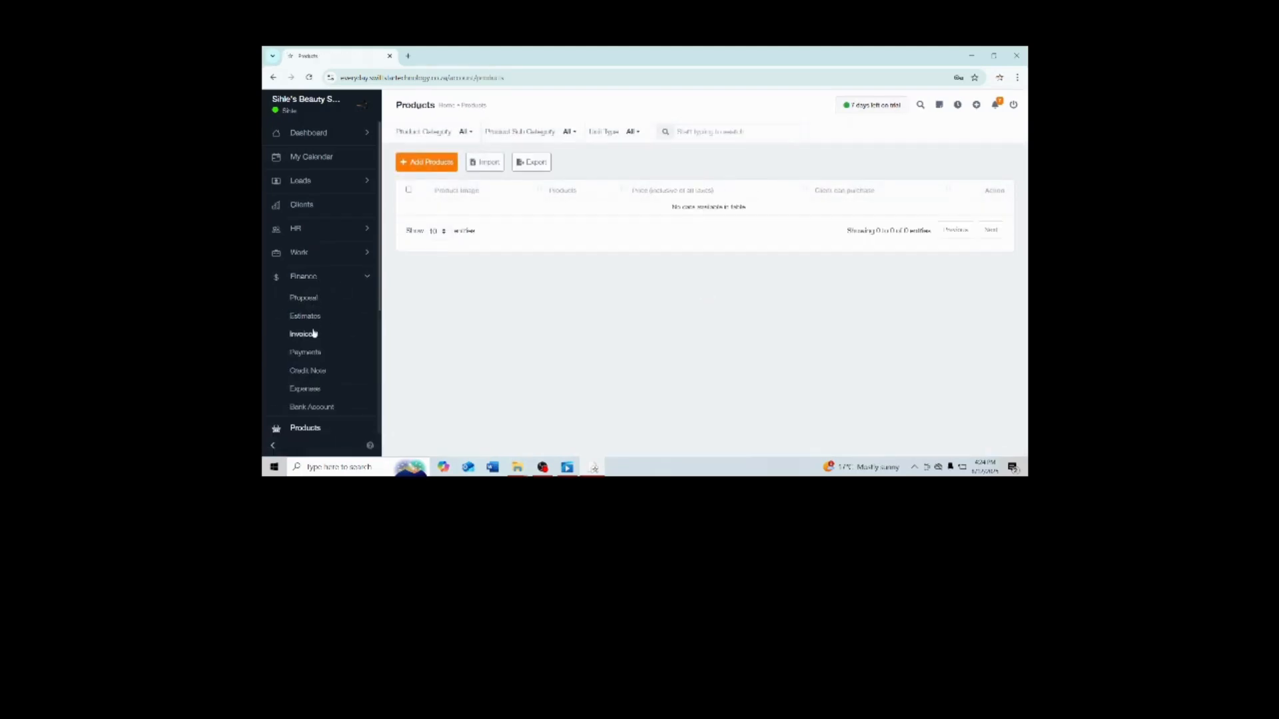
scroll(318, 391, "down", 5)
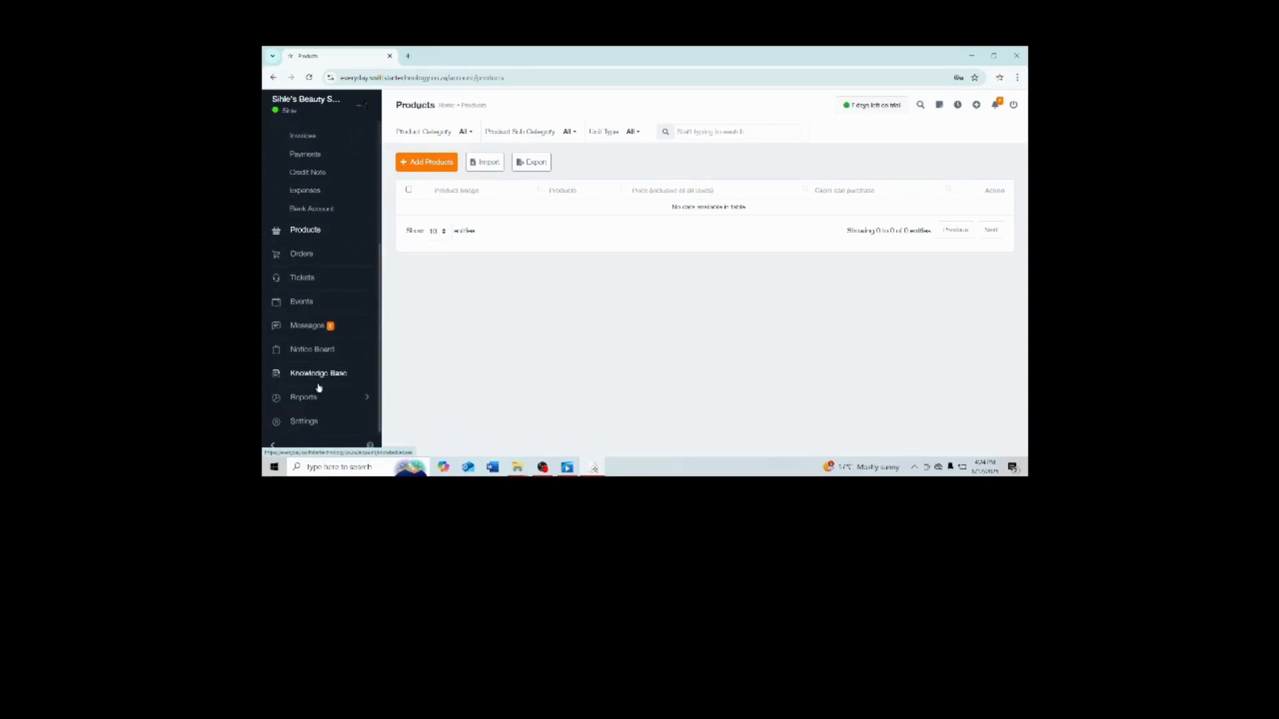
left_click(322, 398)
scroll(325, 399, "down", 2)
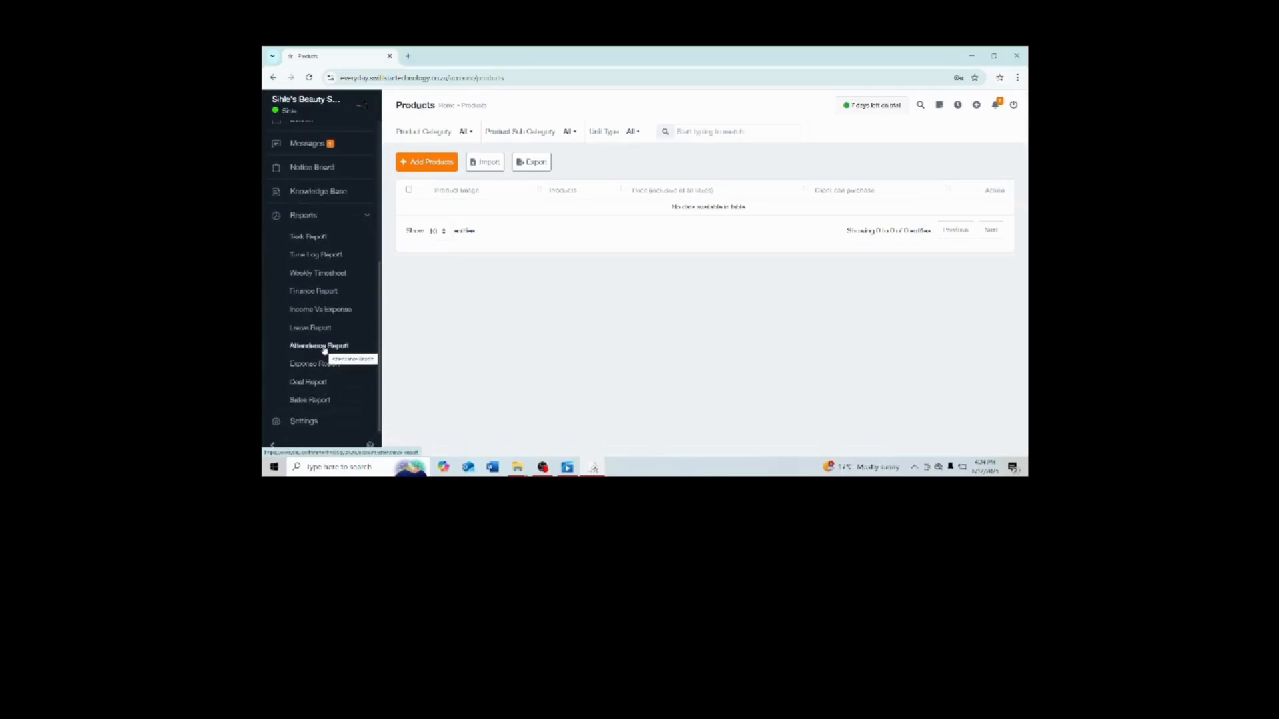
left_click(324, 349)
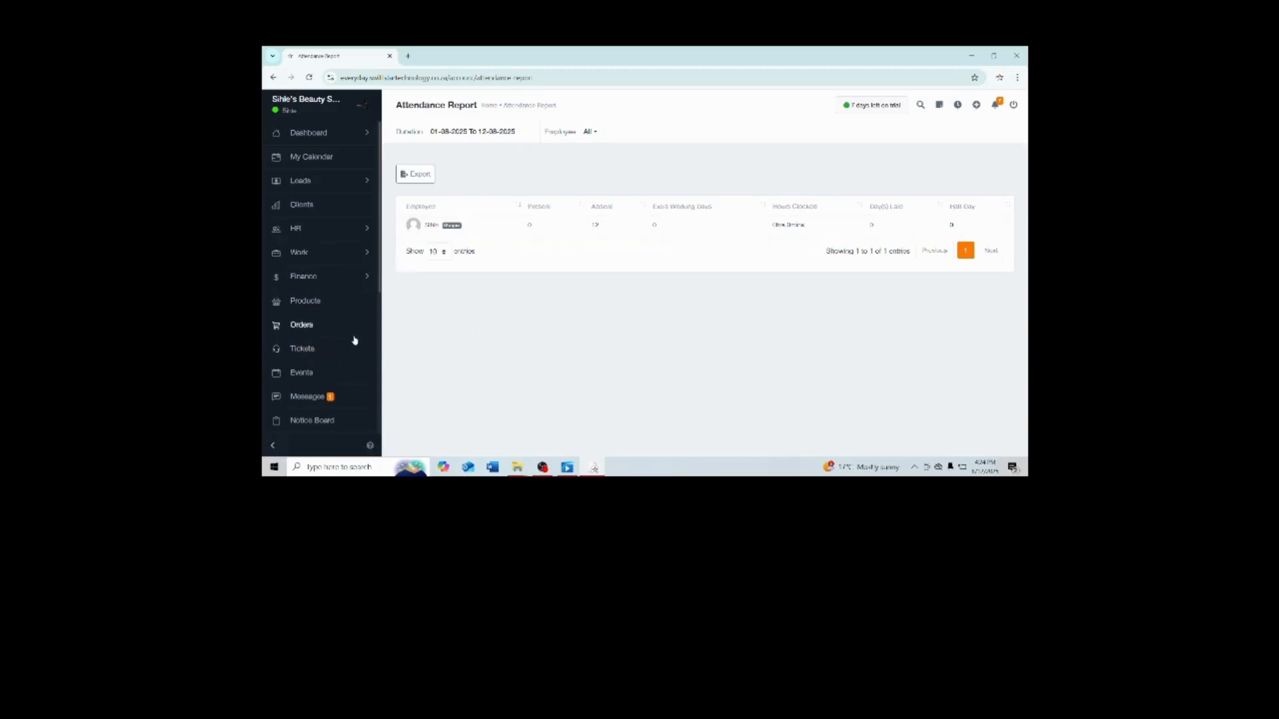
Expand Finance and go to the Expenses list
left_click(331, 278)
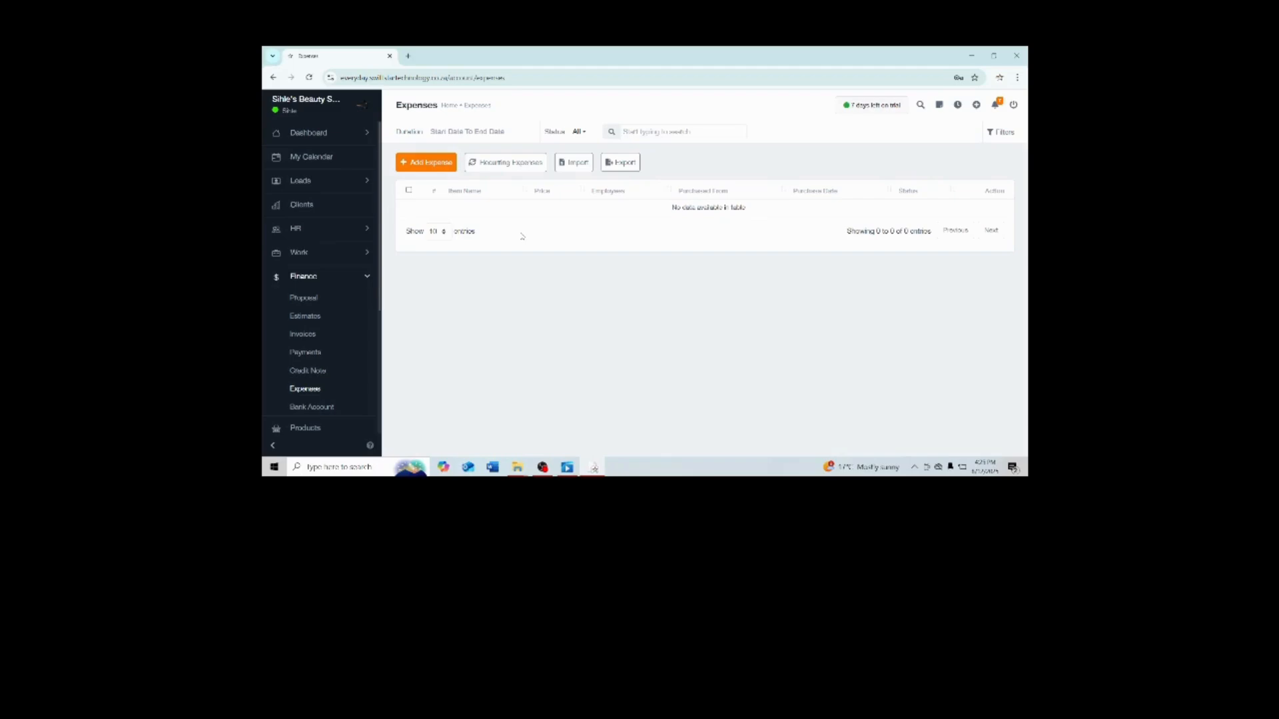
Add a new expense for item 'wireless keyboard' with price 5000
left_click(436, 163)
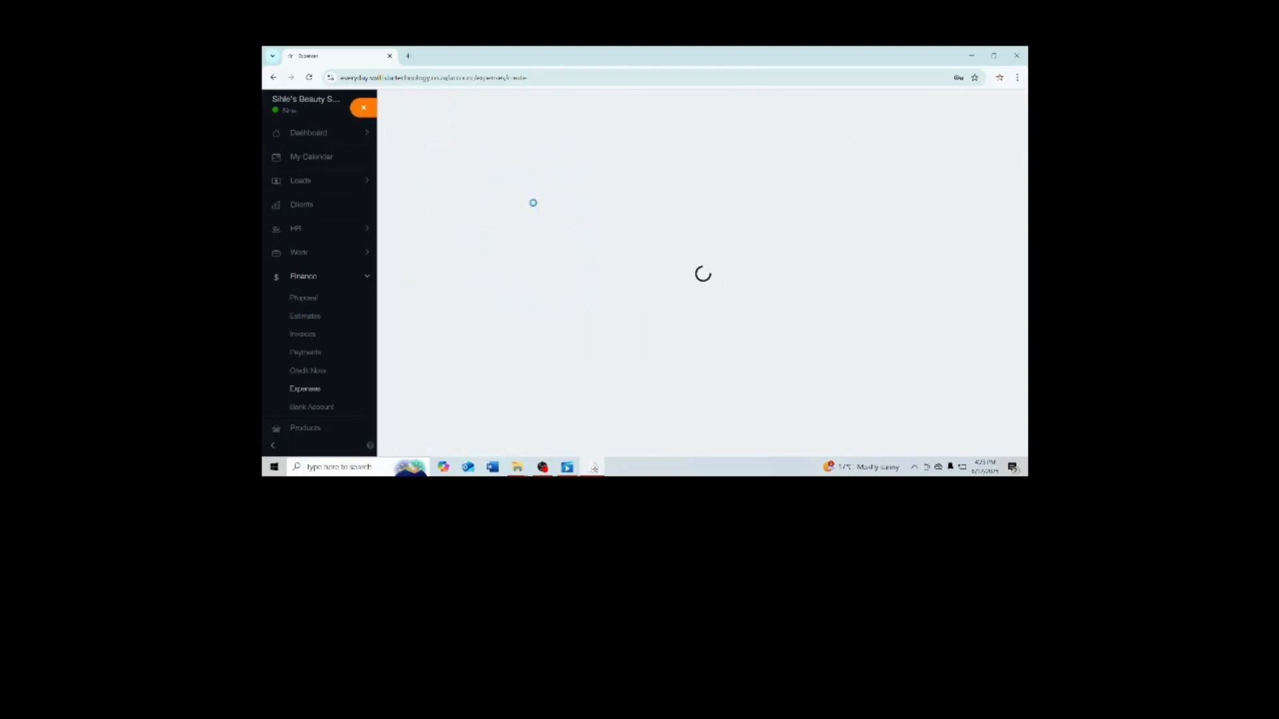
left_click(475, 202)
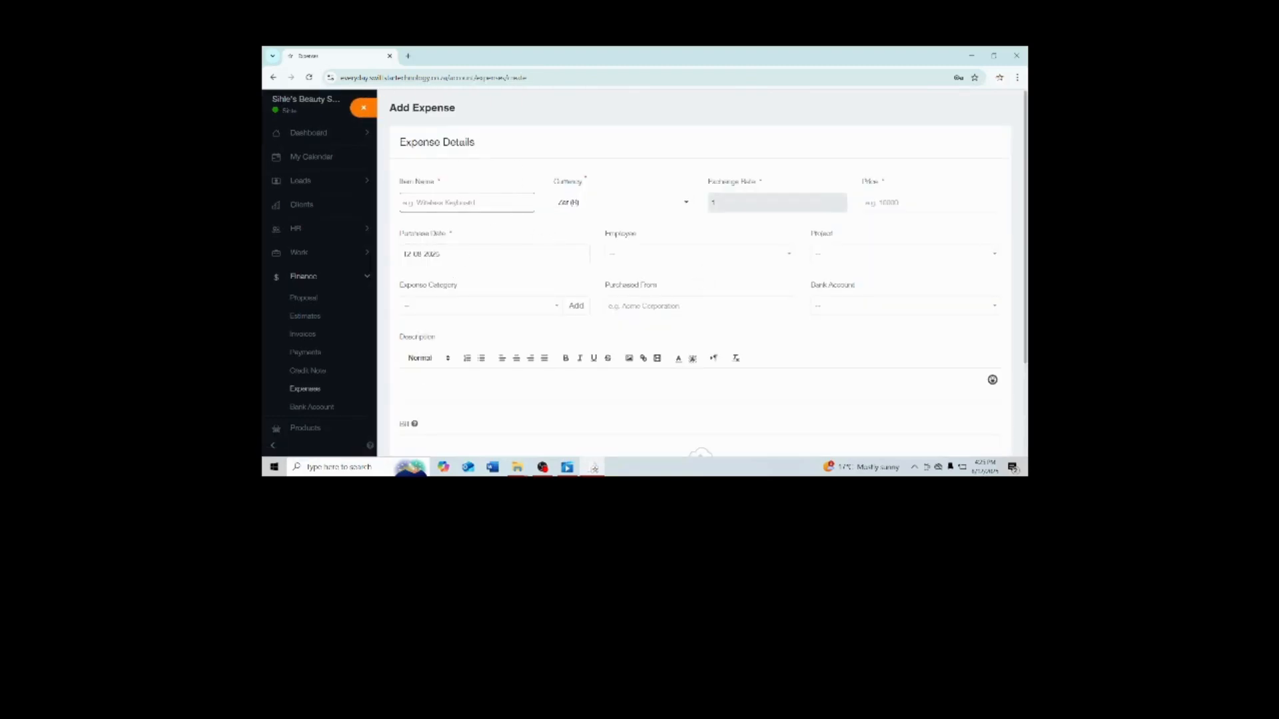
key("Tab")
key("Tab")
key("Tab")
scroll(642, 285, "down", 1)
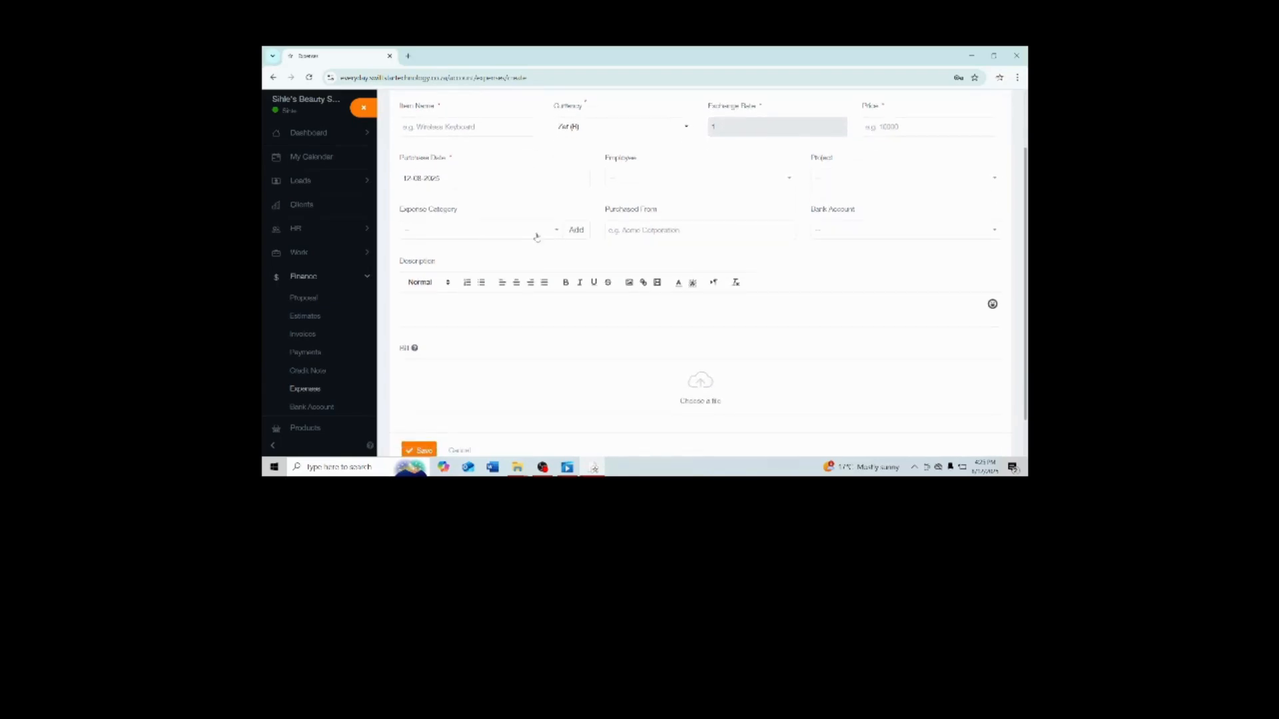
left_click(607, 231)
scroll(752, 132, "up", 1)
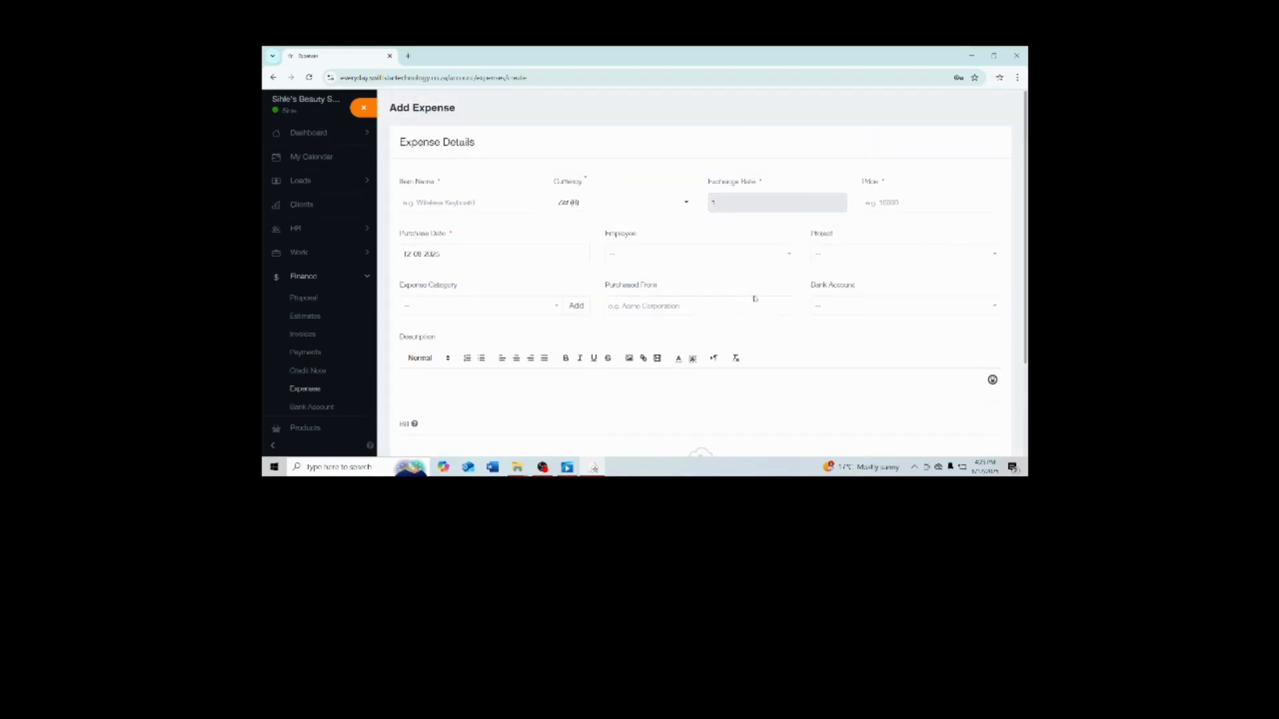
scroll(753, 304, "down", 2)
scroll(749, 284, "up", 3)
left_click(520, 199)
type("wireless keyboard")
left_click(912, 204)
type("5000")
Assign the expense to the employee and the Malibu pavings project, then save it
scroll(696, 290, "down", 2)
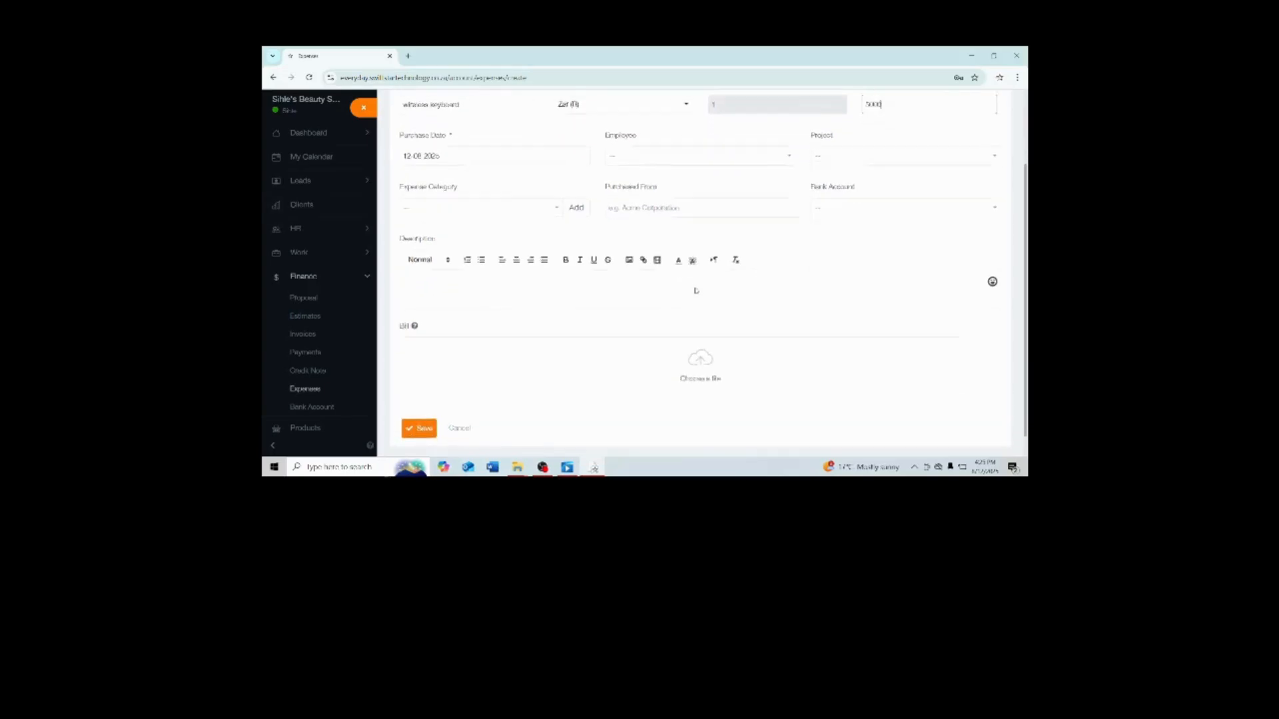
scroll(696, 291, "down", 1)
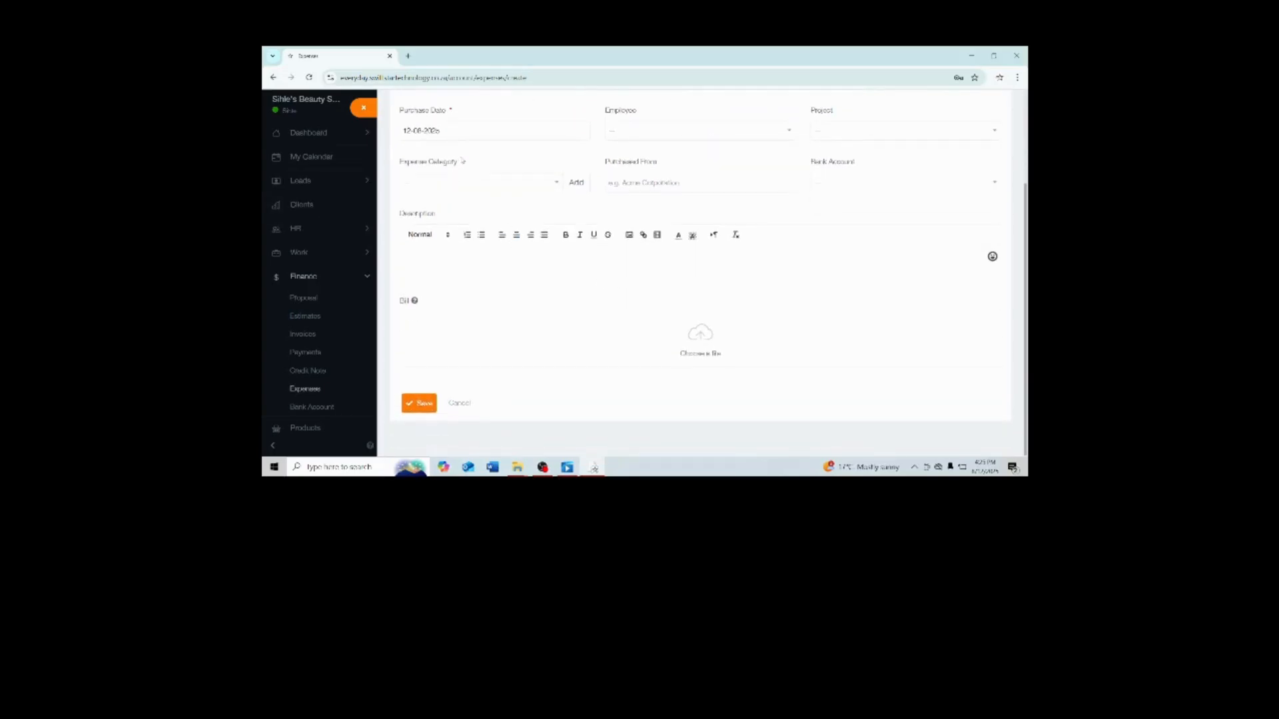
left_click(555, 186)
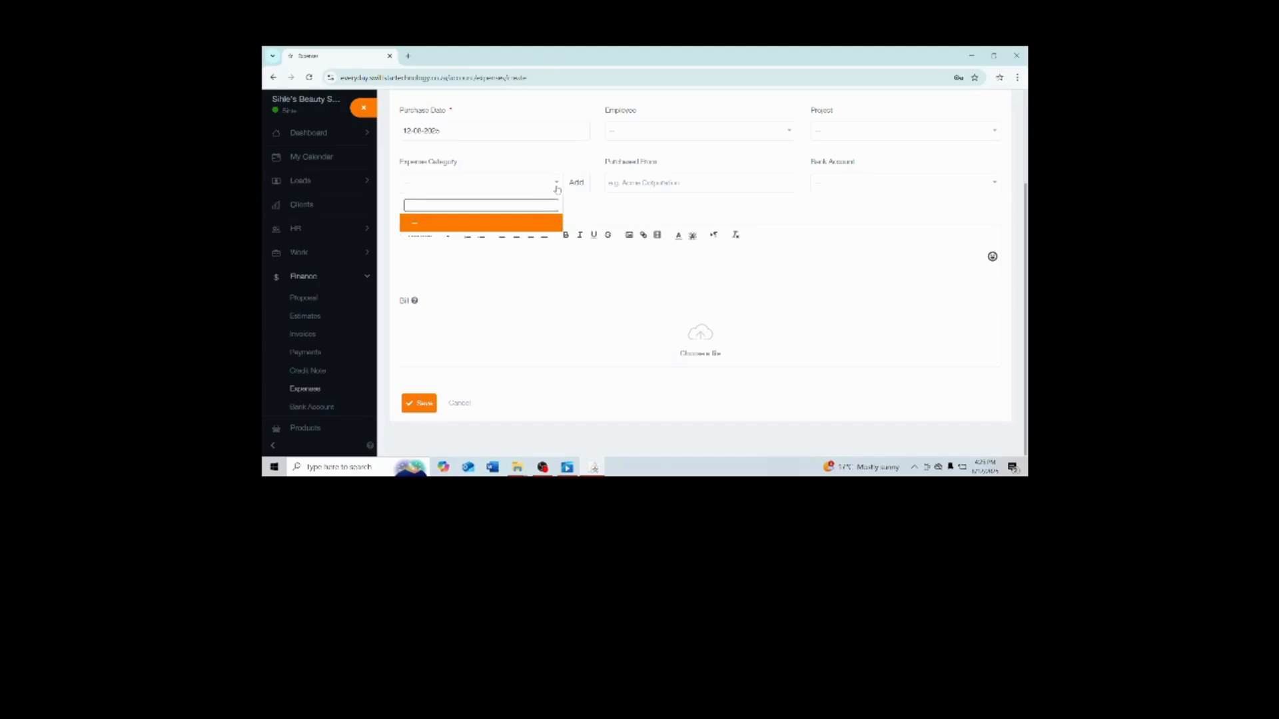
left_click(552, 187)
left_click(675, 187)
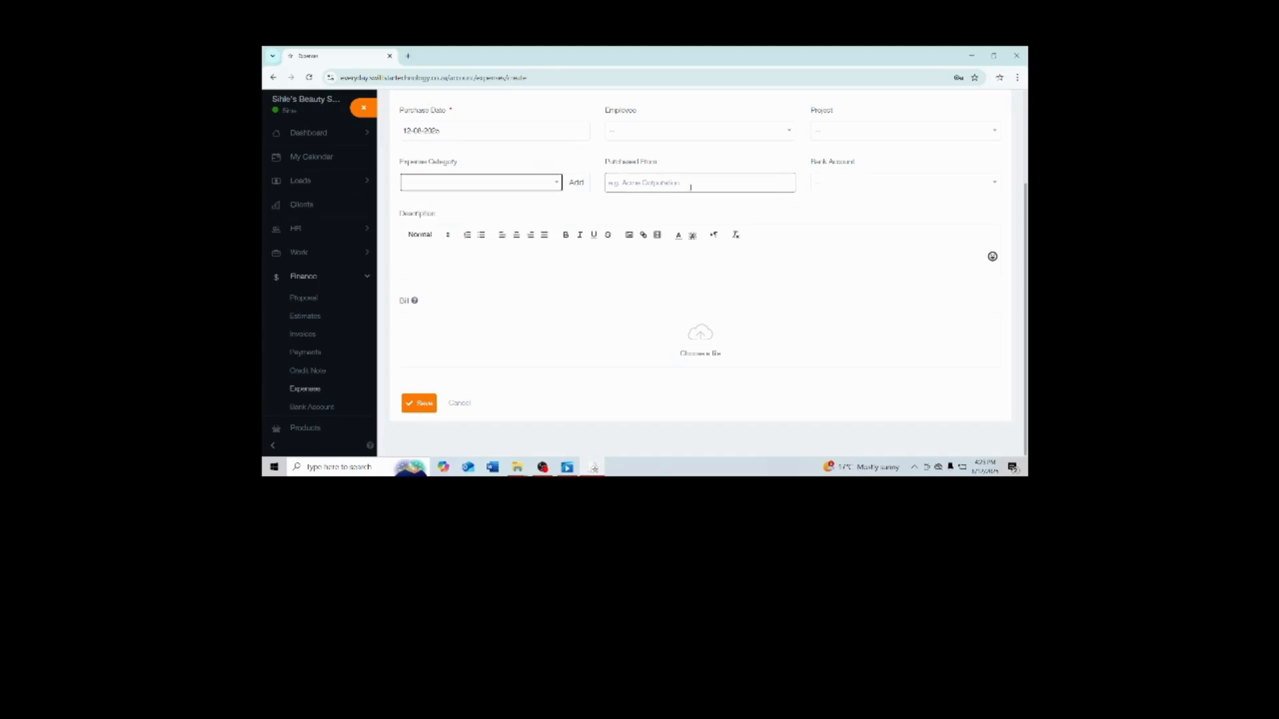
scroll(576, 253, "up", 3)
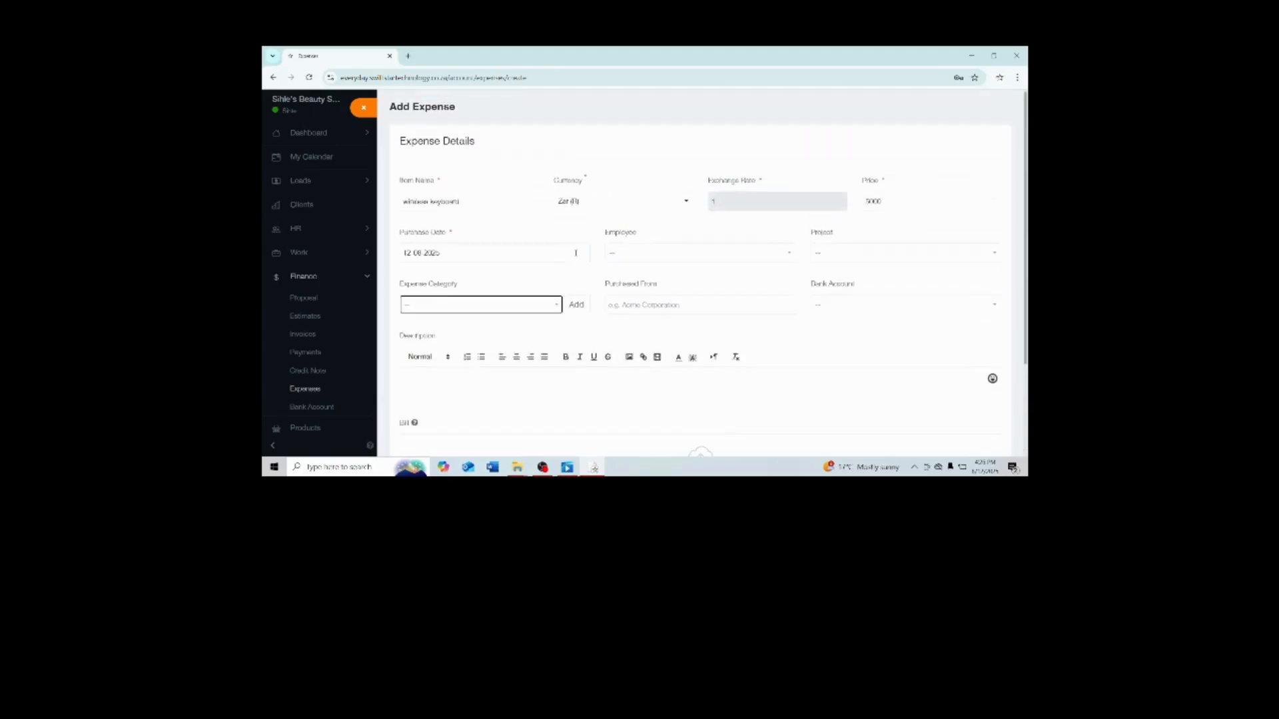
scroll(576, 253, "down", 3)
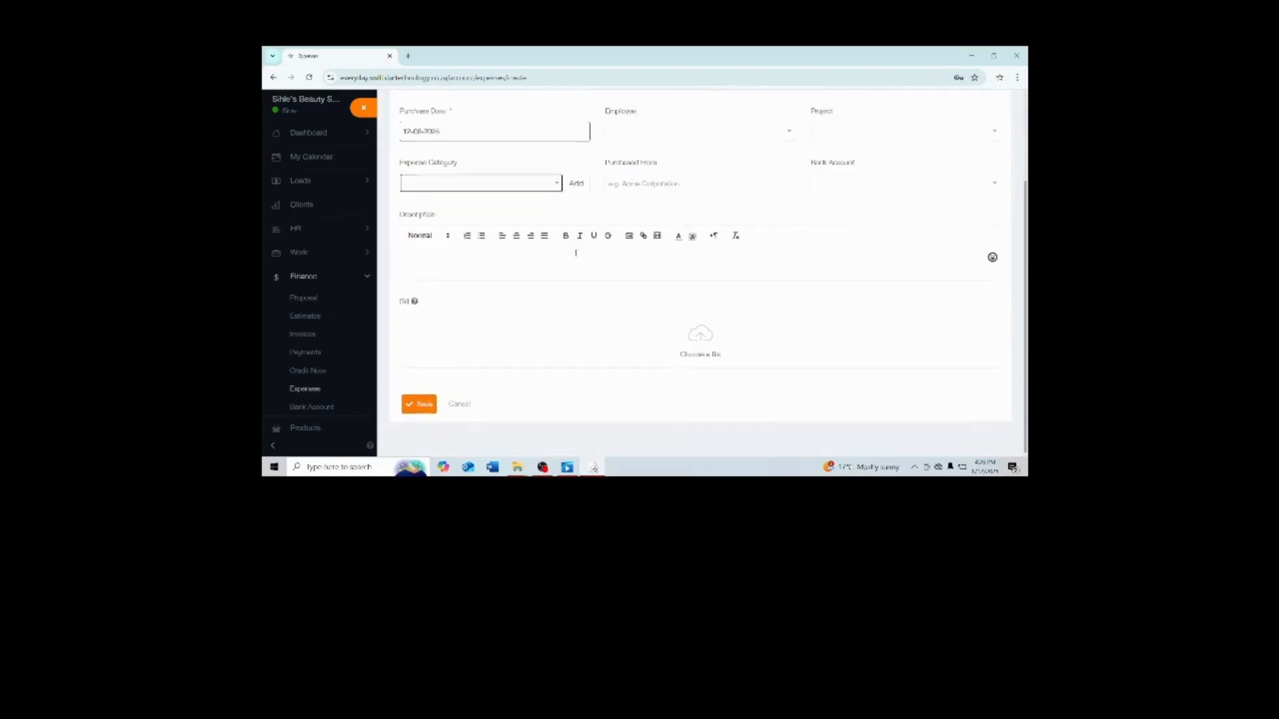
left_click(705, 133)
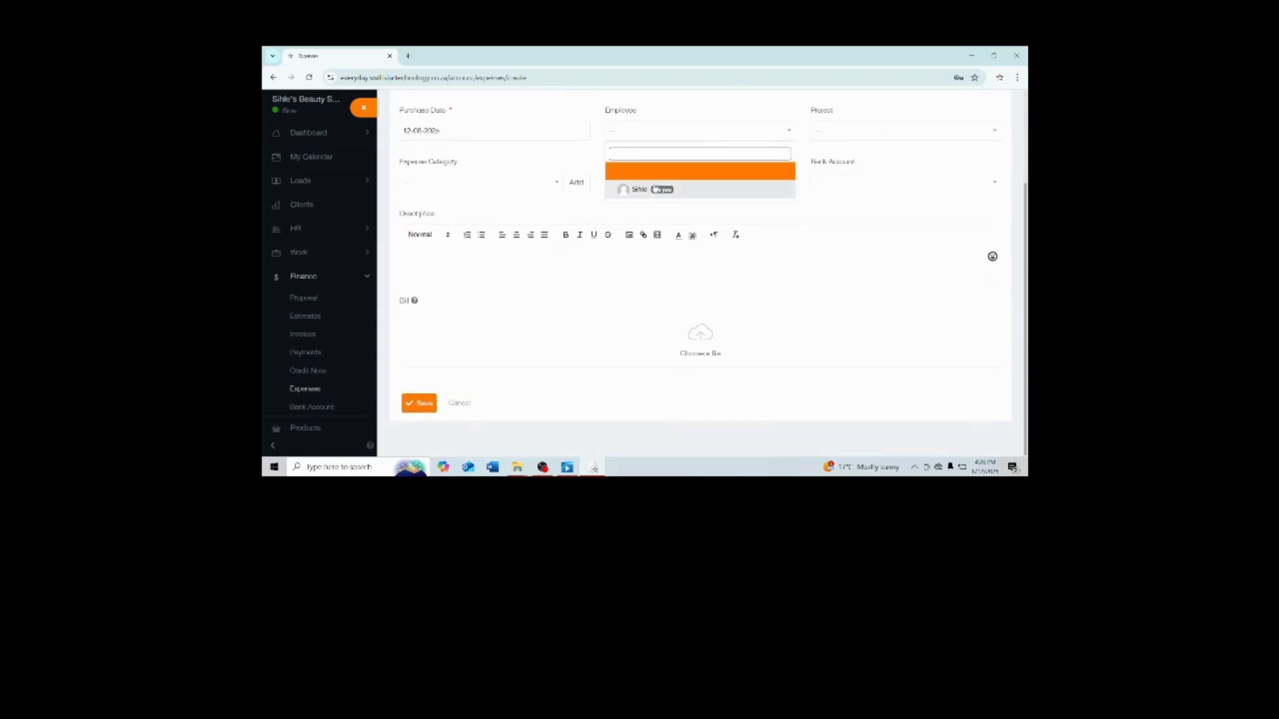
left_click(655, 188)
left_click(850, 133)
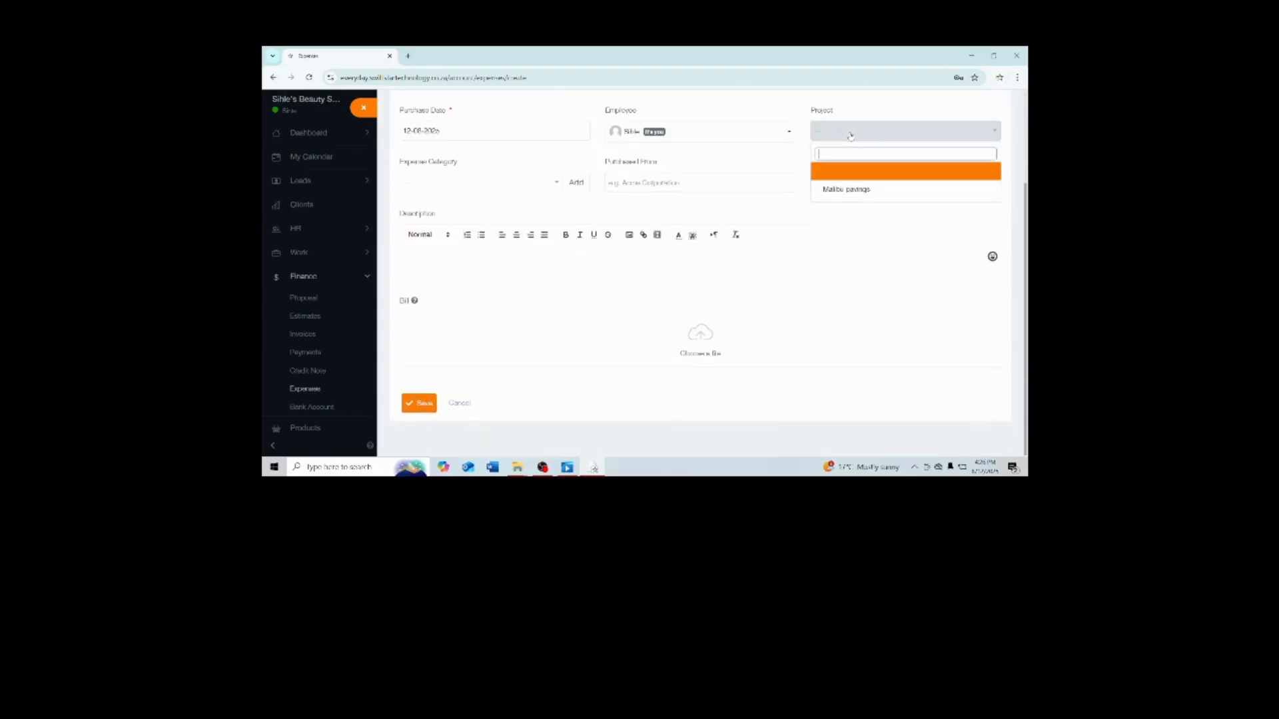
left_click(845, 189)
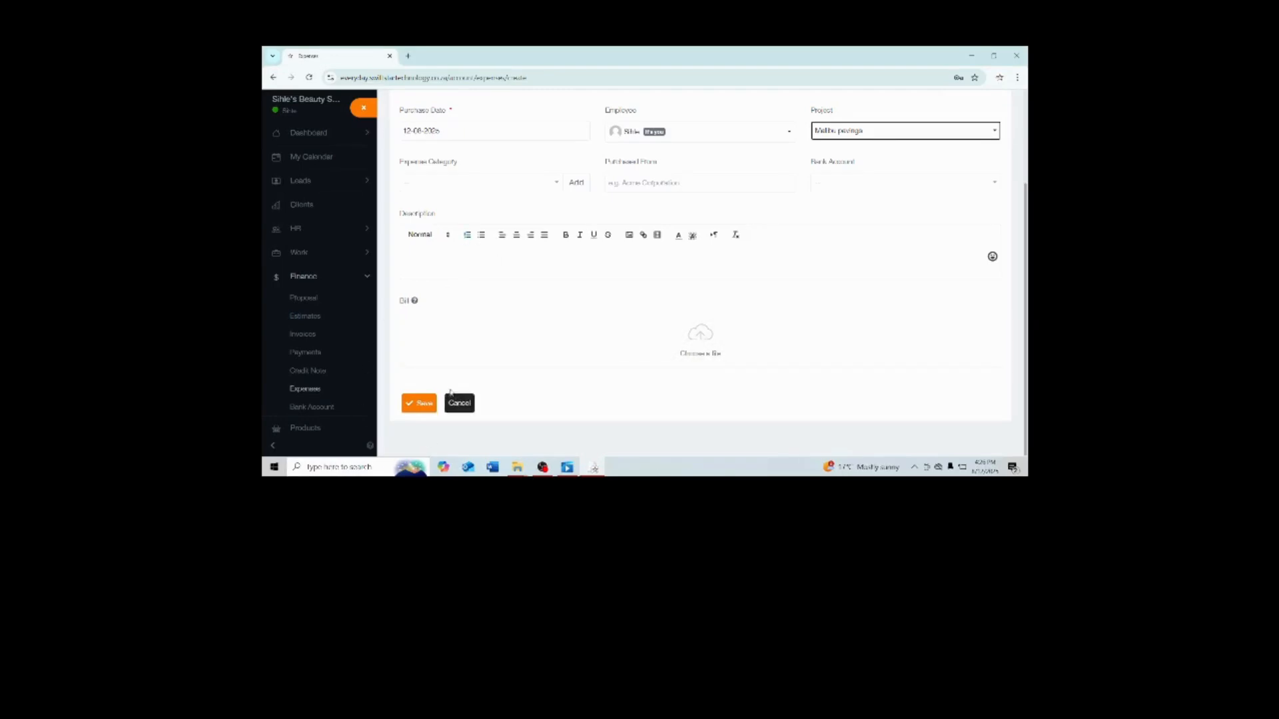
left_click(419, 403)
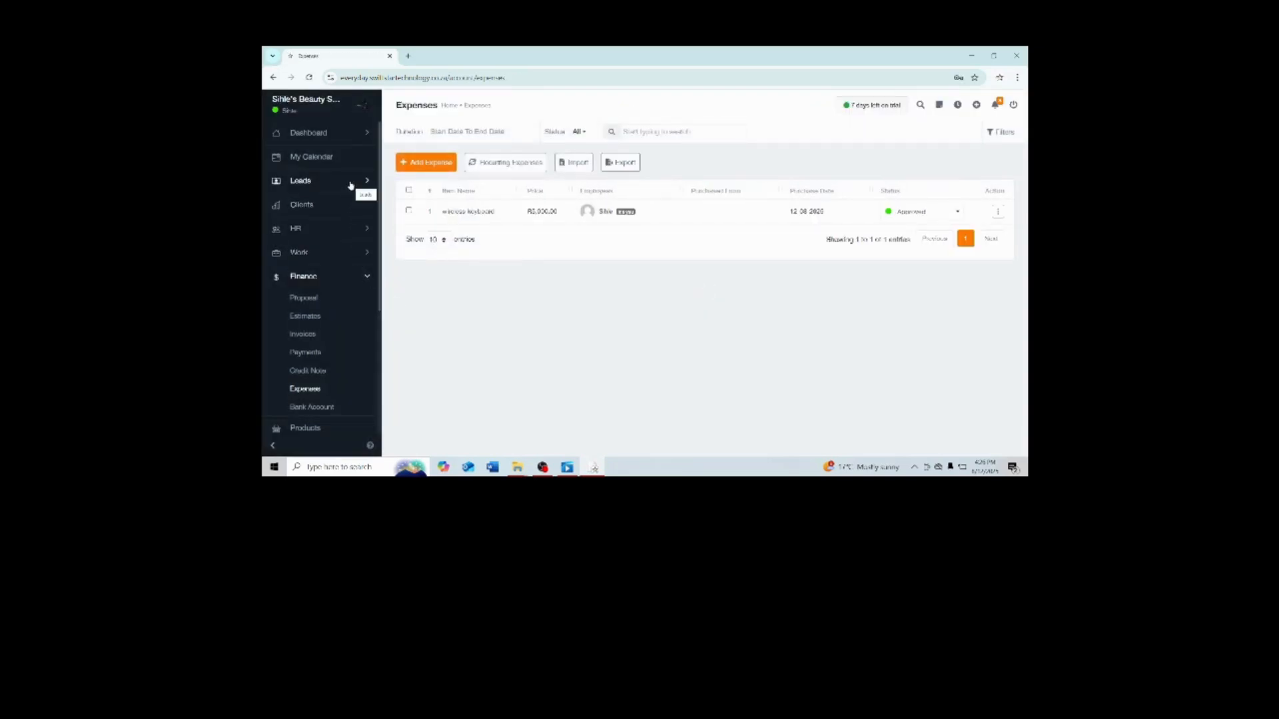
Expand the Leads section and open the Lead Contact list
left_click(345, 185)
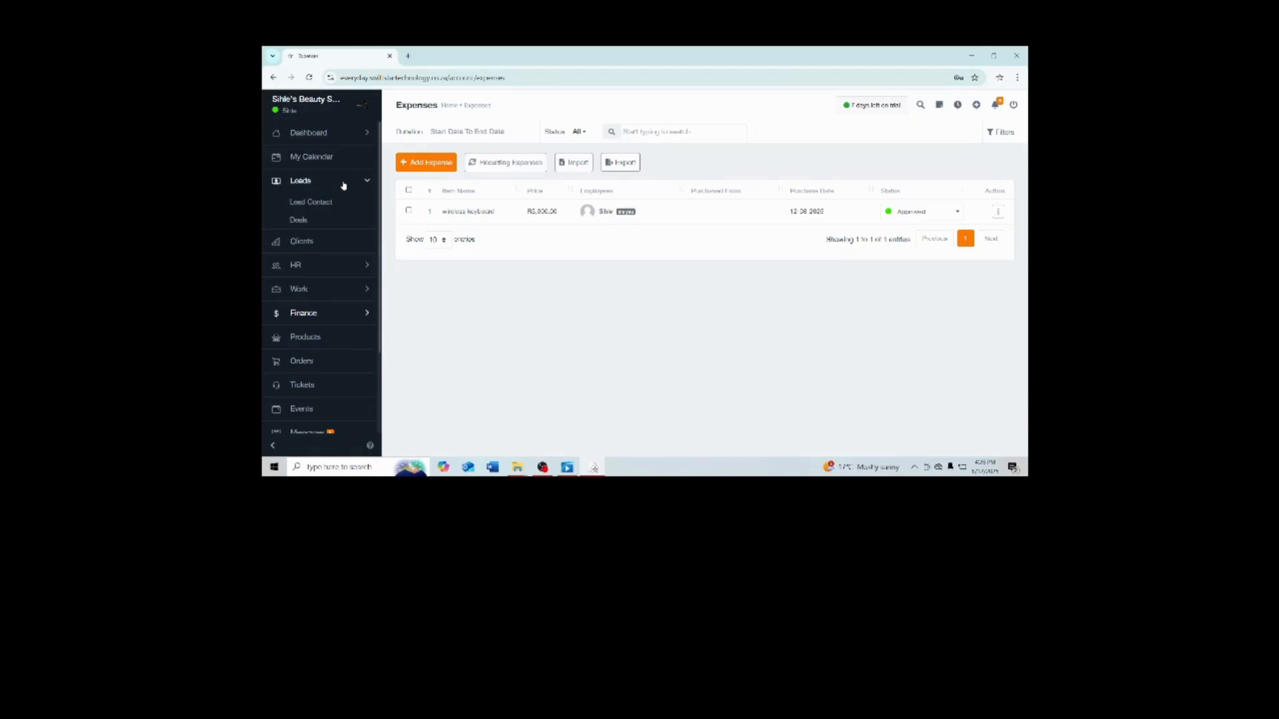
left_click(332, 184)
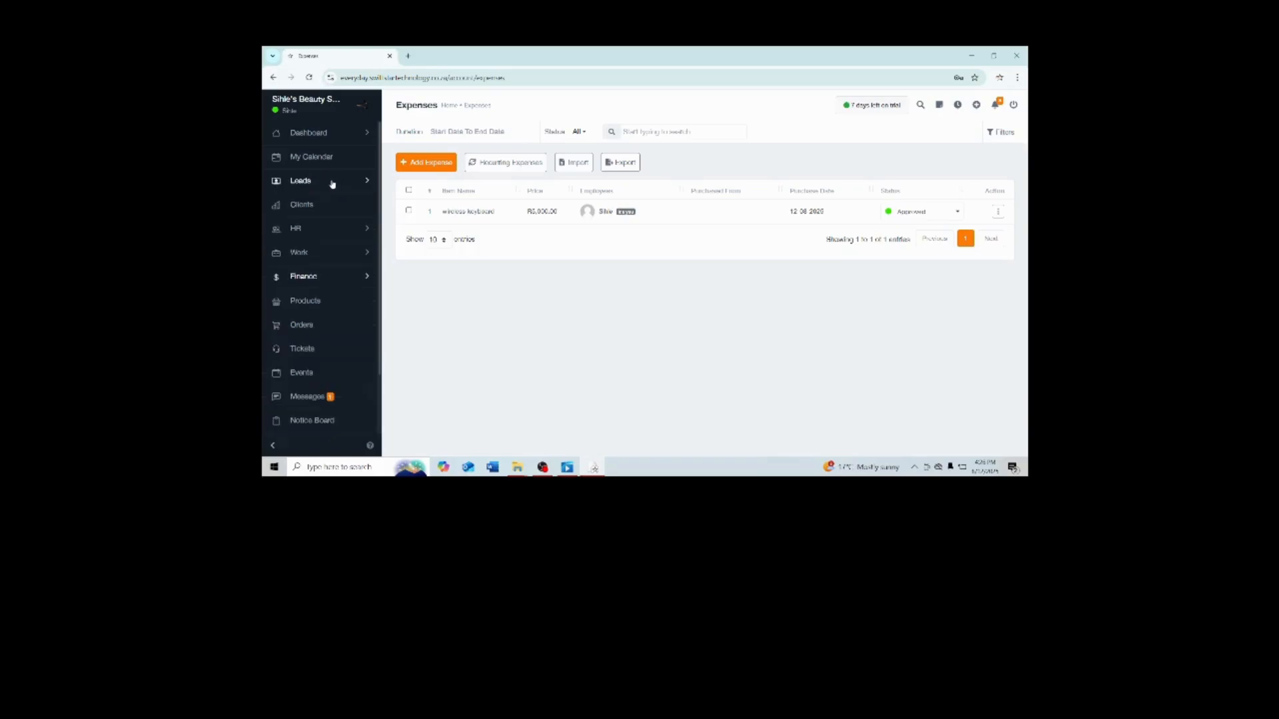
left_click(333, 182)
left_click(310, 206)
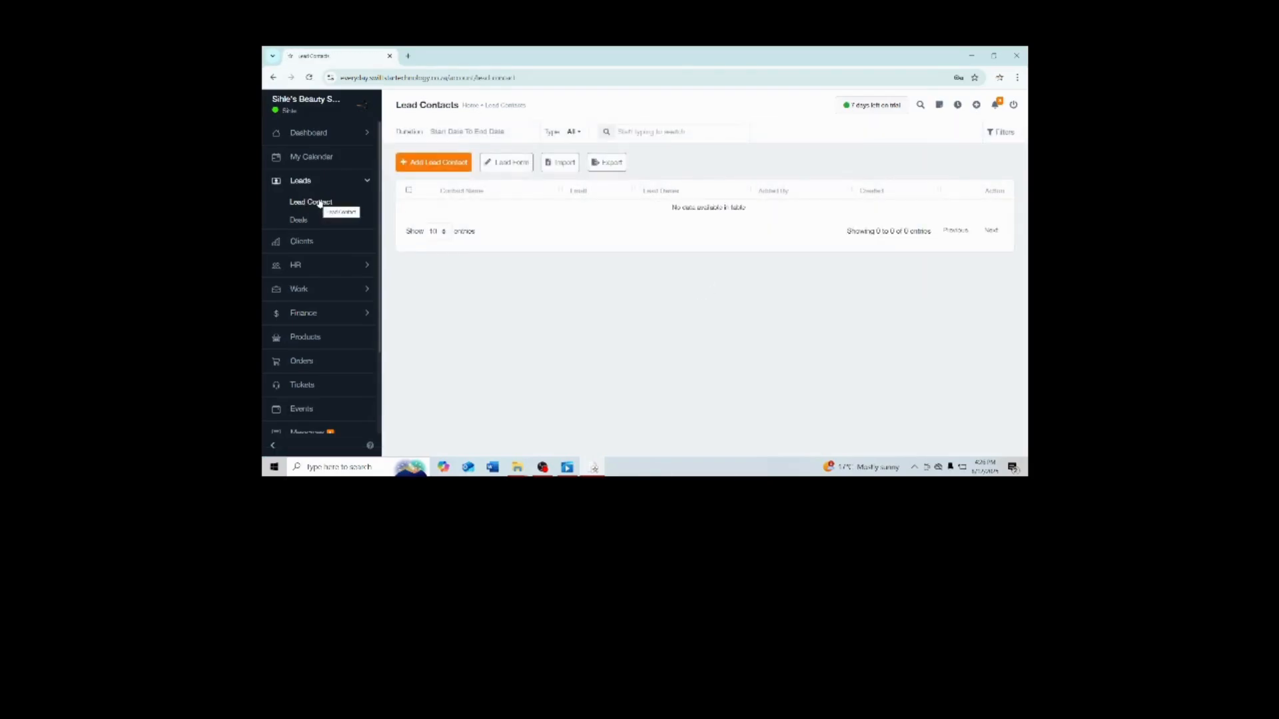
Add a lead contact with salutation Mr, filling in the contact's name and e-mail address
left_click(446, 167)
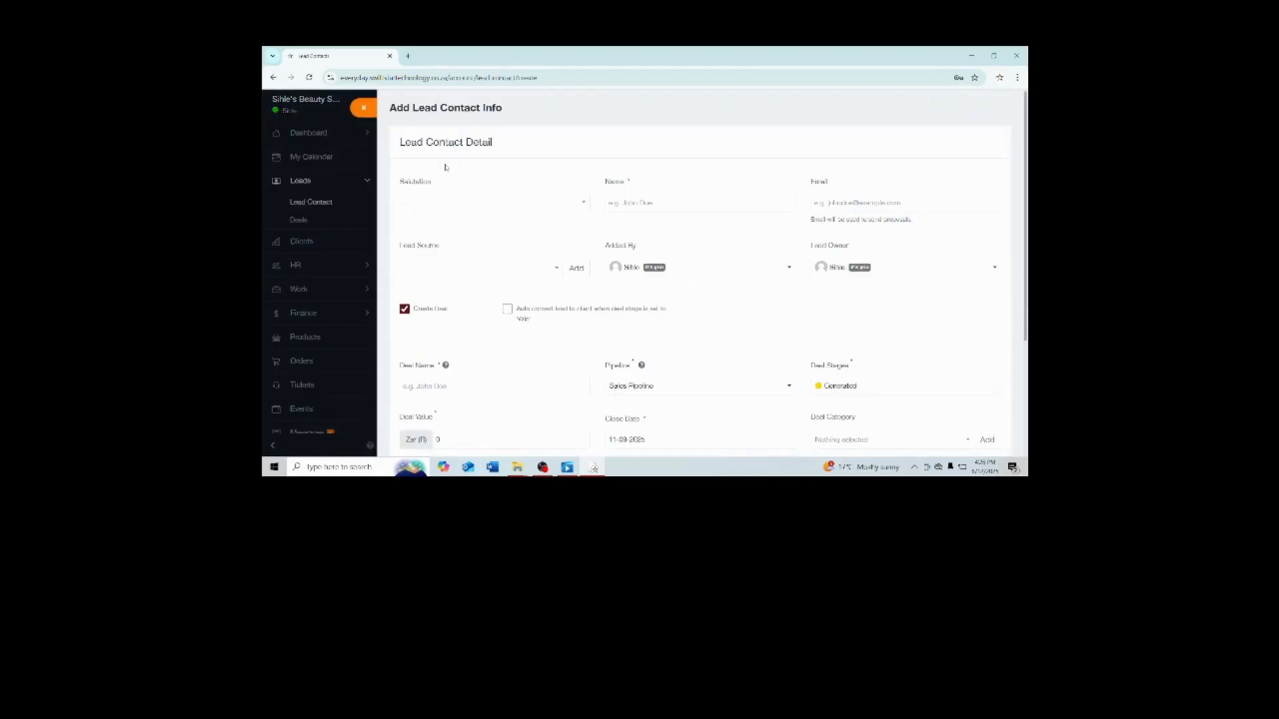
left_click(584, 202)
left_click(486, 250)
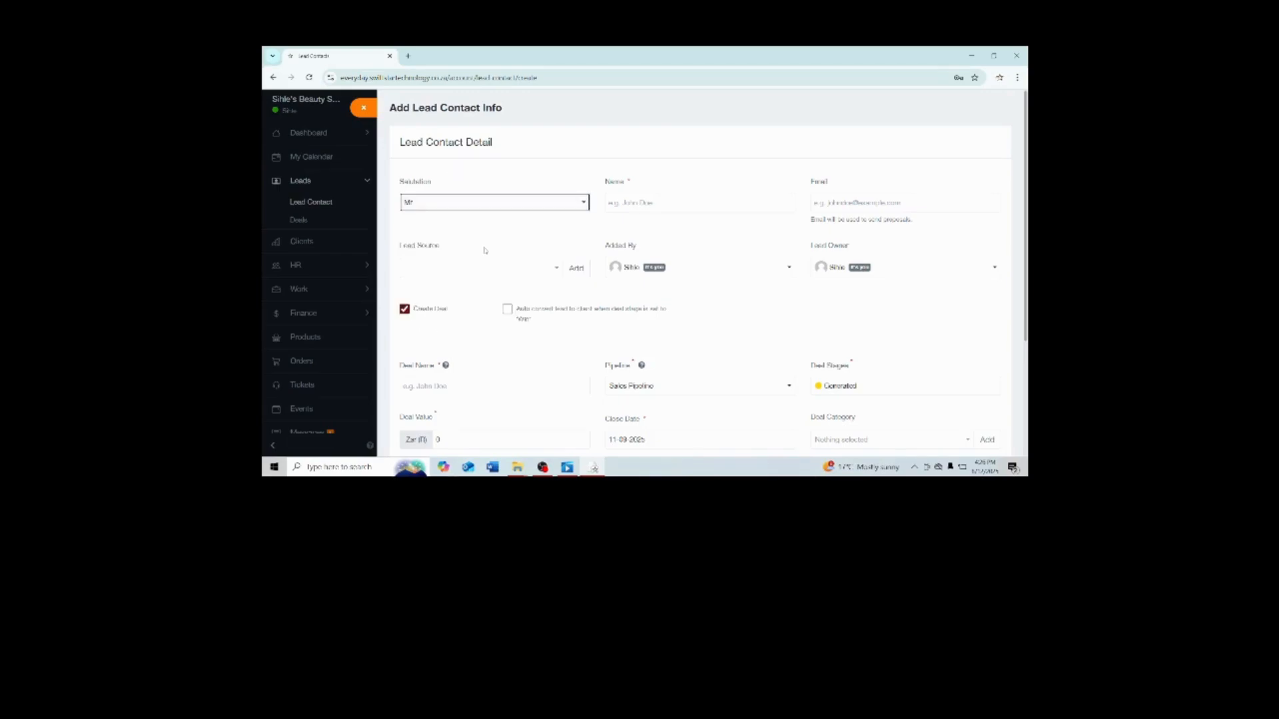
left_click(699, 203)
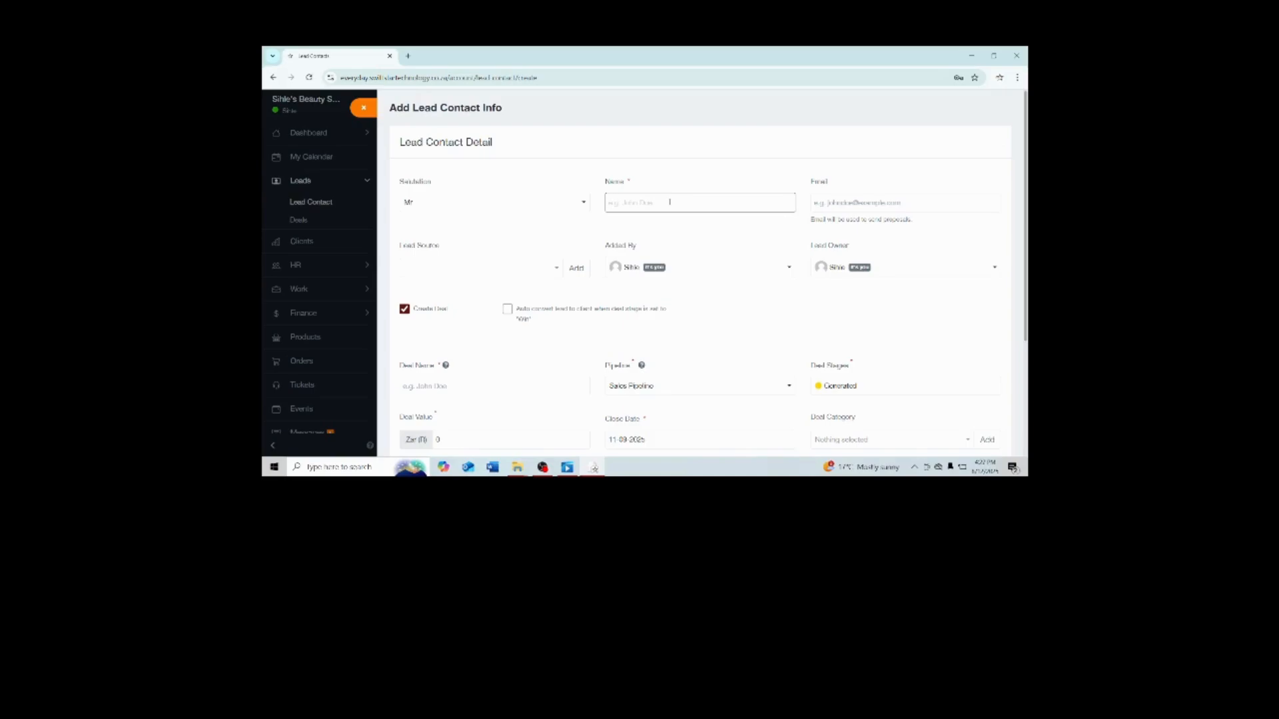
type("Je")
type("Joseph")
left_click(830, 202)
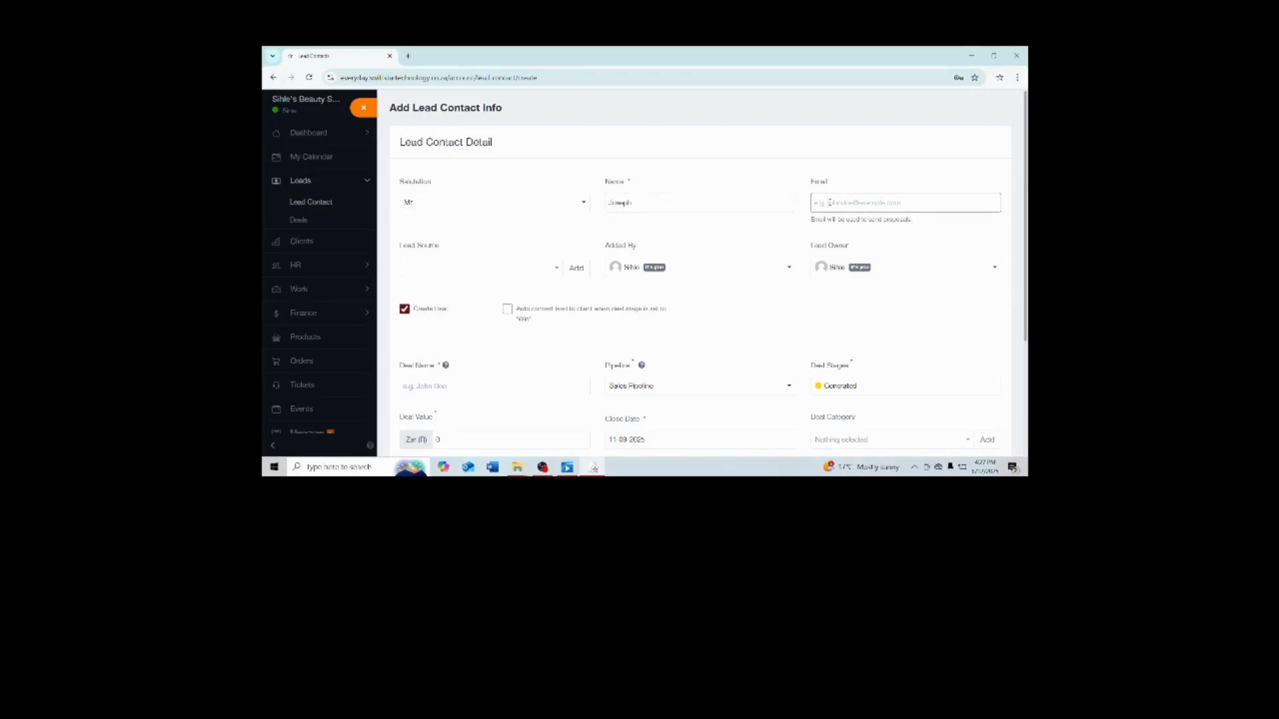
type("jo")
type(".com")
Enter a deal name, look through the Deal Category and Products options, and save the lead
scroll(571, 285, "down", 2)
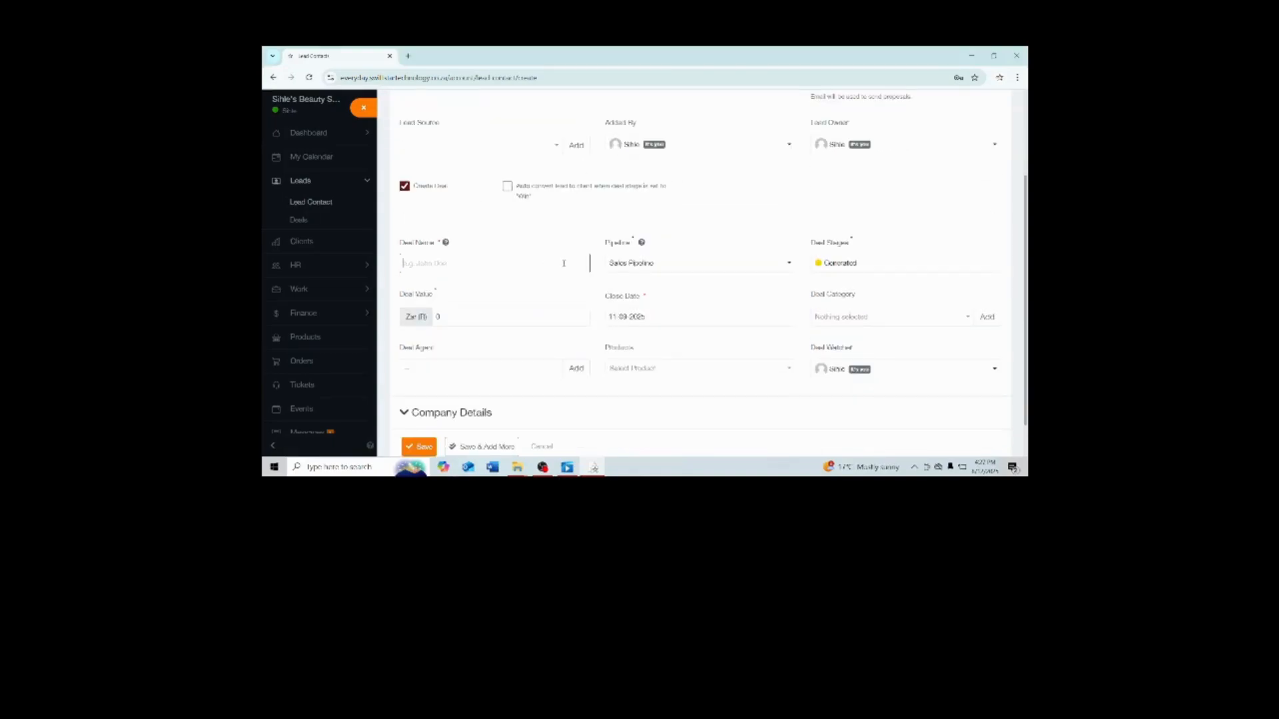
type("Jo")
scroll(552, 262, "down", 1)
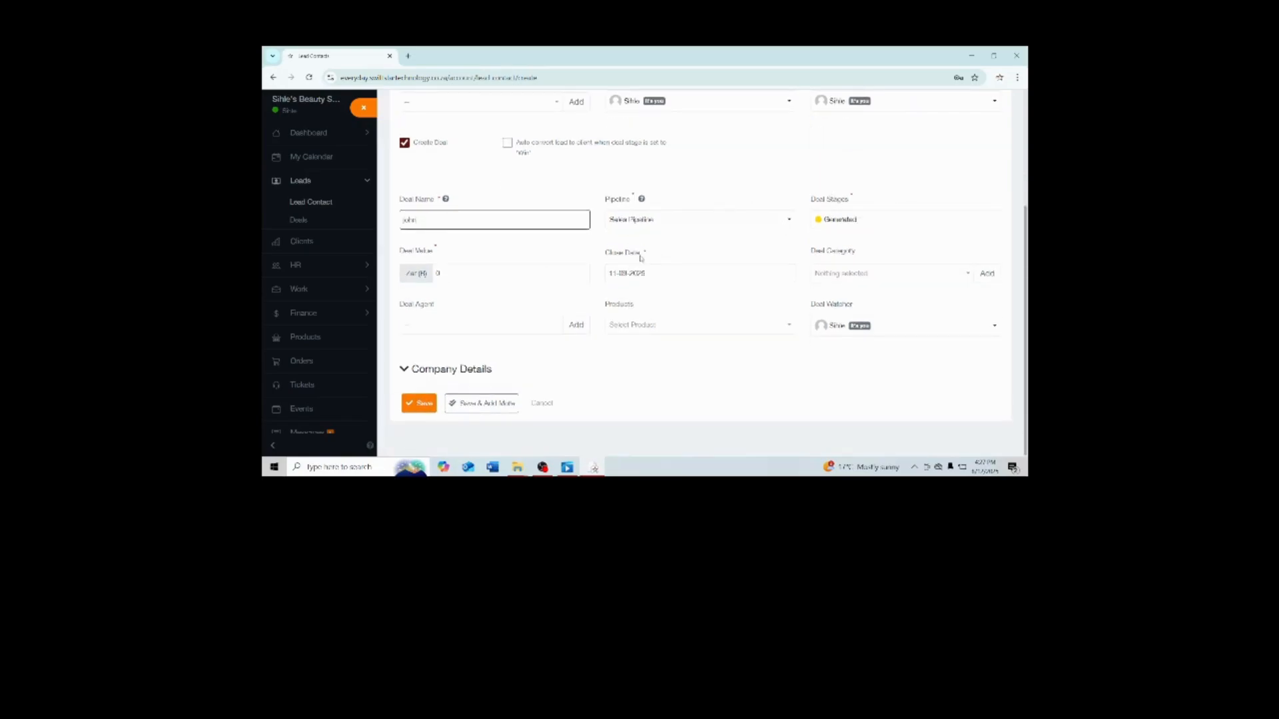
left_click(834, 275)
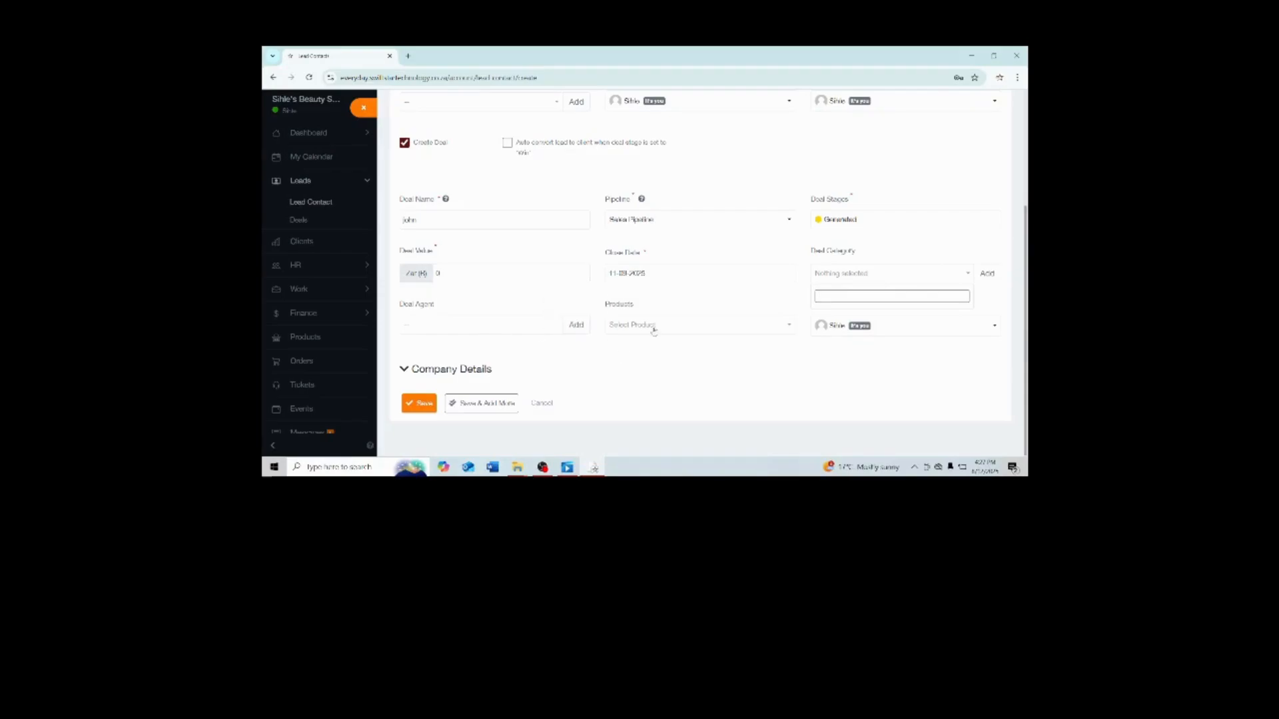
left_click(689, 326)
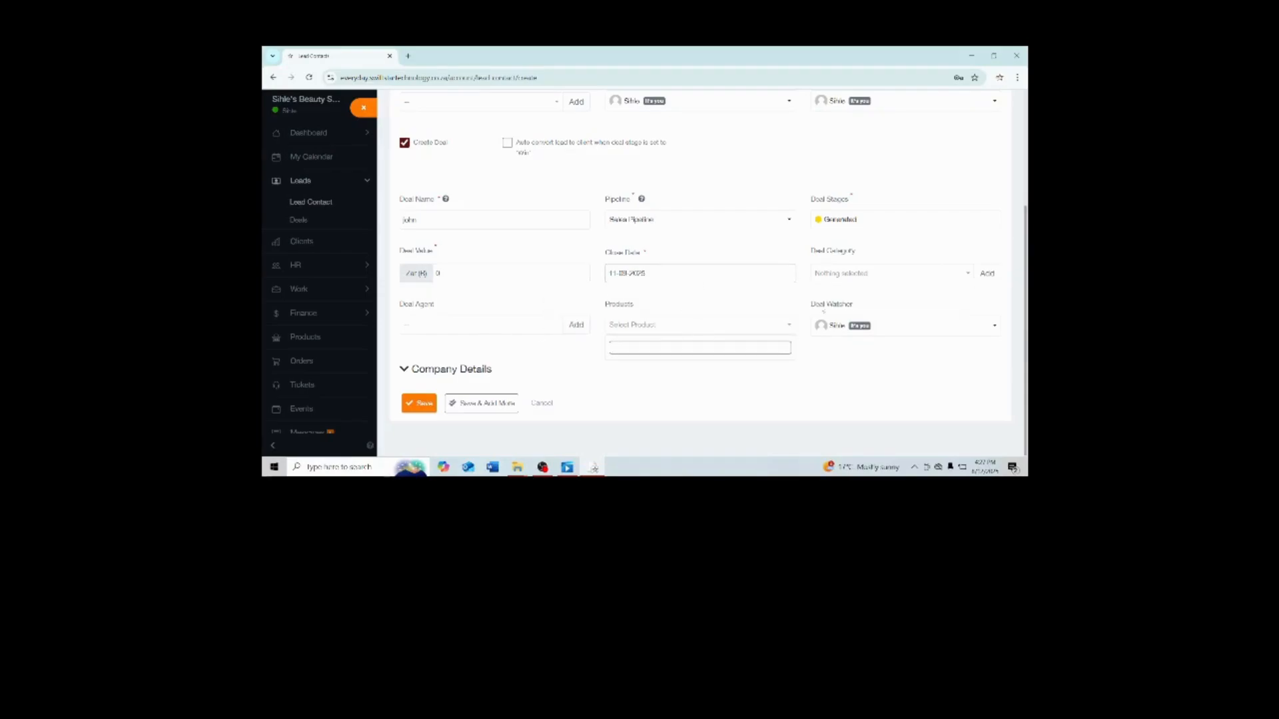
left_click(420, 405)
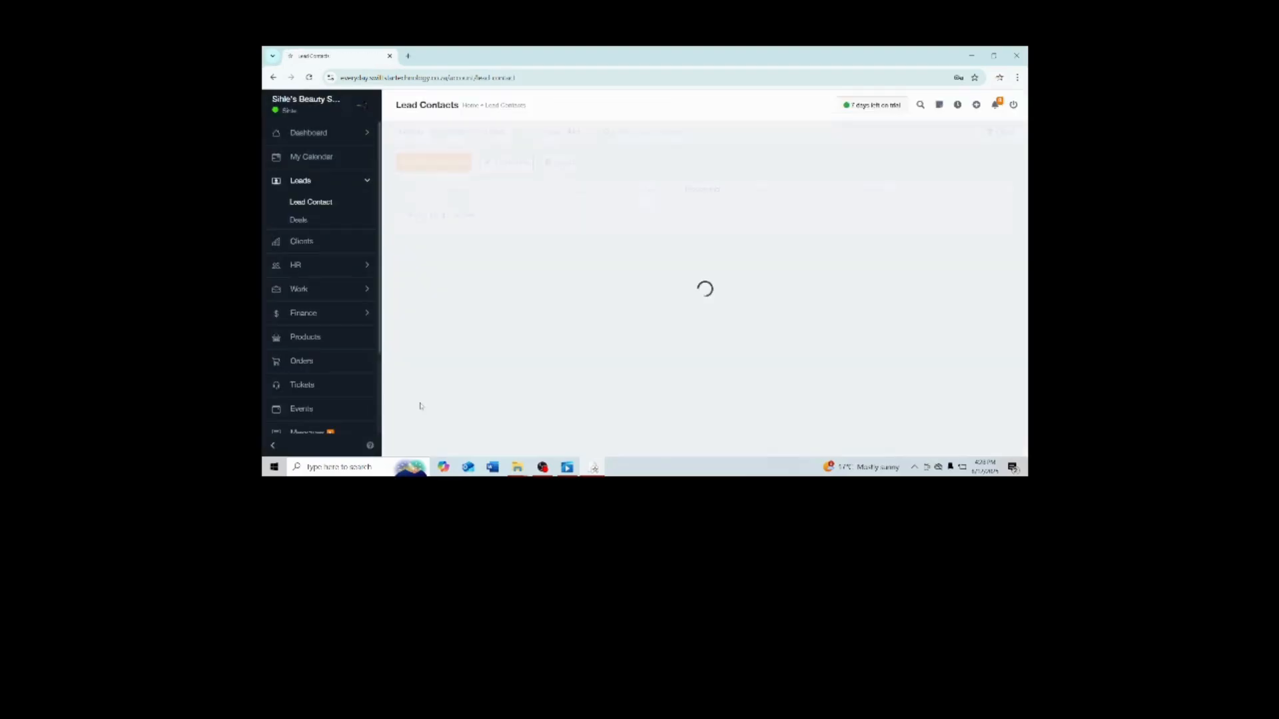
Expand Reports in the sidebar and open the Task Report
scroll(315, 390, "down", 3)
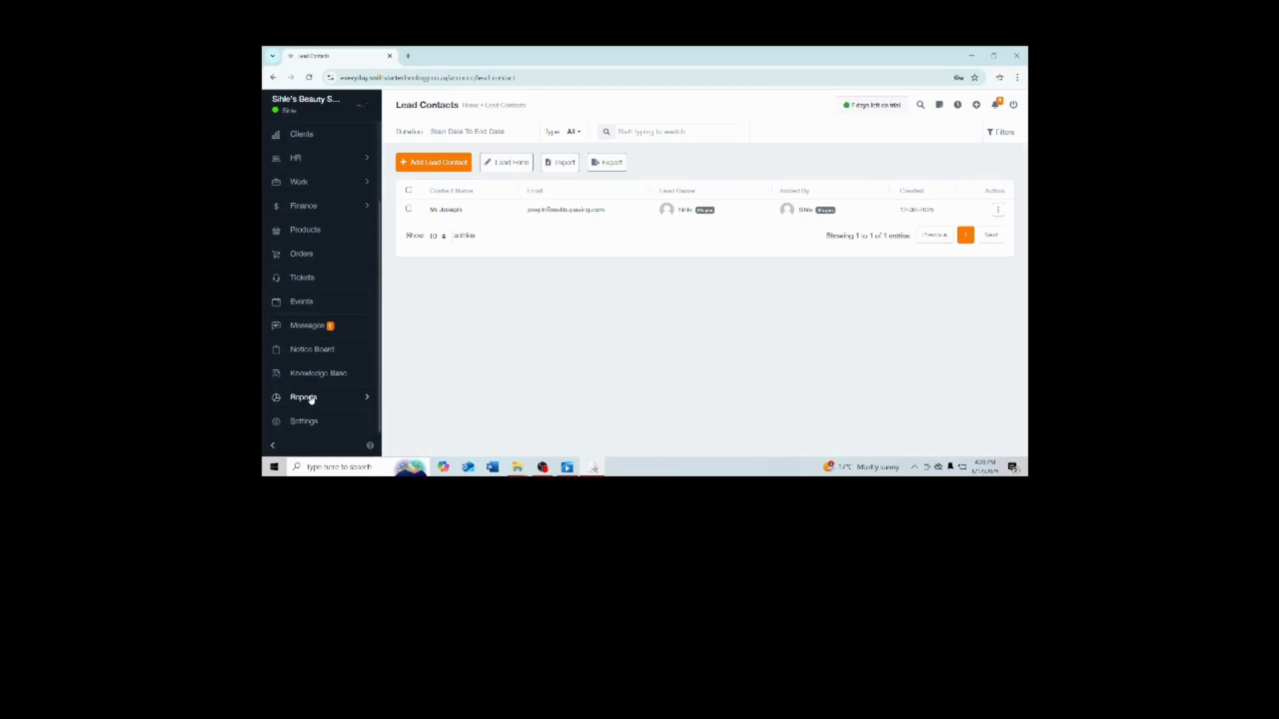
left_click(312, 398)
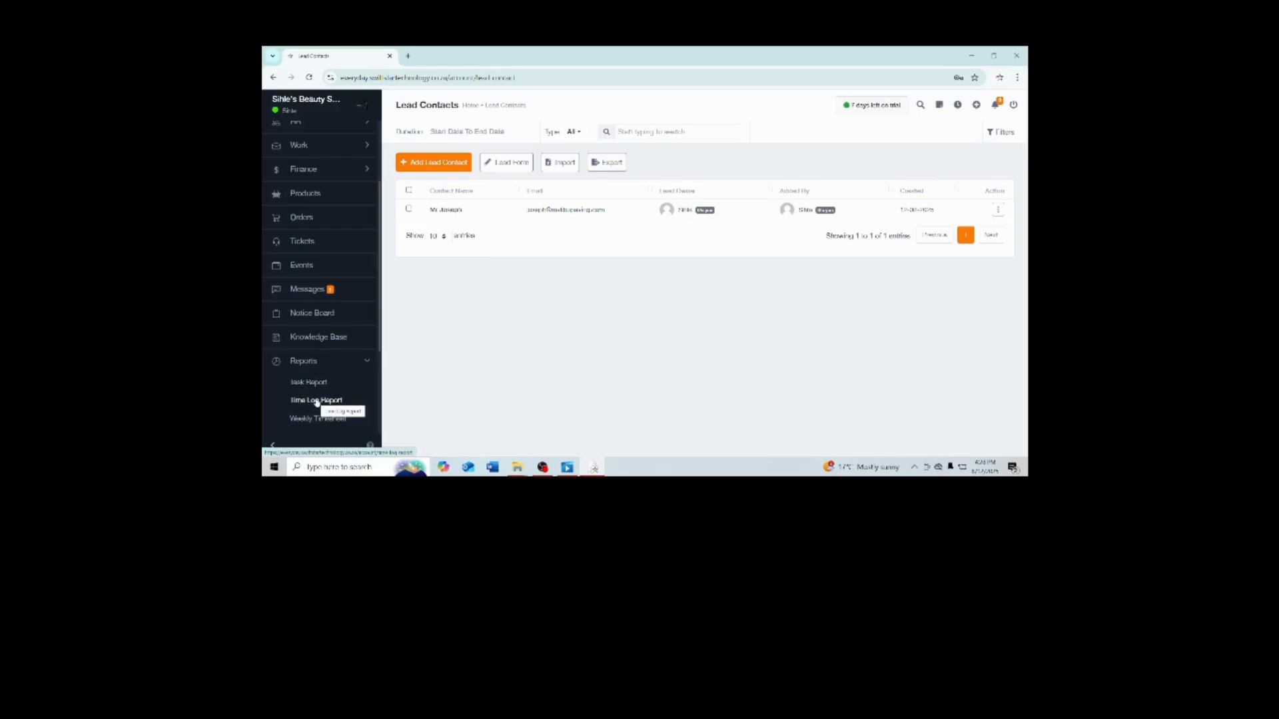
scroll(314, 399, "down", 1)
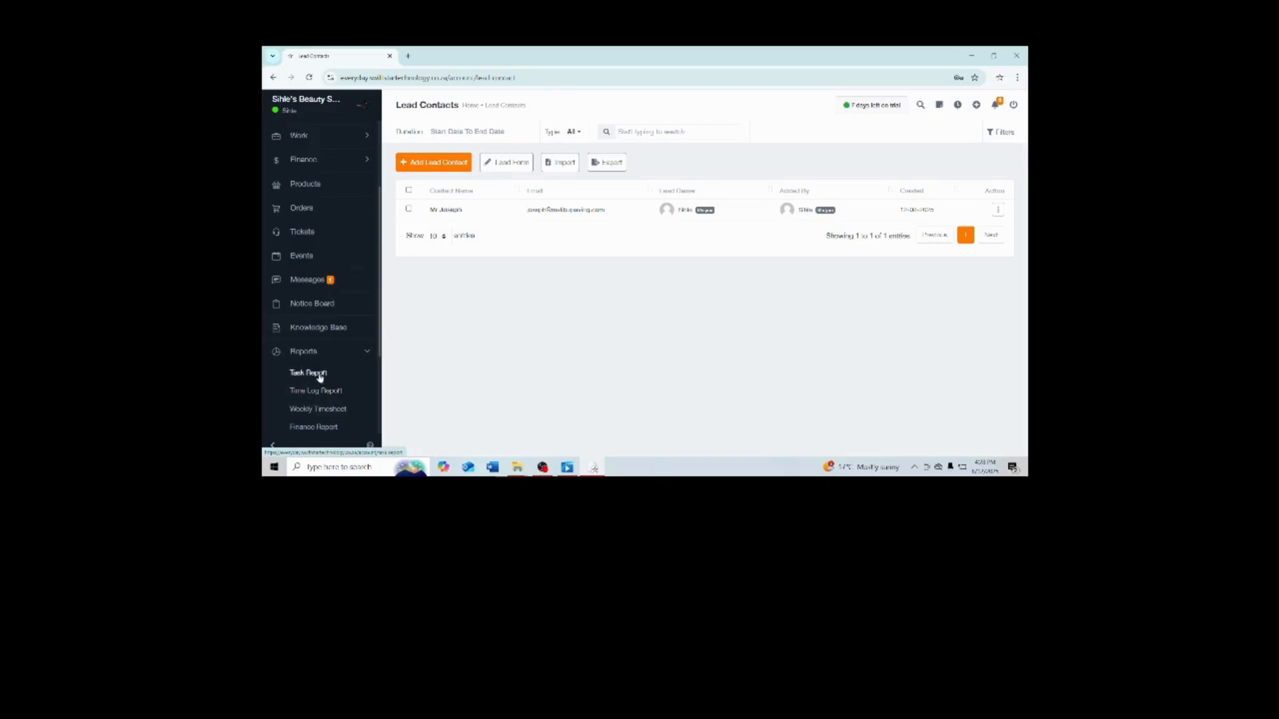
left_click(317, 375)
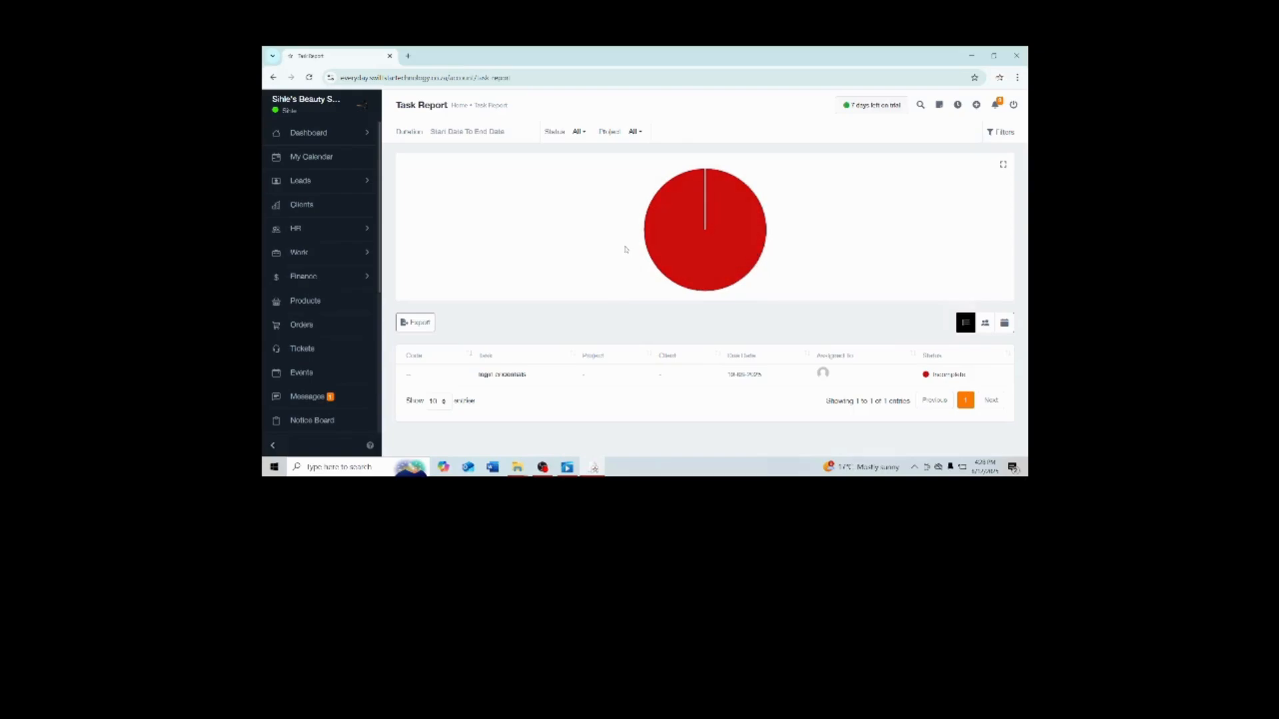
Go to the Company Settings page from the sidebar
scroll(330, 303, "down", 4)
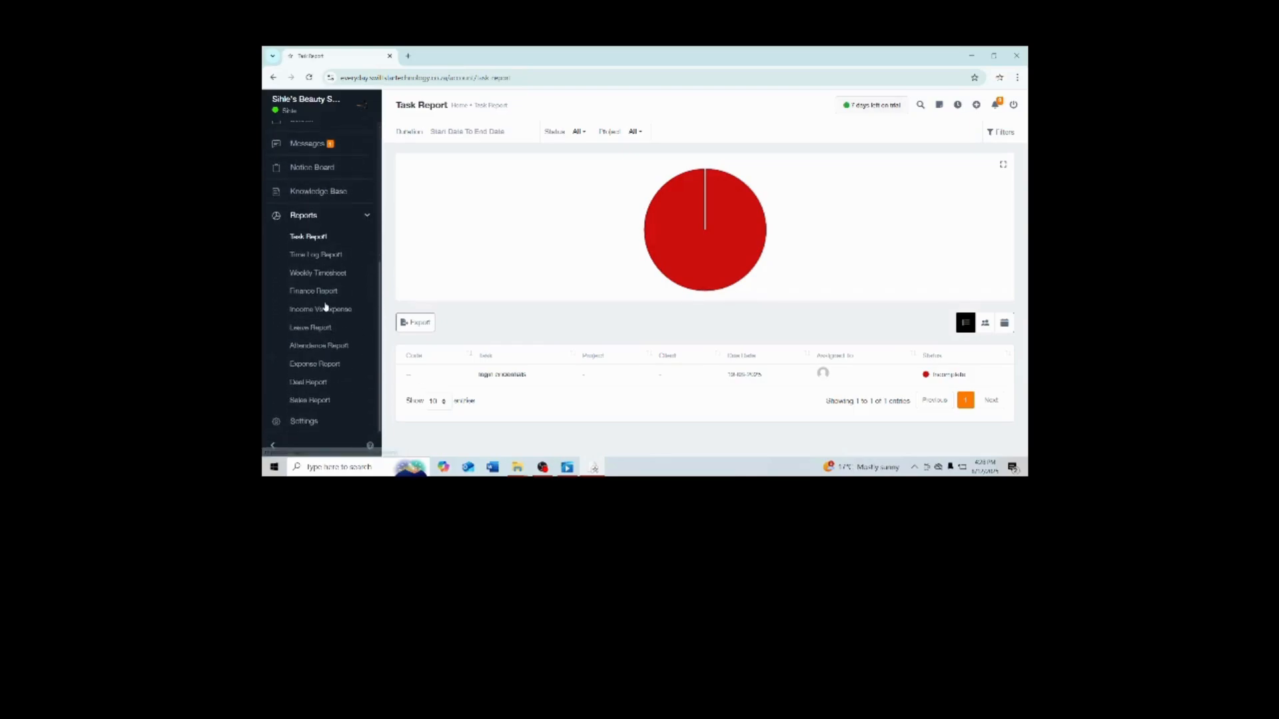
left_click(318, 422)
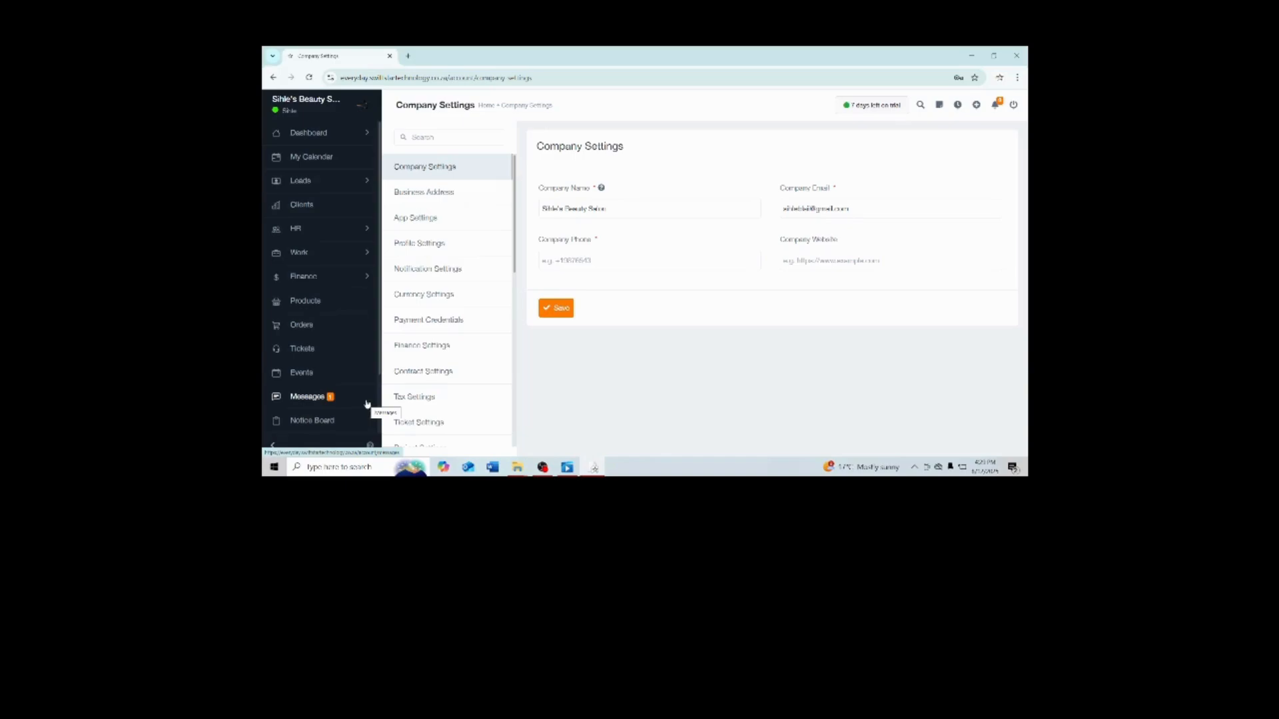
Enter the company's phone number in the Company Phone field
left_click(619, 207)
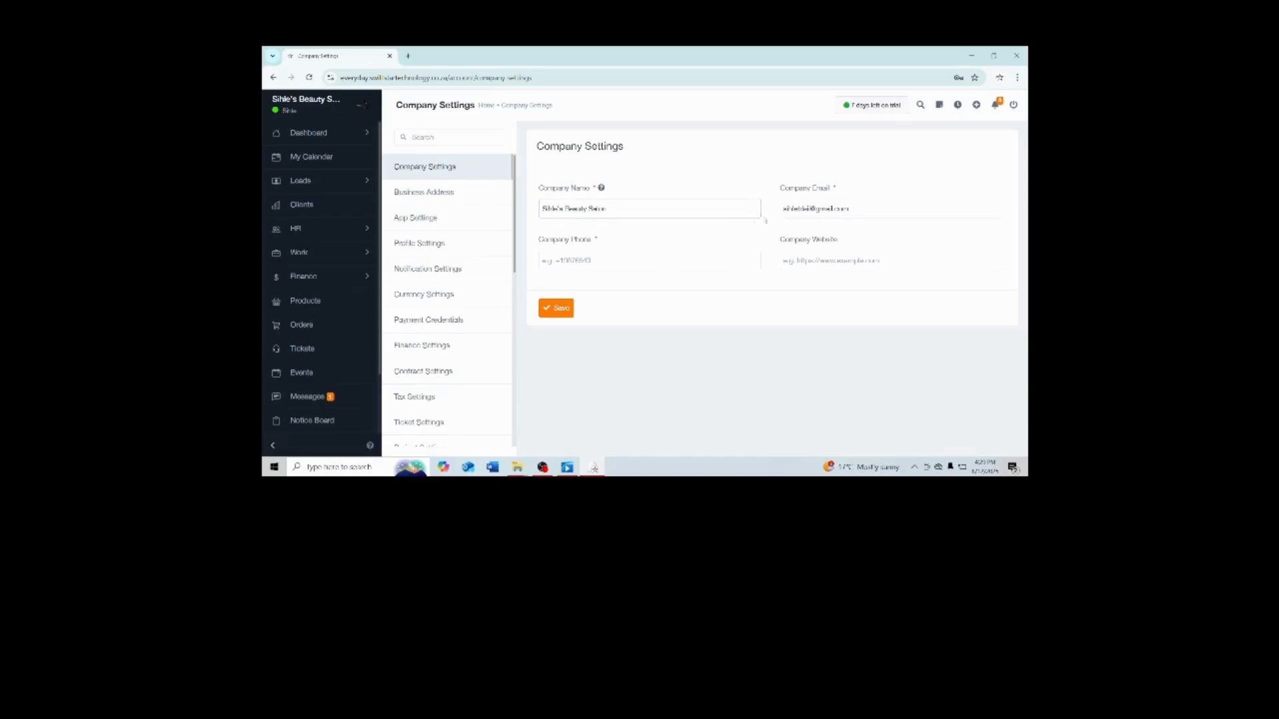
left_click(647, 259)
Fill in the salon's website in Company Website and save the company settings
left_click(855, 261)
type("https://")
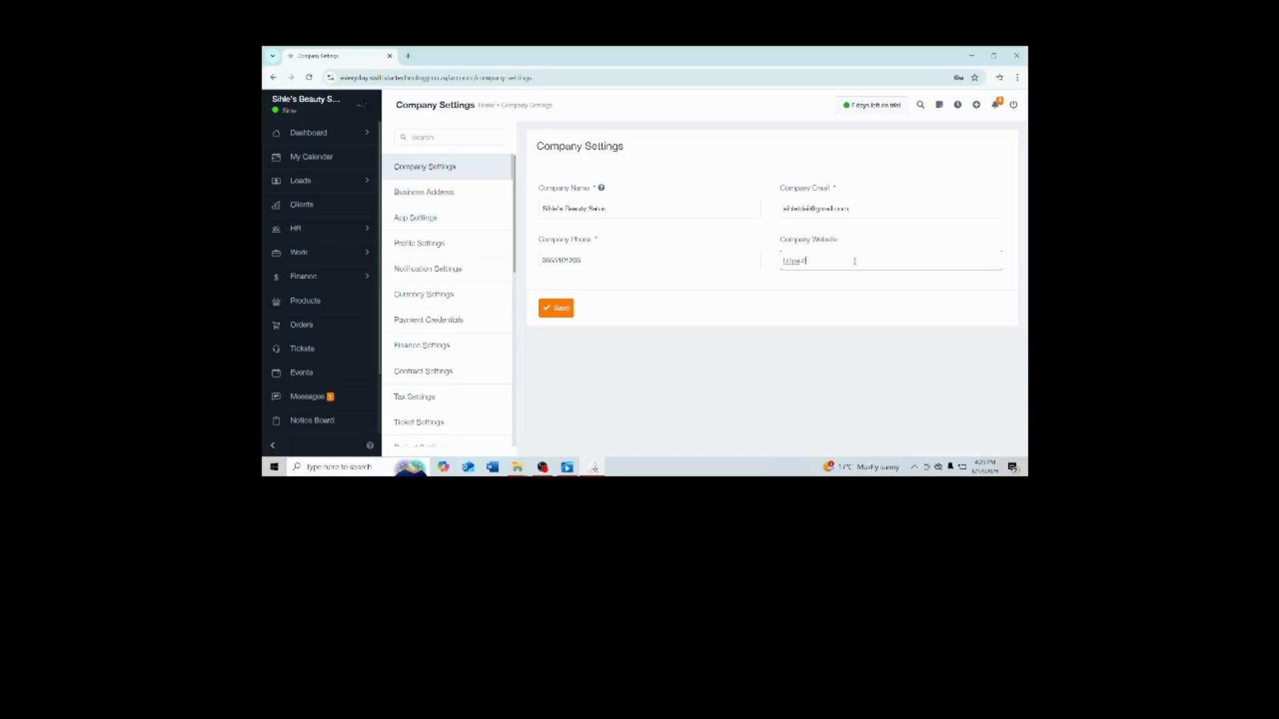
type("ihlesbeautysalon.co.za")
left_click(553, 308)
Log out of the salon workspace from the account menu at the top of the sidebar
left_click(359, 109)
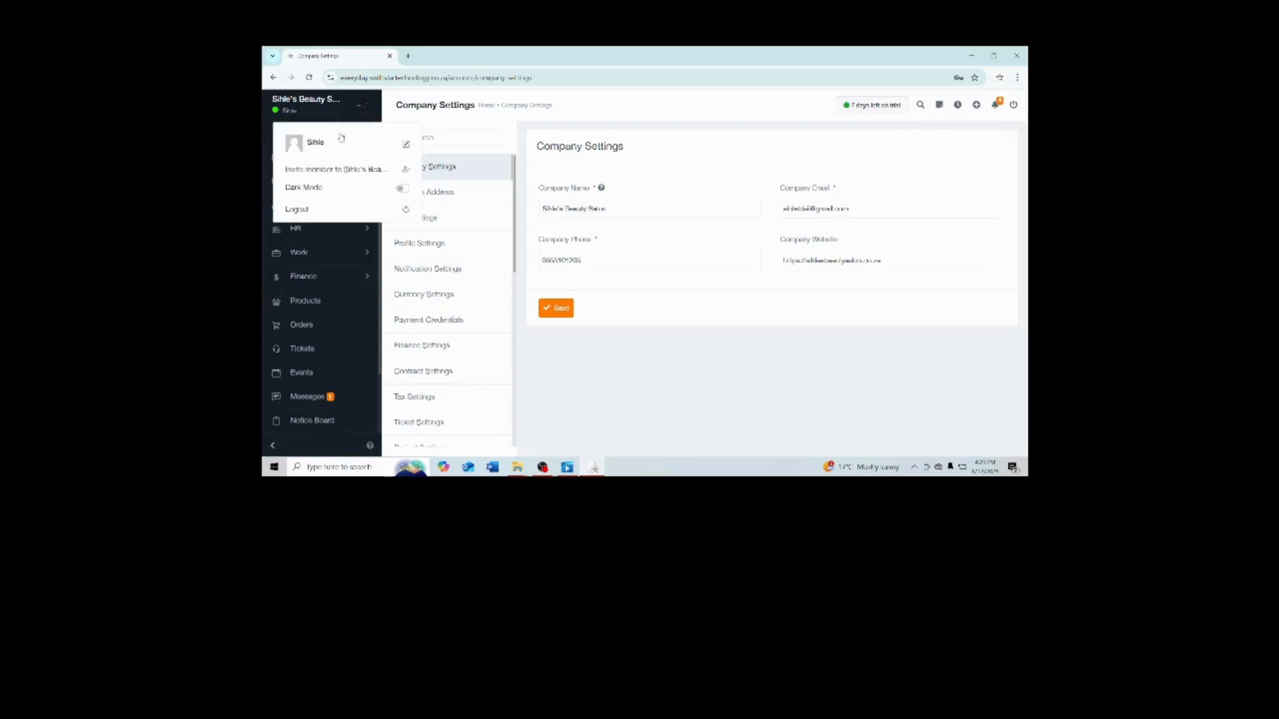
left_click(326, 215)
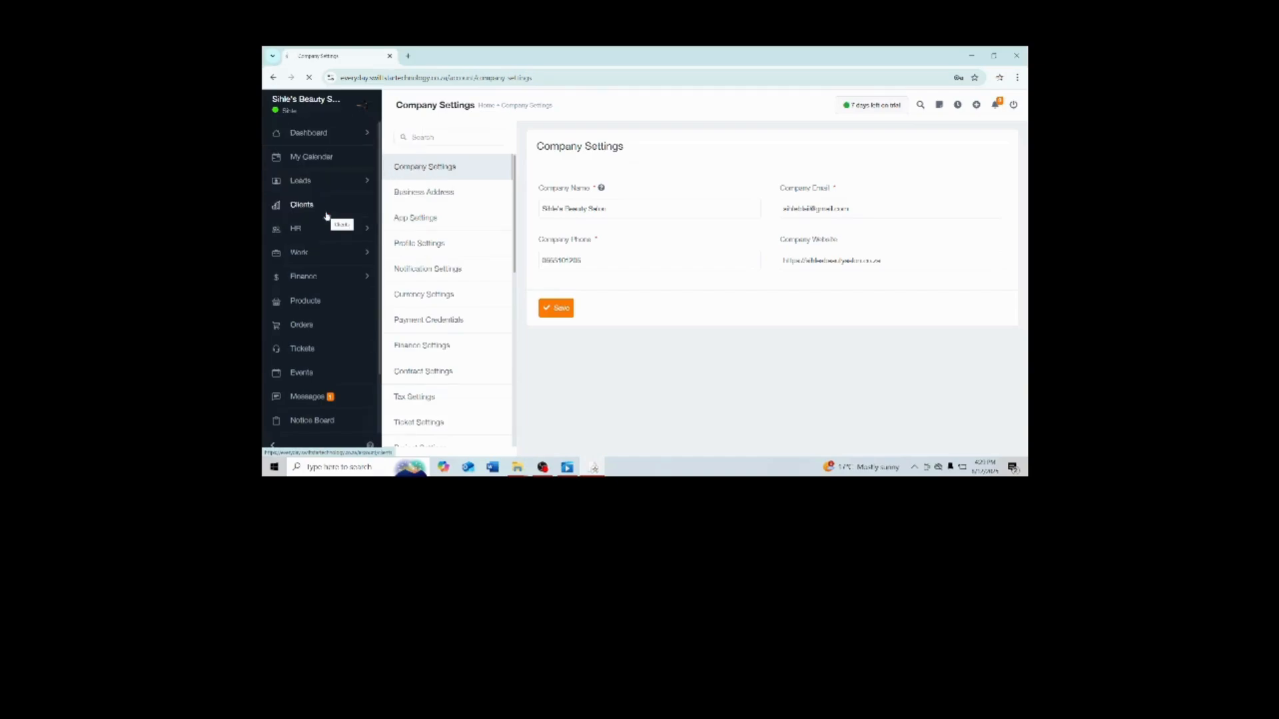